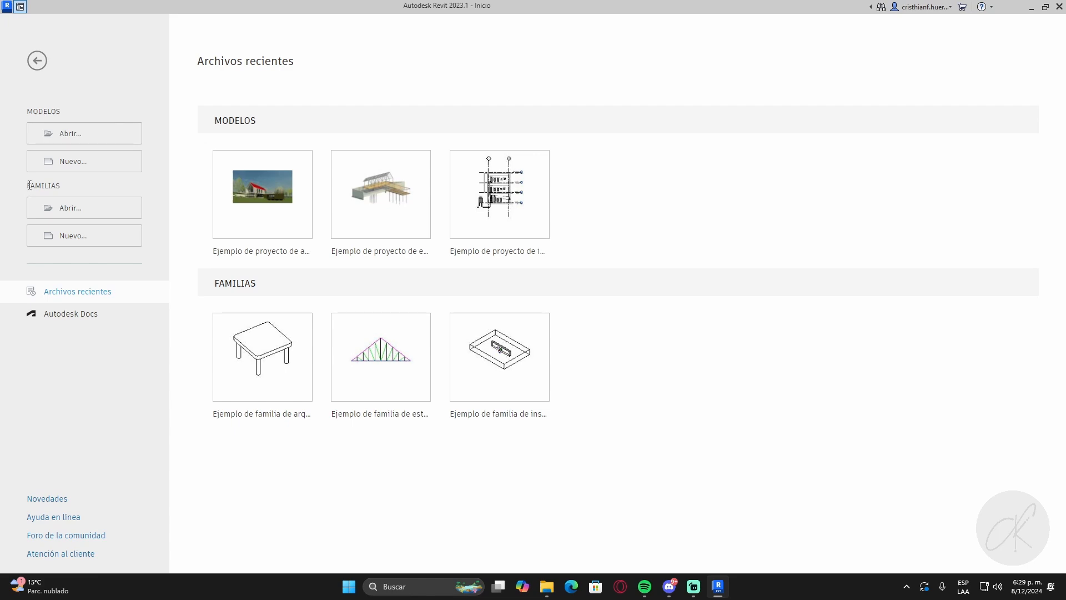
{"action": "left_click_drag", "start_coordinate": [40, 185], "coordinate": [62, 184]}
{"action": "left_click_drag", "start_coordinate": [56, 112], "coordinate": [38, 114]}
{"action": "left_click_drag", "start_coordinate": [63, 187], "coordinate": [32, 189]}
{"action": "left_click", "coordinate": [172, 202]}
- Create a new project based on the "Plantilla arquitectónica" template
{"action": "left_click", "coordinate": [82, 168]}
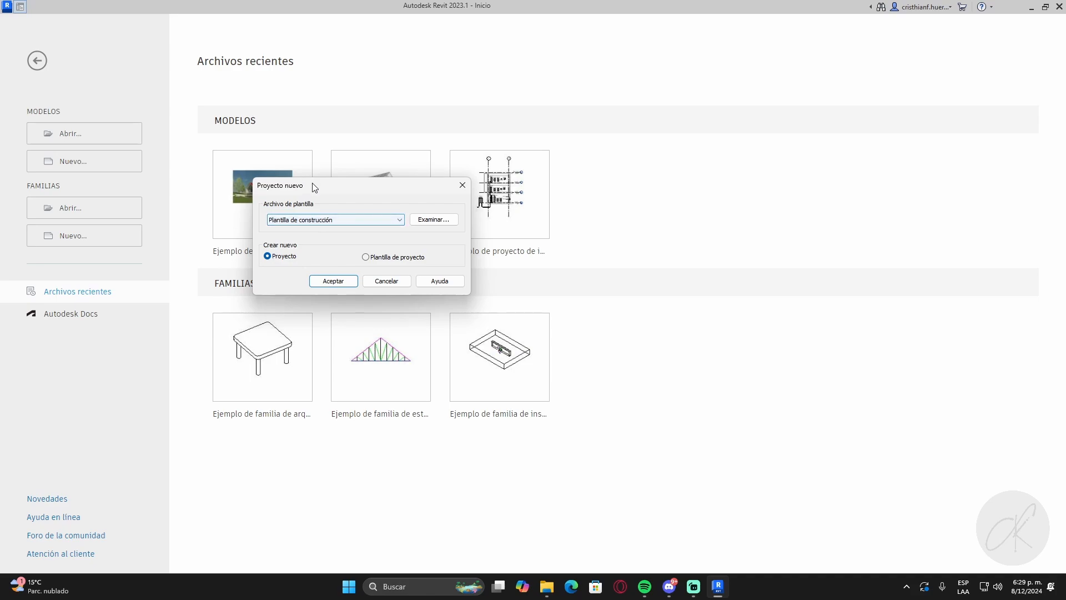
{"action": "left_click_drag", "start_coordinate": [309, 184], "coordinate": [388, 194]}
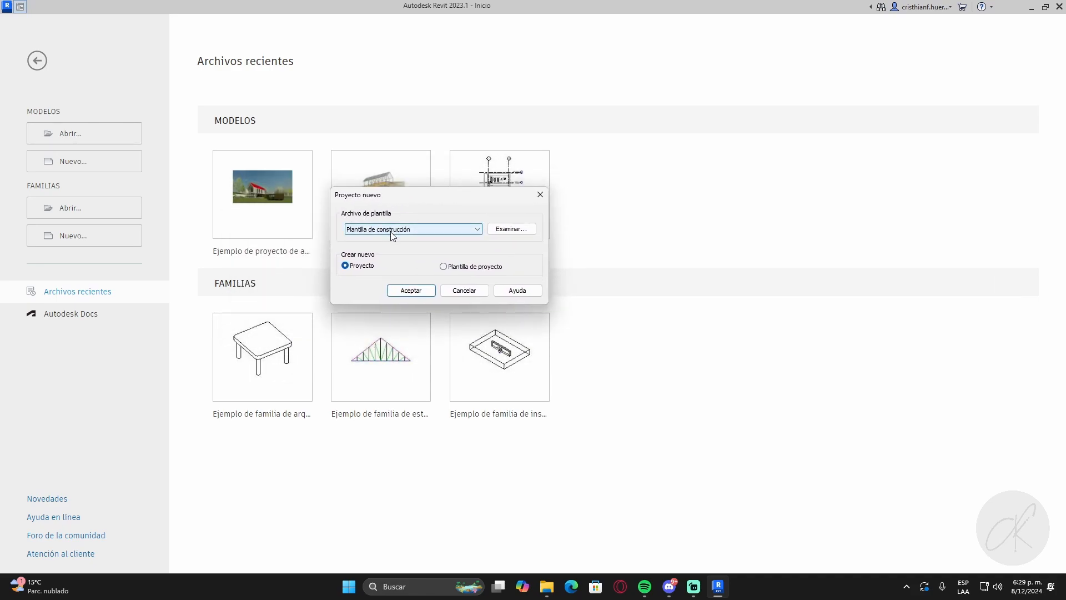
{"action": "left_click", "coordinate": [413, 228]}
{"action": "left_click", "coordinate": [401, 257]}
{"action": "left_click", "coordinate": [413, 295]}
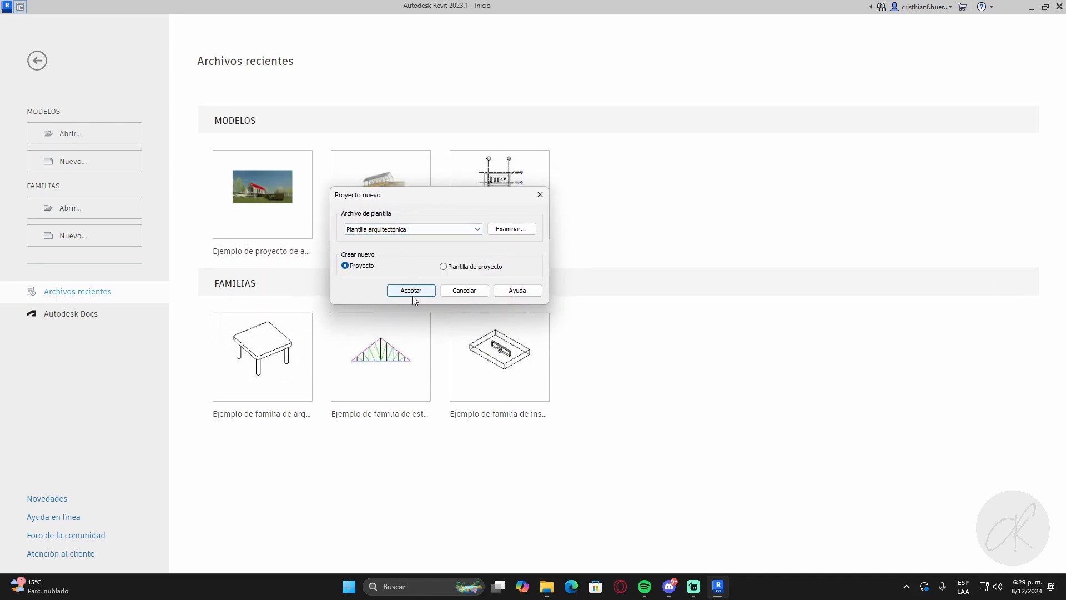
{"action": "left_click", "coordinate": [413, 293]}
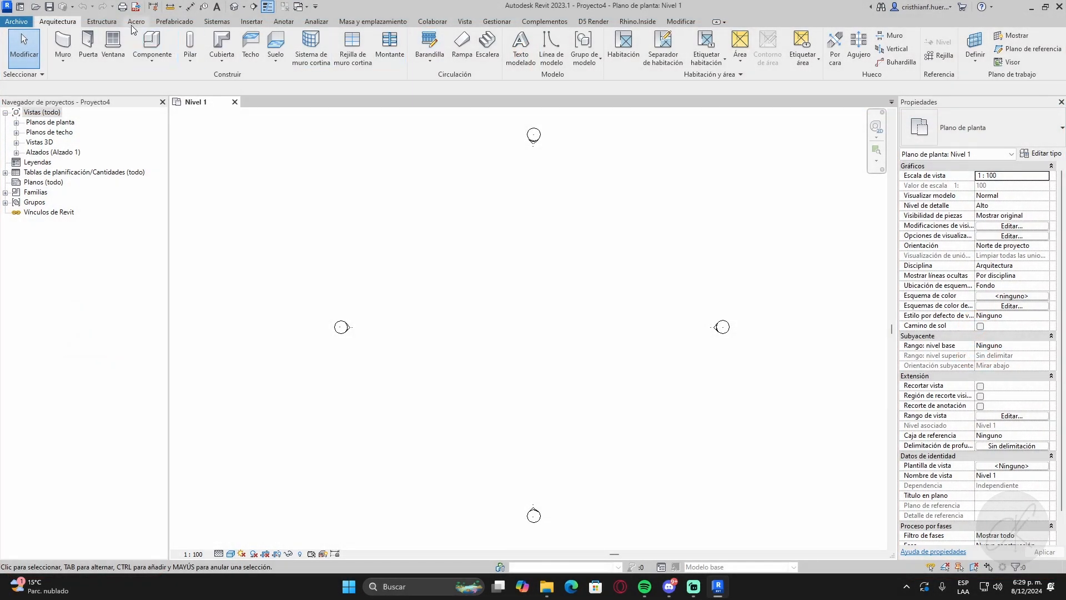
- Look through the structure, steel, precast, add-in, D5 Render and modify toolsets, ending at the architecture tools
{"action": "left_click", "coordinate": [102, 22]}
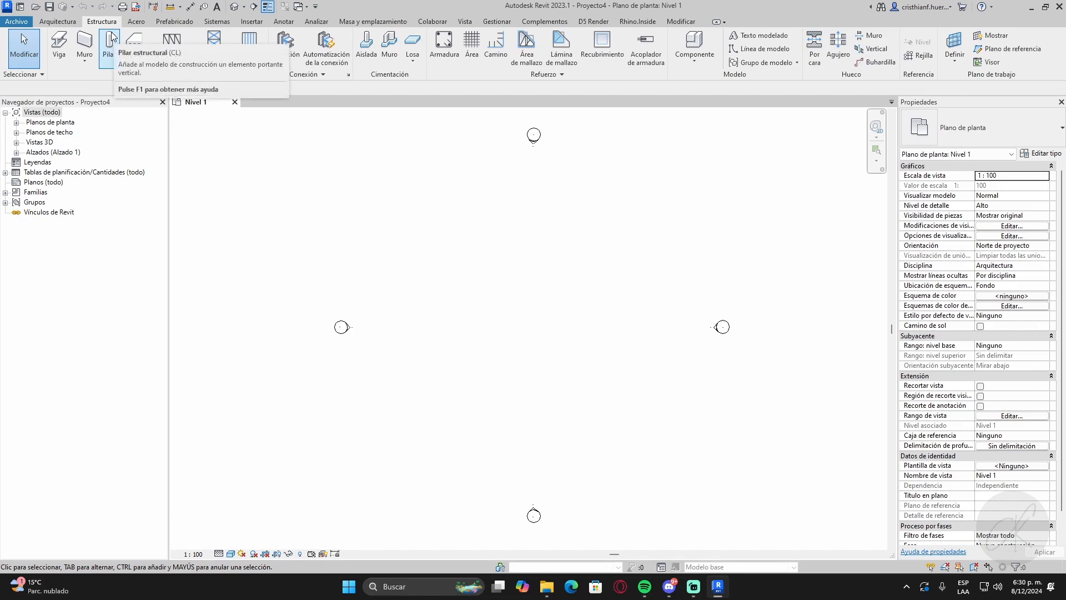
{"action": "left_click", "coordinate": [61, 22]}
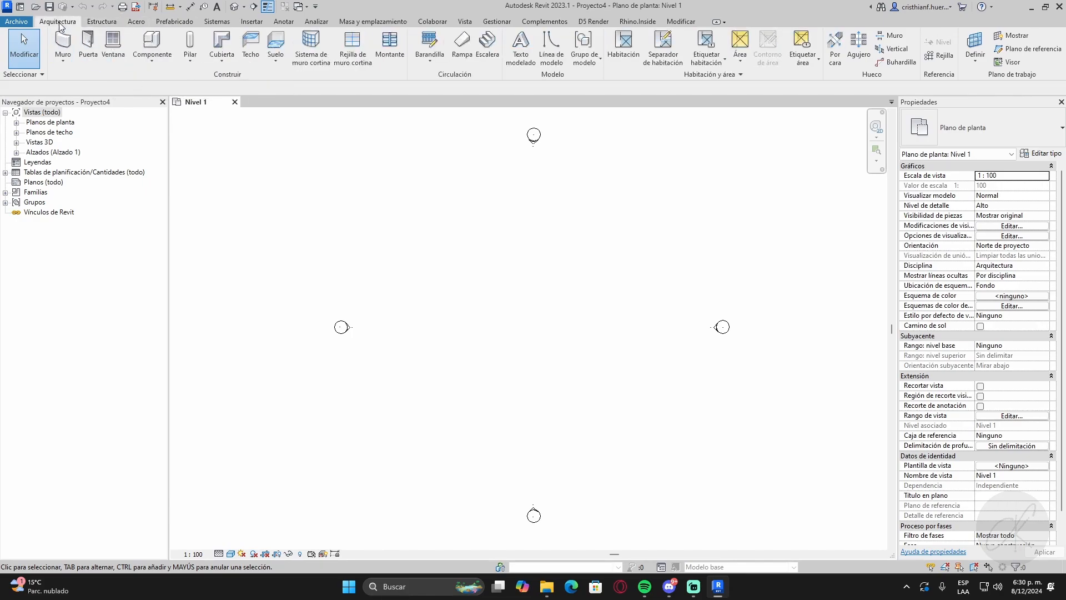
{"action": "left_click", "coordinate": [117, 22]}
{"action": "left_click", "coordinate": [136, 23]}
{"action": "left_click", "coordinate": [174, 22]}
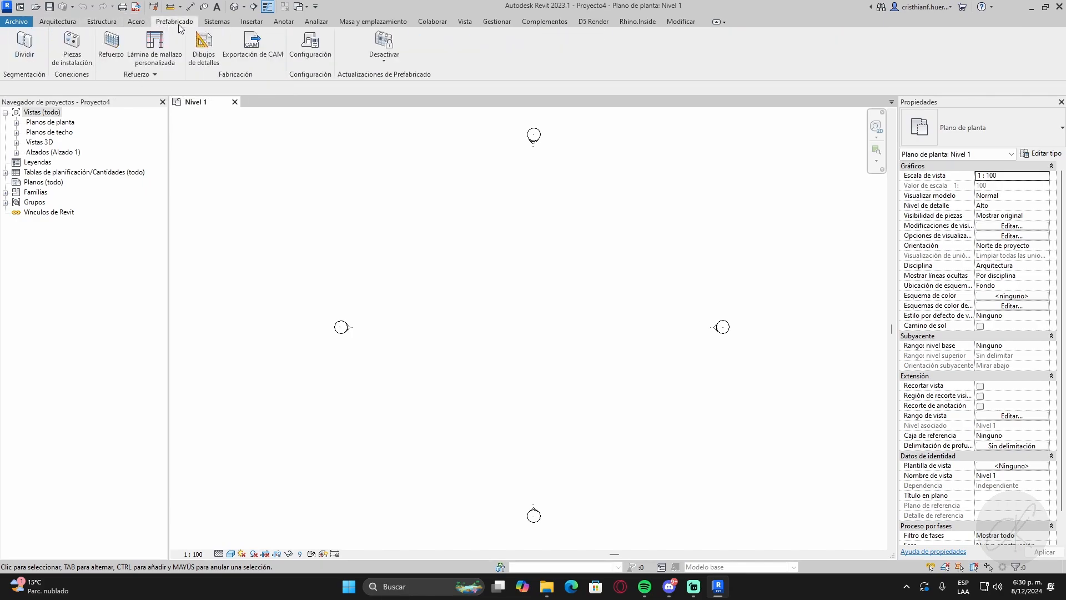
{"action": "left_click", "coordinate": [534, 23]}
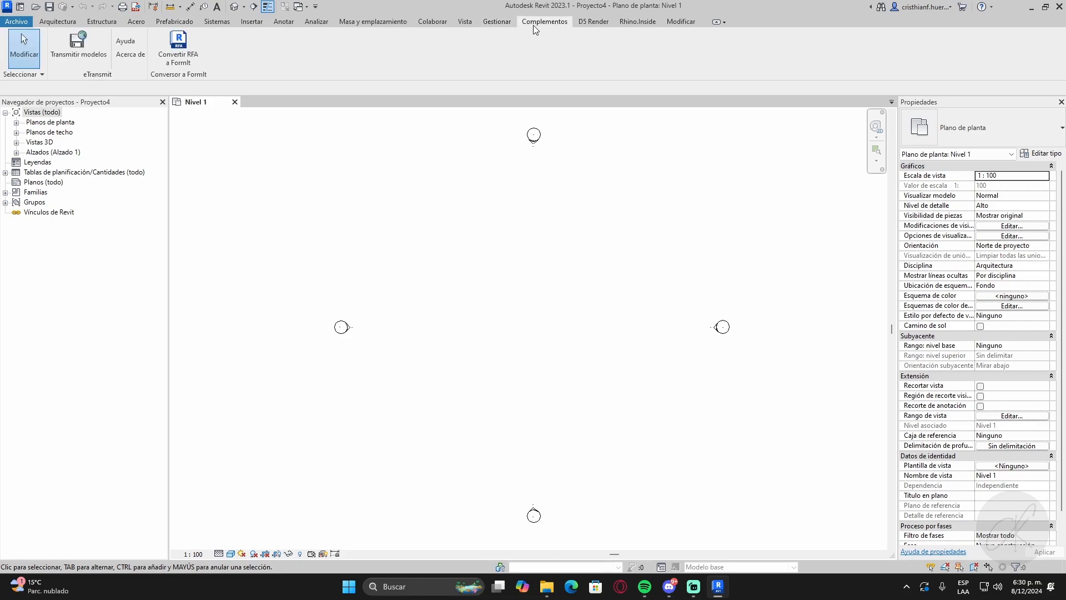
{"action": "left_click", "coordinate": [593, 22]}
{"action": "left_click", "coordinate": [679, 22]}
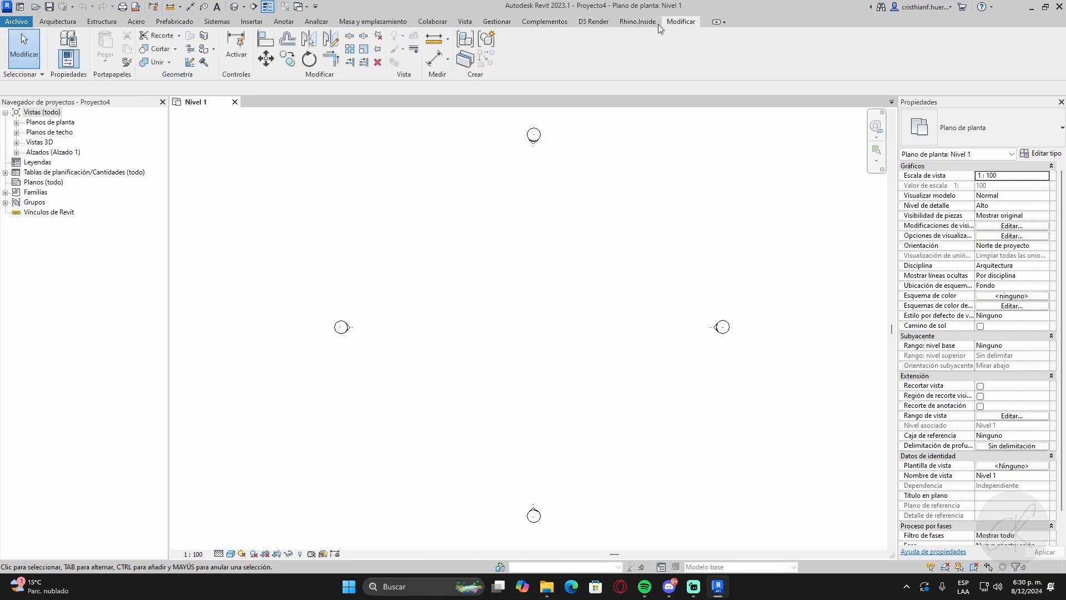
{"action": "left_click", "coordinate": [599, 22]}
{"action": "left_click", "coordinate": [62, 22]}
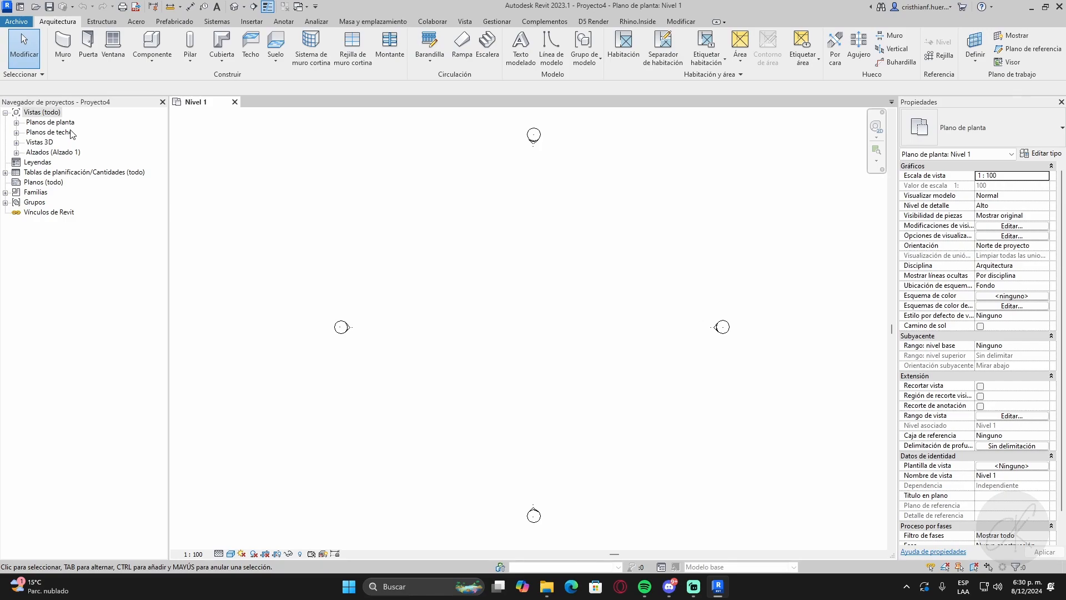
- Expand the floor plan, ceiling plan and 3D view groups, view the 3D and Nivel 1 ceiling views, and return to the Nivel 1 floor plan
{"action": "left_click", "coordinate": [17, 123]}
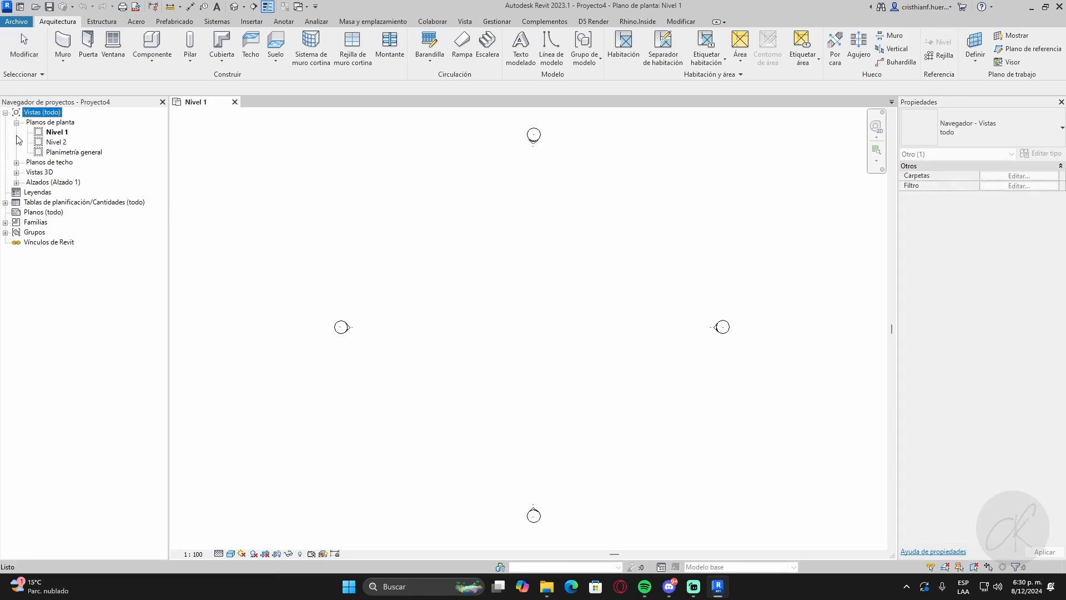
{"action": "left_click", "coordinate": [17, 163]}
{"action": "left_click", "coordinate": [16, 192]}
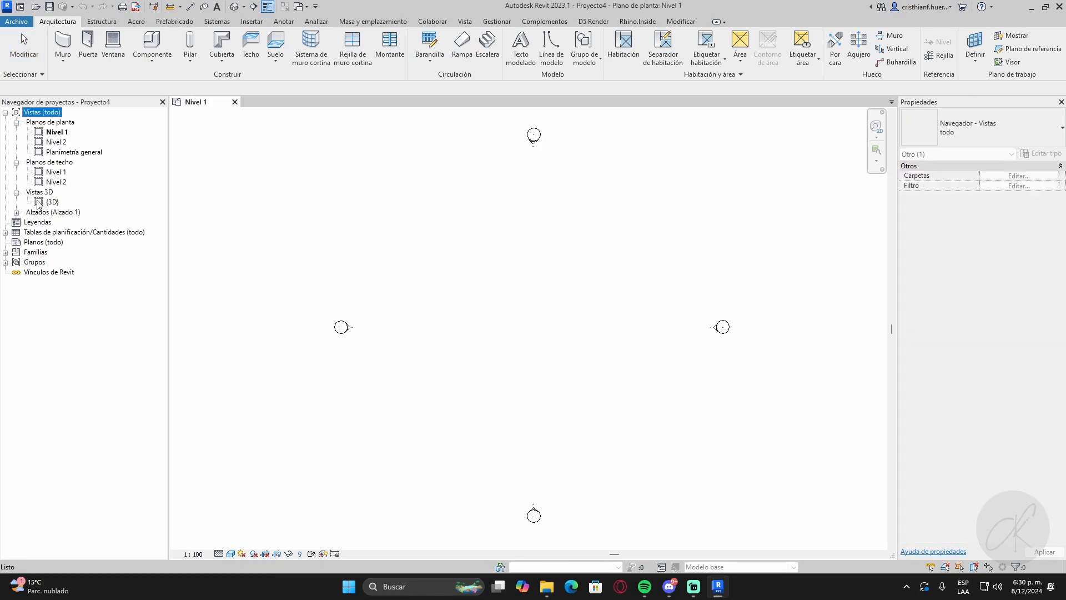
{"action": "double_click", "coordinate": [54, 203]}
{"action": "double_click", "coordinate": [60, 172]}
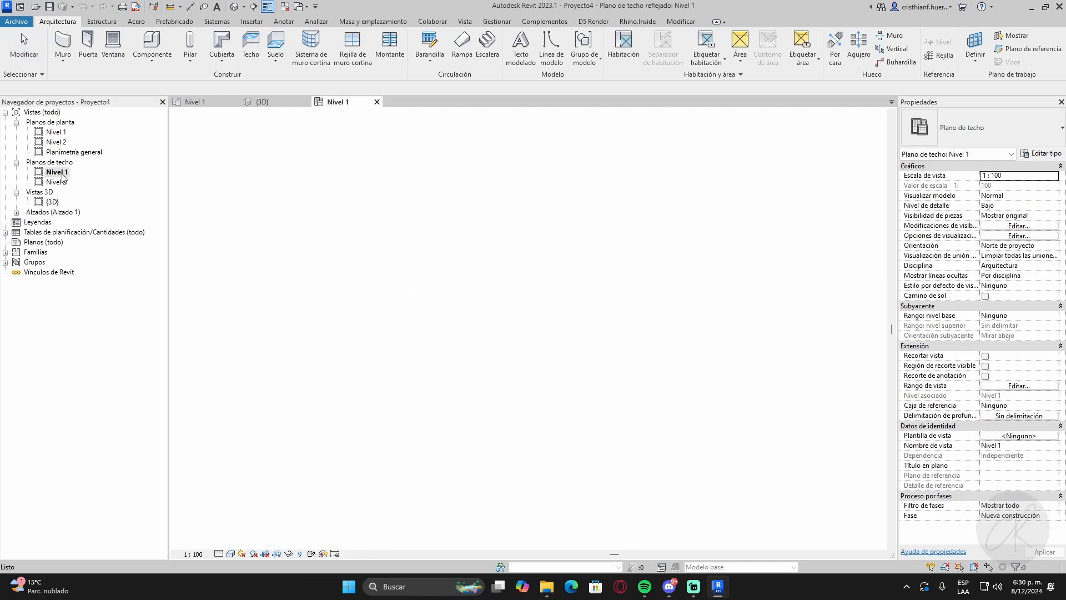
{"action": "double_click", "coordinate": [55, 132]}
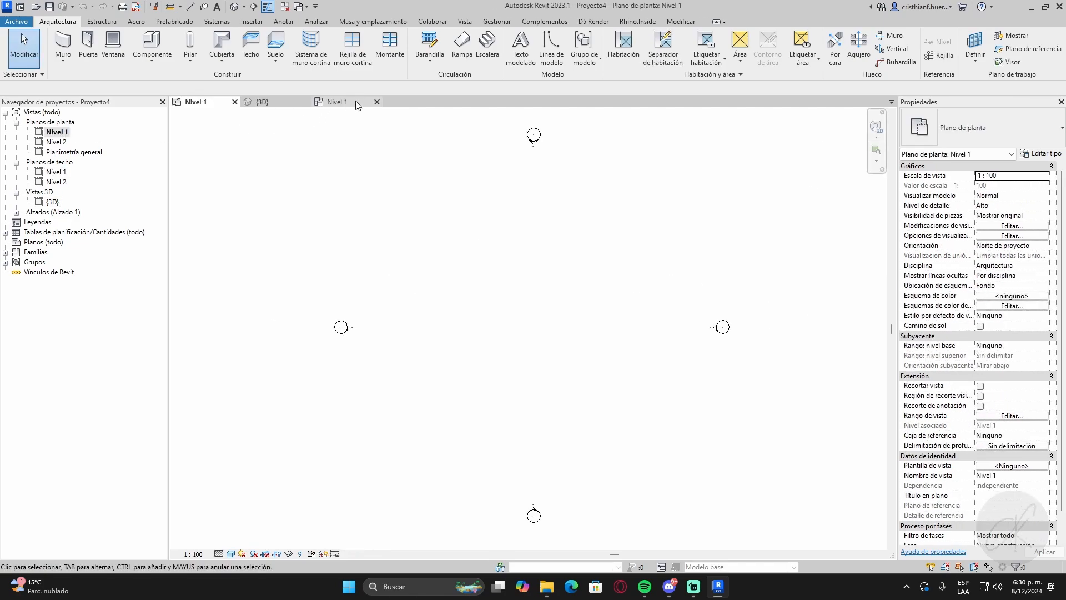
{"action": "left_click", "coordinate": [377, 102]}
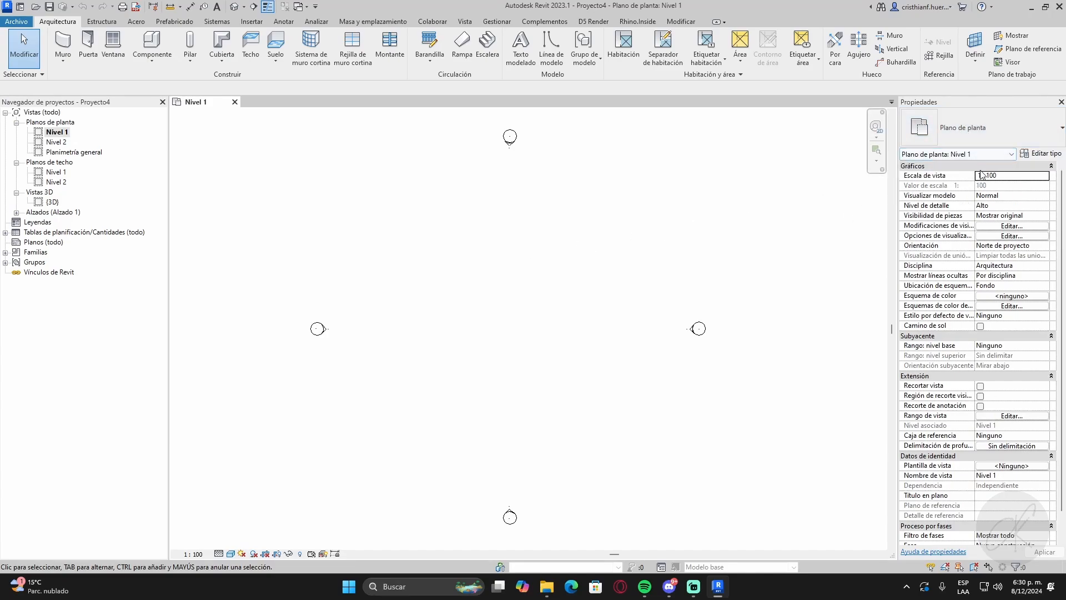
{"action": "scroll", "coordinate": [968, 331], "scroll_direction": "down", "scroll_amount": 2}
{"action": "scroll", "coordinate": [968, 331], "scroll_direction": "up", "scroll_amount": 2}
{"action": "middle_click_drag", "start_coordinate": [446, 215], "coordinate": [419, 219]}
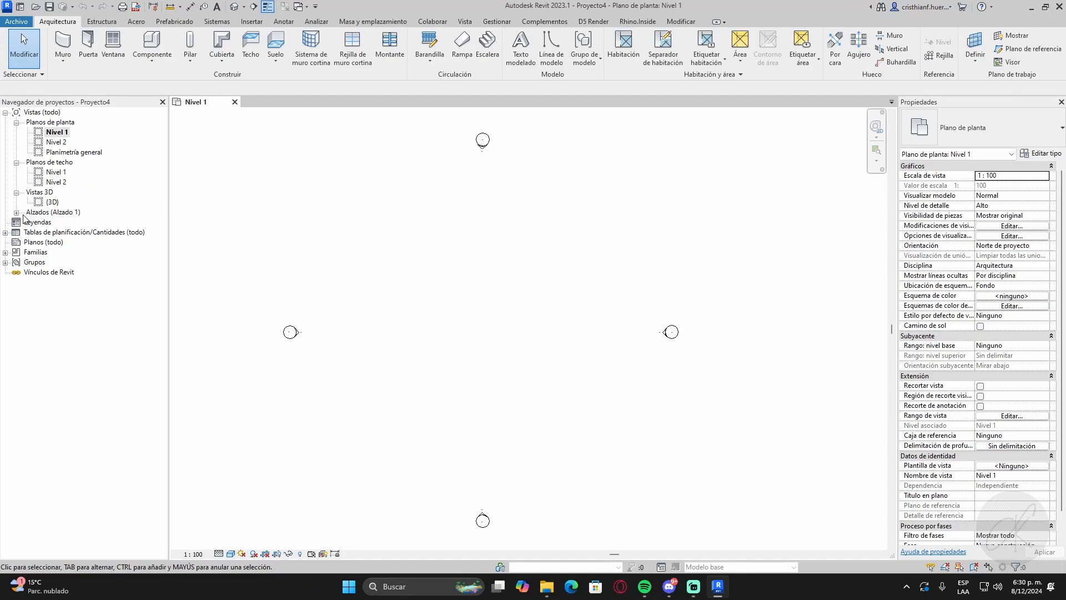
- Open the Oeste elevation and inspect the Nivel 1 and Nivel 2 level lines
{"action": "left_click", "coordinate": [16, 213]}
{"action": "double_click", "coordinate": [55, 241]}
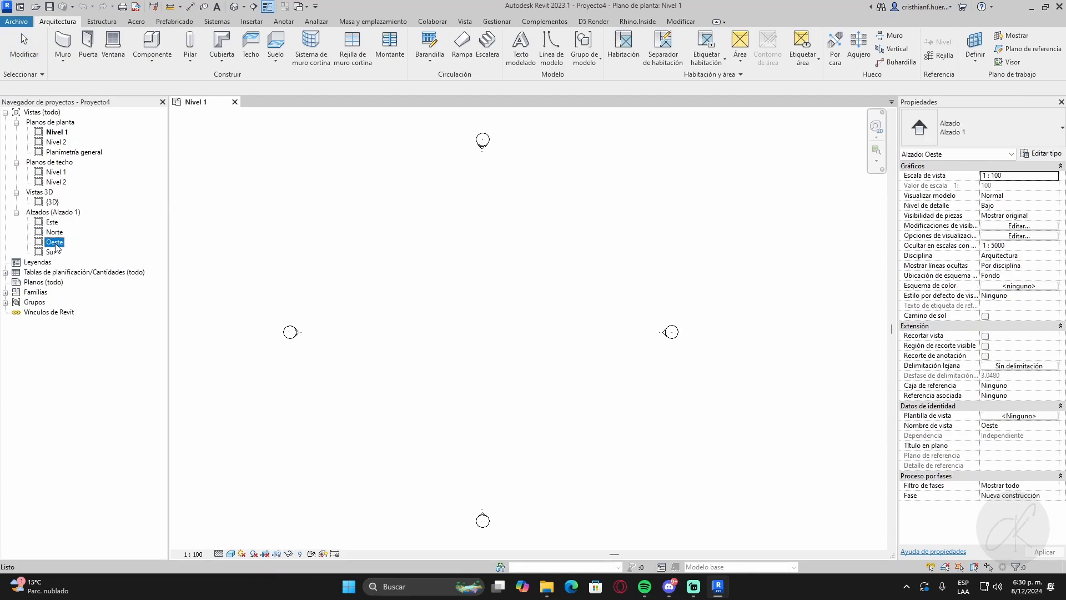
{"action": "left_click", "coordinate": [624, 312]}
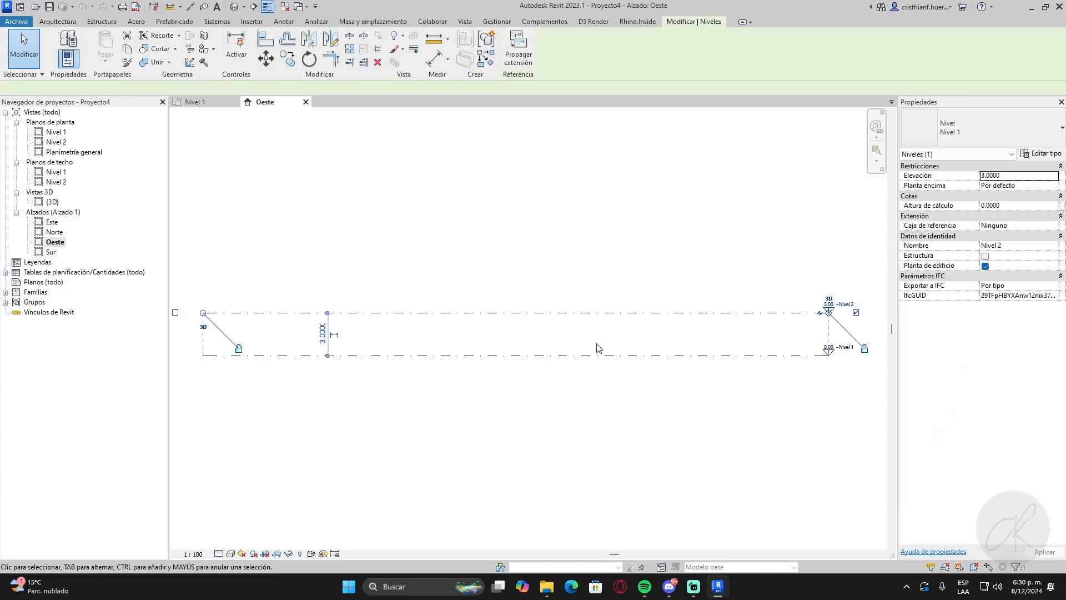
{"action": "left_click", "coordinate": [594, 355]}
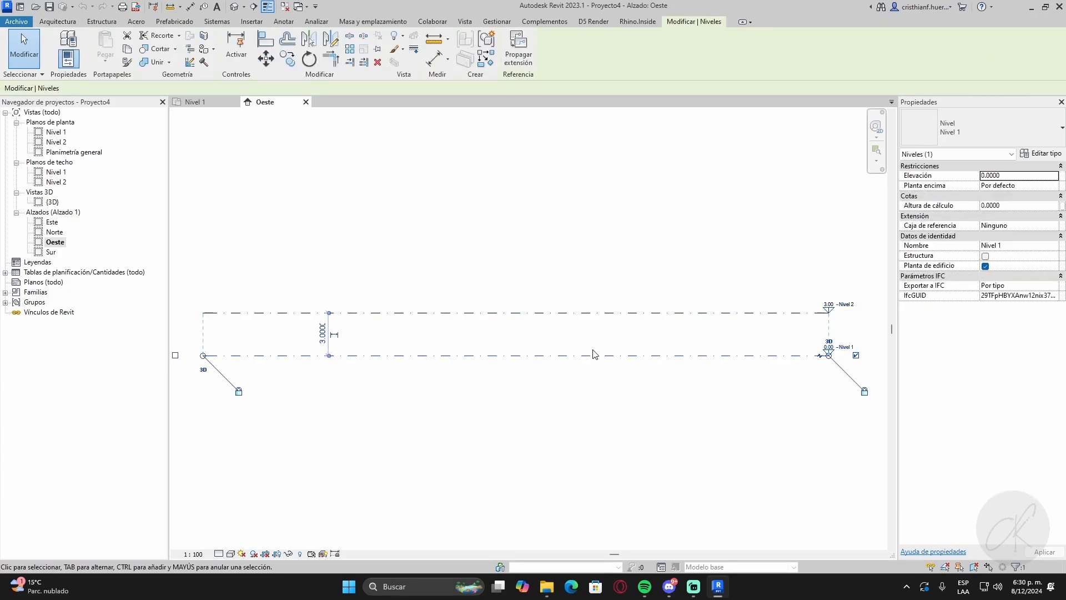
{"action": "middle_click_drag", "start_coordinate": [707, 335], "coordinate": [657, 337]}
{"action": "left_click", "coordinate": [694, 333]}
{"action": "scroll", "coordinate": [751, 329], "scroll_direction": "up", "scroll_amount": 4}
{"action": "left_click", "coordinate": [787, 304]}
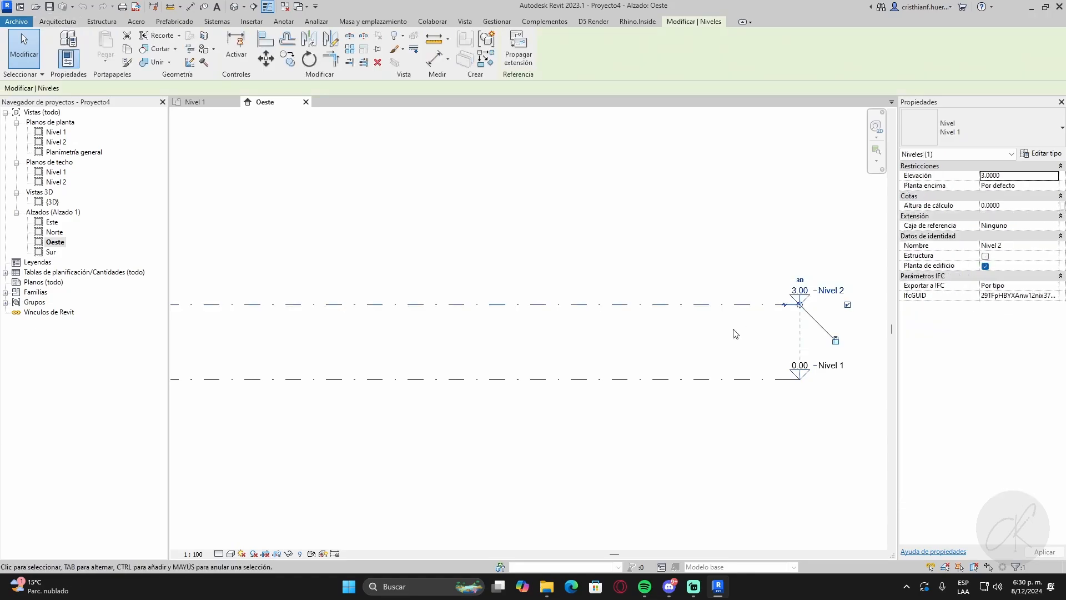
{"action": "scroll", "coordinate": [655, 406], "scroll_direction": "down", "scroll_amount": 5}
{"action": "left_click_drag", "start_coordinate": [591, 430], "coordinate": [488, 333]}
{"action": "left_click_drag", "start_coordinate": [550, 436], "coordinate": [473, 317]}
{"action": "left_click", "coordinate": [581, 421]}
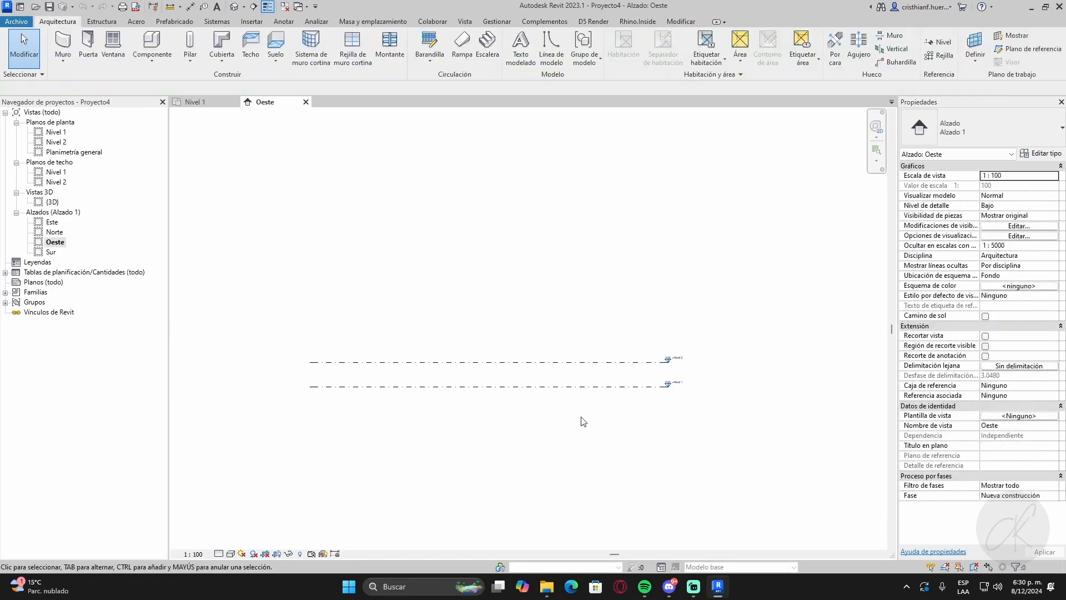
{"action": "left_click_drag", "start_coordinate": [589, 429], "coordinate": [418, 285]}
- Set the elevation of Nivel 2 to 5 m in the Oeste elevation
{"action": "scroll", "coordinate": [573, 424], "scroll_direction": "up", "scroll_amount": 4}
{"action": "left_click", "coordinate": [574, 421]}
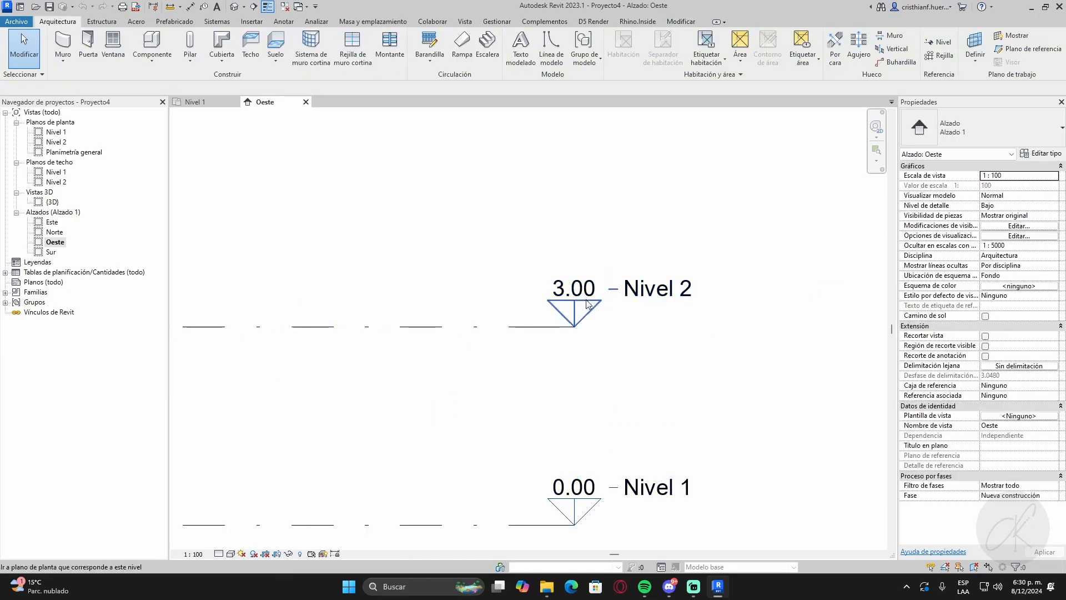
{"action": "left_click", "coordinate": [585, 294]}
{"action": "left_click", "coordinate": [573, 289]}
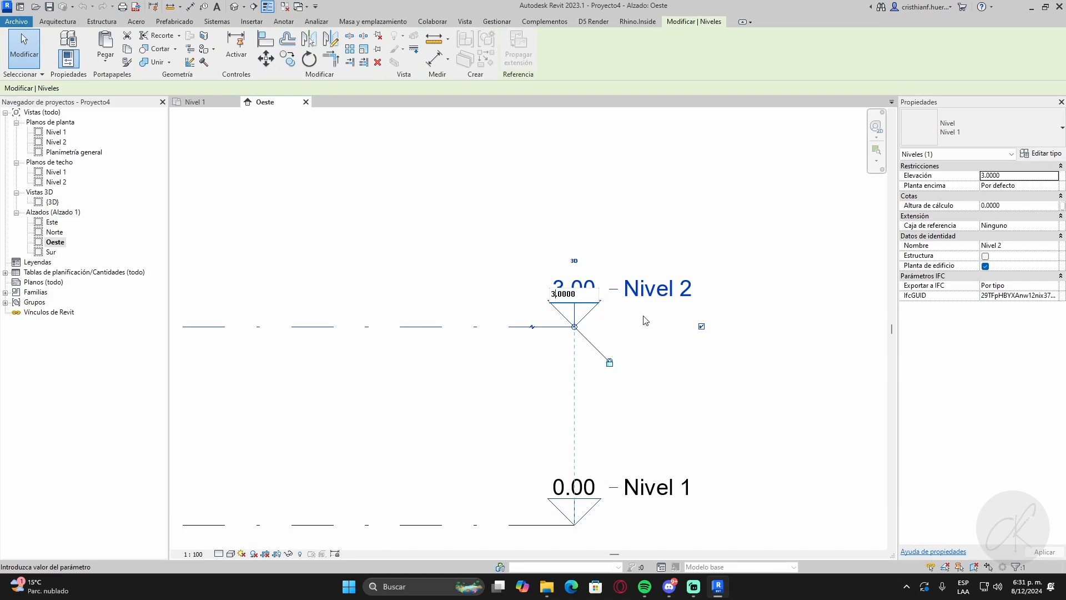
{"action": "key", "text": "BackSpace"}
{"action": "type", "text": "5"}
{"action": "key", "text": "Return"}
{"action": "left_click", "coordinate": [643, 316]}
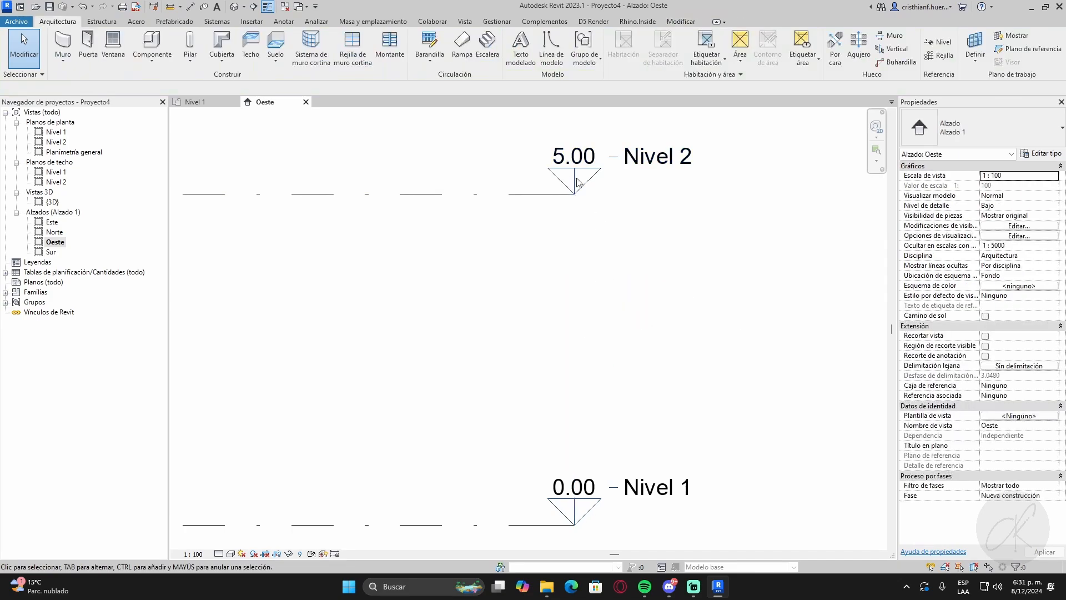
- Undo the elevation change of Nivel 2
{"action": "scroll", "coordinate": [682, 360], "scroll_direction": "down", "scroll_amount": 4}
{"action": "key", "text": "ctrl+z"}
{"action": "scroll", "coordinate": [677, 360], "scroll_direction": "up", "scroll_amount": 4}
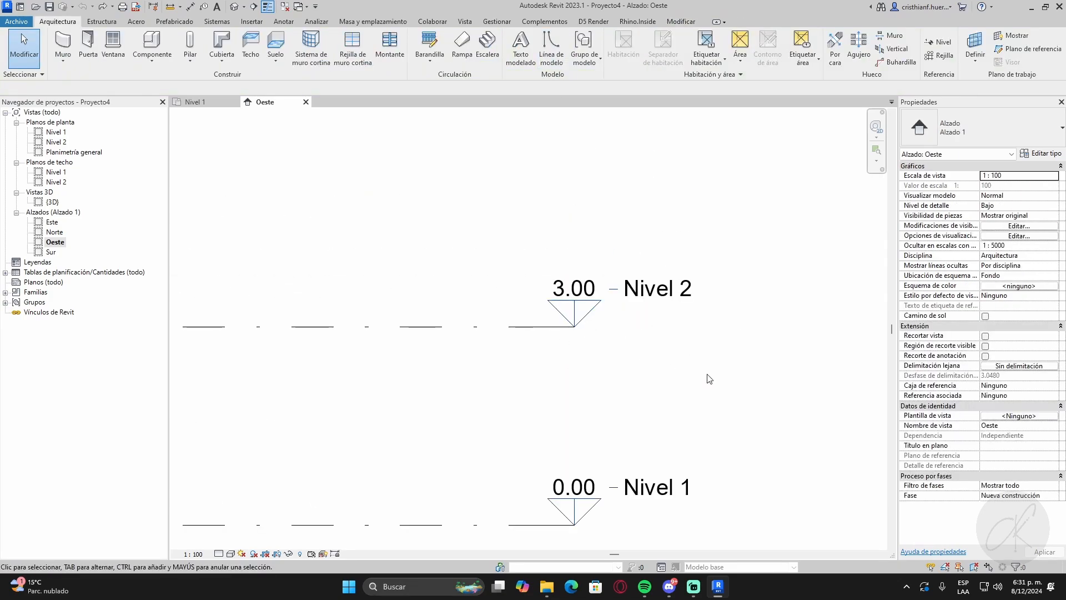
- Draw a new level similar to Nivel 2 at elevation 6.00 m, aligned with the ends of the existing level lines
{"action": "left_click", "coordinate": [555, 328]}
{"action": "scroll", "coordinate": [608, 366], "scroll_direction": "down", "scroll_amount": 3}
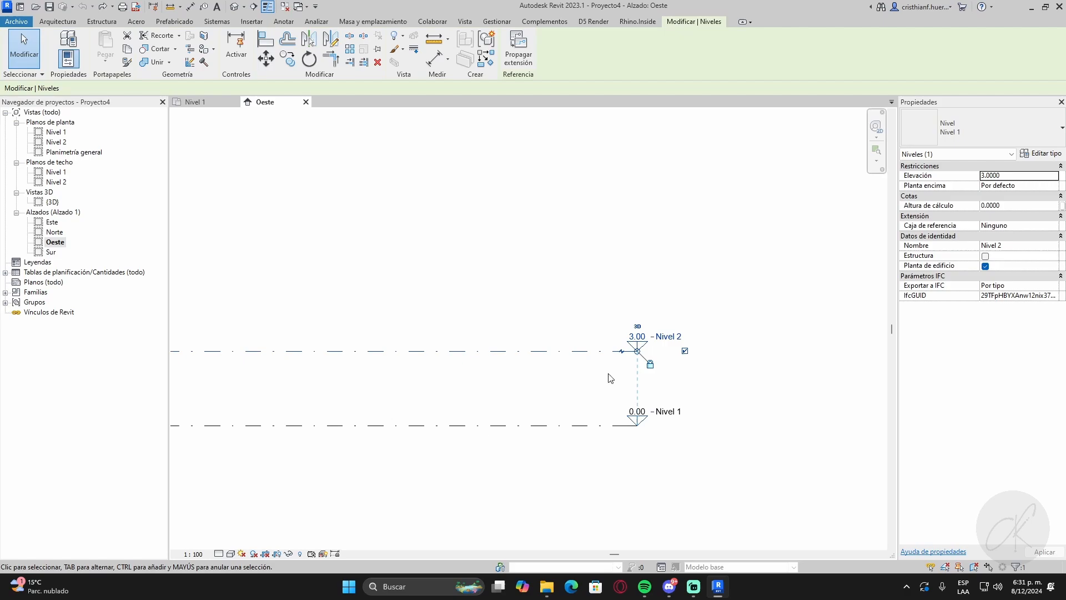
{"action": "right_click", "coordinate": [532, 352]}
{"action": "left_click", "coordinate": [569, 162]}
{"action": "scroll", "coordinate": [785, 381], "scroll_direction": "down", "scroll_amount": 3}
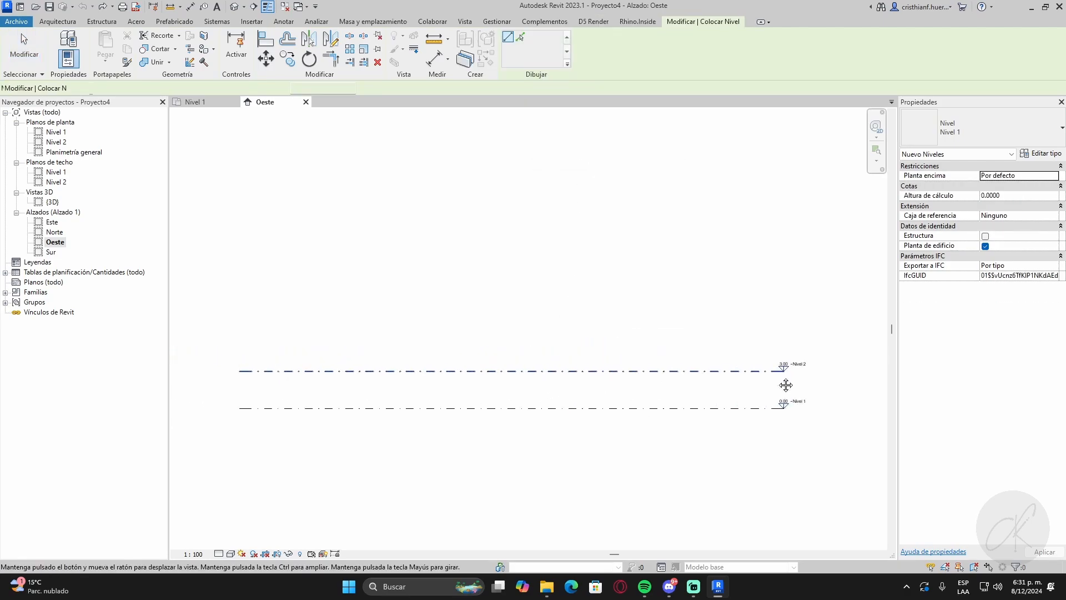
{"action": "left_click", "coordinate": [383, 349]}
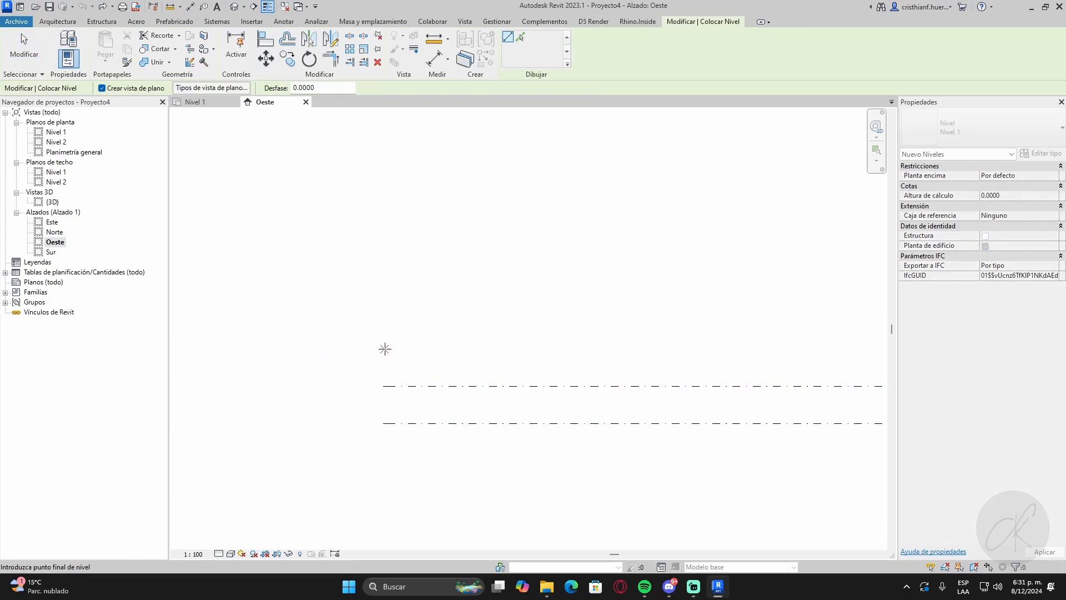
{"action": "middle_click_drag", "start_coordinate": [794, 343], "coordinate": [430, 346]}
{"action": "left_click", "coordinate": [558, 351]}
{"action": "scroll", "coordinate": [571, 357], "scroll_direction": "up", "scroll_amount": 5}
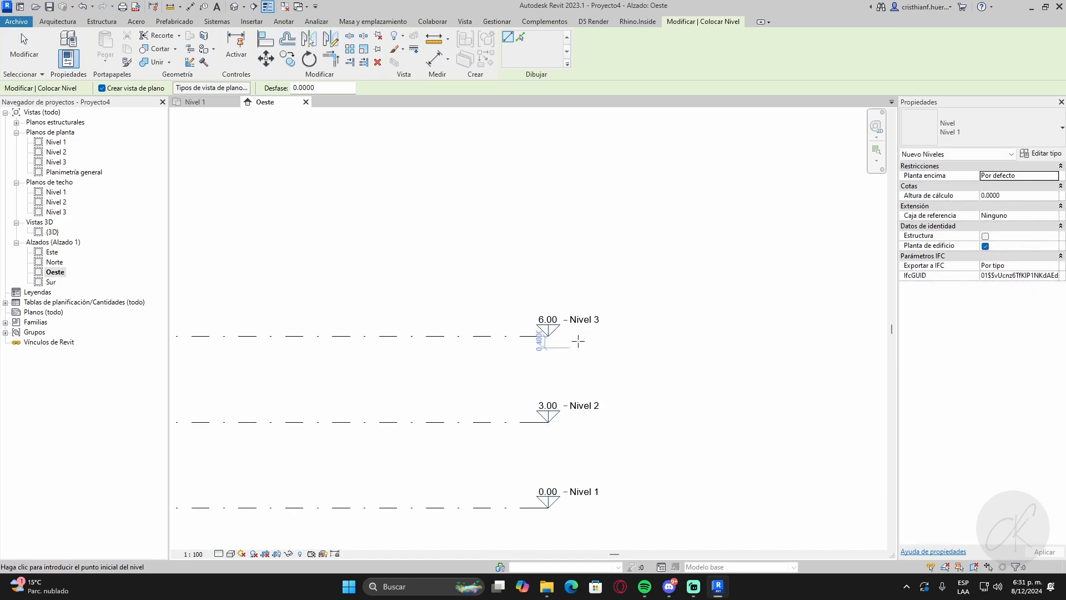
{"action": "key", "text": "Escape"}
{"action": "key", "text": "Escape"}
- Select the new upper level, view its Nivel 3 floor plan and close that view
{"action": "left_click", "coordinate": [468, 344]}
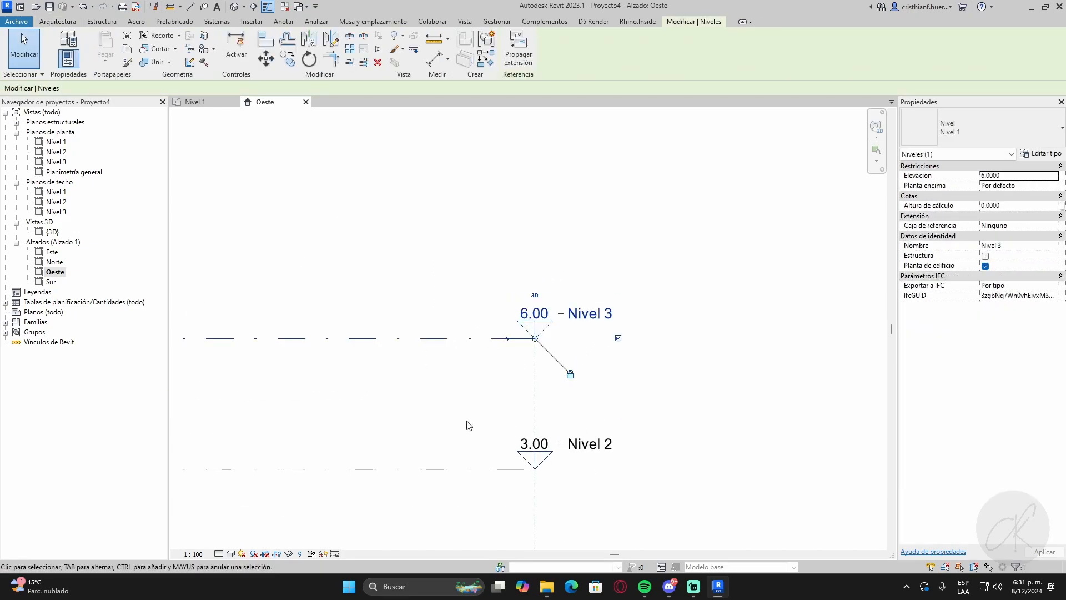
{"action": "double_click", "coordinate": [56, 162]}
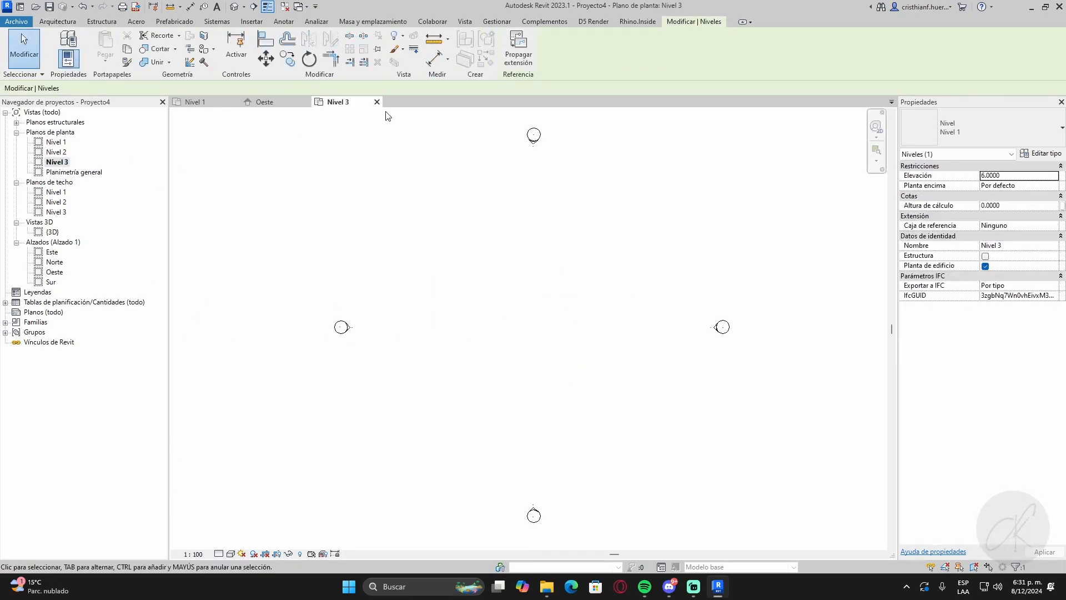
{"action": "left_click", "coordinate": [377, 102]}
- Undo the creation of the new level above Nivel 2
{"action": "scroll", "coordinate": [567, 361], "scroll_direction": "down", "scroll_amount": 2}
{"action": "left_click_drag", "start_coordinate": [564, 361], "coordinate": [444, 288]}
{"action": "scroll", "coordinate": [569, 355], "scroll_direction": "down", "scroll_amount": 2}
{"action": "key", "text": "ctrl+z"}
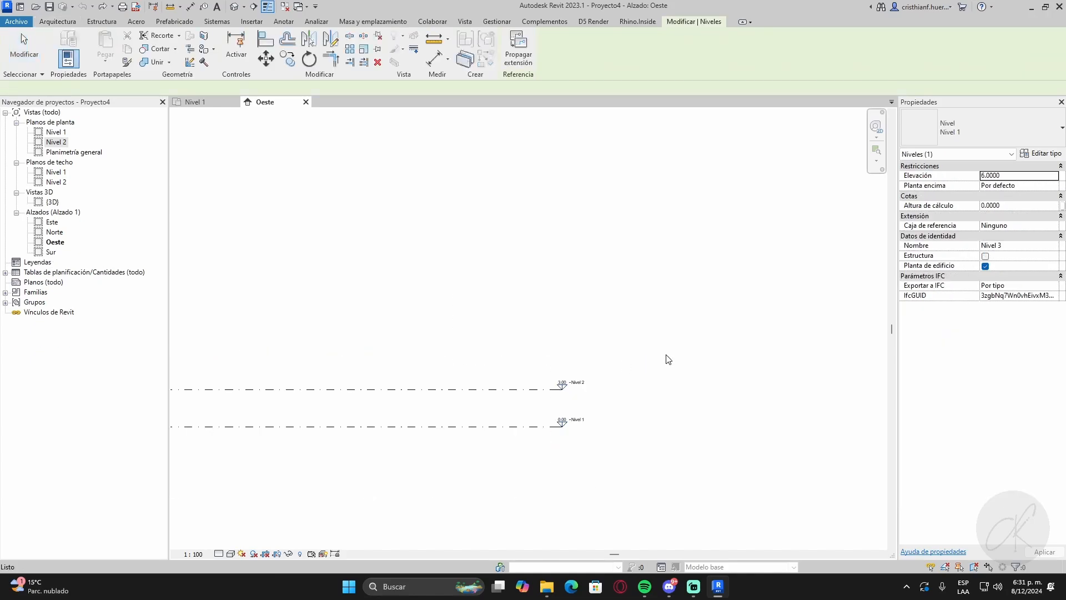
- Sketch a closed stepped outline for an architectural floor on Nivel 1, with a 6.2 m low side and a straight opposite side about 20.3 m long
{"action": "left_click", "coordinate": [219, 105]}
{"action": "left_click", "coordinate": [275, 66]}
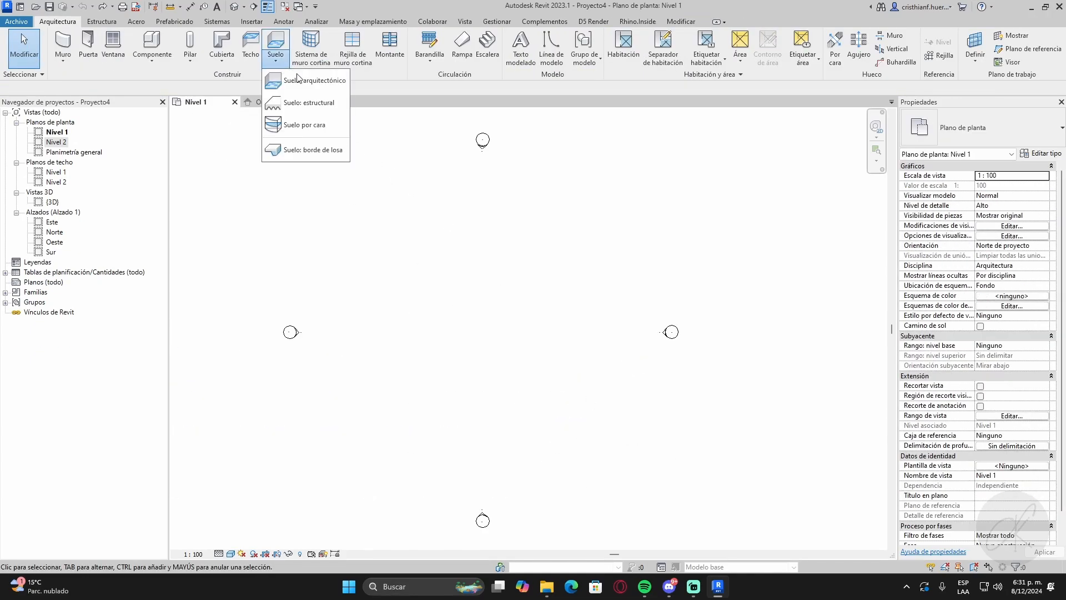
{"action": "left_click", "coordinate": [311, 88]}
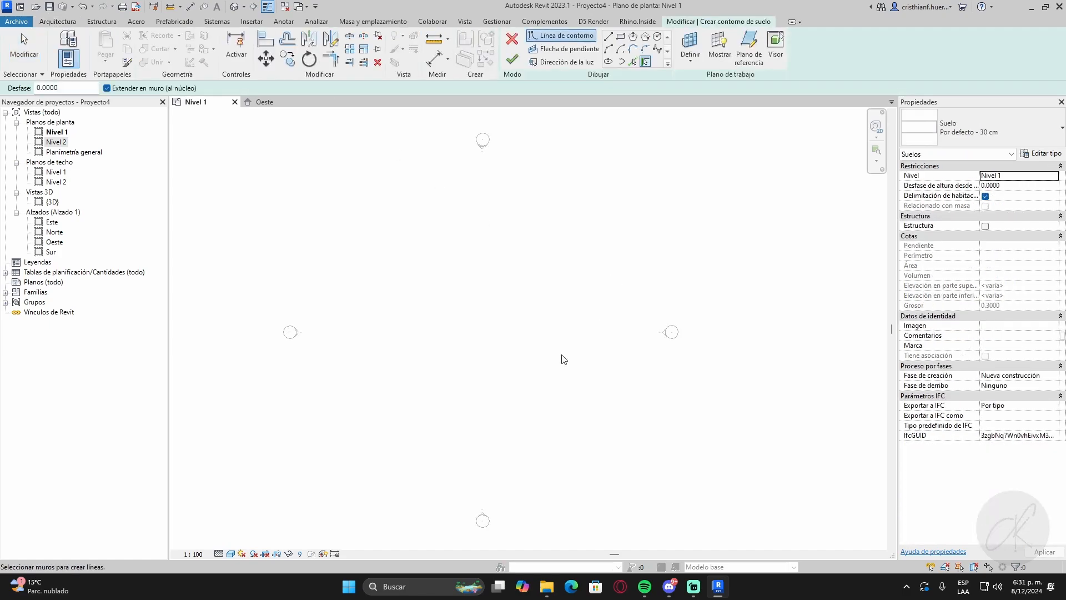
{"action": "left_click", "coordinate": [609, 36]}
{"action": "left_click", "coordinate": [424, 413]}
{"action": "left_click", "coordinate": [424, 346]}
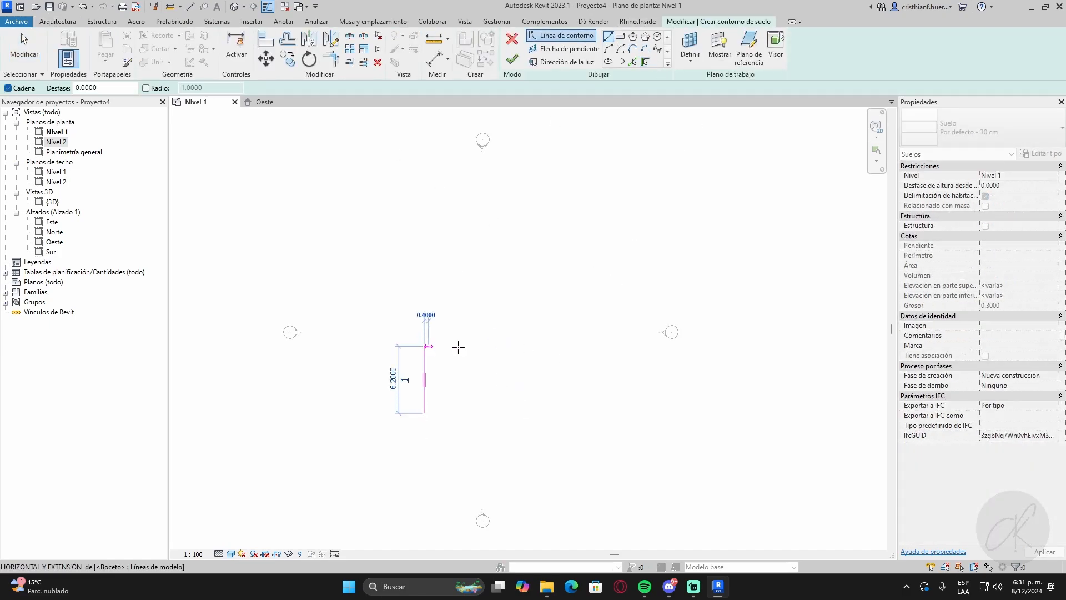
{"action": "left_click", "coordinate": [480, 346]}
{"action": "left_click", "coordinate": [480, 270]}
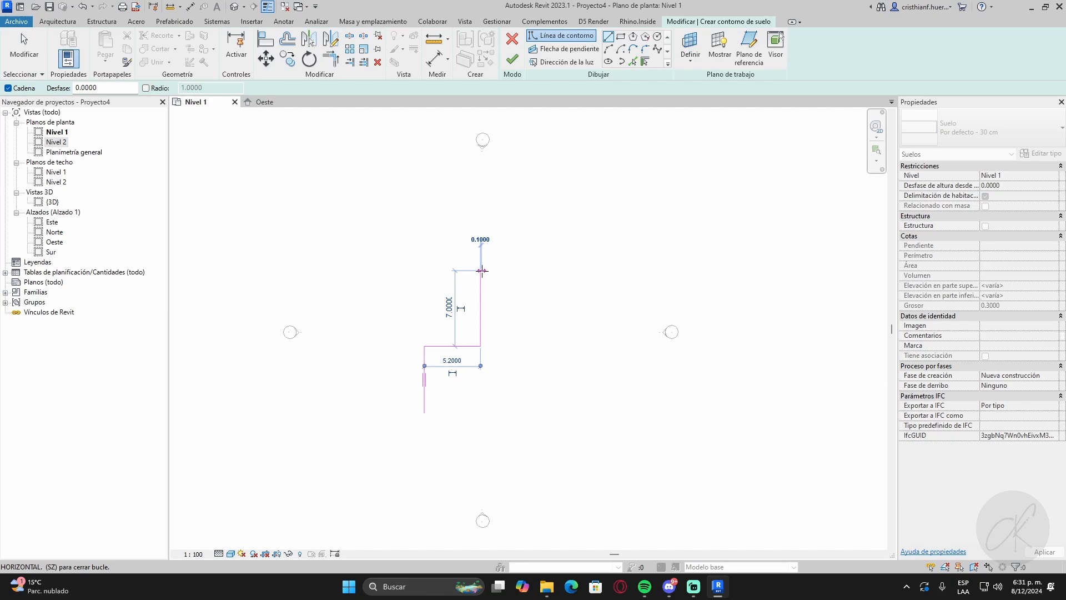
{"action": "left_click", "coordinate": [534, 270]}
{"action": "left_click", "coordinate": [534, 194]}
{"action": "left_click", "coordinate": [639, 194]}
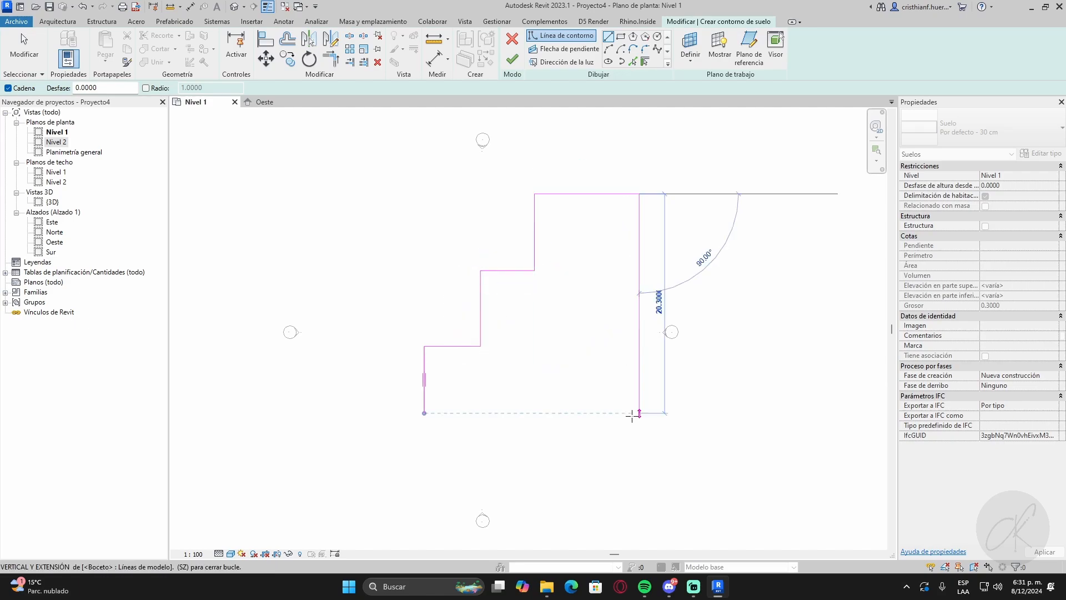
{"action": "left_click", "coordinate": [639, 413]}
{"action": "left_click", "coordinate": [425, 413]}
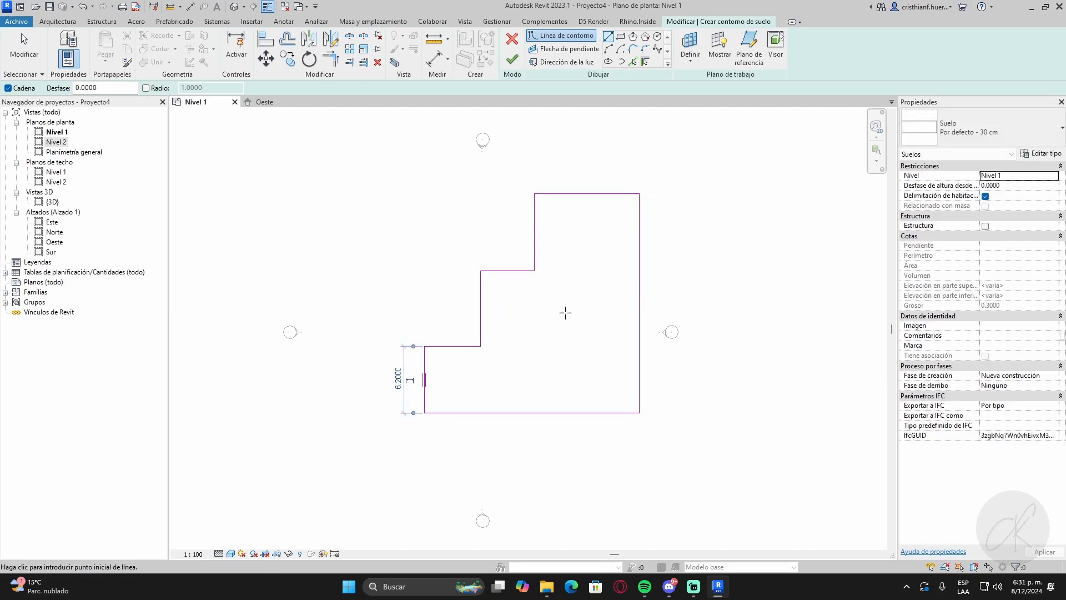
{"action": "key", "text": "Escape"}
{"action": "key", "text": "Escape"}
- Move the whole stepped floor outline slightly towards the lower left within the ring of elevation markers
{"action": "left_click_drag", "start_coordinate": [586, 362], "coordinate": [398, 194]}
{"action": "left_click_drag", "start_coordinate": [565, 194], "coordinate": [522, 206]}
{"action": "left_click", "coordinate": [524, 232]}
{"action": "middle_click_drag", "start_coordinate": [425, 320], "coordinate": [443, 304]}
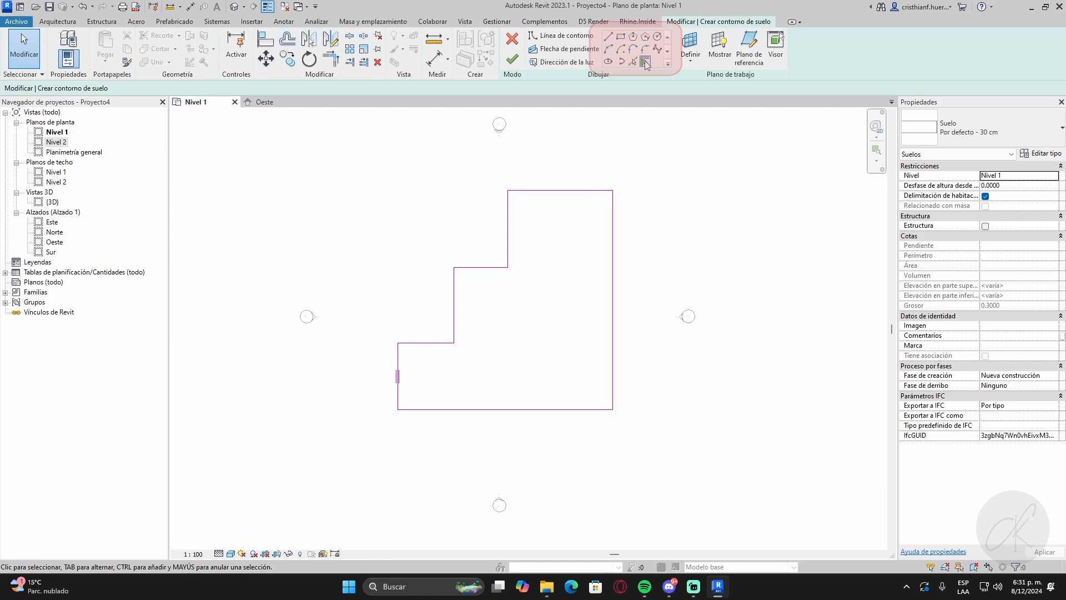
{"action": "left_click", "coordinate": [608, 36]}
{"action": "left_click", "coordinate": [620, 36]}
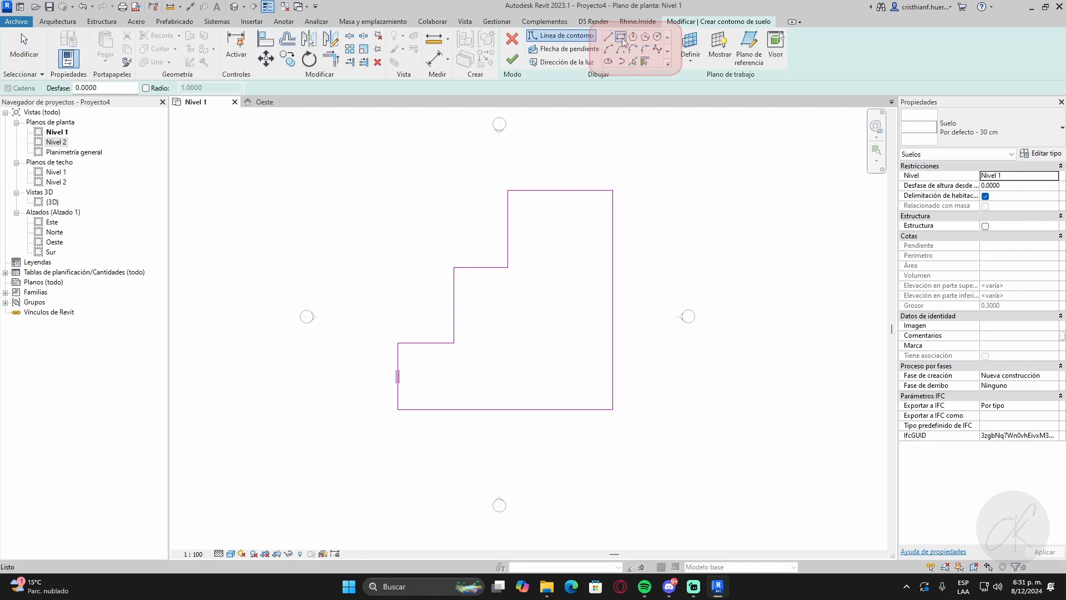
{"action": "left_click", "coordinate": [633, 37]}
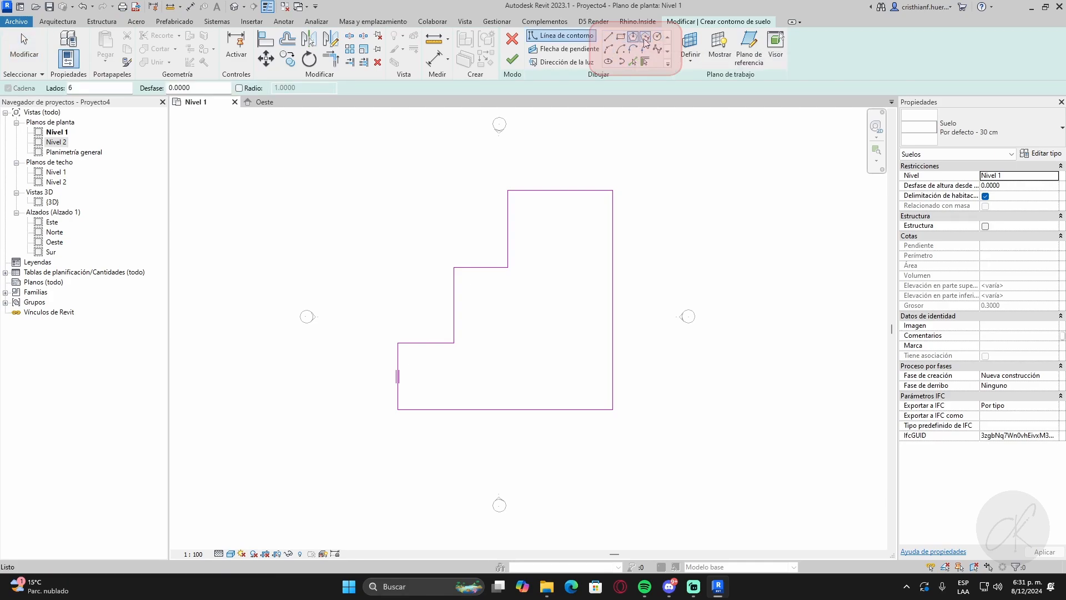
{"action": "left_click", "coordinate": [659, 38]}
- Draw two nested closed loops with start-end-radius arcs beside the stepped outline, the outer about 3.77 m and the inner about 1.84 m in radius
{"action": "left_click", "coordinate": [608, 49]}
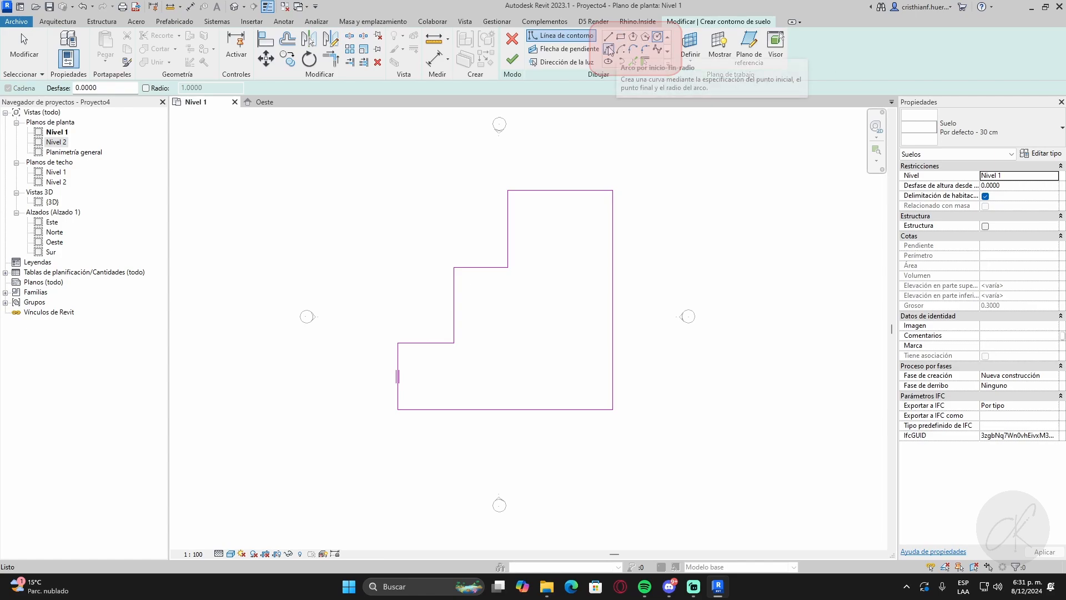
{"action": "scroll", "coordinate": [421, 319], "scroll_direction": "up", "scroll_amount": 2}
{"action": "scroll", "coordinate": [420, 319], "scroll_direction": "up", "scroll_amount": 2}
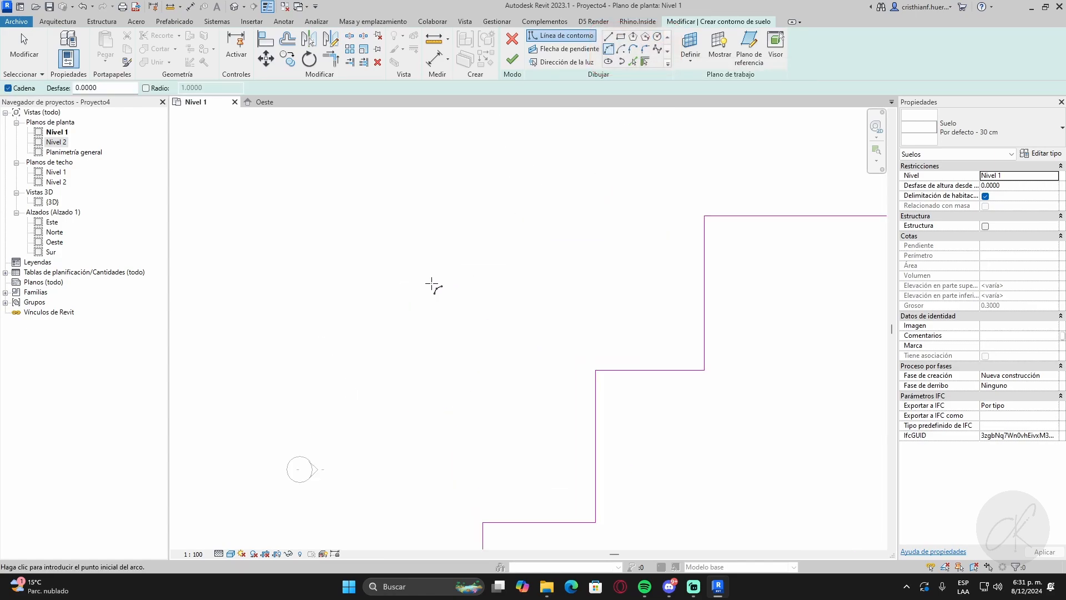
{"action": "left_click", "coordinate": [417, 295]}
{"action": "left_click", "coordinate": [509, 186]}
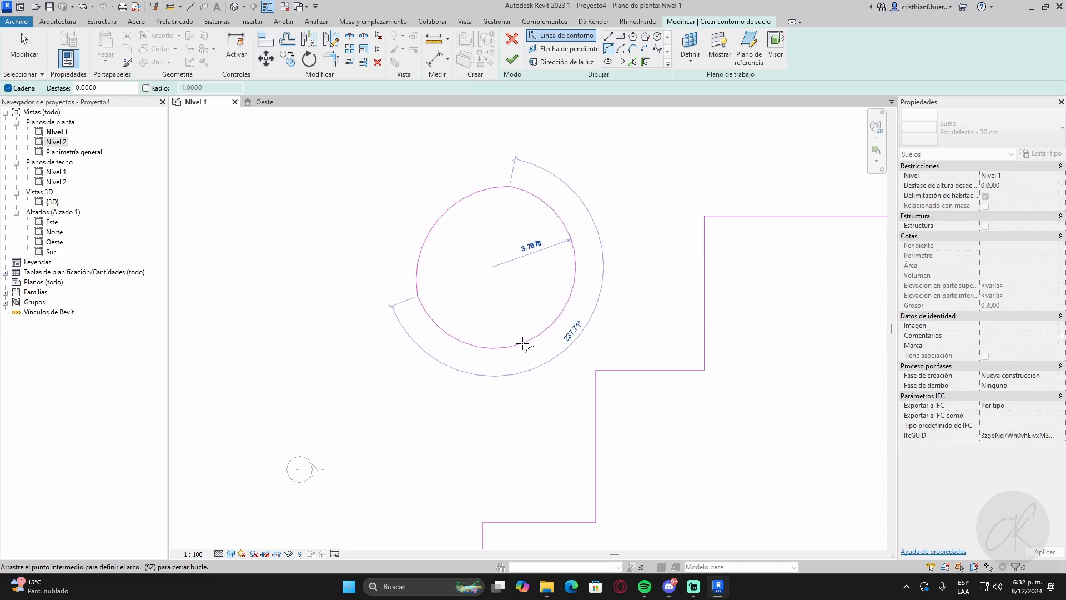
{"action": "left_click", "coordinate": [525, 344]}
{"action": "scroll", "coordinate": [465, 260], "scroll_direction": "up", "scroll_amount": 2}
{"action": "left_click", "coordinate": [502, 233]}
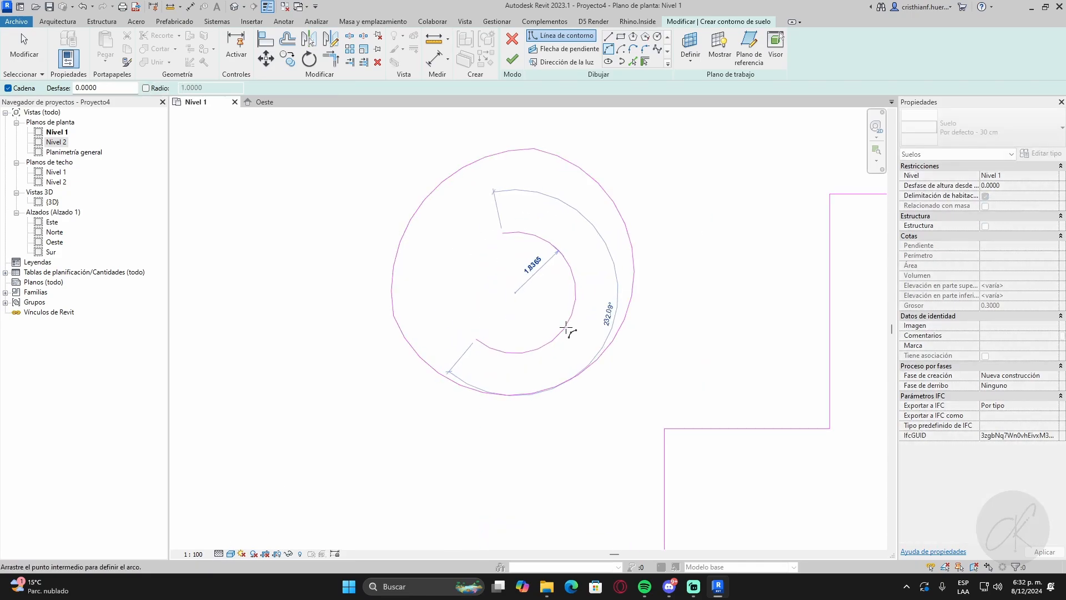
{"action": "left_click", "coordinate": [477, 340]}
{"action": "key", "text": "Escape"}
{"action": "key", "text": "Escape"}
{"action": "scroll", "coordinate": [555, 366], "scroll_direction": "down", "scroll_amount": 5}
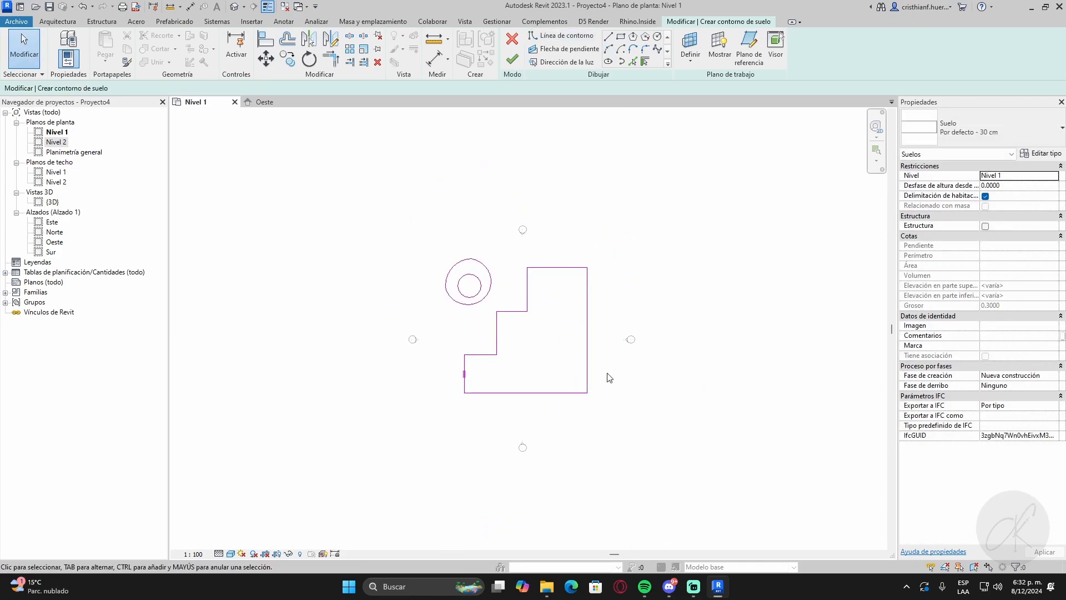
- Finish the floor sketch and show the resulting floor in the {3D} view
{"action": "scroll", "coordinate": [504, 371], "scroll_direction": "up", "scroll_amount": 3}
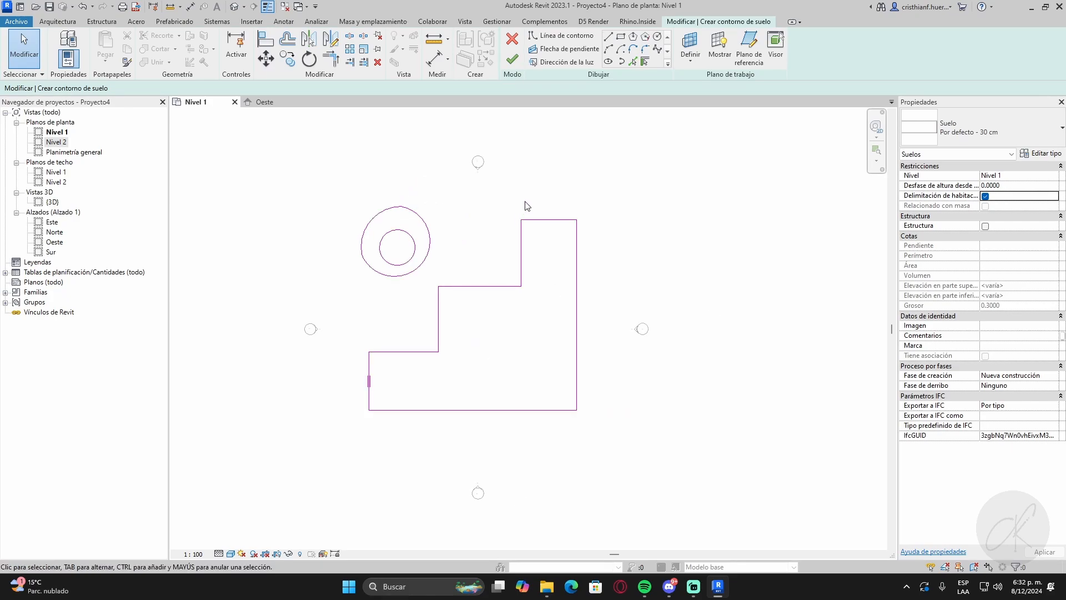
{"action": "left_click", "coordinate": [513, 62]}
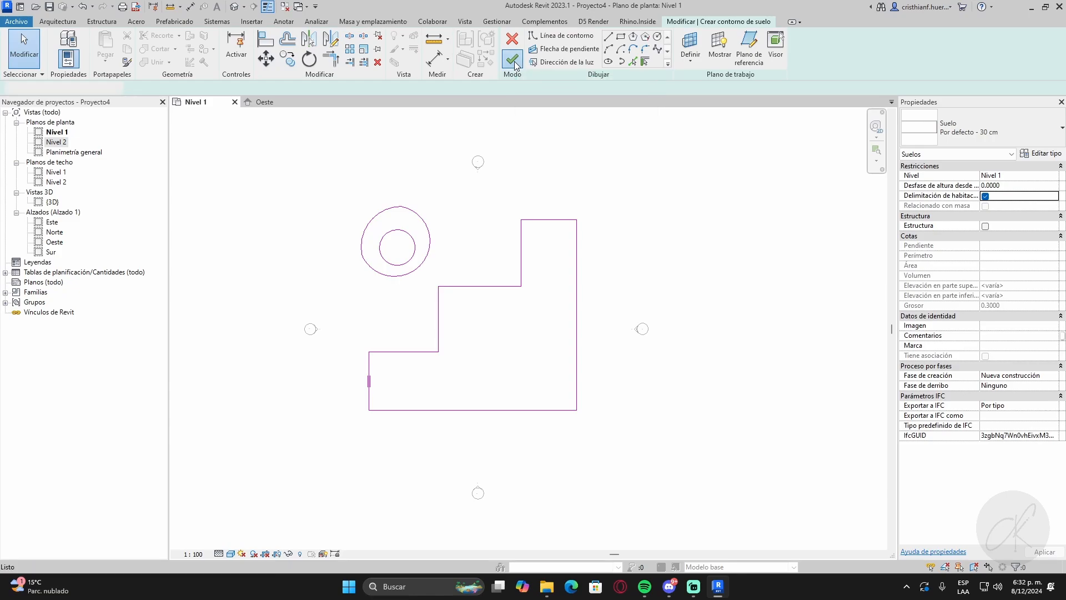
{"action": "left_click", "coordinate": [509, 222]}
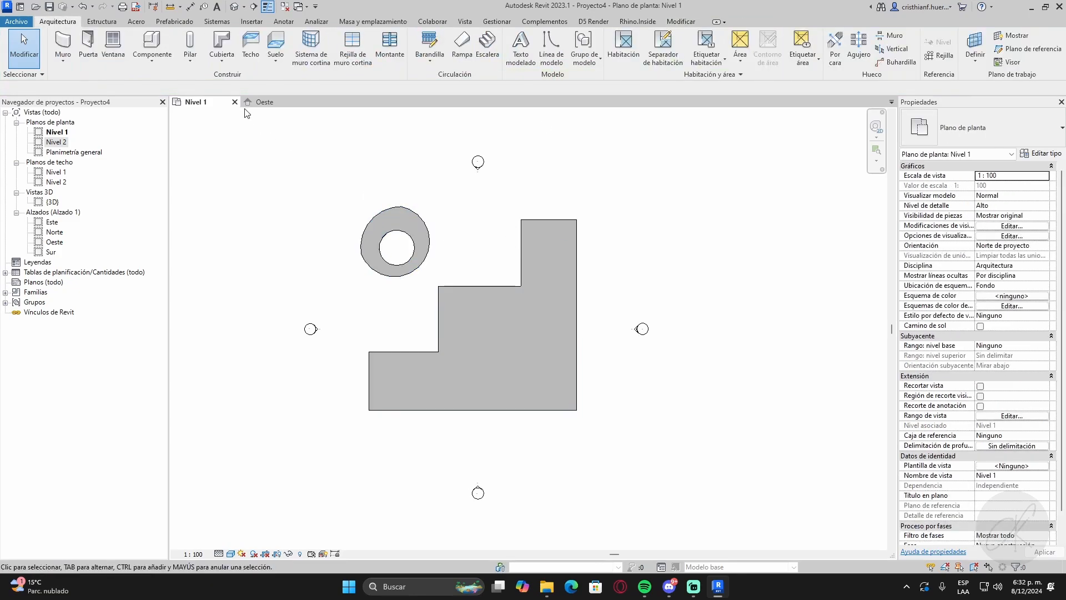
{"action": "double_click", "coordinate": [52, 202]}
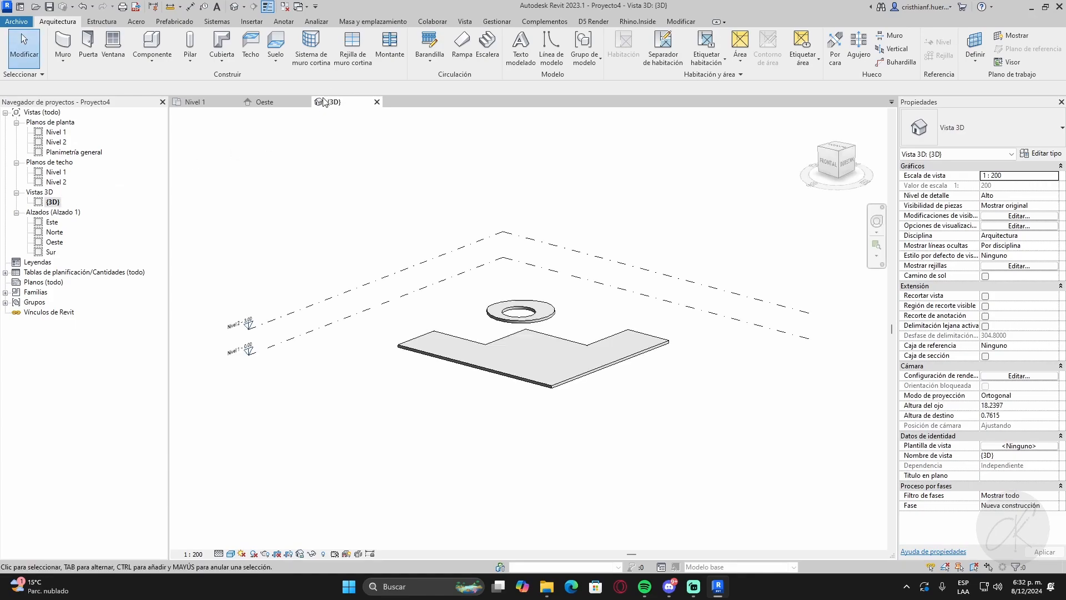
{"action": "middle_click_drag", "start_coordinate": [538, 277], "coordinate": [666, 465], "text": "shift"}
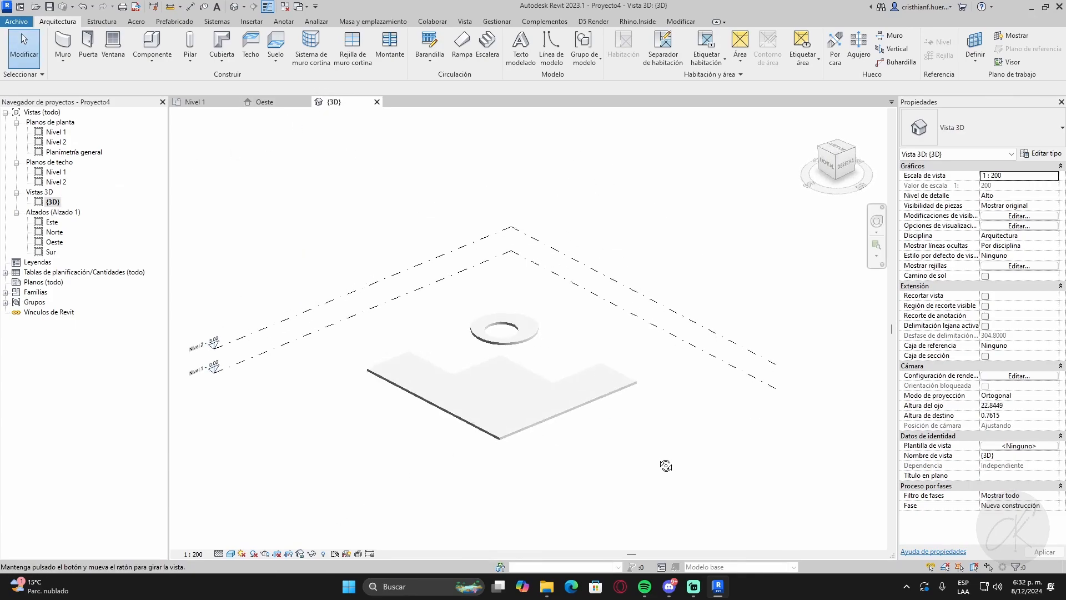
- Examine the floor's thickness and its position relative to the Nivel 1 line from the side and from above in 3D
{"action": "left_click", "coordinate": [502, 362]}
{"action": "scroll", "coordinate": [531, 350], "scroll_direction": "up", "scroll_amount": 2}
{"action": "left_click", "coordinate": [552, 361]}
{"action": "middle_click_drag", "start_coordinate": [552, 361], "coordinate": [582, 257], "text": "shift"}
{"action": "scroll", "coordinate": [555, 408], "scroll_direction": "down", "scroll_amount": 3}
{"action": "scroll", "coordinate": [403, 419], "scroll_direction": "up", "scroll_amount": 2}
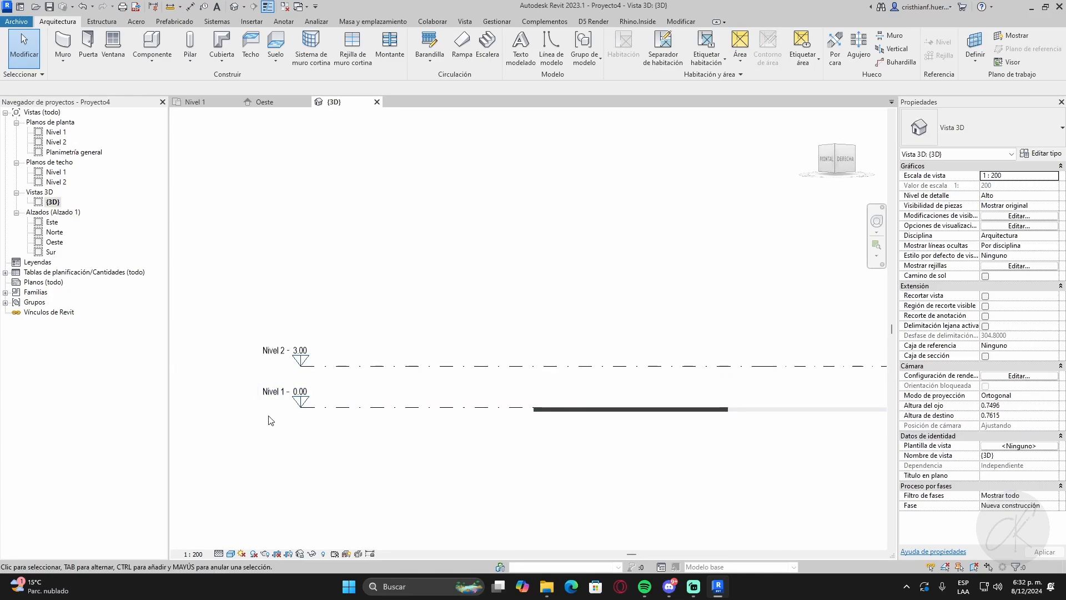
{"action": "left_click", "coordinate": [320, 406]}
{"action": "scroll", "coordinate": [583, 408], "scroll_direction": "up", "scroll_amount": 4}
{"action": "left_click", "coordinate": [580, 411]}
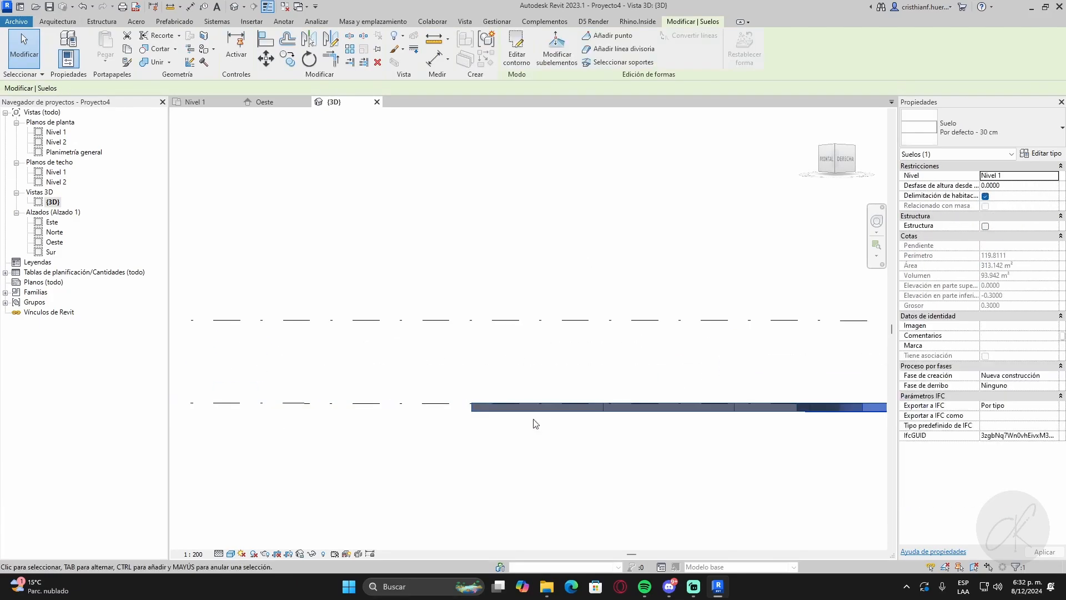
{"action": "middle_click_drag", "start_coordinate": [535, 424], "coordinate": [640, 540], "text": "shift"}
{"action": "middle_click_drag", "start_coordinate": [765, 417], "coordinate": [537, 340]}
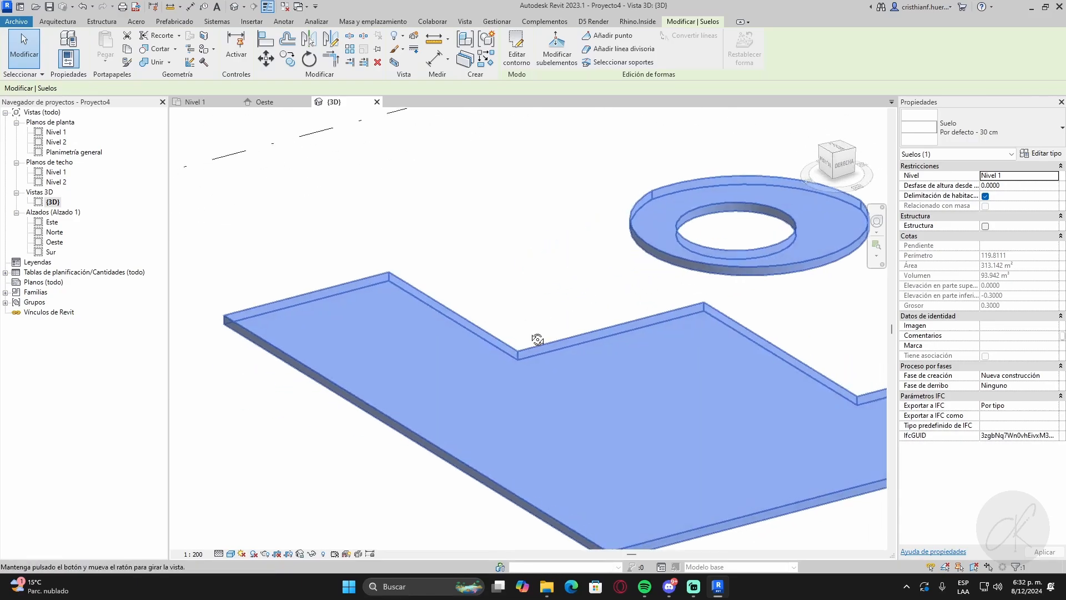
{"action": "scroll", "coordinate": [553, 382], "scroll_direction": "down", "scroll_amount": 3}
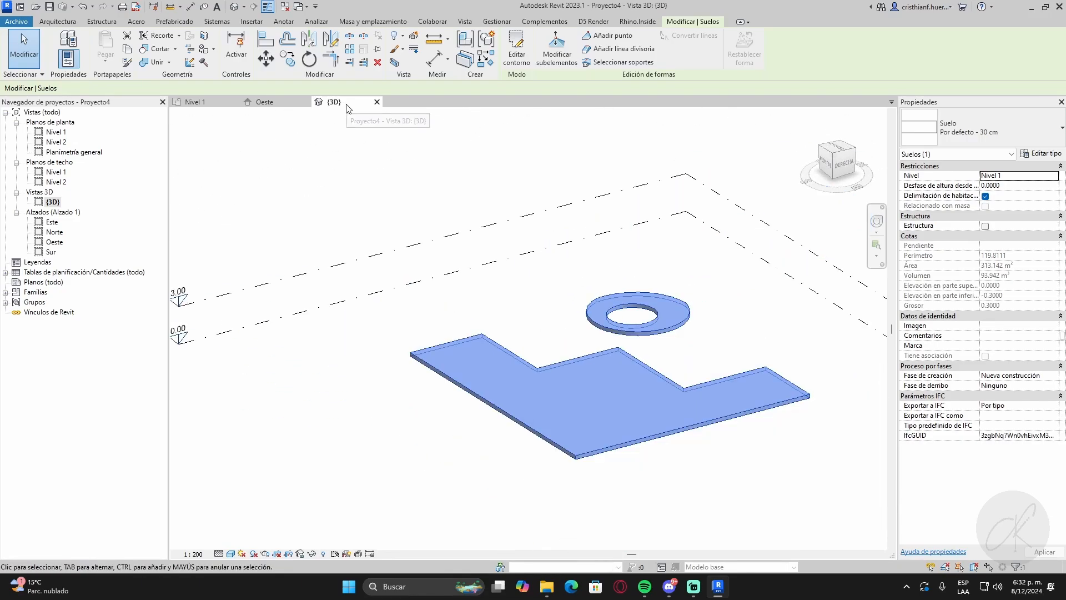
- Place the {3D} view side by side with the Nivel 1 plan and frame the floor in both views
{"action": "left_click_drag", "start_coordinate": [352, 106], "coordinate": [610, 333]}
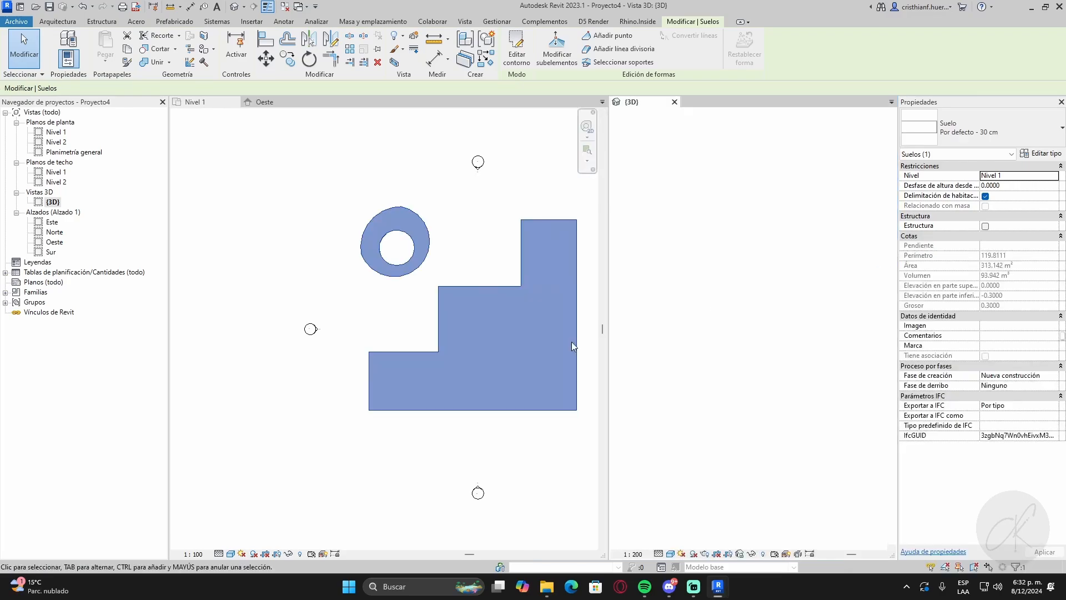
{"action": "middle_click_drag", "start_coordinate": [387, 303], "coordinate": [251, 359]}
{"action": "left_click", "coordinate": [345, 269]}
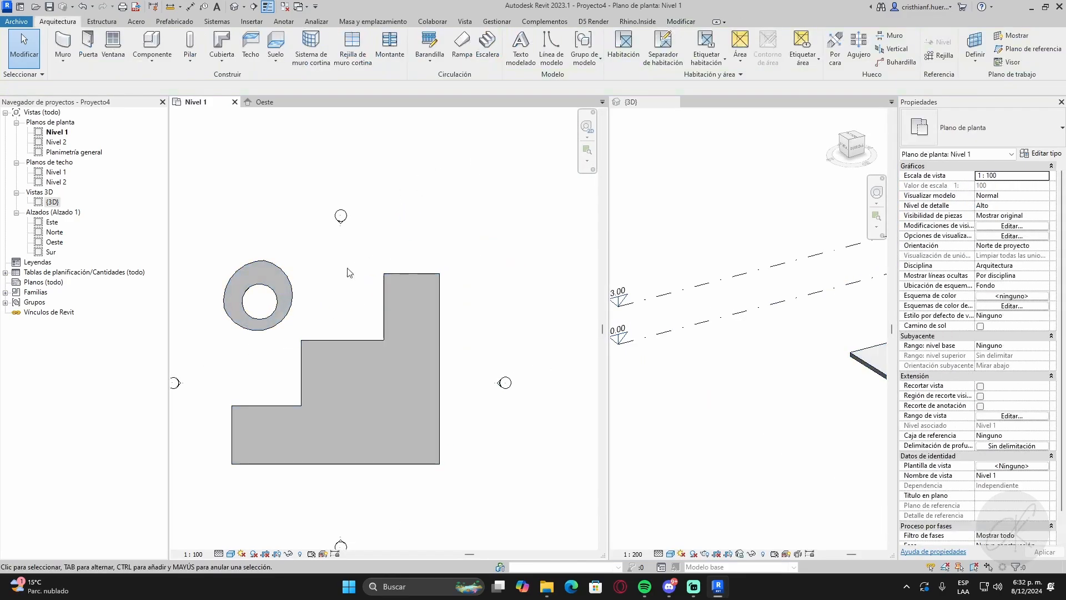
{"action": "scroll", "coordinate": [349, 269], "scroll_direction": "down", "scroll_amount": 1}
{"action": "middle_click_drag", "start_coordinate": [355, 272], "coordinate": [418, 264]}
{"action": "scroll", "coordinate": [758, 415], "scroll_direction": "down", "scroll_amount": 1}
{"action": "scroll", "coordinate": [761, 422], "scroll_direction": "down", "scroll_amount": 4}
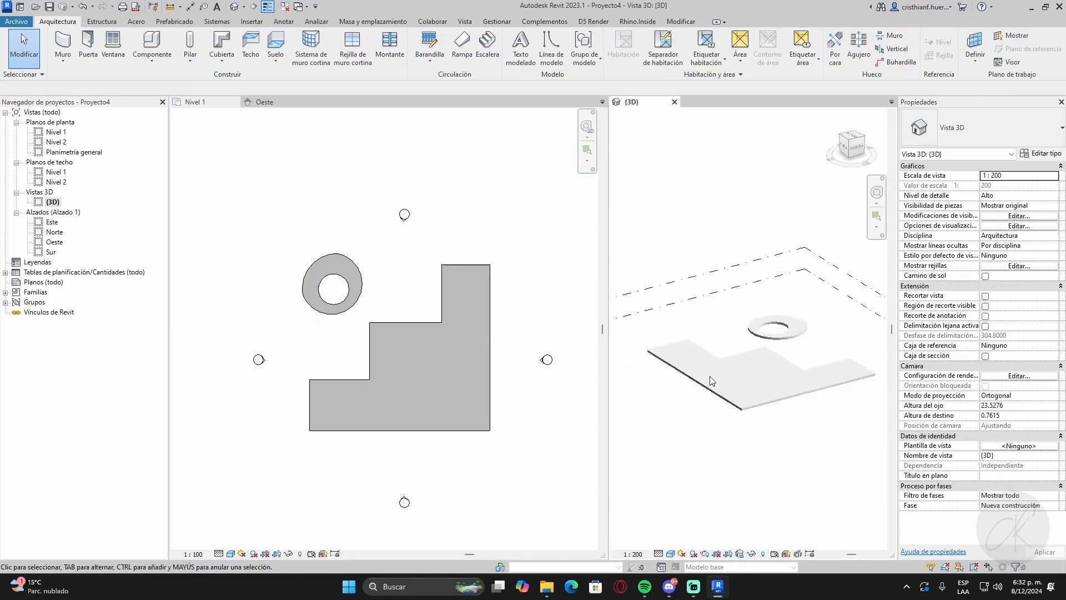
- Select the floor in the 3D view to check its highlighting in the Nivel 1 plan, and clear the selection
{"action": "left_click", "coordinate": [721, 384]}
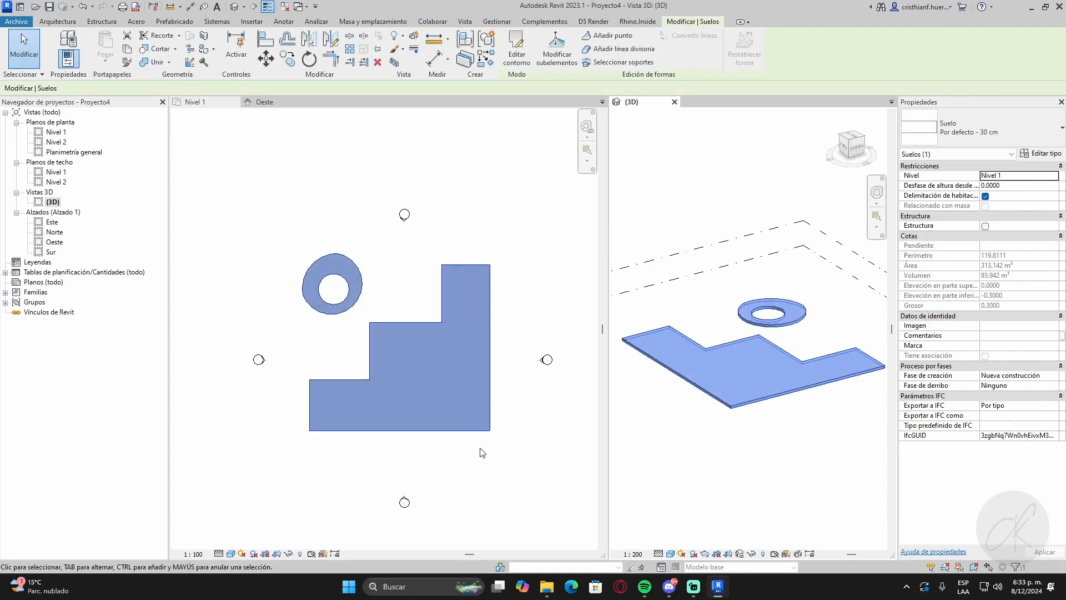
{"action": "left_click", "coordinate": [372, 347]}
{"action": "left_click", "coordinate": [339, 272]}
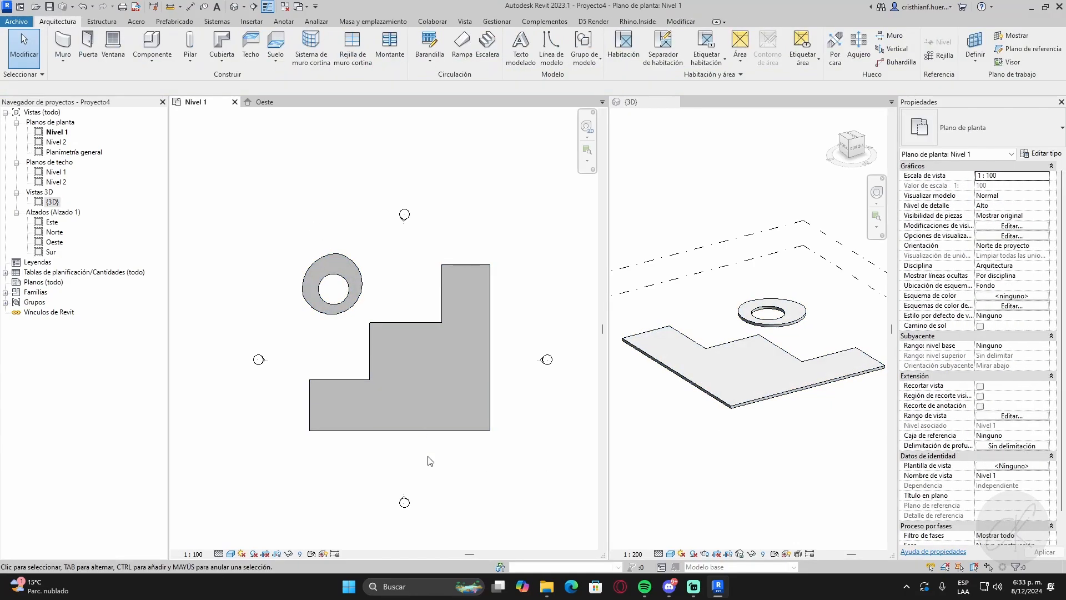
- Move the west and north elevation markers farther away from the floor in the Nivel 1 plan
{"action": "left_click_drag", "start_coordinate": [499, 444], "coordinate": [218, 361]}
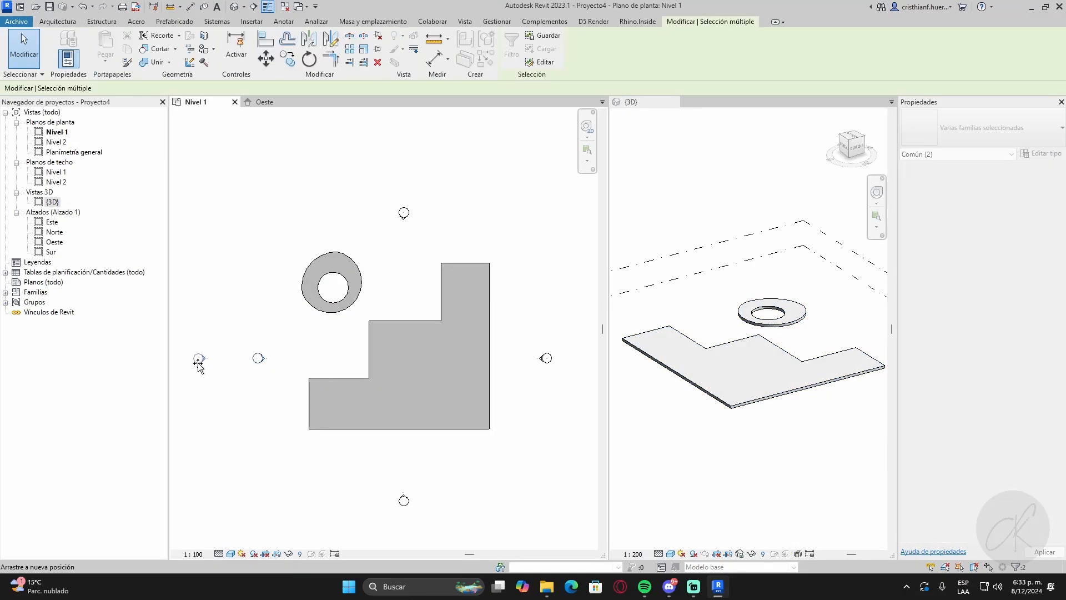
{"action": "left_click", "coordinate": [374, 207]}
{"action": "left_click", "coordinate": [405, 214]}
{"action": "left_click", "coordinate": [451, 243]}
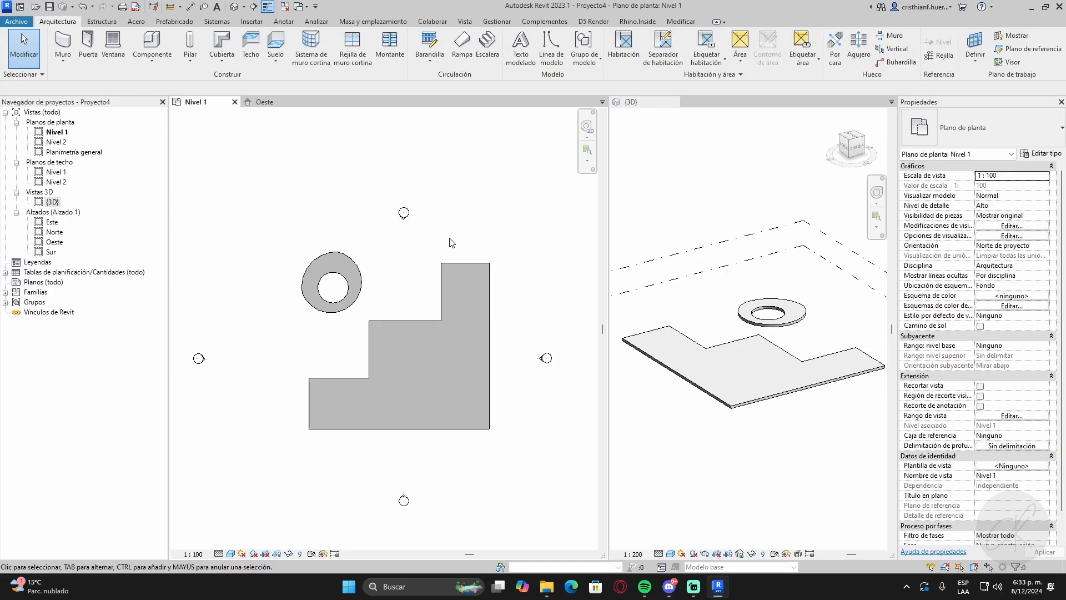
{"action": "left_click_drag", "start_coordinate": [404, 213], "coordinate": [397, 151]}
{"action": "left_click", "coordinate": [528, 421]}
- Move the floor slightly north in the Nivel 1 plan and clear the selection
{"action": "left_click", "coordinate": [390, 328]}
{"action": "left_click_drag", "start_coordinate": [369, 324], "coordinate": [369, 306]}
{"action": "left_click", "coordinate": [508, 470]}
{"action": "left_click", "coordinate": [784, 443]}
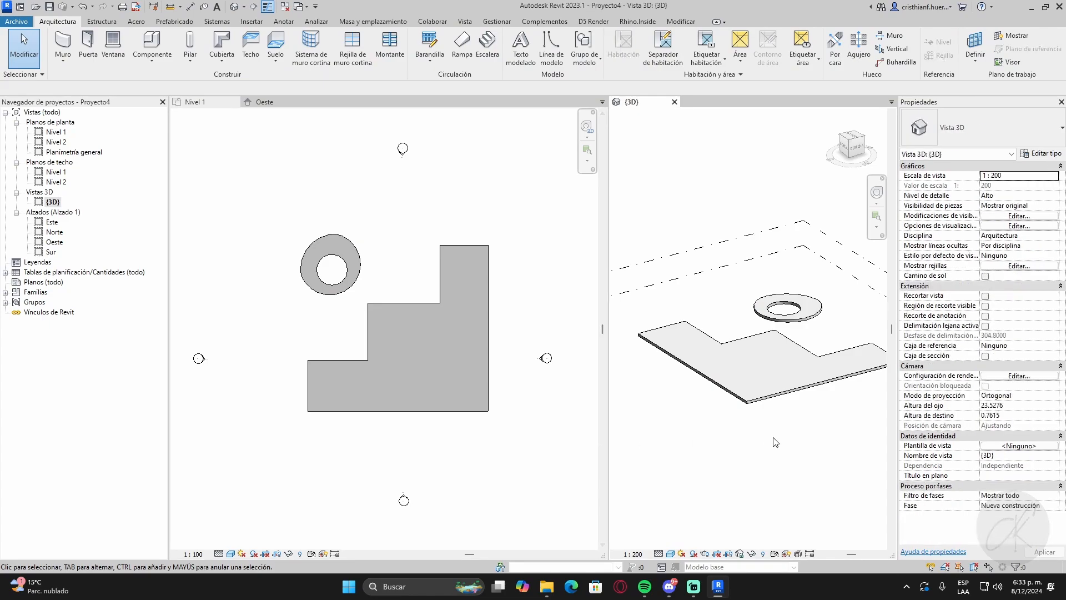
- Select the floor in the 3D view and review the available floor types without changing its type
{"action": "scroll", "coordinate": [772, 440], "scroll_direction": "down", "scroll_amount": 3}
{"action": "left_click", "coordinate": [755, 410]}
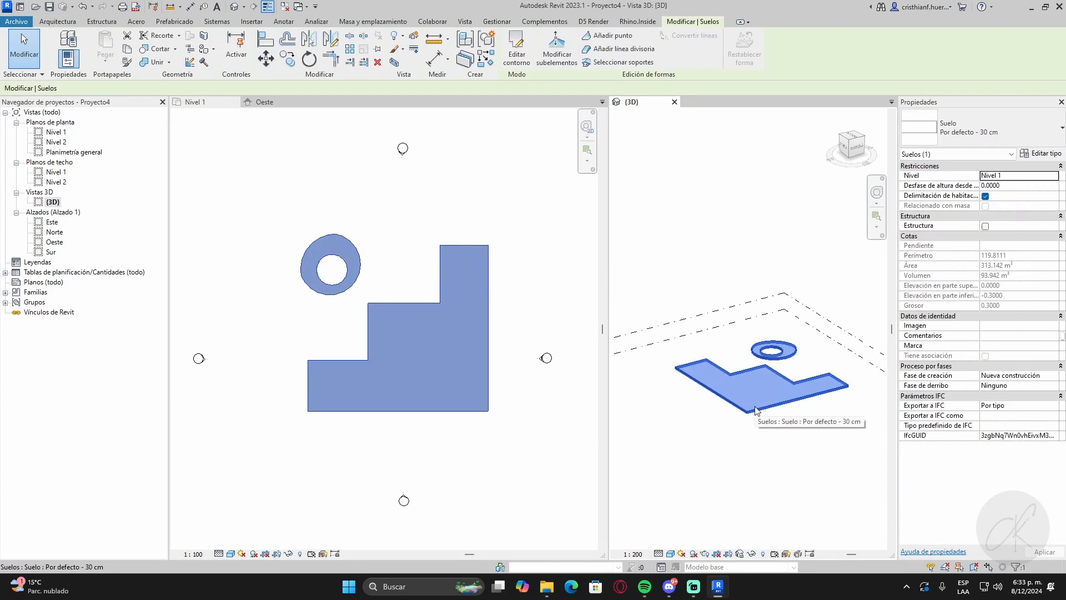
{"action": "left_click", "coordinate": [978, 139]}
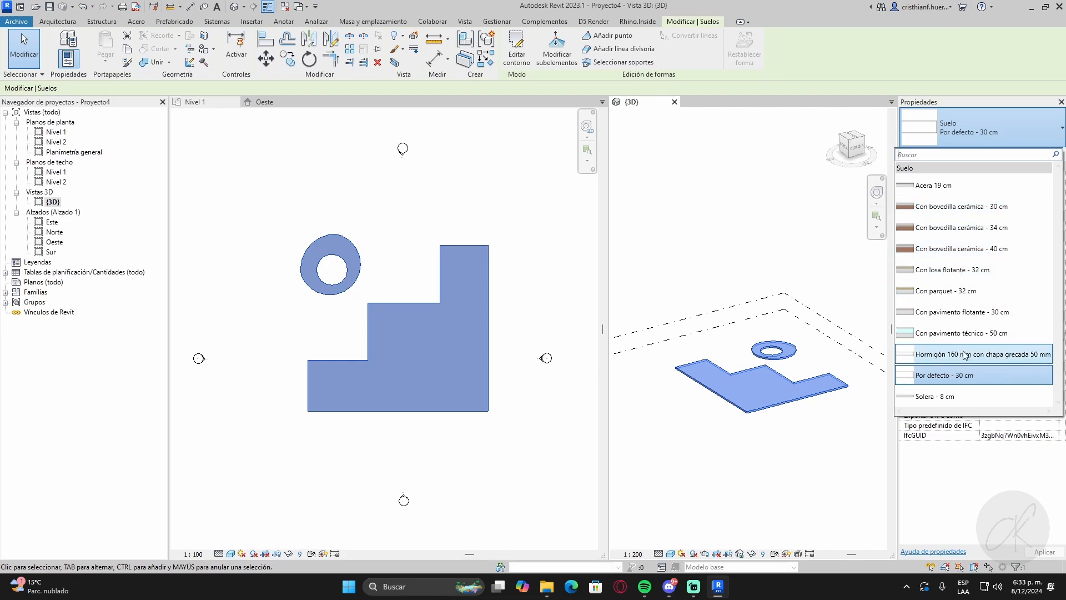
{"action": "left_click", "coordinate": [979, 510]}
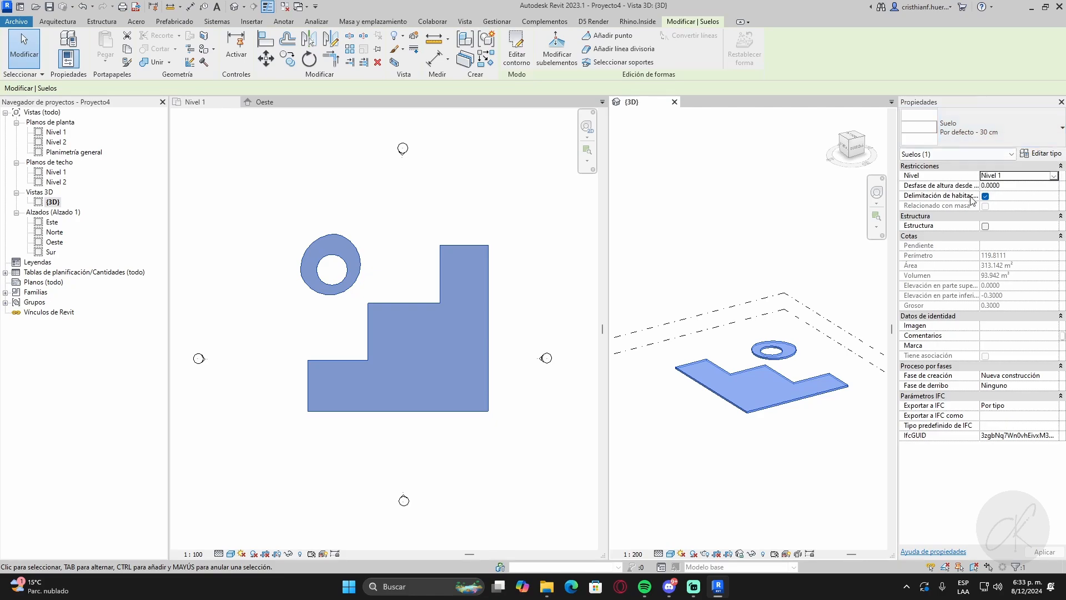
- Try assigning the floor to Nivel 2, inspect its height from the side in the 3D view, and restore it to Nivel 1
{"action": "left_click", "coordinate": [1051, 178]}
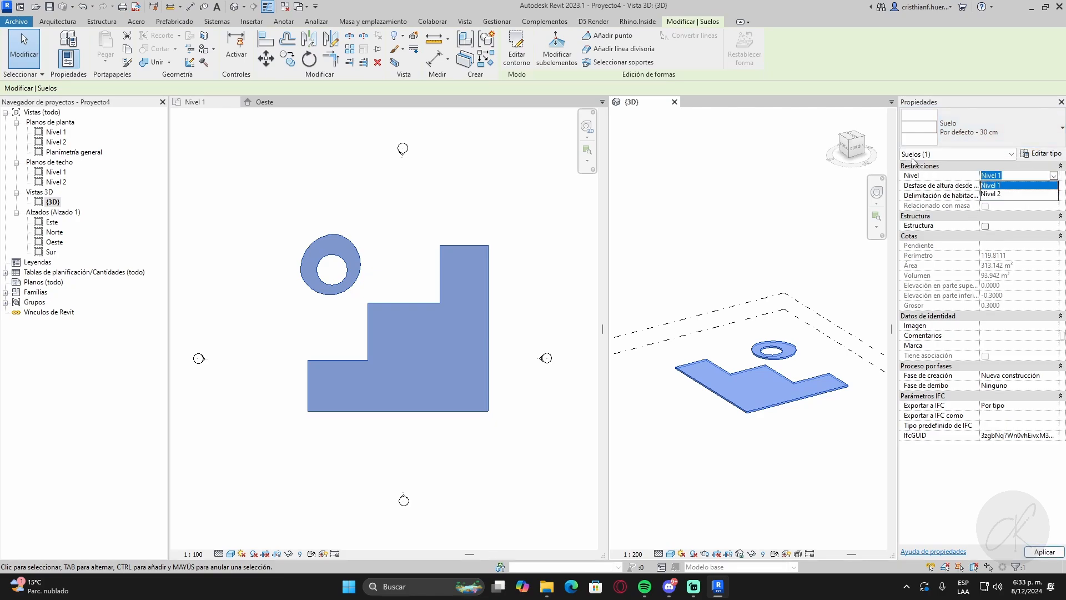
{"action": "left_click", "coordinate": [994, 194]}
{"action": "left_click", "coordinate": [764, 416]}
{"action": "middle_click_drag", "start_coordinate": [764, 416], "coordinate": [769, 361], "text": "shift"}
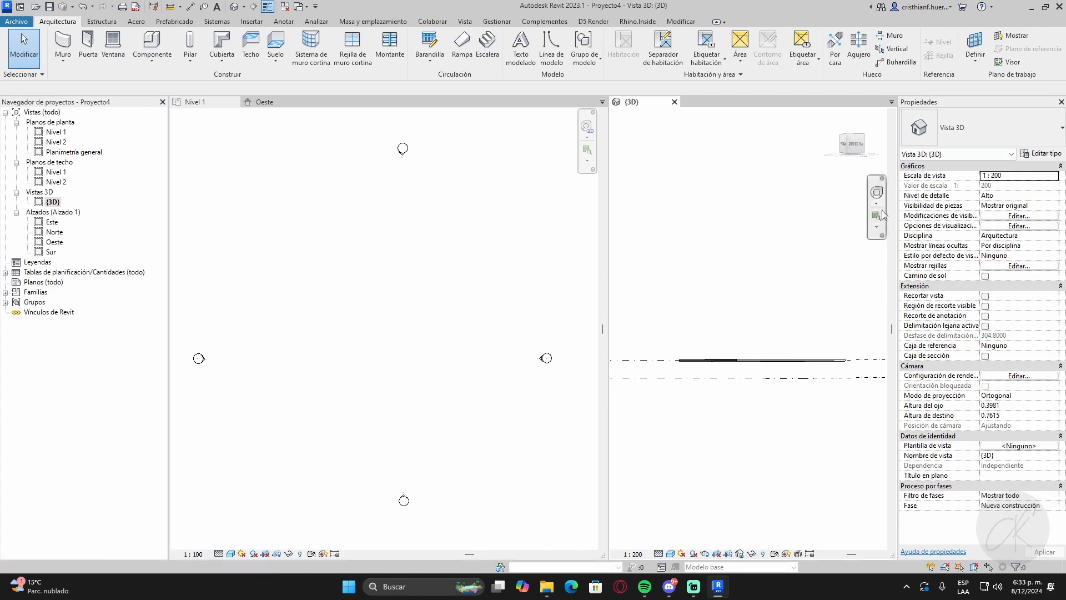
{"action": "middle_click_drag", "start_coordinate": [746, 269], "coordinate": [795, 429], "text": "shift"}
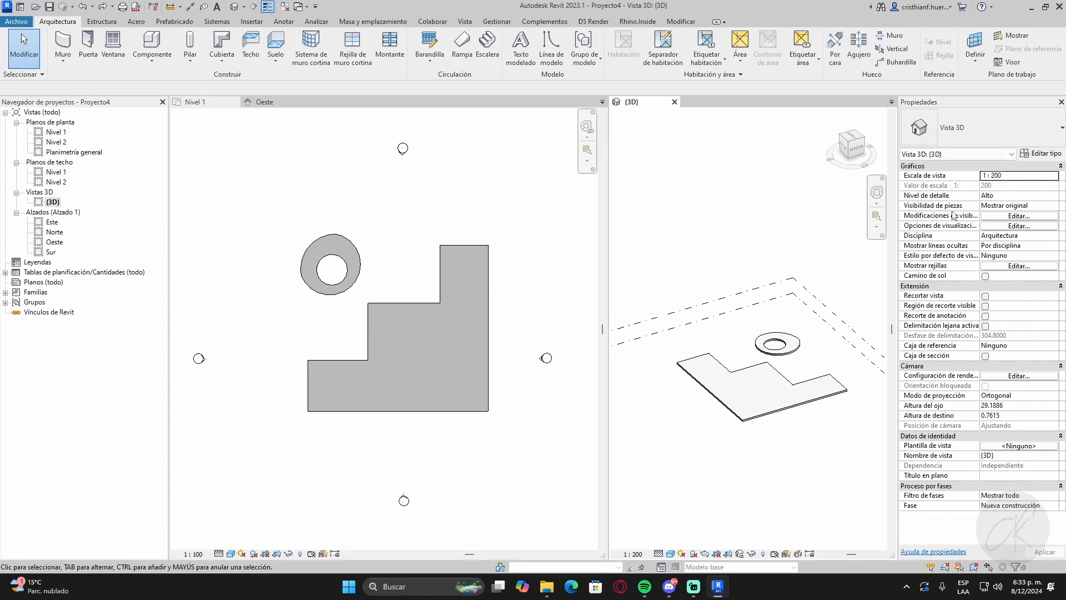
{"action": "key", "text": "ctrl+Left"}
- Keep the floor's Por defecto - 30 cm type and set the thickness of its Estructura [1] layer to 0.2000
{"action": "left_click", "coordinate": [966, 143]}
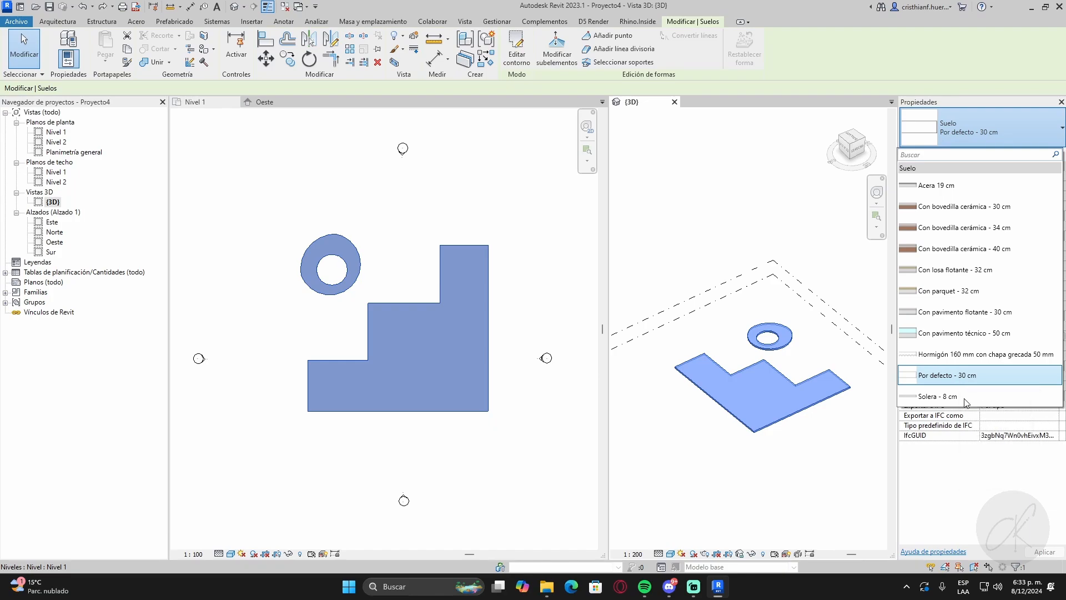
{"action": "left_click", "coordinate": [961, 379]}
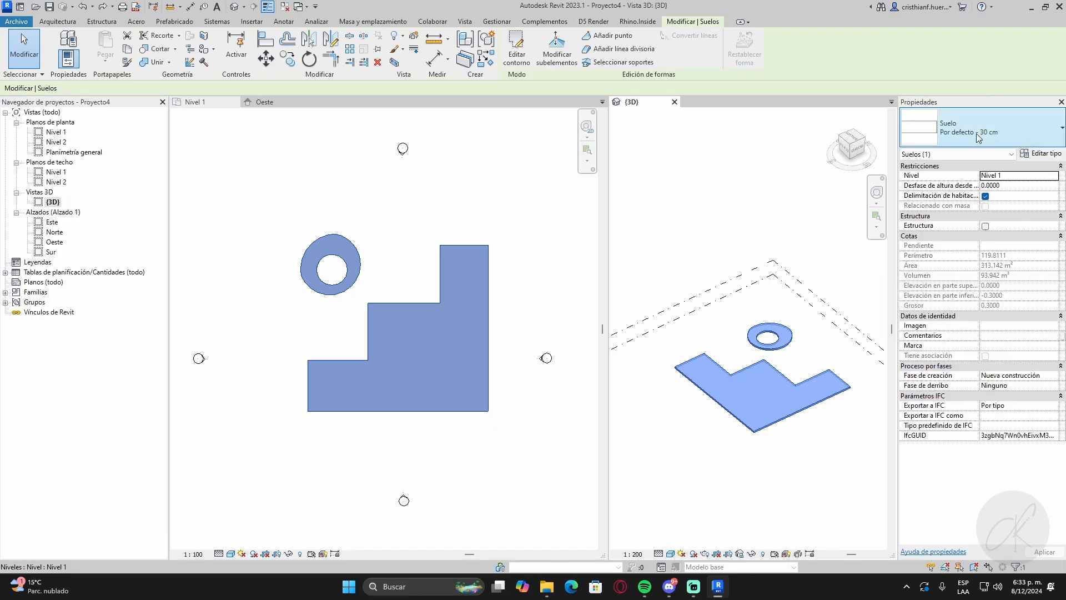
{"action": "left_click", "coordinate": [1041, 154]}
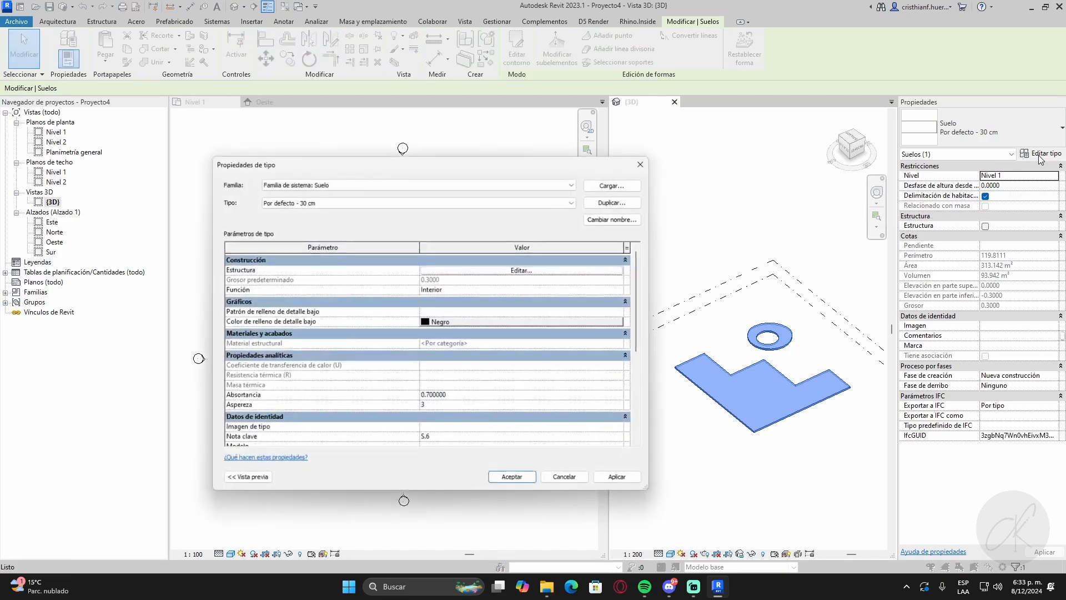
{"action": "left_click_drag", "start_coordinate": [550, 162], "coordinate": [449, 165]}
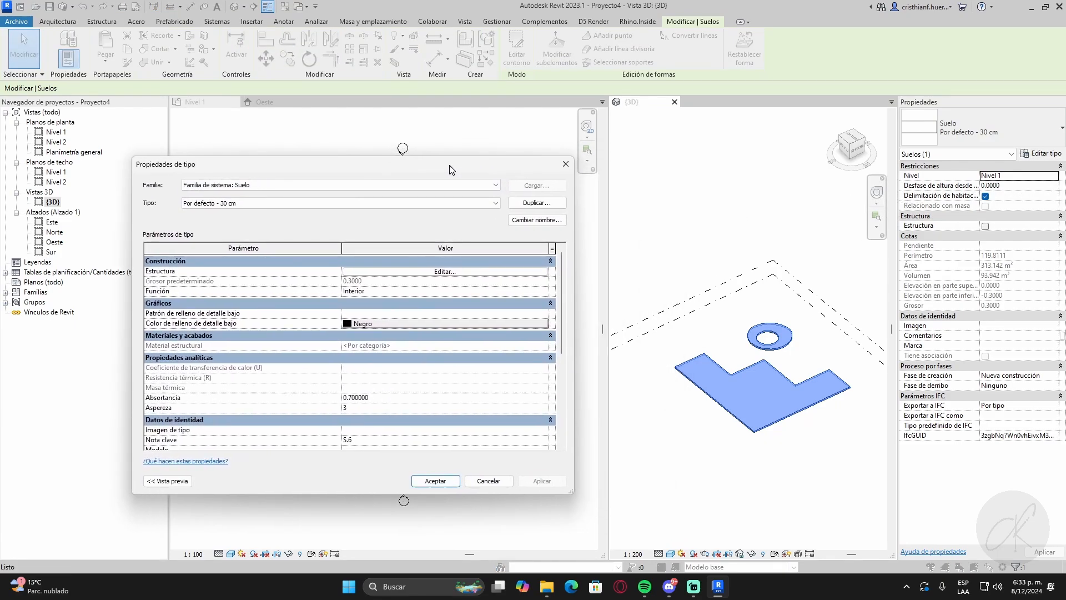
{"action": "left_click", "coordinate": [426, 271]}
{"action": "left_click_drag", "start_coordinate": [356, 171], "coordinate": [516, 172]}
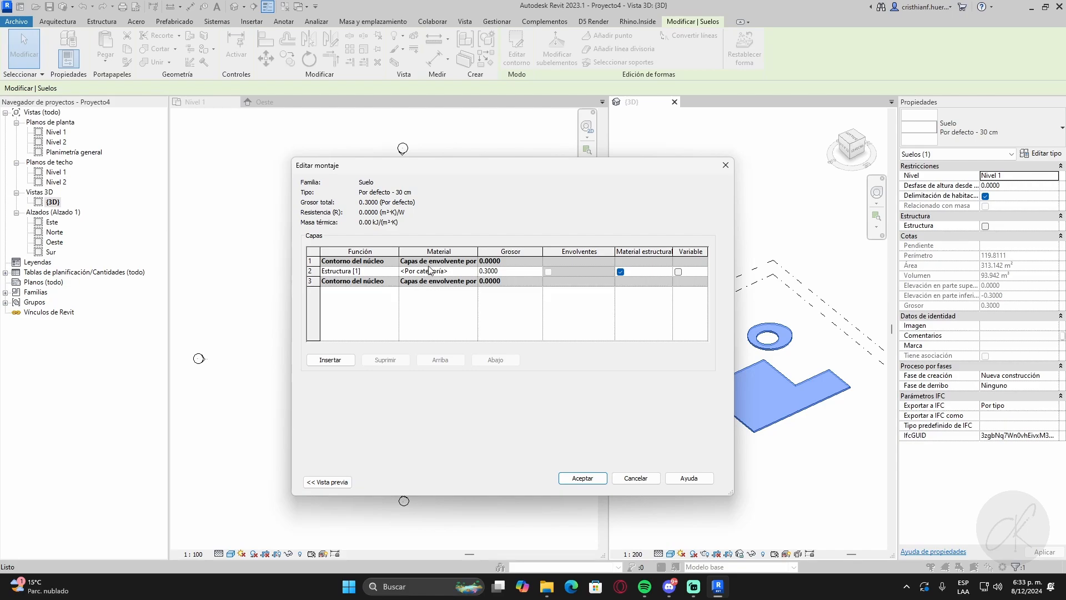
{"action": "left_click", "coordinate": [478, 272]}
{"action": "left_click", "coordinate": [488, 271]}
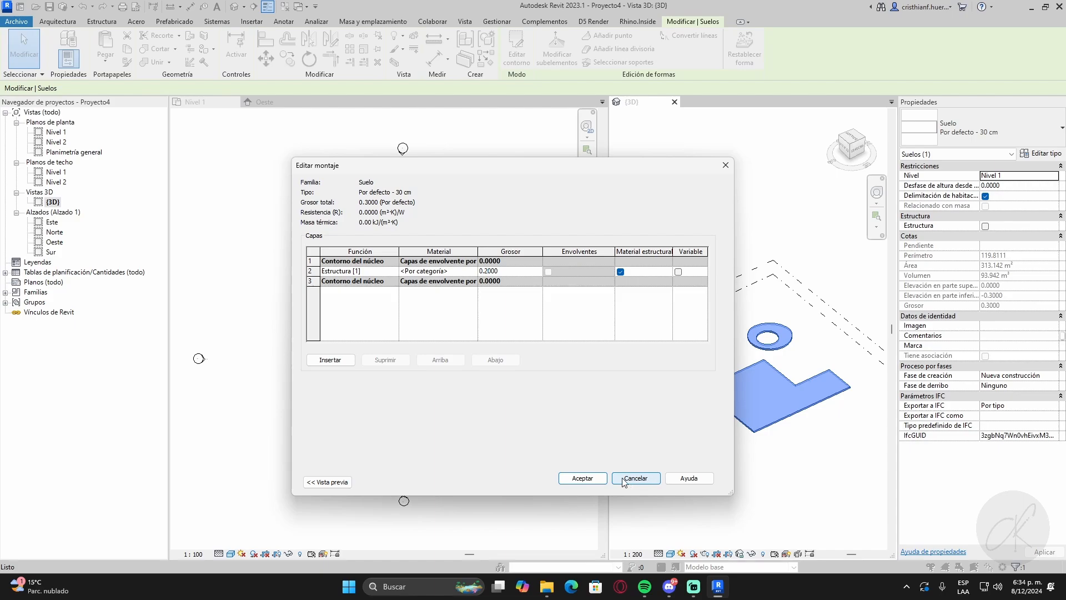
{"action": "left_click", "coordinate": [597, 480]}
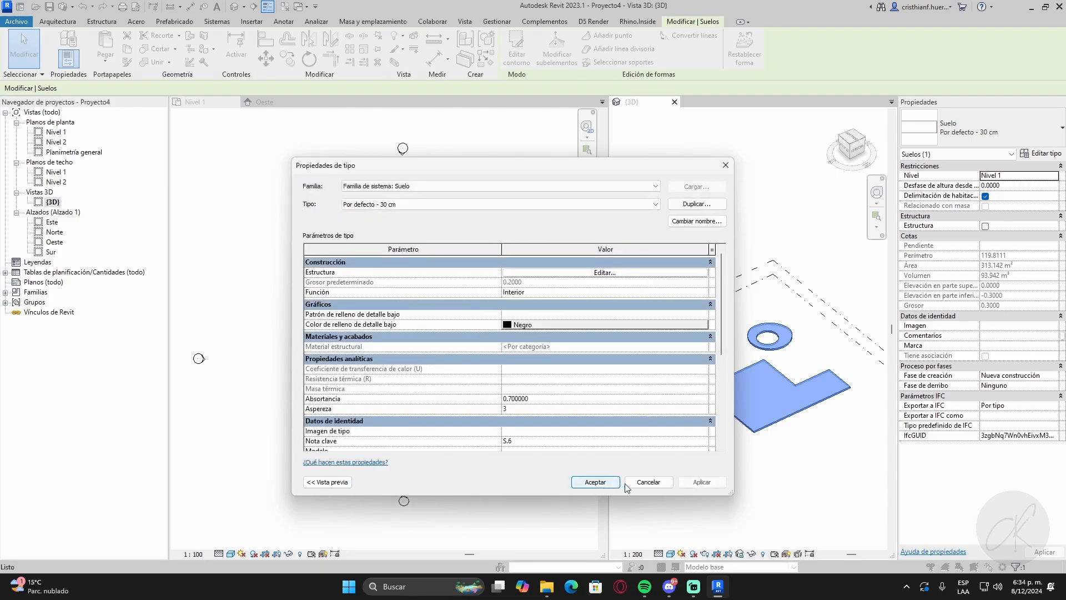
{"action": "left_click", "coordinate": [595, 481]}
{"action": "left_click", "coordinate": [530, 356]}
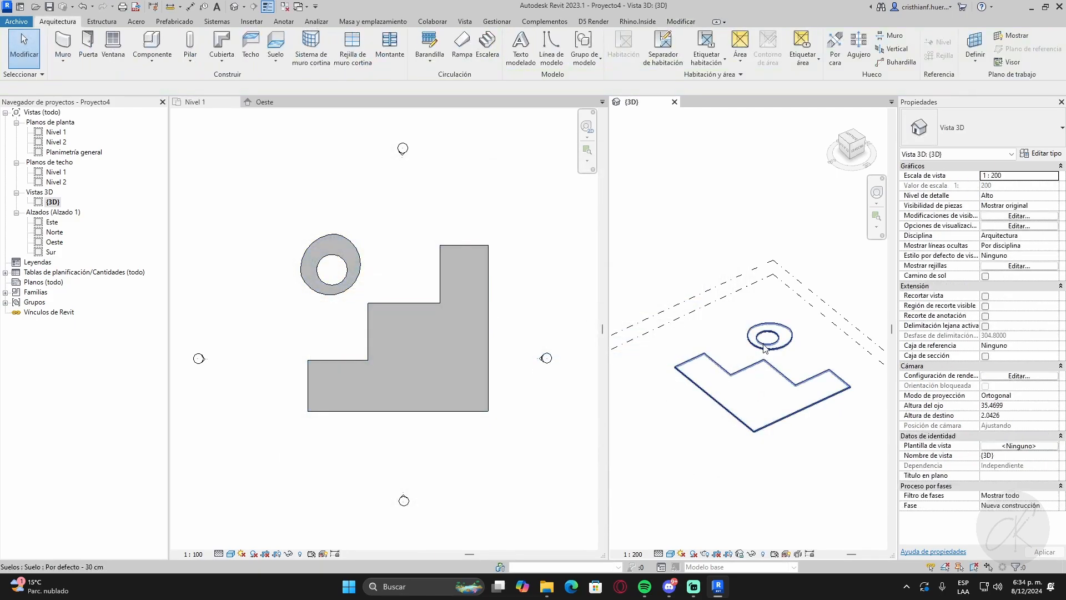
- Rename the floor's type to Por defecto - 20 cm, then review the floor's properties and clear the selection
{"action": "left_click", "coordinate": [487, 378]}
{"action": "left_click", "coordinate": [487, 378]}
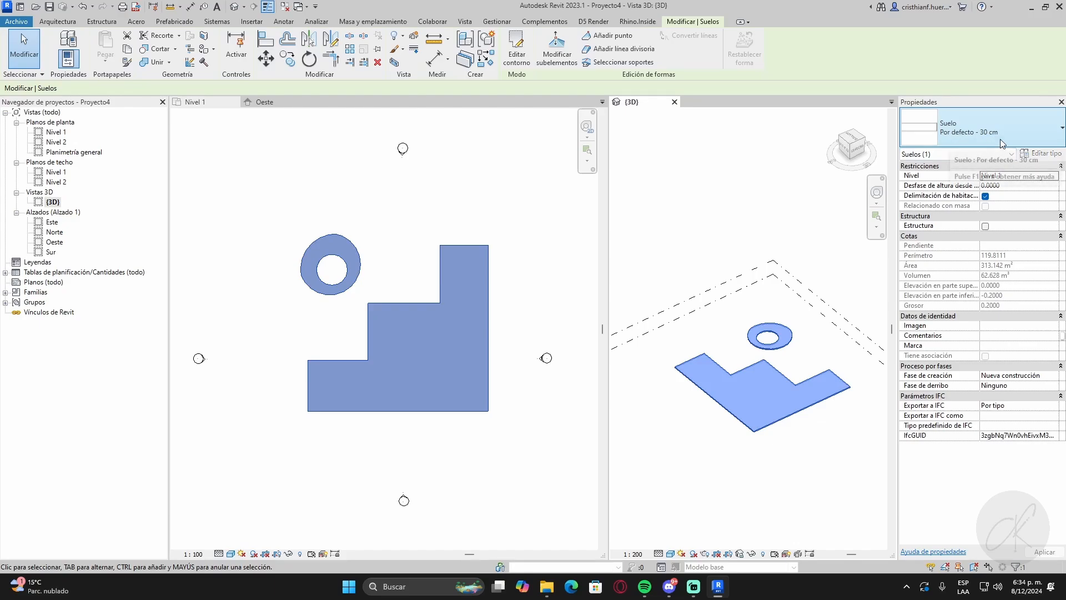
{"action": "left_click", "coordinate": [1040, 153]}
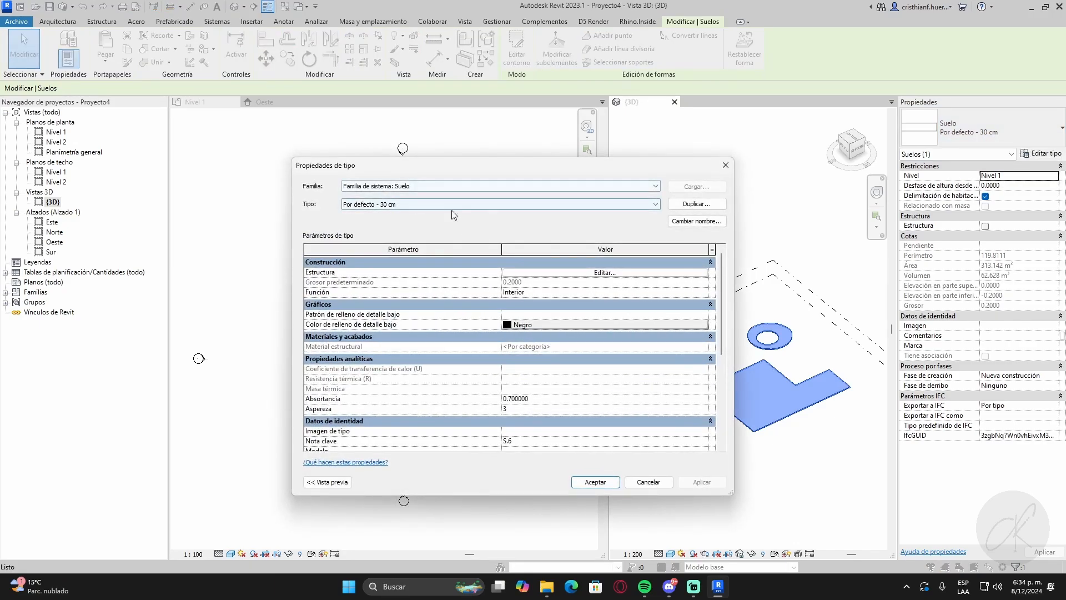
{"action": "left_click", "coordinate": [696, 221]}
{"action": "left_click", "coordinate": [519, 328]}
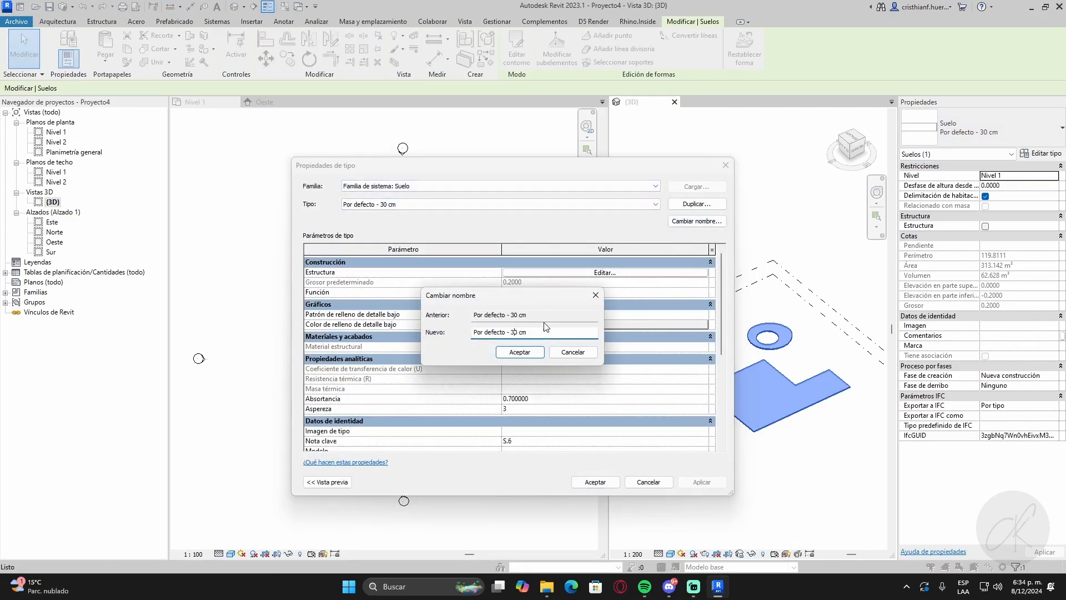
{"action": "type", "text": "2"}
{"action": "left_click", "coordinate": [520, 350]}
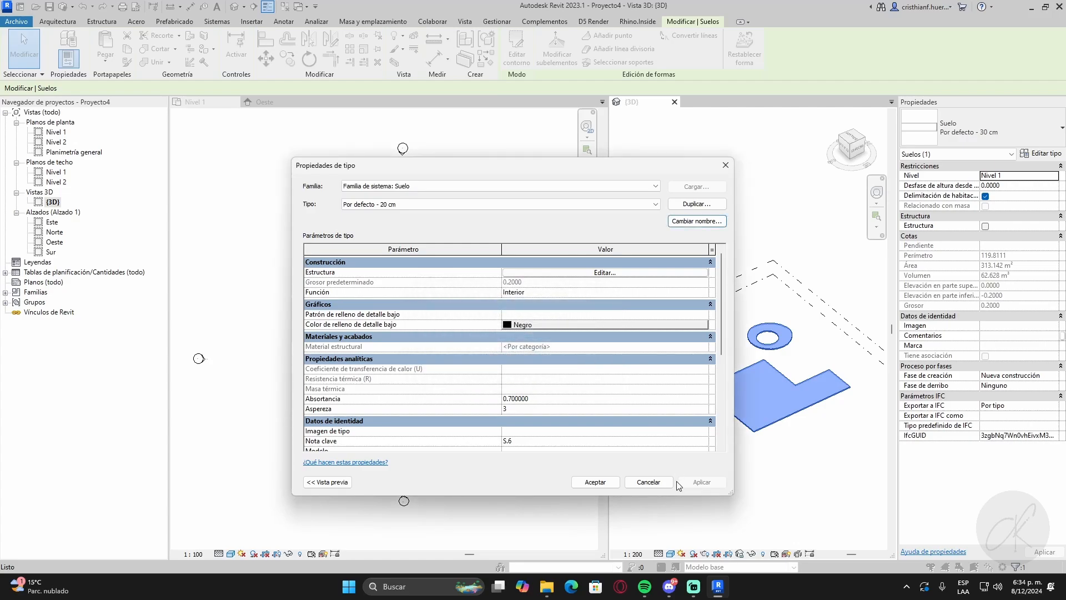
{"action": "left_click", "coordinate": [600, 482]}
{"action": "key", "text": "Escape"}
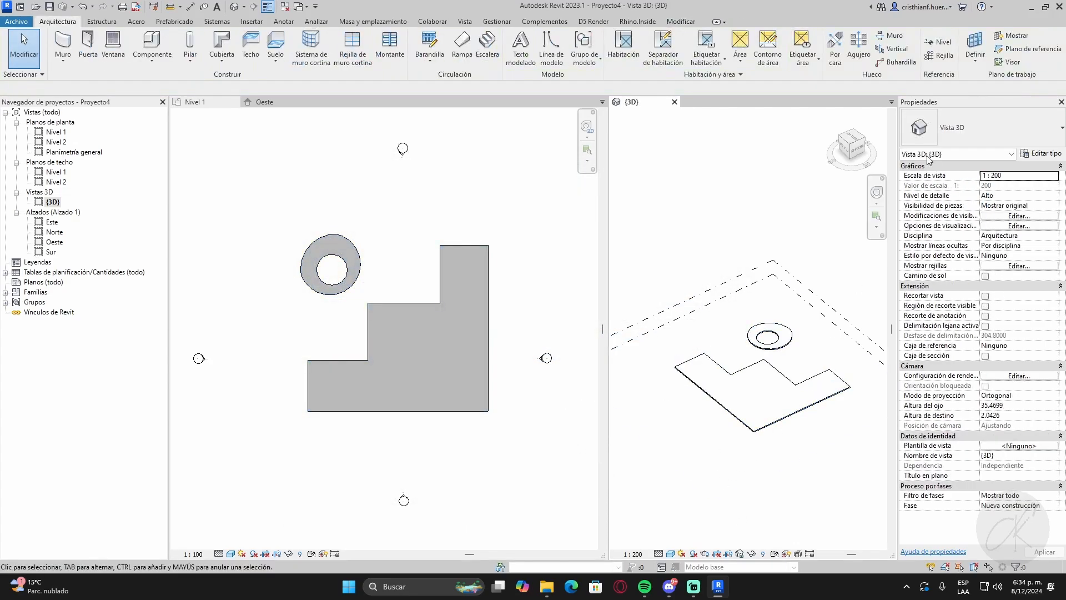
{"action": "left_click", "coordinate": [790, 413]}
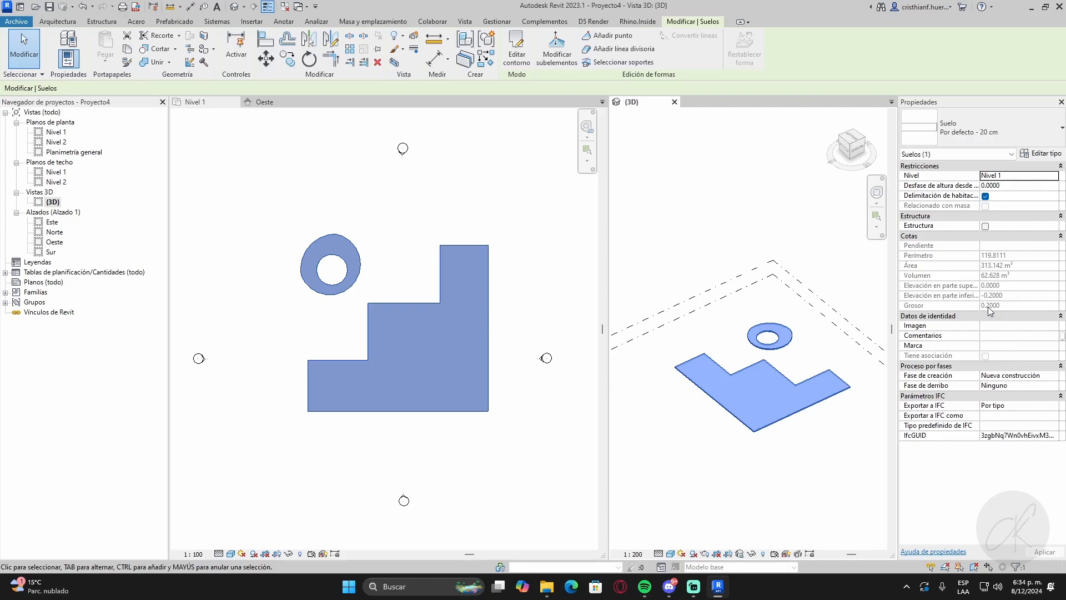
{"action": "key", "text": "Escape"}
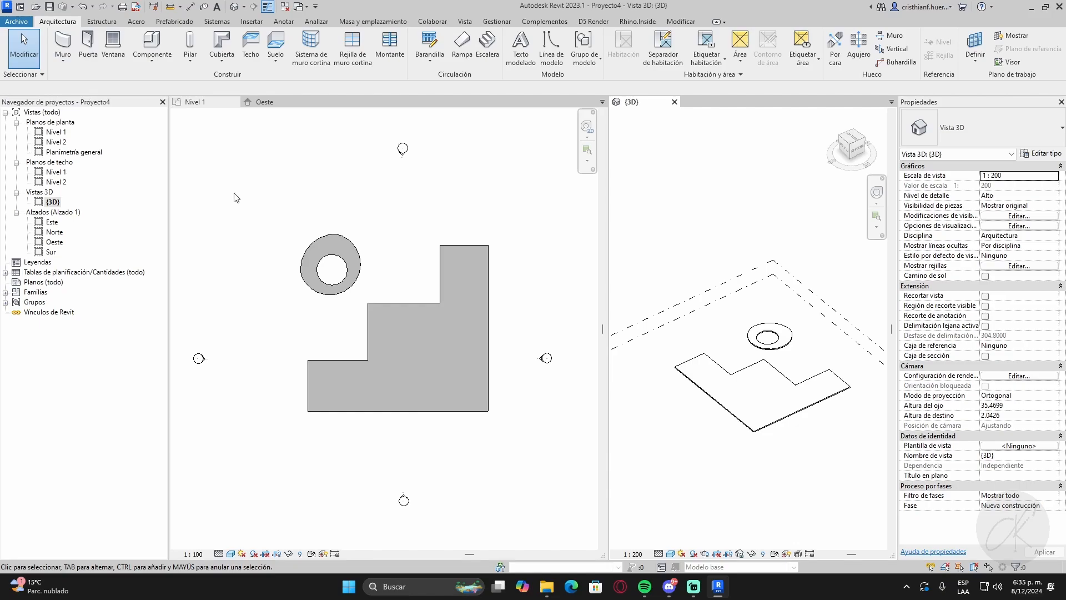
- Start an architectural wall using the basic wall type Partición con capa de yeso
{"action": "left_click", "coordinate": [66, 65]}
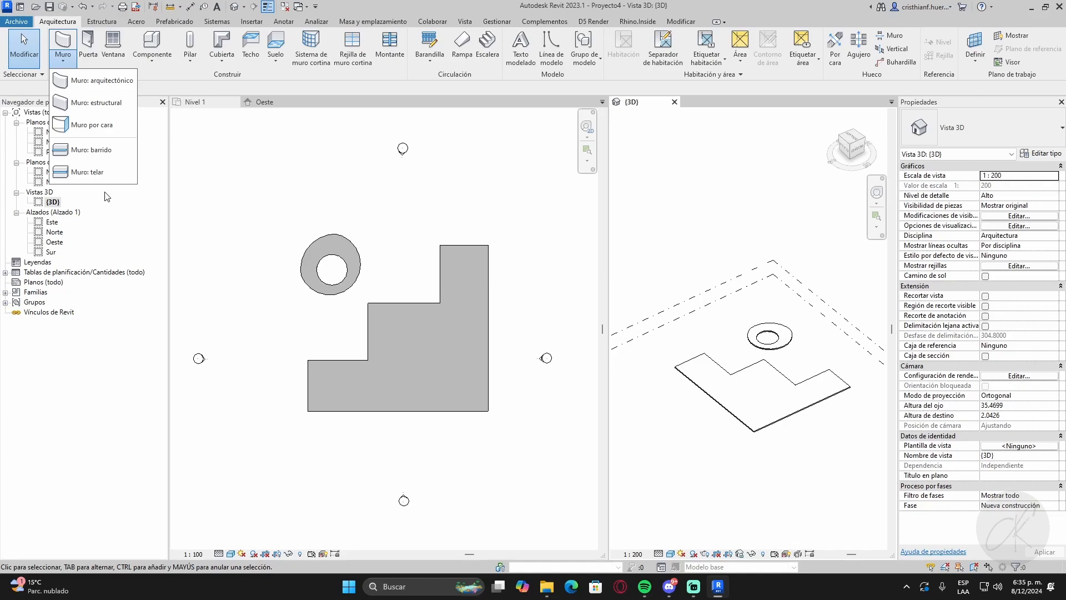
{"action": "left_click", "coordinate": [103, 81]}
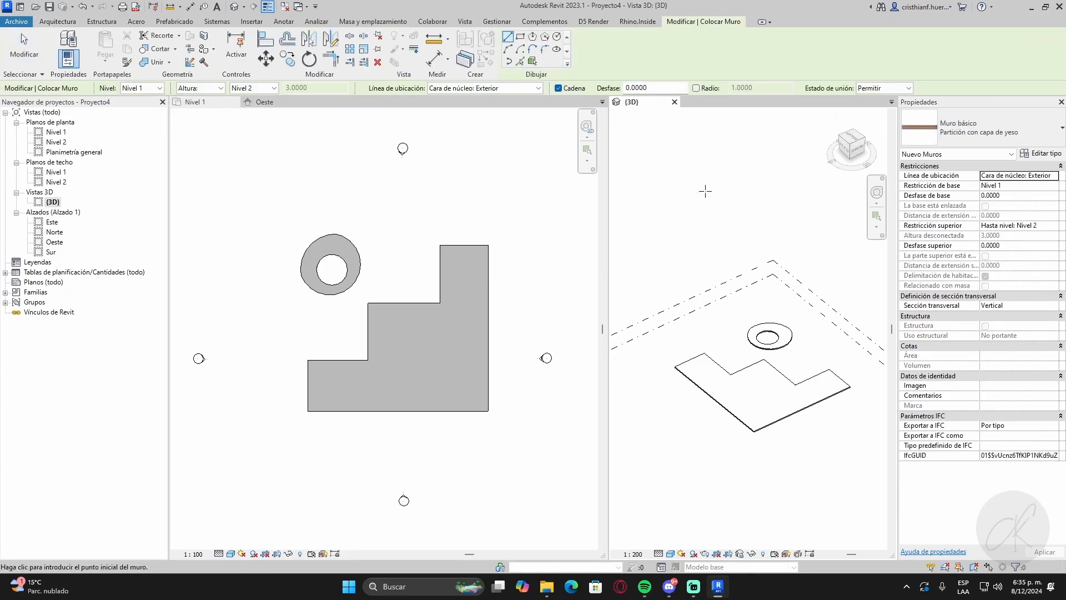
{"action": "left_click", "coordinate": [1005, 134]}
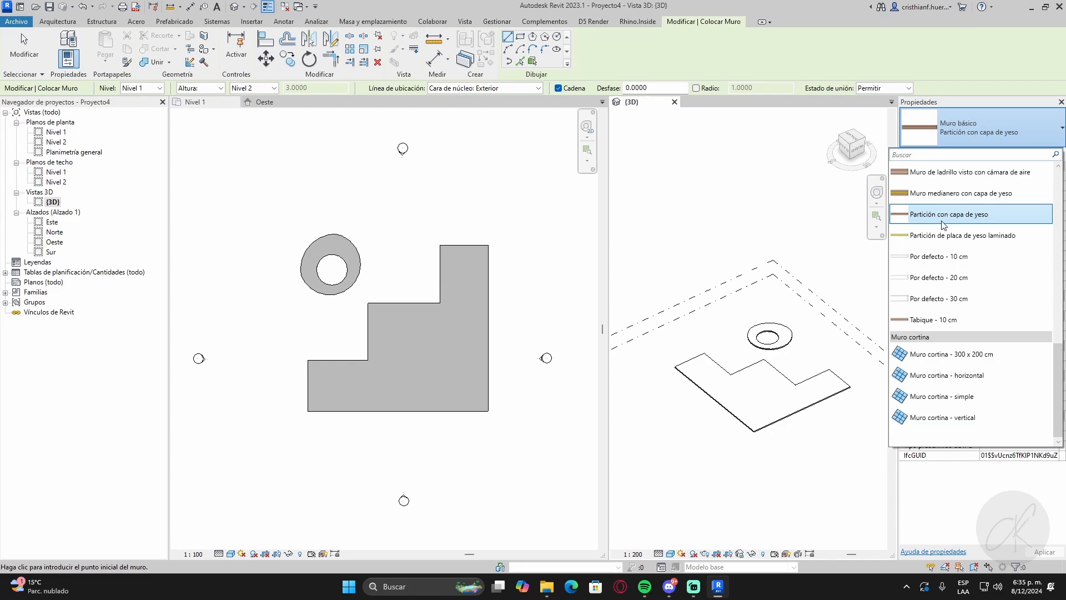
{"action": "left_click", "coordinate": [942, 220]}
- Examine the wall type's layers, materials and thicknesses in its structure, and leave the type unchanged
{"action": "left_click", "coordinate": [1044, 153]}
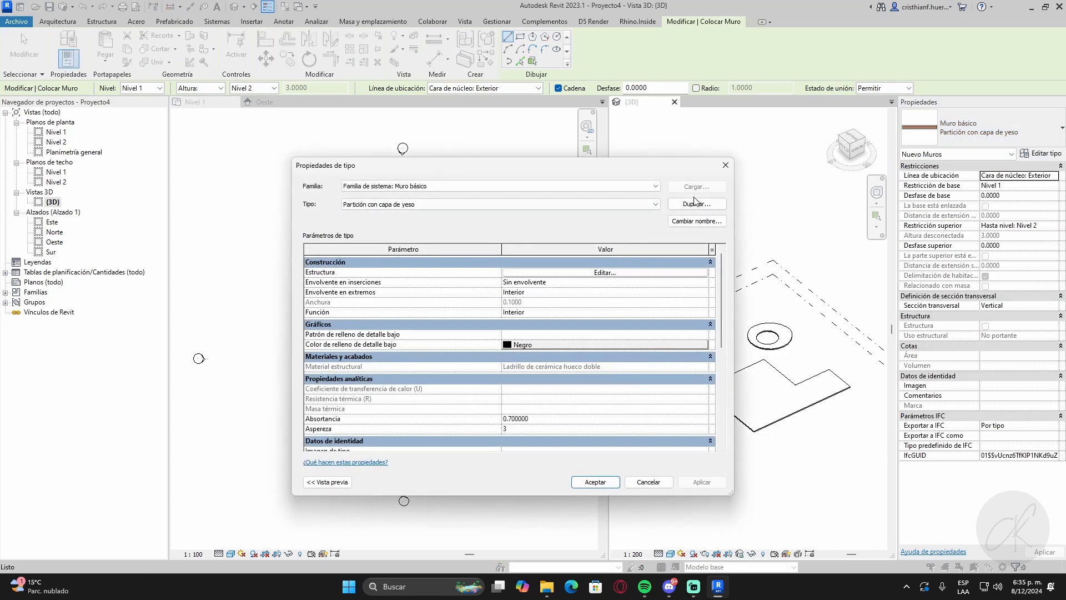
{"action": "left_click", "coordinate": [697, 221]}
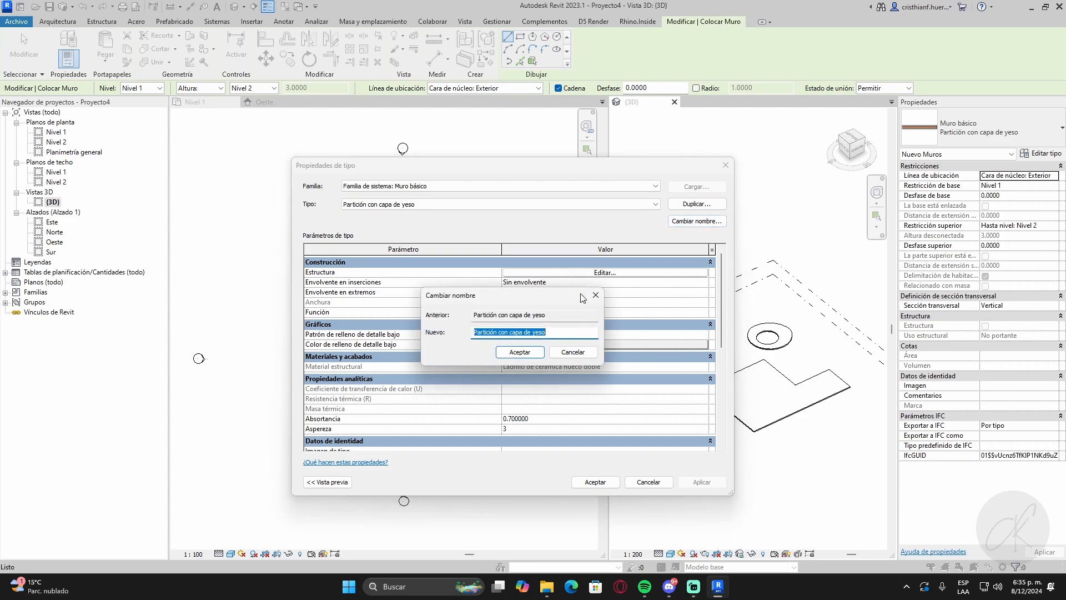
{"action": "left_click", "coordinate": [567, 352]}
{"action": "left_click", "coordinate": [565, 272]}
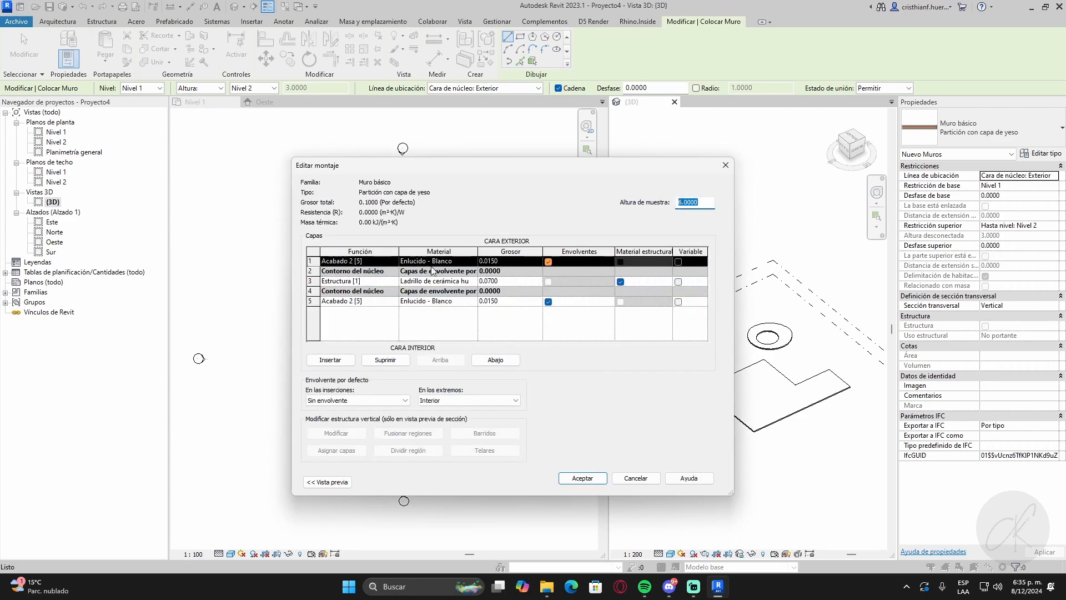
{"action": "left_click", "coordinate": [369, 281]}
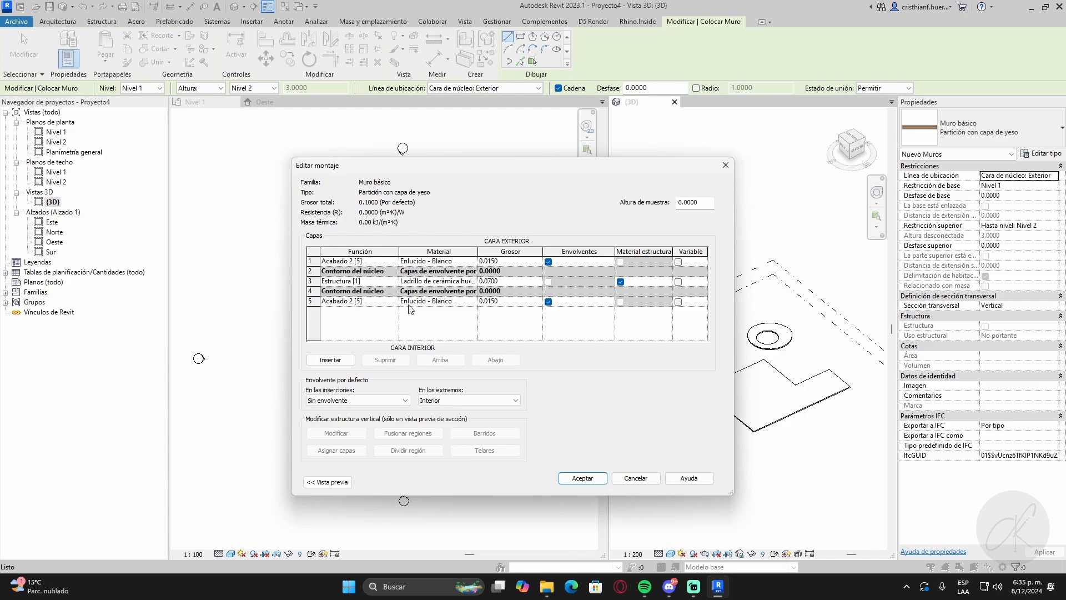
{"action": "left_click", "coordinate": [412, 303]}
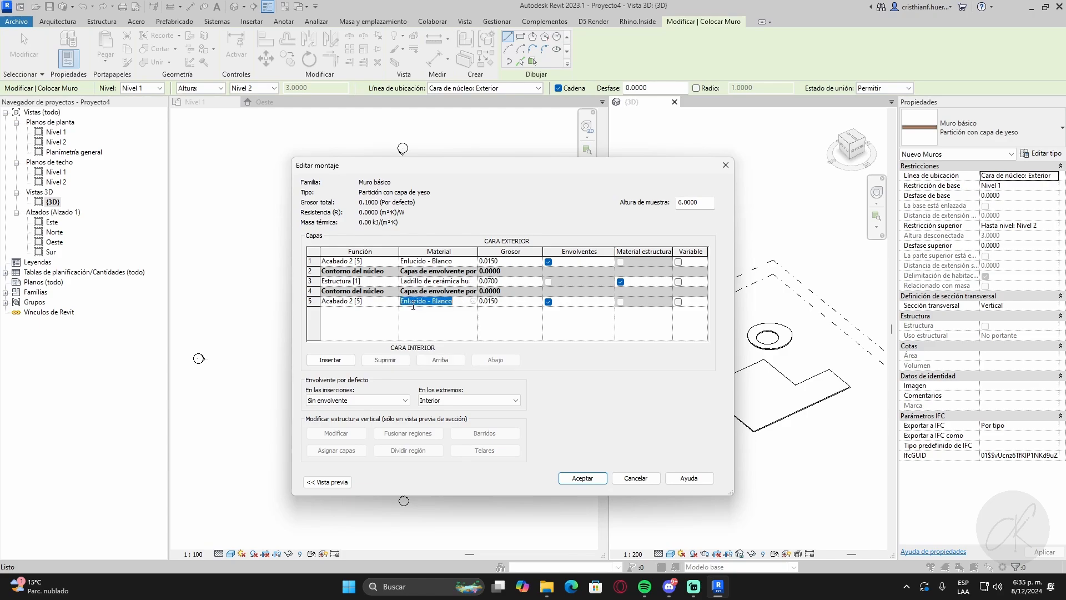
{"action": "left_click", "coordinate": [453, 261]}
{"action": "left_click_drag", "start_coordinate": [453, 261], "coordinate": [416, 266]}
{"action": "left_click", "coordinate": [725, 165]}
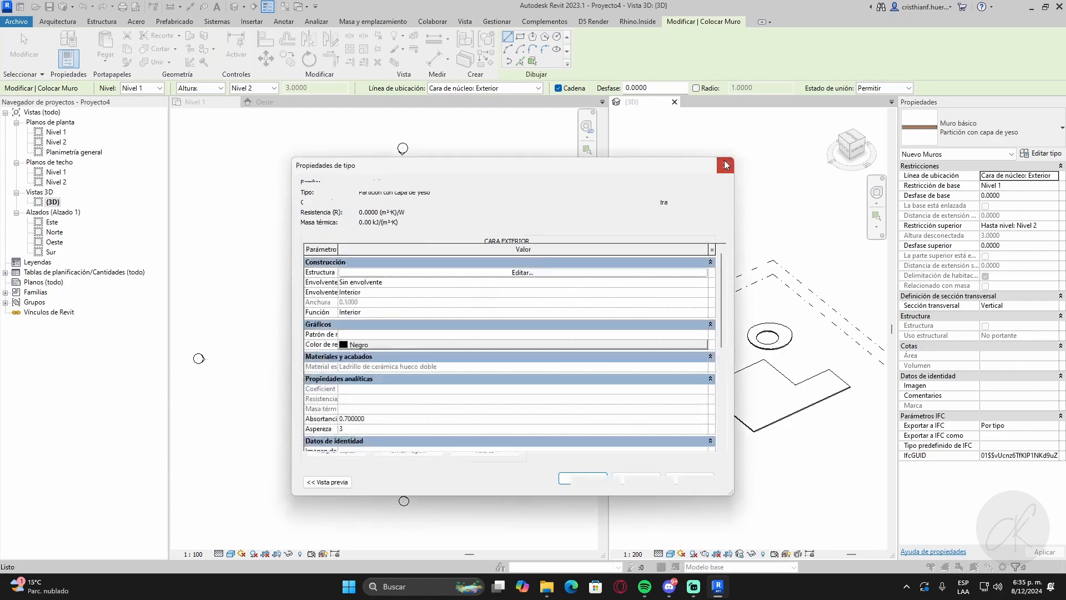
{"action": "left_click", "coordinate": [723, 166]}
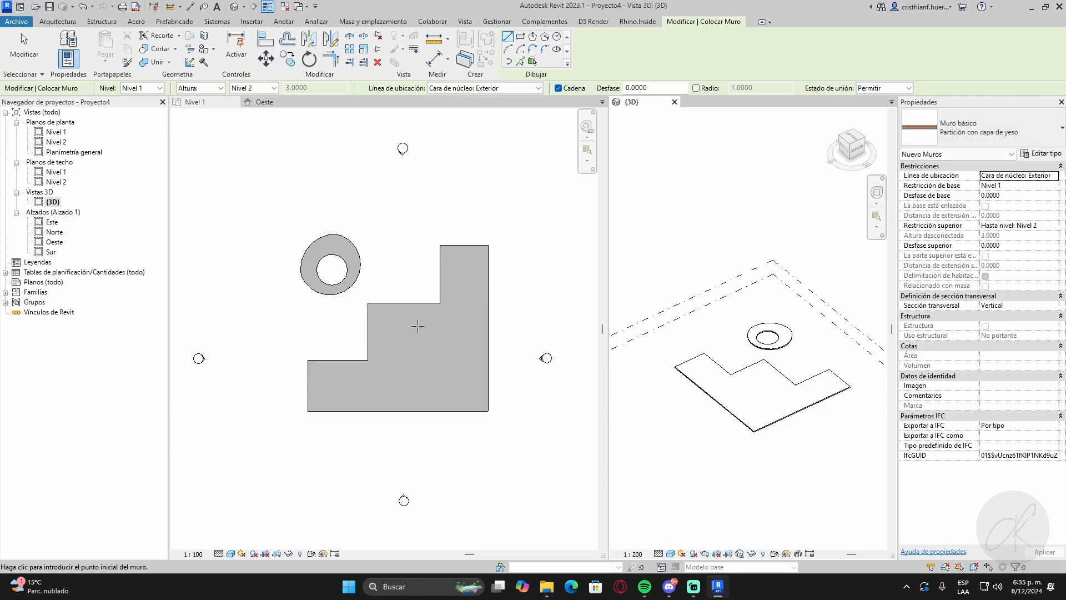
- Try starting a wall at the floor's upper-left corner on Nivel 1 with the location line Cara de núcleo: Exterior
{"action": "left_click", "coordinate": [418, 257]}
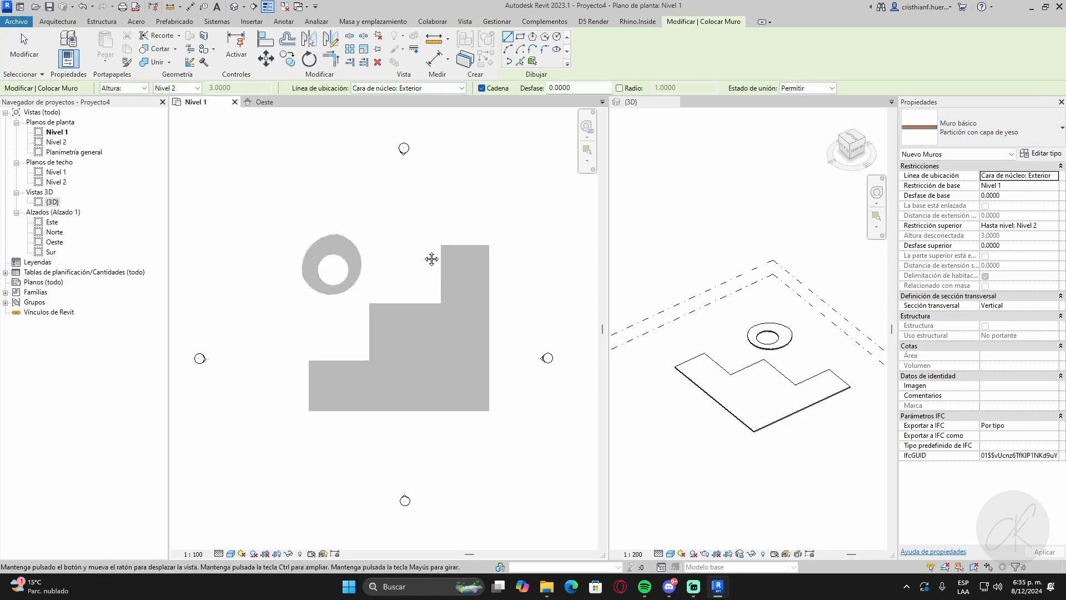
{"action": "scroll", "coordinate": [494, 209], "scroll_direction": "up", "scroll_amount": 3}
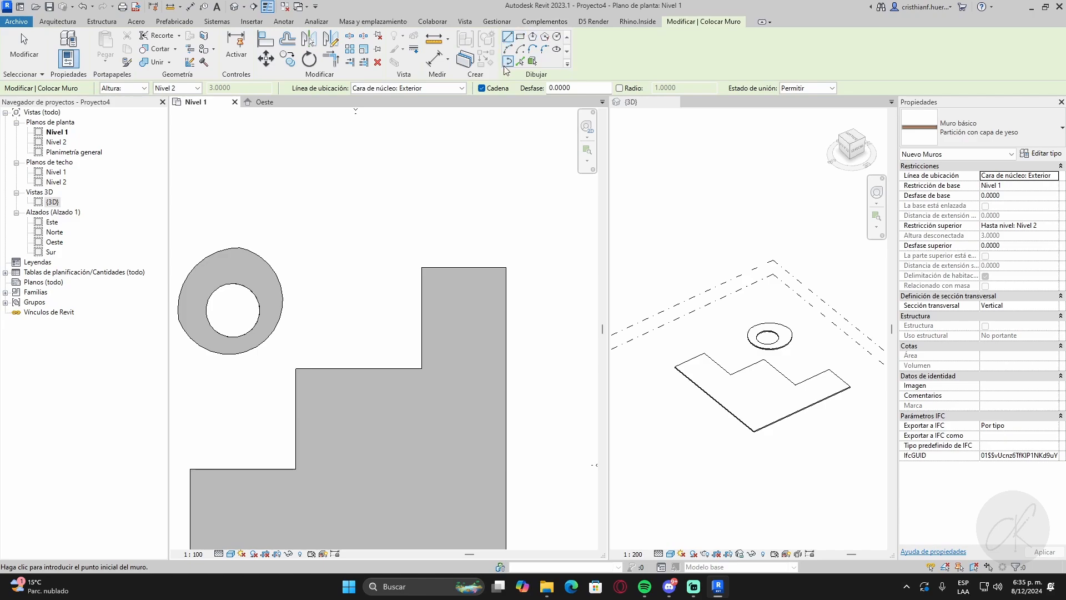
{"action": "scroll", "coordinate": [430, 269], "scroll_direction": "up", "scroll_amount": 3}
{"action": "left_click", "coordinate": [410, 266]}
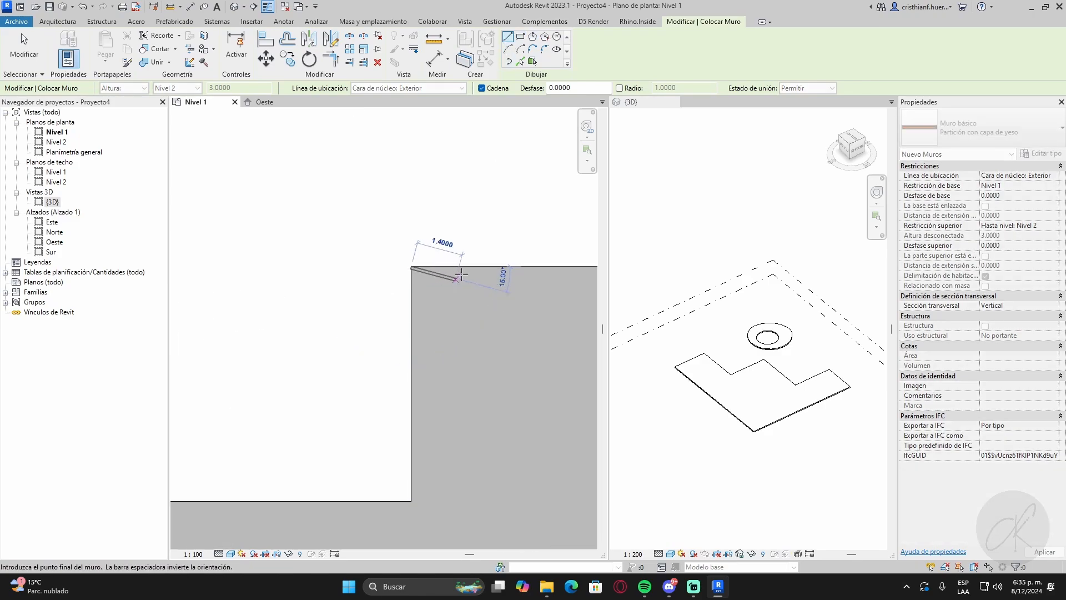
{"action": "middle_click_drag", "start_coordinate": [487, 277], "coordinate": [388, 276]}
{"action": "key", "text": "Escape"}
{"action": "scroll", "coordinate": [345, 262], "scroll_direction": "up", "scroll_amount": 2}
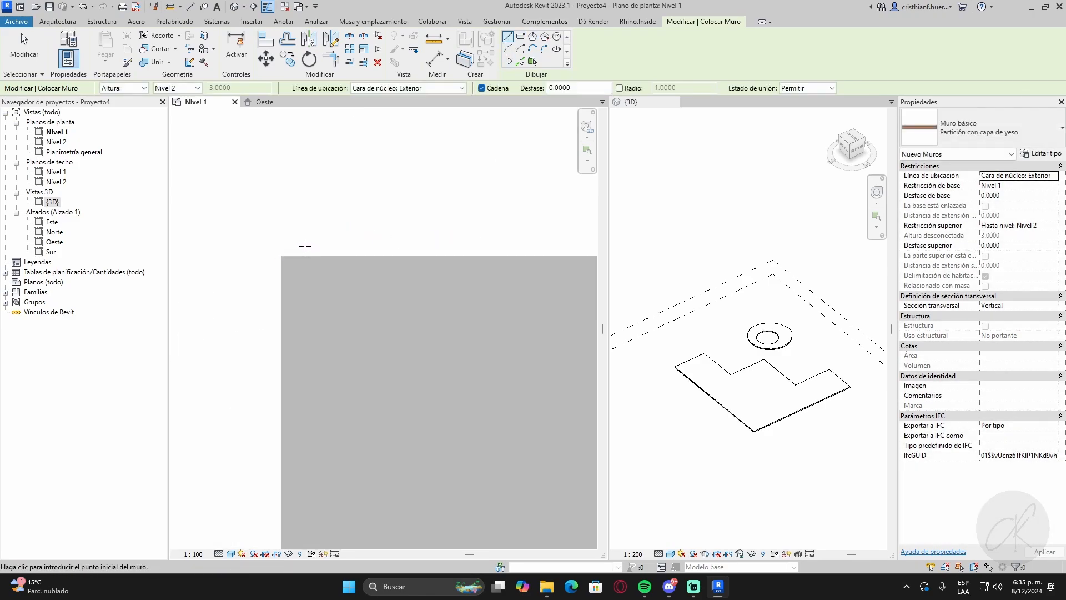
{"action": "scroll", "coordinate": [305, 246], "scroll_direction": "up", "scroll_amount": 3}
{"action": "left_click", "coordinate": [264, 264]}
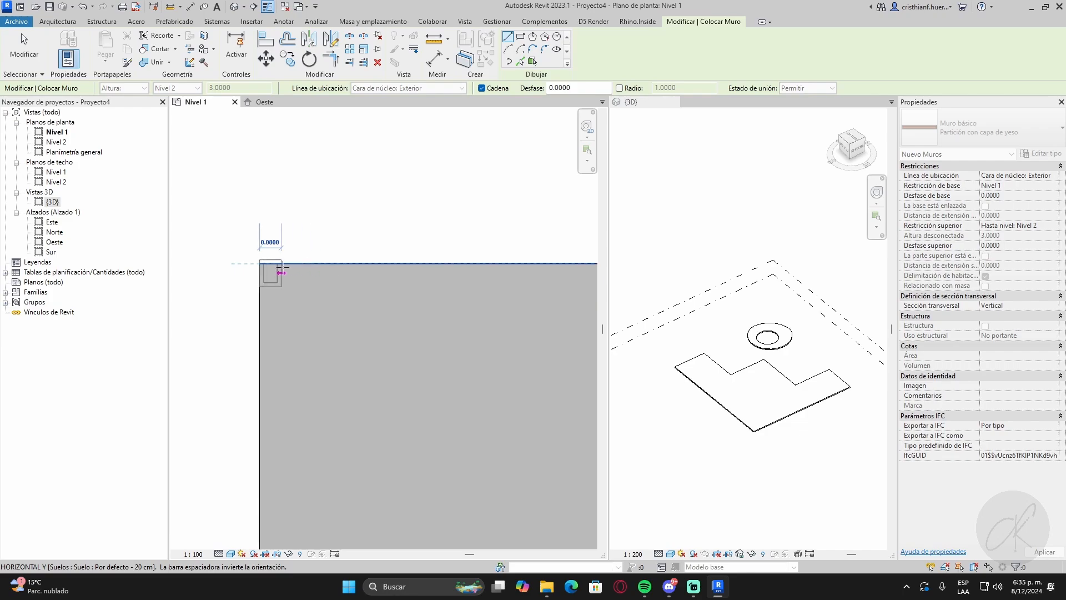
{"action": "scroll", "coordinate": [293, 264], "scroll_direction": "up", "scroll_amount": 1}
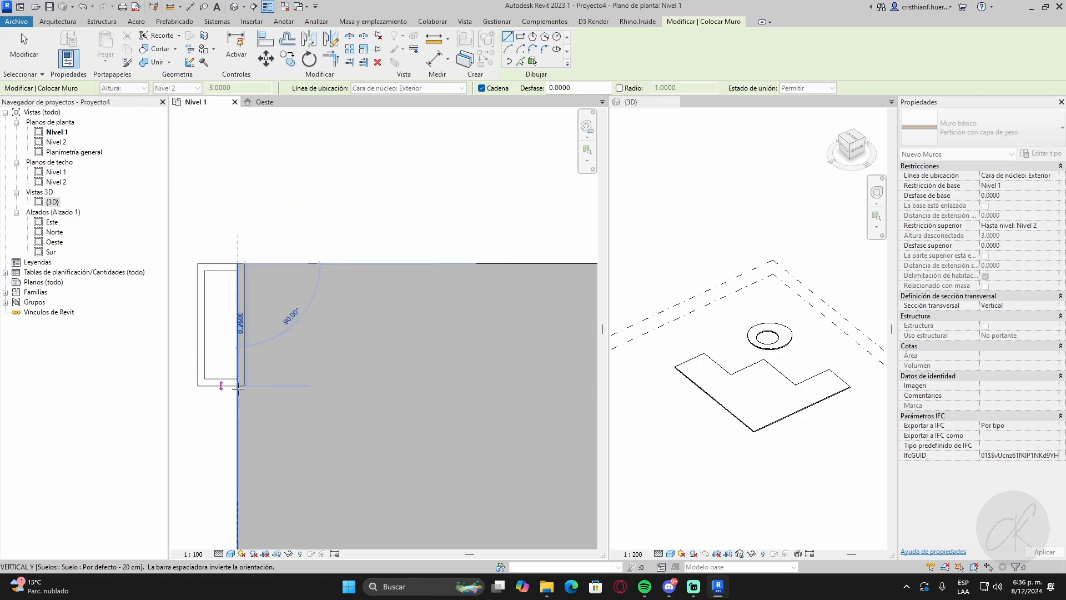
{"action": "key", "text": "Escape"}
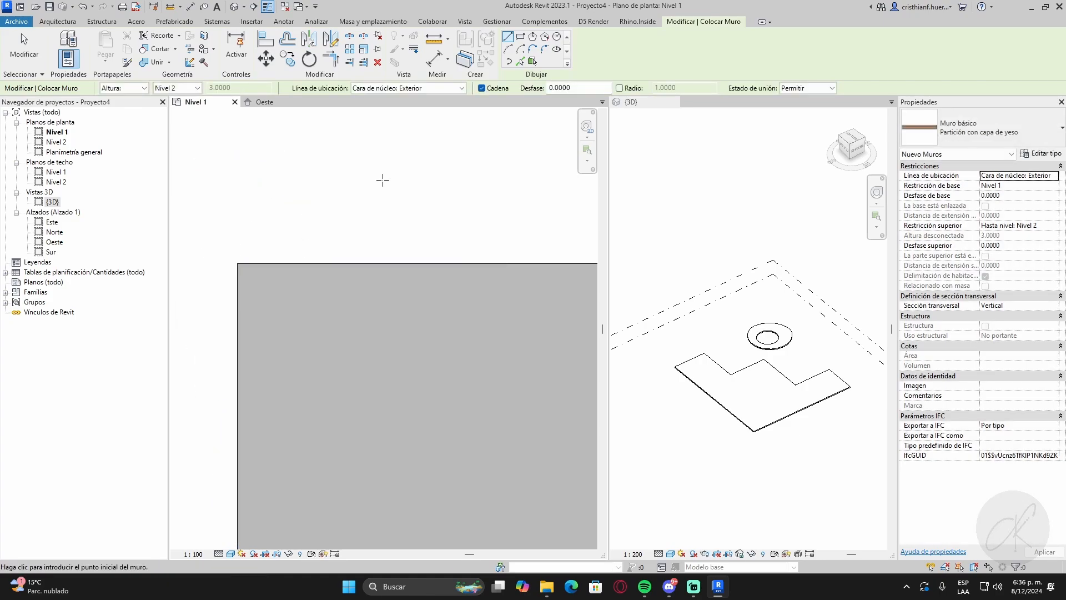
- Try the wall location line Eje del muro from the floor's upper-left corner
{"action": "left_click", "coordinate": [375, 88]}
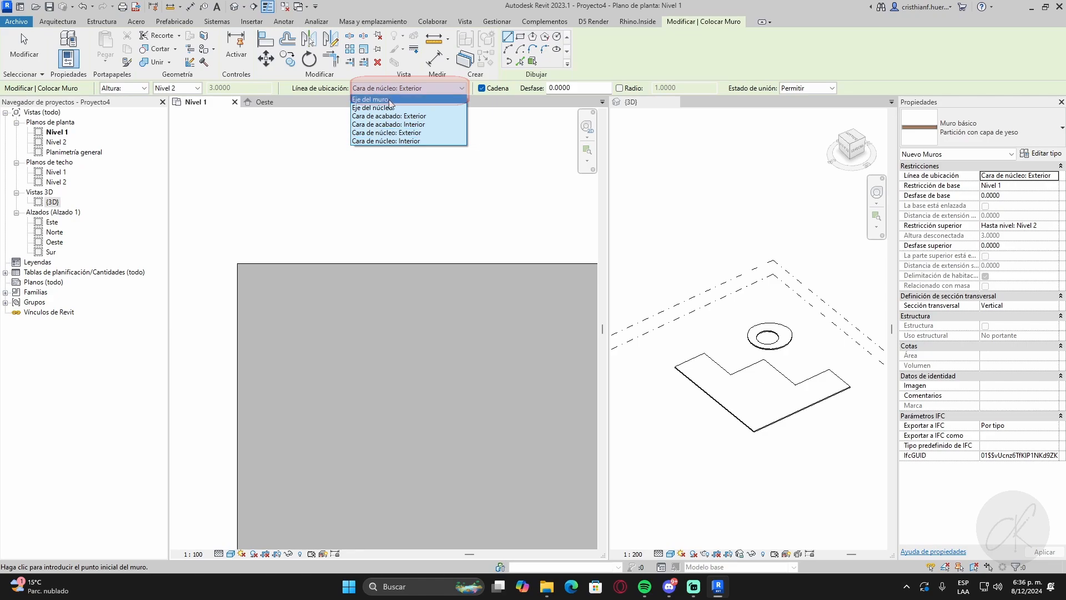
{"action": "left_click", "coordinate": [389, 100]}
{"action": "left_click", "coordinate": [238, 263]}
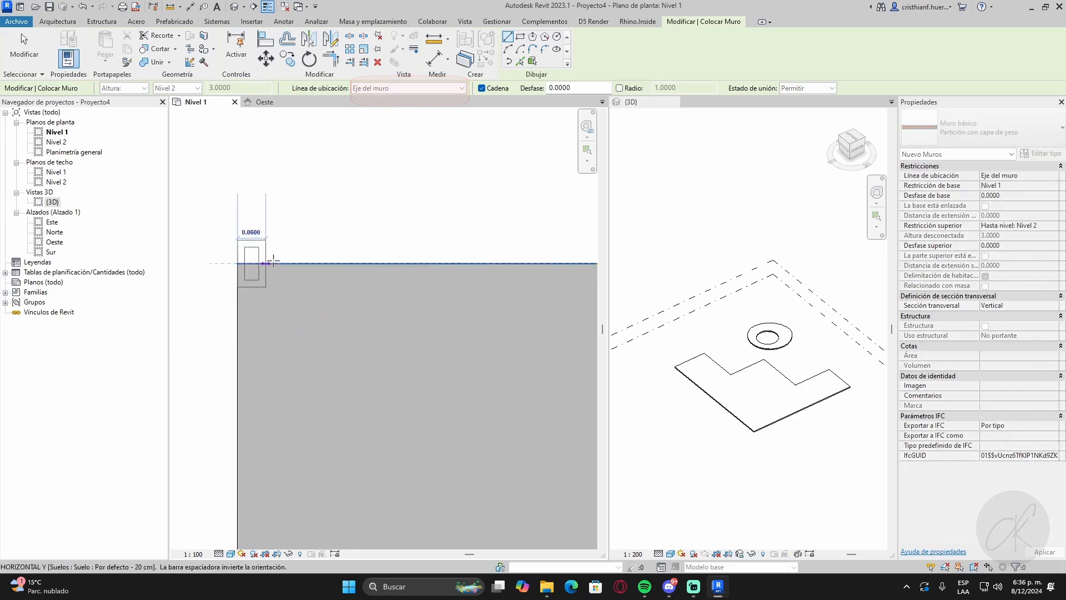
{"action": "key", "text": "Escape"}
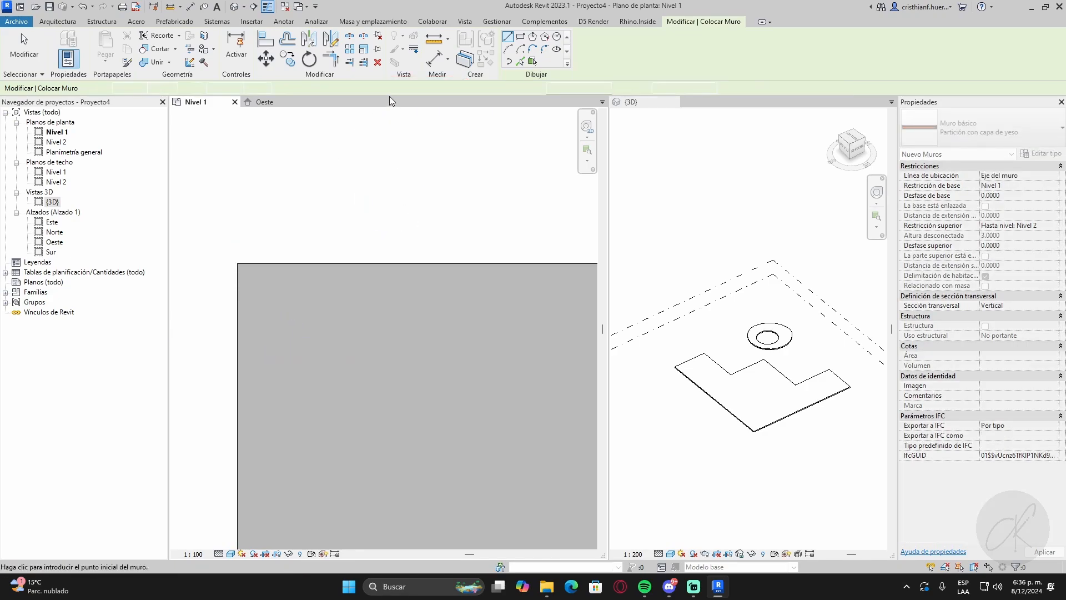
- Set the wall's location line to Cara de acabado: Exterior and preview a wall from the floor's upper-left corner
{"action": "left_click", "coordinate": [388, 89]}
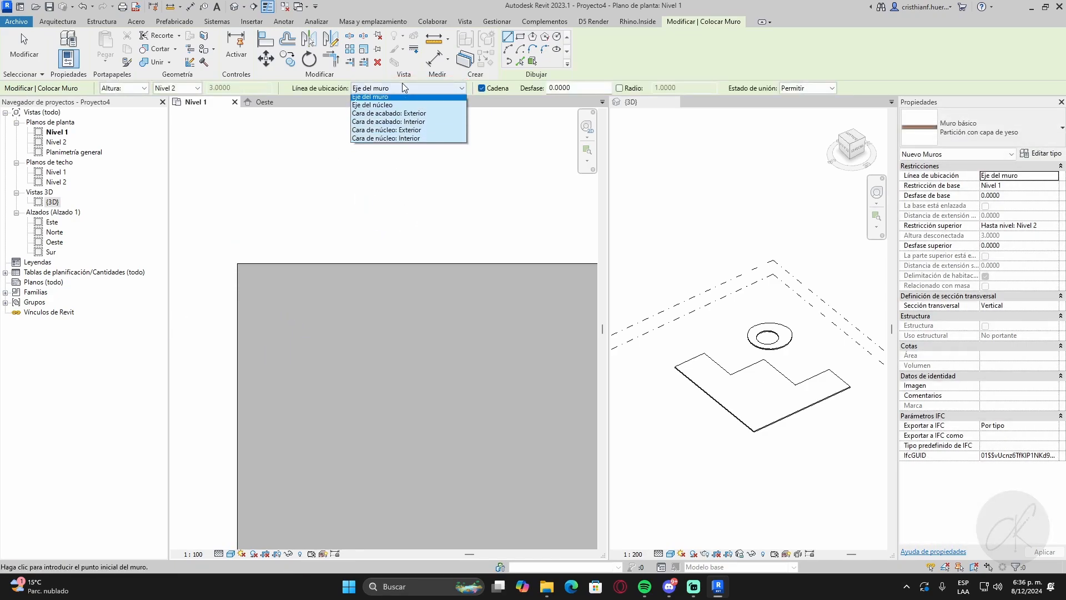
{"action": "left_click", "coordinate": [419, 116]}
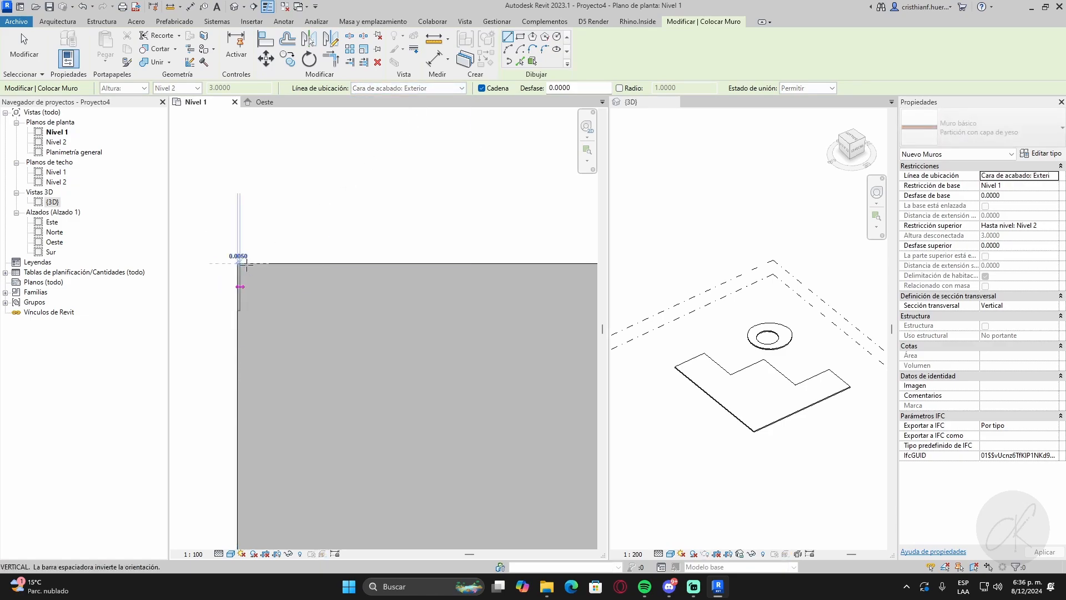
{"action": "left_click", "coordinate": [238, 263]}
{"action": "scroll", "coordinate": [364, 269], "scroll_direction": "down", "scroll_amount": 1}
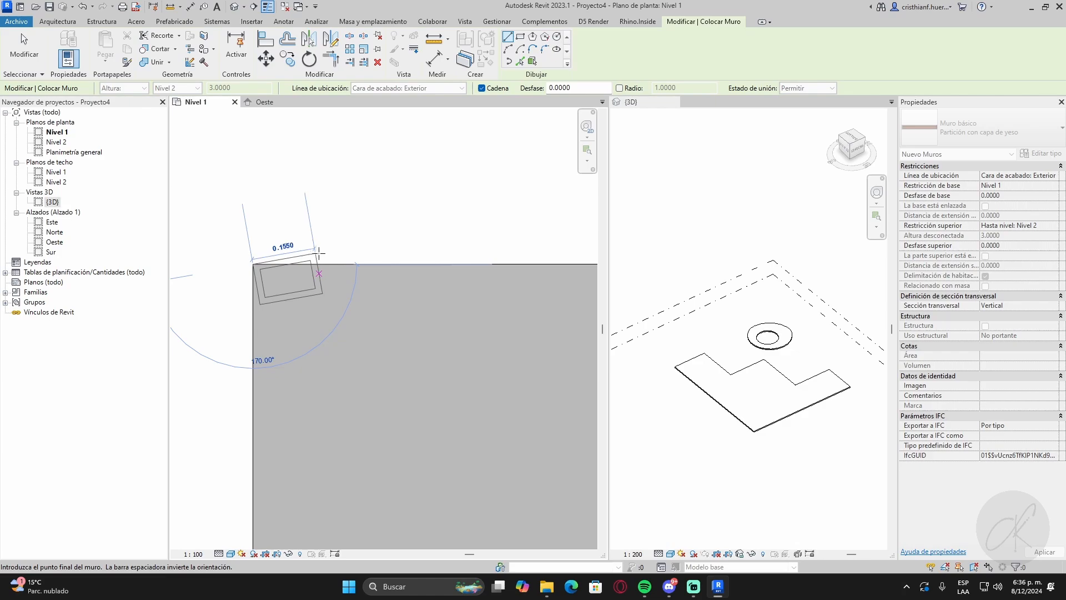
{"action": "key", "text": "Escape"}
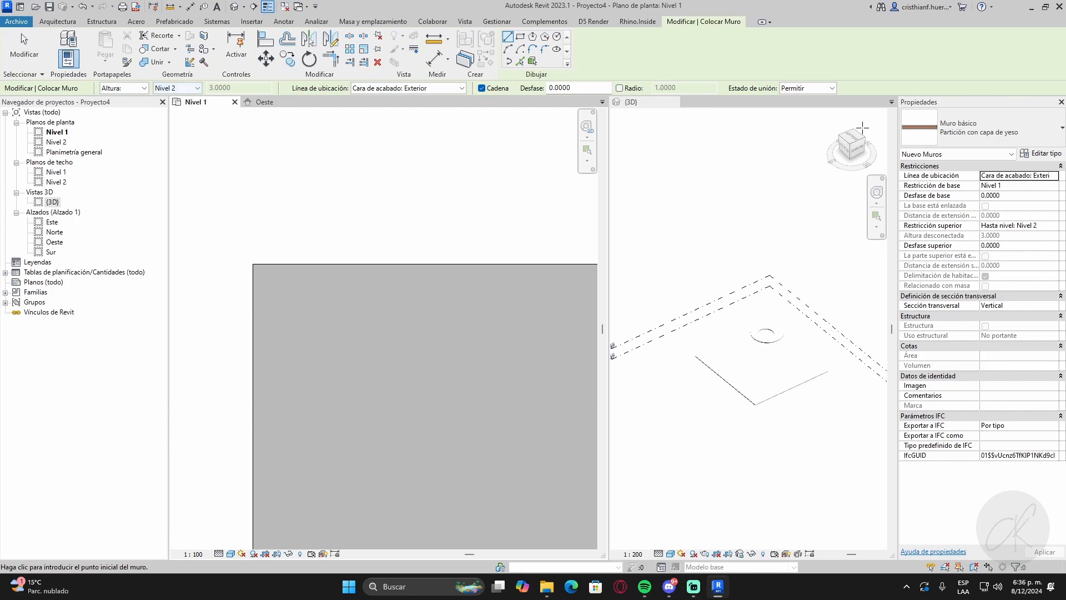
- Examine the two levels side-on in the 3D view and try the Profundidad option for the wall
{"action": "left_click", "coordinate": [794, 261]}
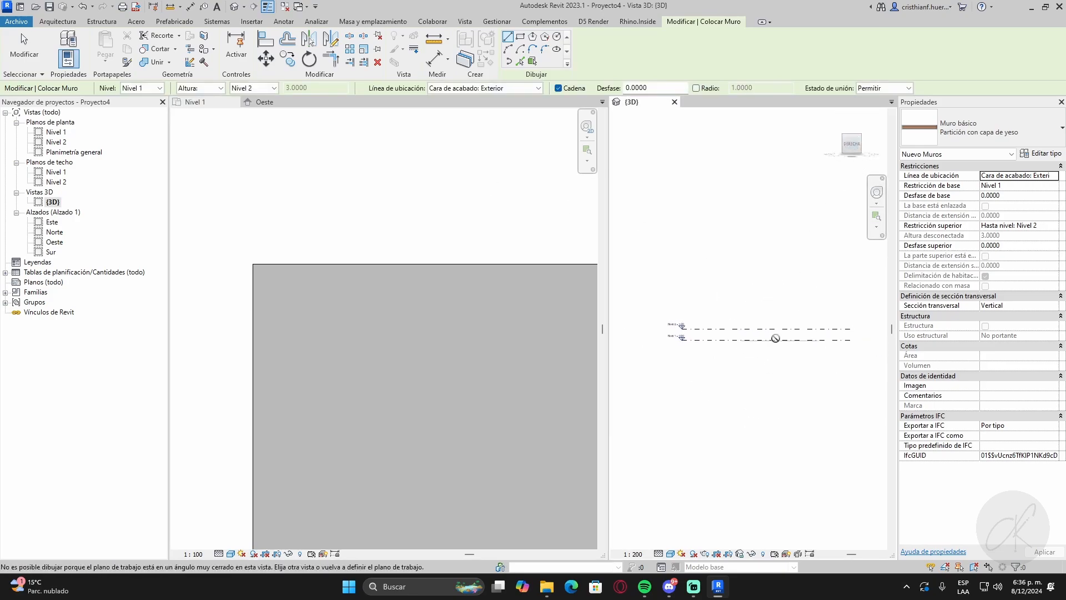
{"action": "scroll", "coordinate": [749, 331], "scroll_direction": "up", "scroll_amount": 4}
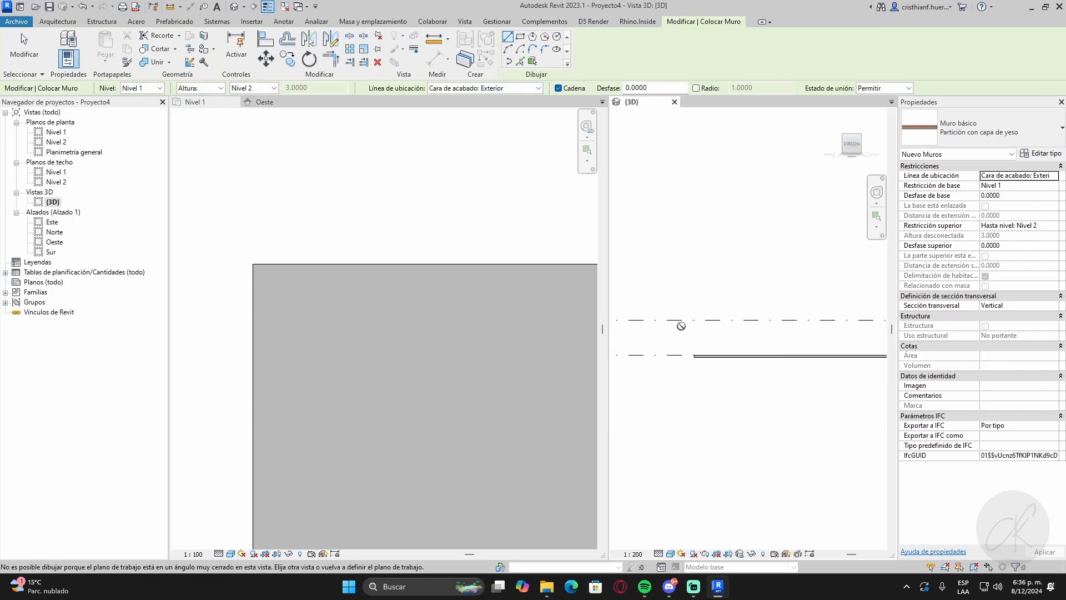
{"action": "middle_click_drag", "start_coordinate": [633, 327], "coordinate": [715, 323]}
{"action": "scroll", "coordinate": [662, 309], "scroll_direction": "up", "scroll_amount": 2}
{"action": "scroll", "coordinate": [687, 318], "scroll_direction": "down", "scroll_amount": 3}
{"action": "scroll", "coordinate": [724, 323], "scroll_direction": "up", "scroll_amount": 1}
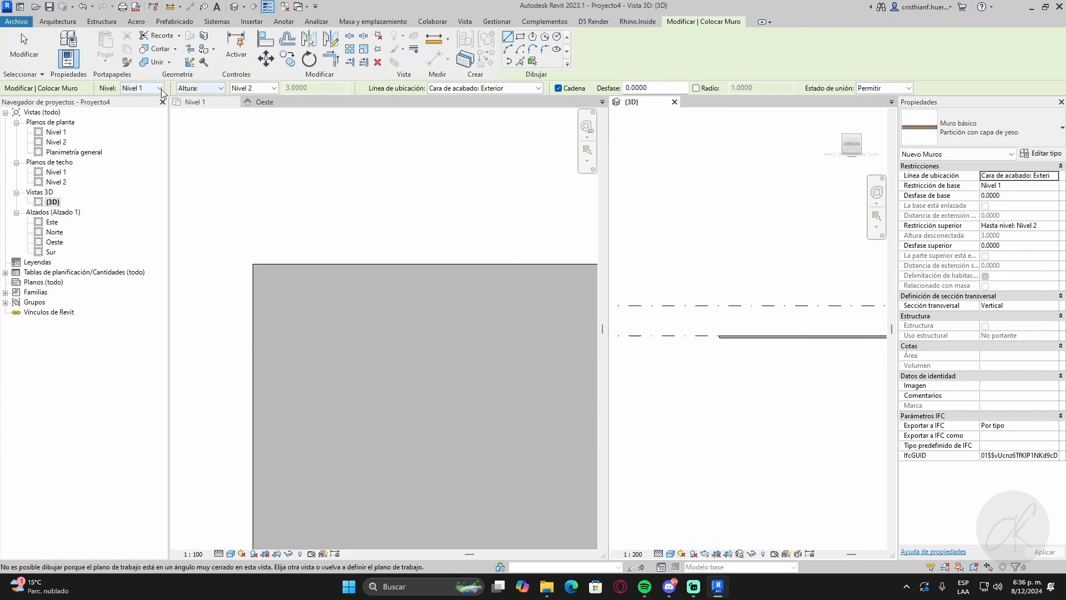
{"action": "left_click", "coordinate": [203, 98]}
{"action": "key", "text": "Escape"}
{"action": "key", "text": "Escape"}
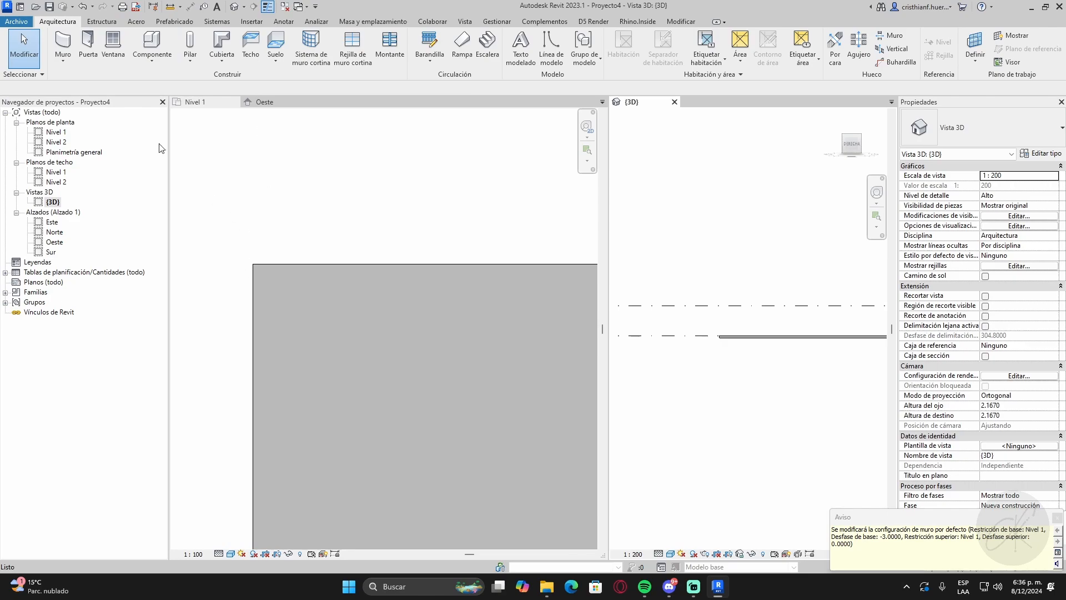
- Restart the architectural wall in the Nivel 1 plan, measured by Altura and constrained up to Nivel 2
{"action": "left_click", "coordinate": [249, 197]}
{"action": "key", "text": "w"}
{"action": "key", "text": "a"}
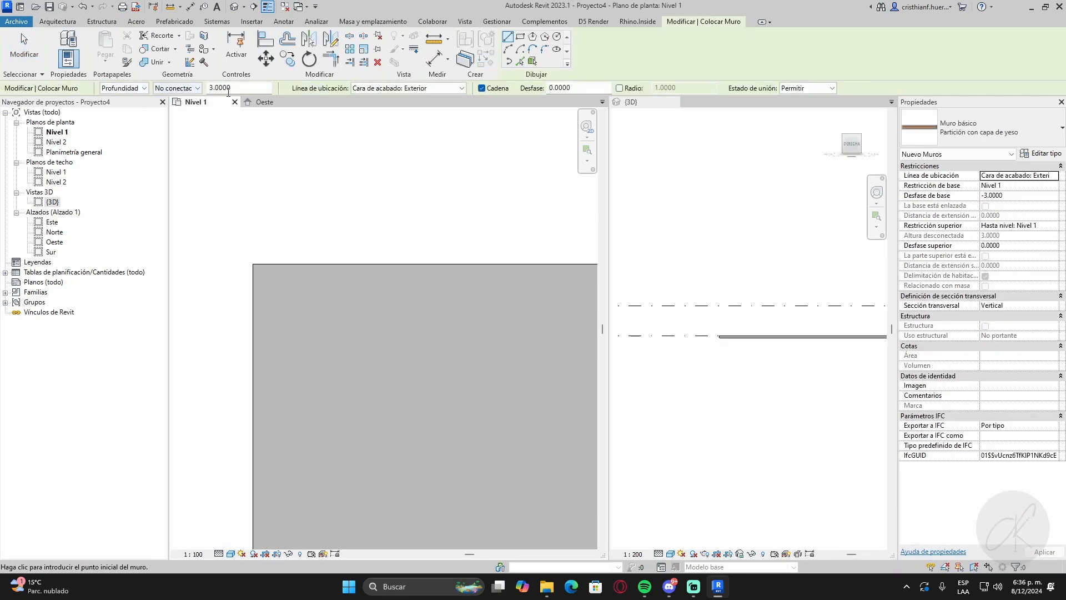
{"action": "double_click", "coordinate": [227, 88]}
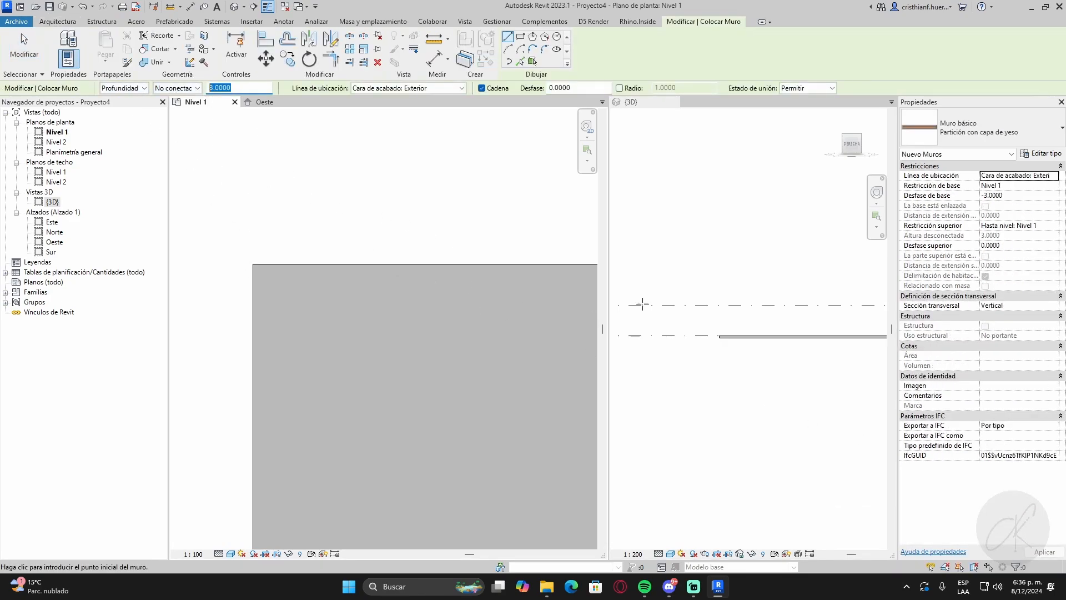
{"action": "left_click", "coordinate": [133, 88]}
{"action": "left_click", "coordinate": [120, 96]}
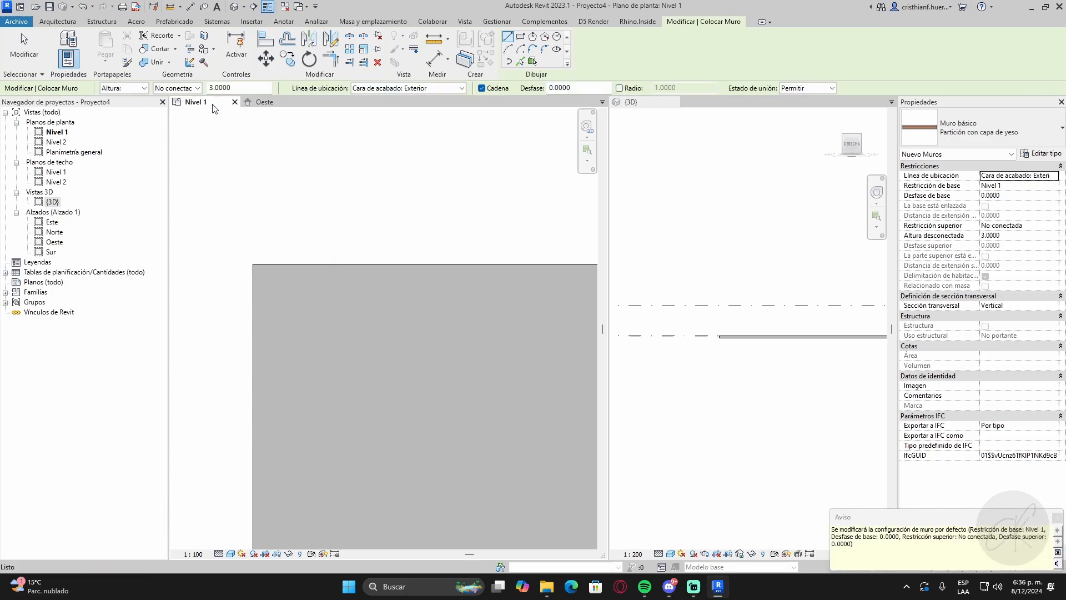
{"action": "left_click", "coordinate": [156, 88]}
{"action": "left_click", "coordinate": [178, 110]}
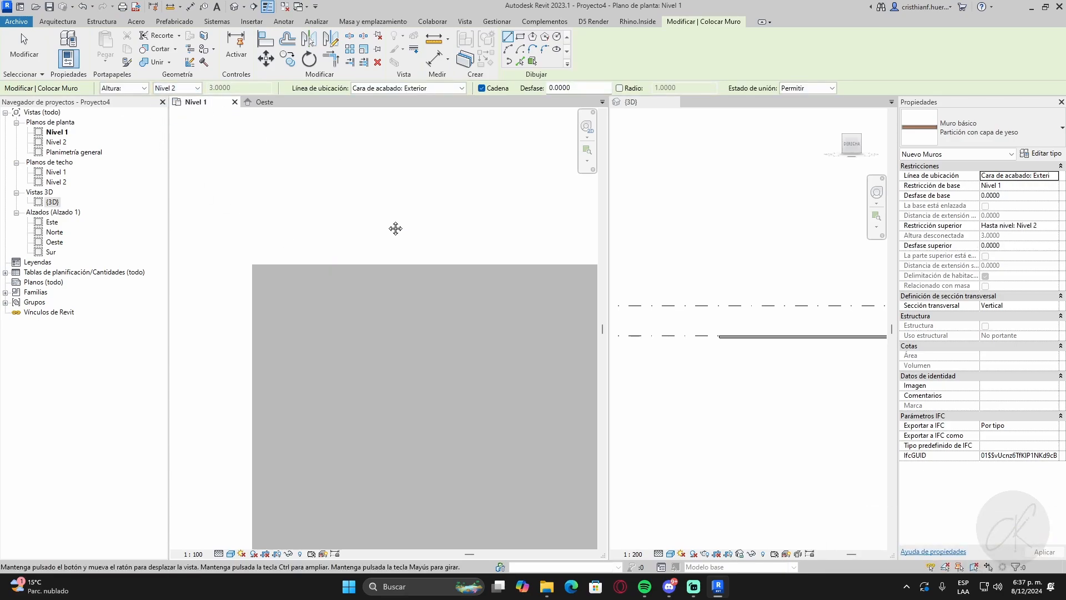
- Draw chained walls along the floor's uppermost edge and down its full right edge to the lower-right corner
{"action": "middle_click_drag", "start_coordinate": [395, 228], "coordinate": [365, 214]}
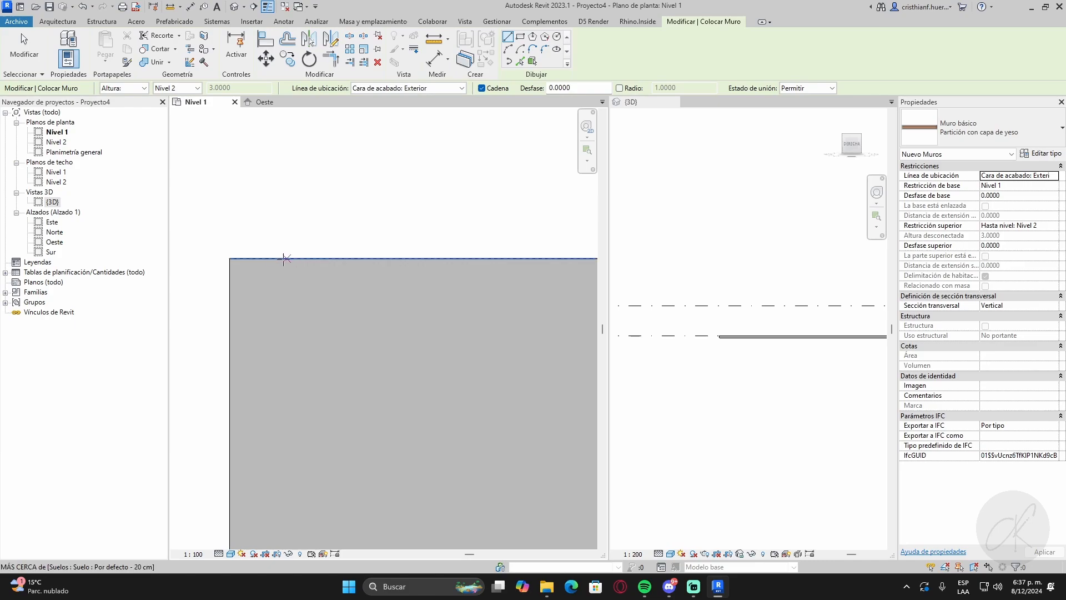
{"action": "left_click", "coordinate": [229, 257]}
{"action": "scroll", "coordinate": [379, 247], "scroll_direction": "down", "scroll_amount": 3}
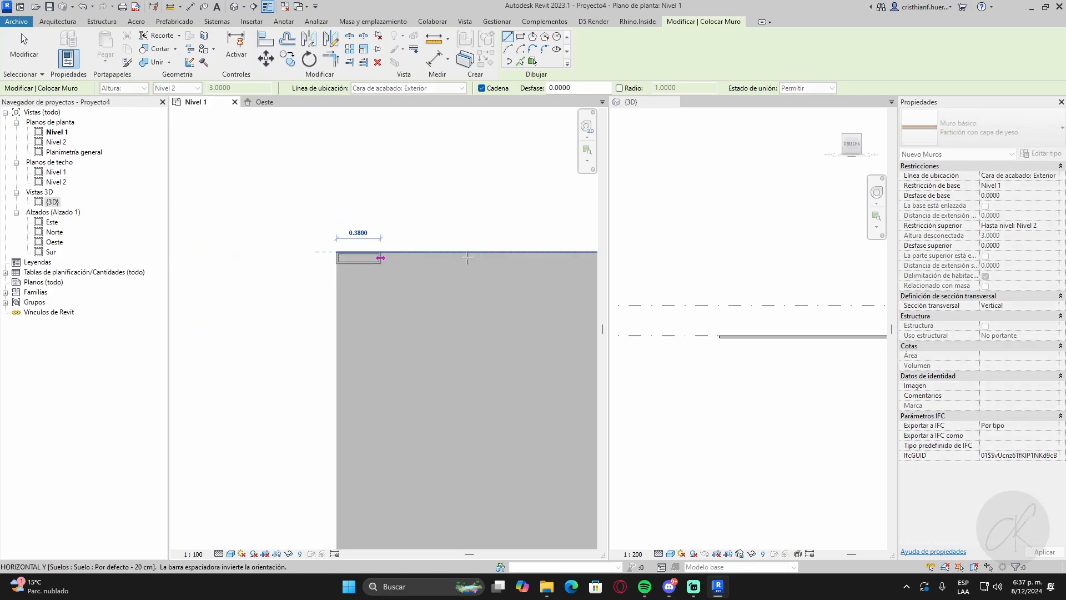
{"action": "middle_click_drag", "start_coordinate": [499, 257], "coordinate": [244, 251]}
{"action": "middle_click_drag", "start_coordinate": [483, 239], "coordinate": [267, 227]}
{"action": "left_click", "coordinate": [393, 233]}
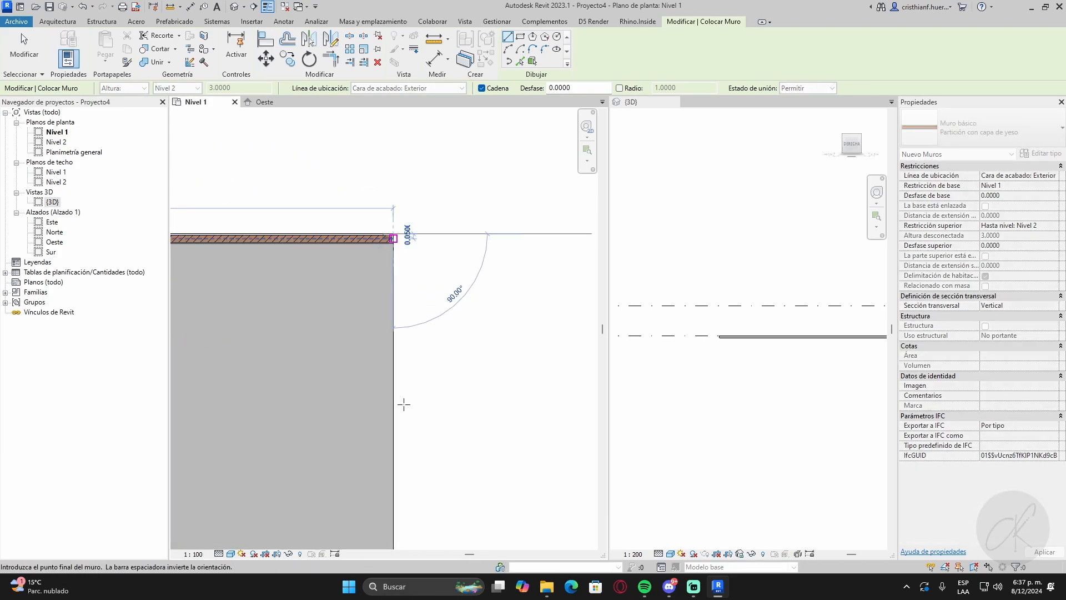
{"action": "middle_click_drag", "start_coordinate": [404, 404], "coordinate": [497, 158]}
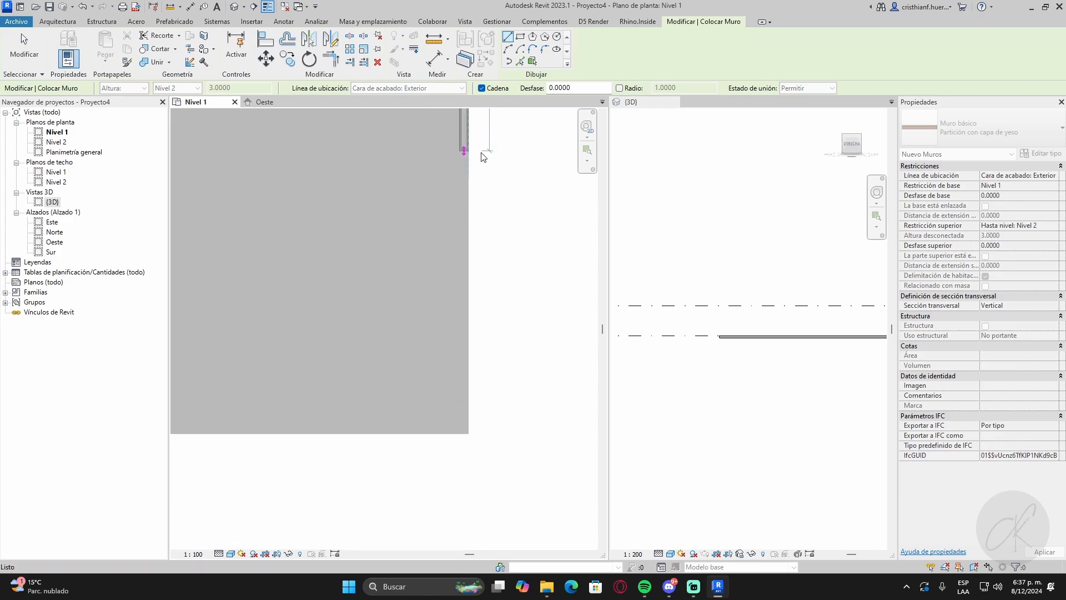
{"action": "left_click", "coordinate": [471, 432]}
- Continue the wall chain along the floor's bottom edge and up its left edge to the first step
{"action": "middle_click_drag", "start_coordinate": [189, 474], "coordinate": [554, 399]}
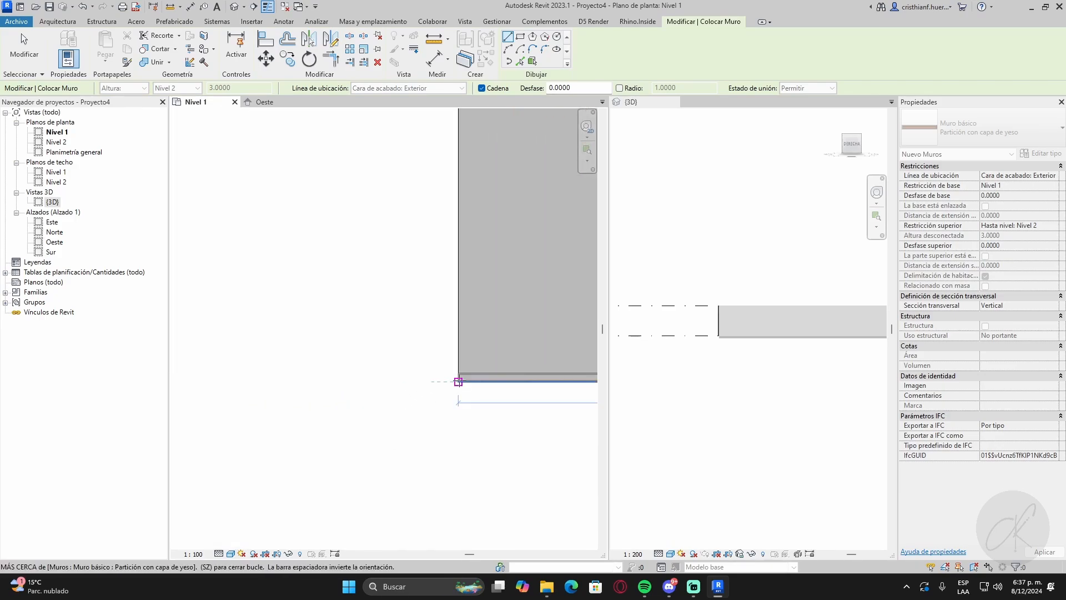
{"action": "middle_click_drag", "start_coordinate": [417, 392], "coordinate": [310, 547]}
{"action": "left_click", "coordinate": [344, 192]}
{"action": "middle_click_drag", "start_coordinate": [344, 192], "coordinate": [329, 249]}
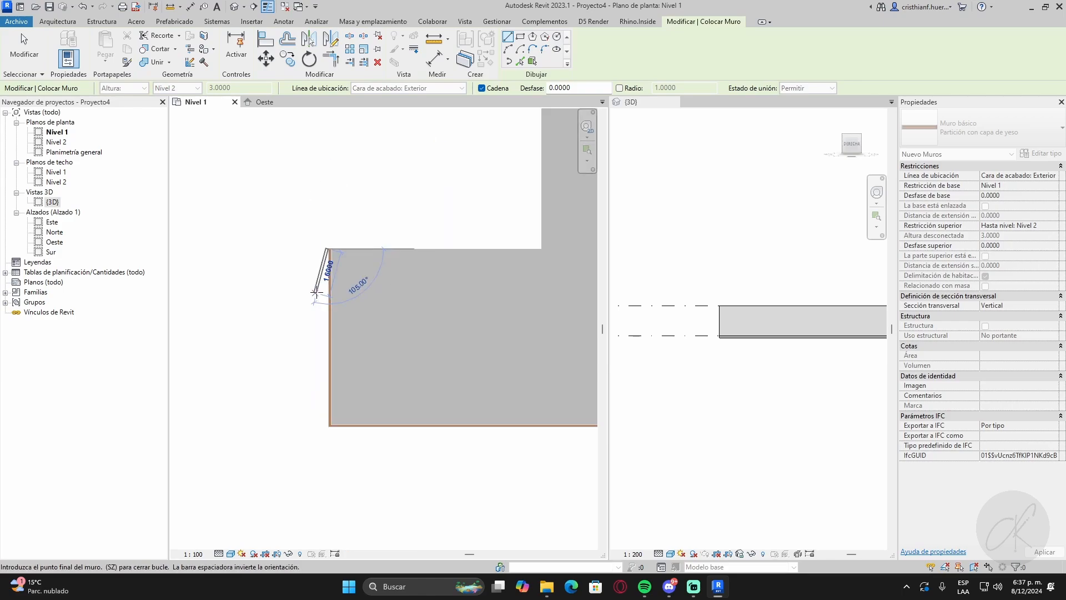
- Continue the walls along the floor's stepped edges back to the starting corner and finish the wall command
{"action": "left_click", "coordinate": [541, 248]}
{"action": "middle_click_drag", "start_coordinate": [516, 233], "coordinate": [417, 338]}
{"action": "left_click", "coordinate": [376, 346]}
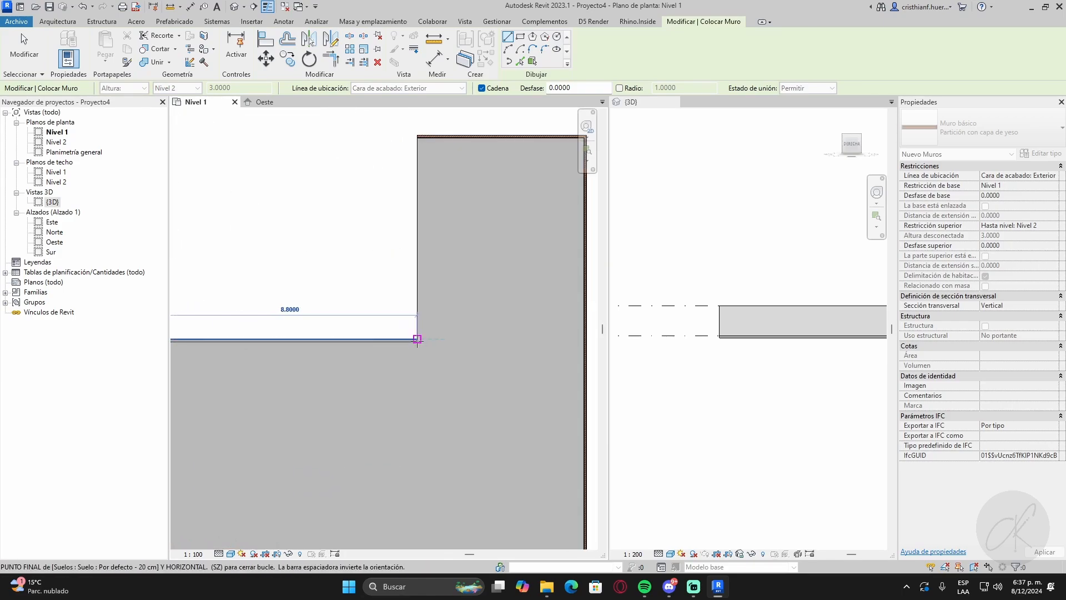
{"action": "left_click", "coordinate": [416, 340]}
{"action": "left_click", "coordinate": [417, 137]}
{"action": "scroll", "coordinate": [356, 266], "scroll_direction": "down", "scroll_amount": 3}
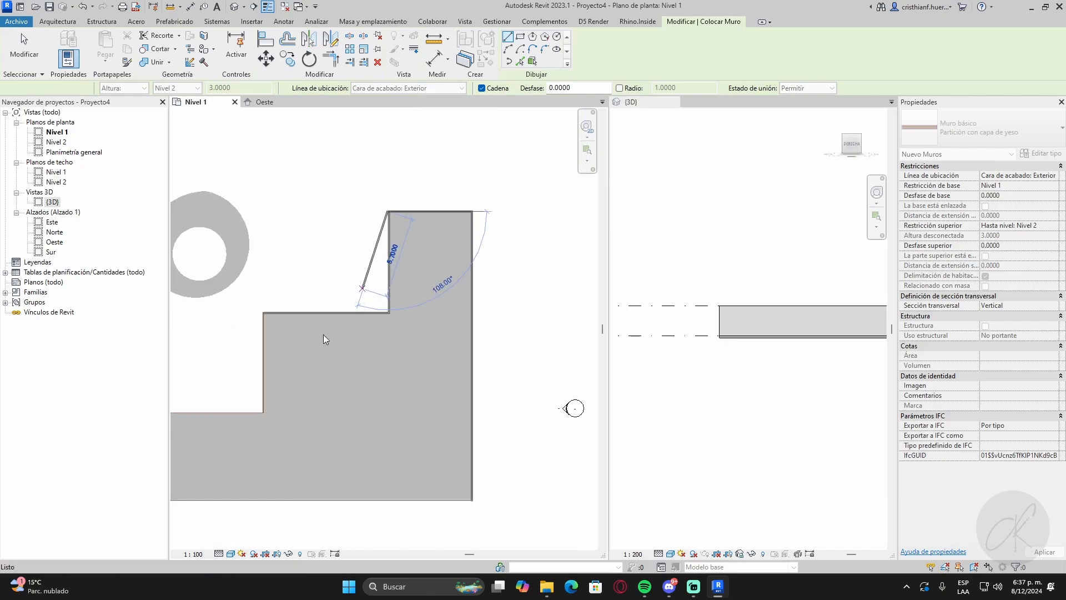
{"action": "middle_click_drag", "start_coordinate": [323, 334], "coordinate": [342, 310]}
{"action": "key", "text": "Escape"}
{"action": "key", "text": "Escape"}
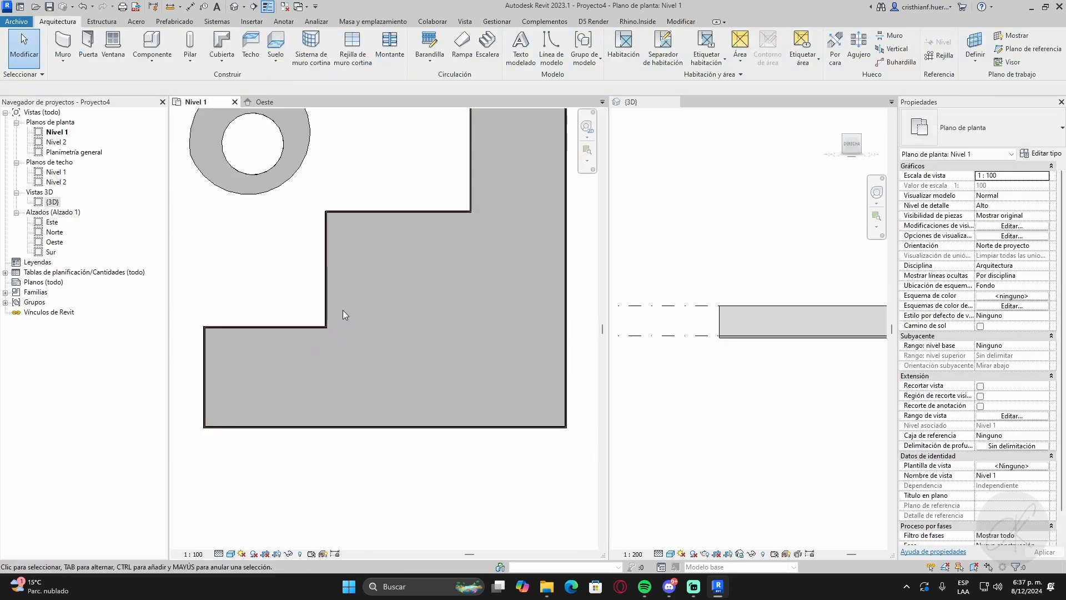
- Open the contour of the Por defecto - 20 cm floor for editing and window-select around its lower-right corner
{"action": "scroll", "coordinate": [327, 304], "scroll_direction": "down", "scroll_amount": 2}
{"action": "left_click", "coordinate": [353, 247]}
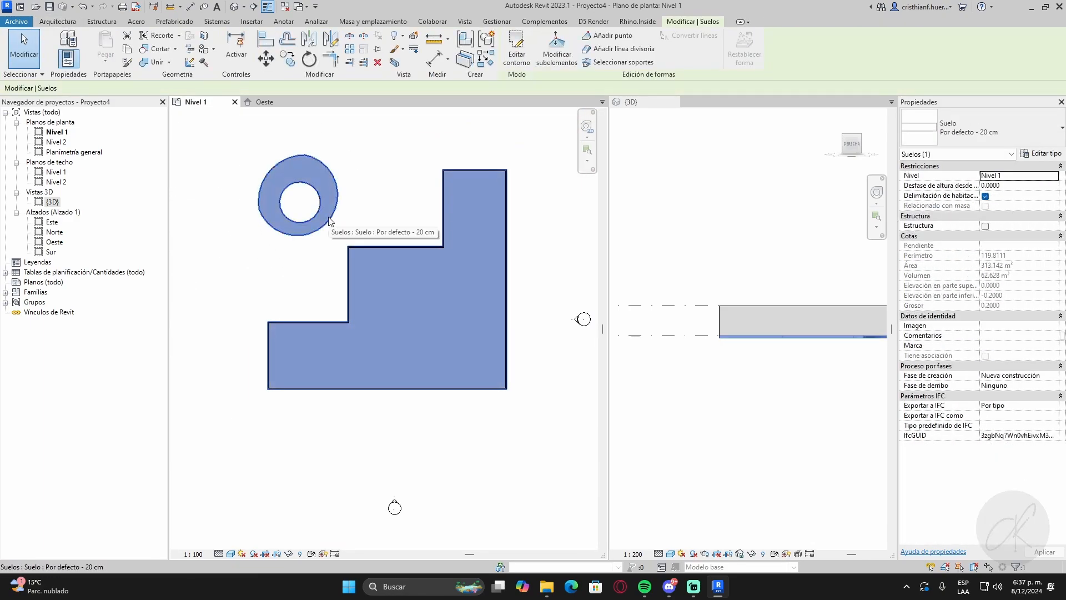
{"action": "left_click", "coordinate": [435, 338]}
{"action": "double_click", "coordinate": [330, 221]}
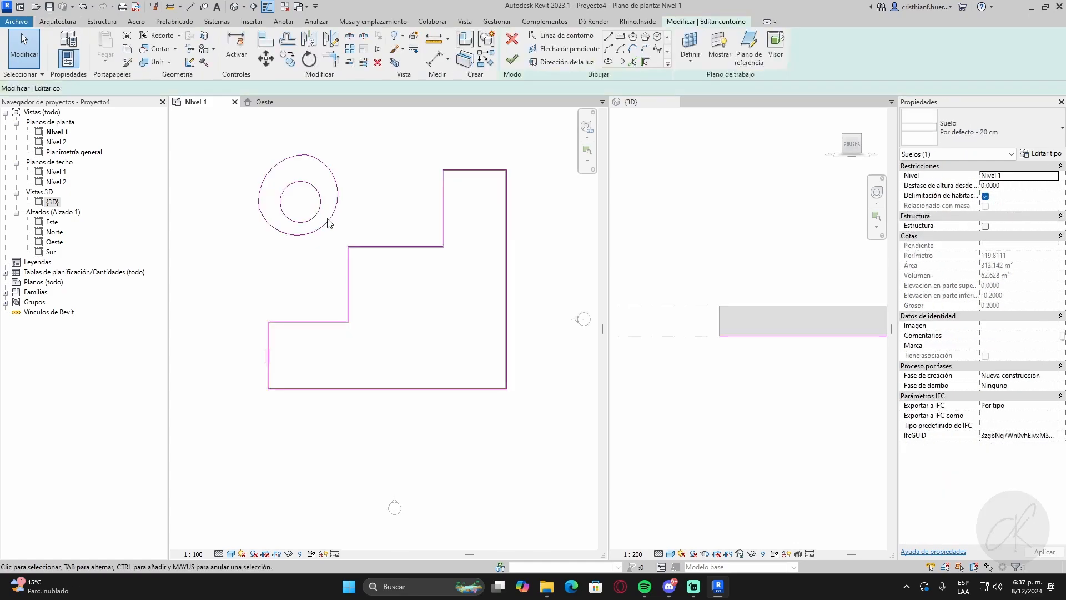
{"action": "left_click_drag", "start_coordinate": [526, 404], "coordinate": [470, 355]}
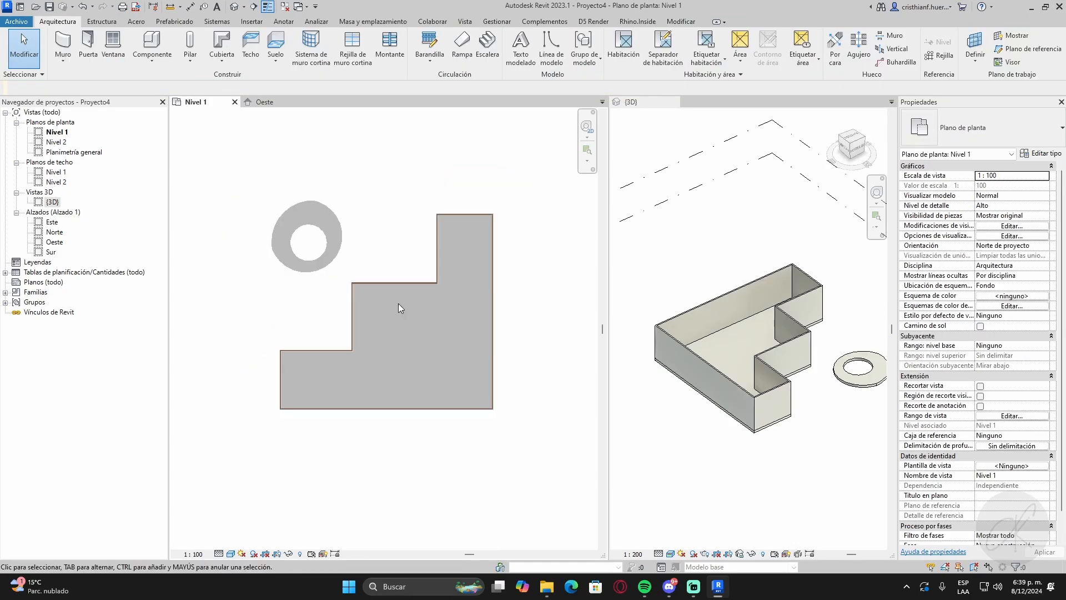
{"action": "scroll", "coordinate": [371, 292], "scroll_direction": "up", "scroll_amount": 3}
{"action": "scroll", "coordinate": [361, 312], "scroll_direction": "down", "scroll_amount": 3}
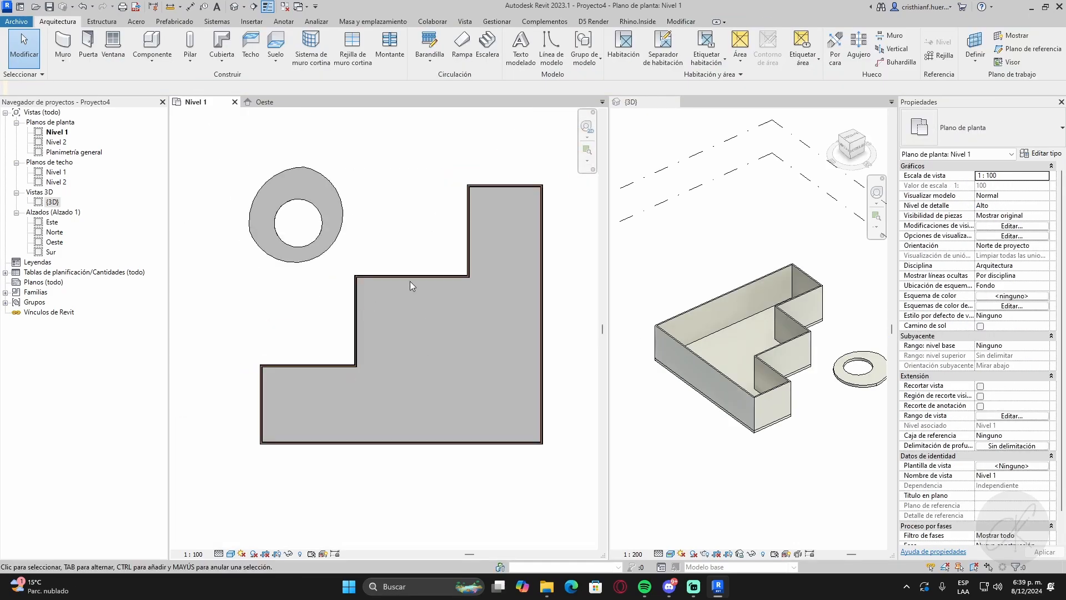
- Inspect the enclosing walls in the Nivel 1 plan and the 3D view, checking individual walls of the upper-right wing
{"action": "middle_click_drag", "start_coordinate": [407, 297], "coordinate": [394, 280]}
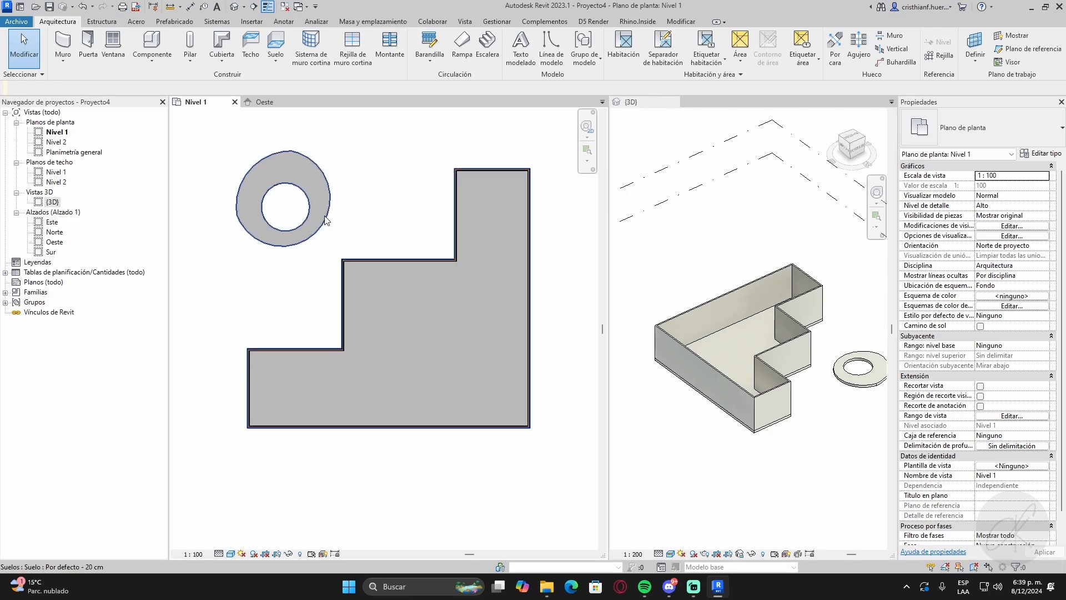
{"action": "left_click", "coordinate": [394, 281]}
{"action": "scroll", "coordinate": [445, 389], "scroll_direction": "down", "scroll_amount": 5}
{"action": "key", "text": "Escape"}
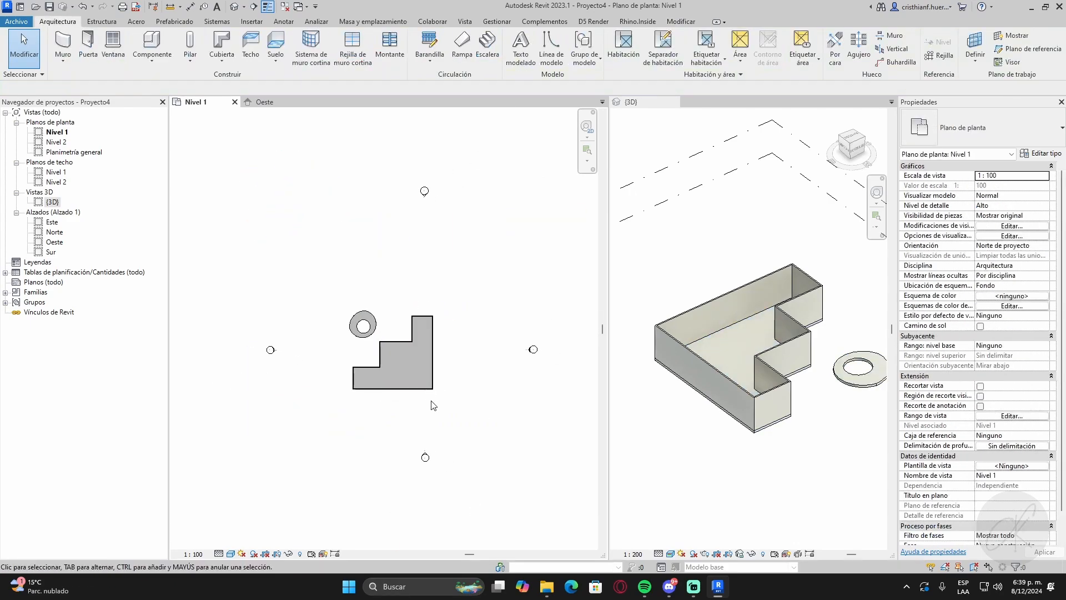
{"action": "scroll", "coordinate": [425, 356], "scroll_direction": "up", "scroll_amount": 5}
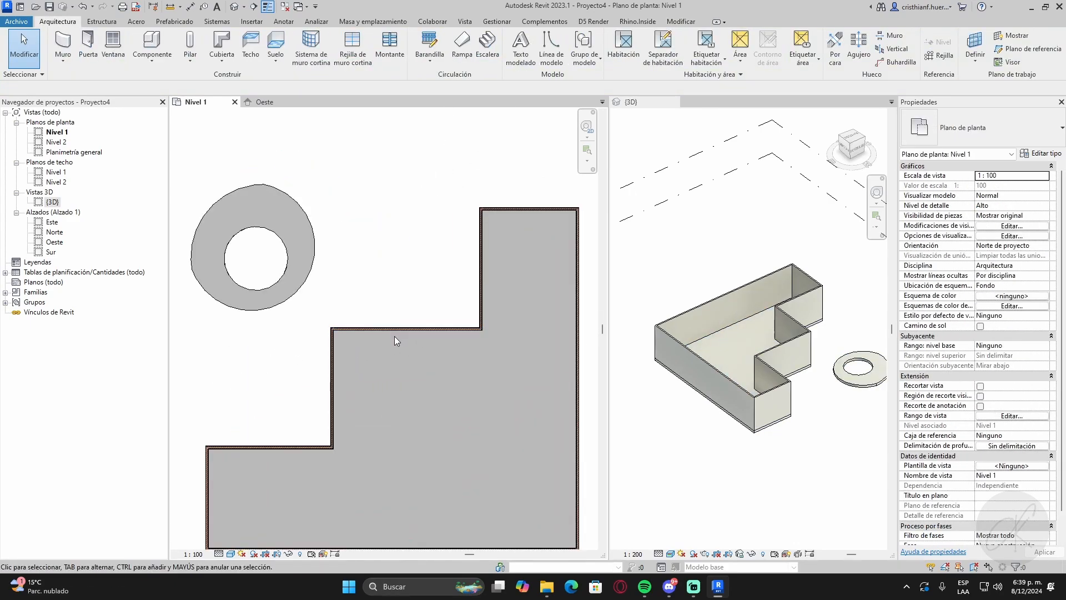
{"action": "scroll", "coordinate": [398, 337], "scroll_direction": "up", "scroll_amount": 5}
{"action": "left_click", "coordinate": [447, 277]}
{"action": "middle_click_drag", "start_coordinate": [447, 278], "coordinate": [331, 401]}
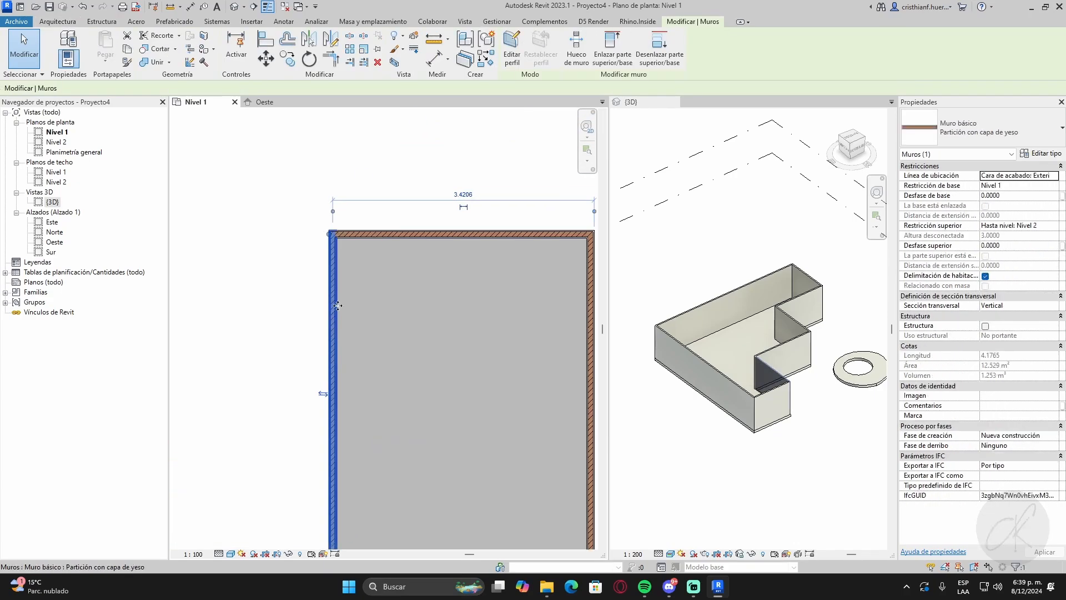
{"action": "key", "text": "Escape"}
{"action": "left_click", "coordinate": [422, 231]}
{"action": "middle_click_drag", "start_coordinate": [439, 500], "coordinate": [441, 301]}
{"action": "scroll", "coordinate": [521, 327], "scroll_direction": "down", "scroll_amount": 1}
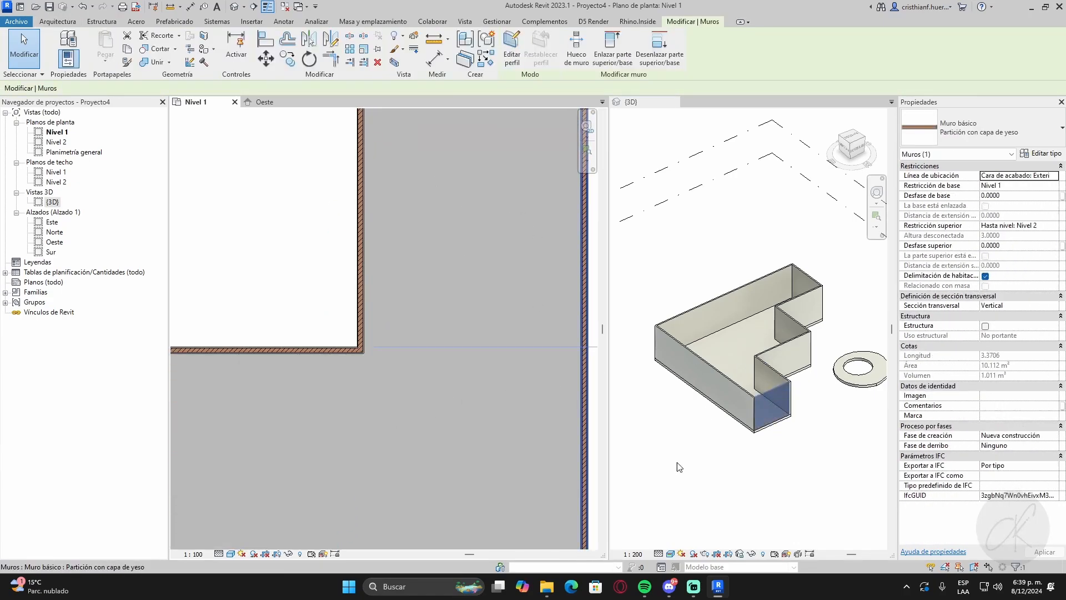
{"action": "left_click", "coordinate": [694, 477]}
{"action": "middle_click_drag", "start_coordinate": [705, 472], "coordinate": [804, 465], "text": "shift"}
{"action": "left_click", "coordinate": [452, 364]}
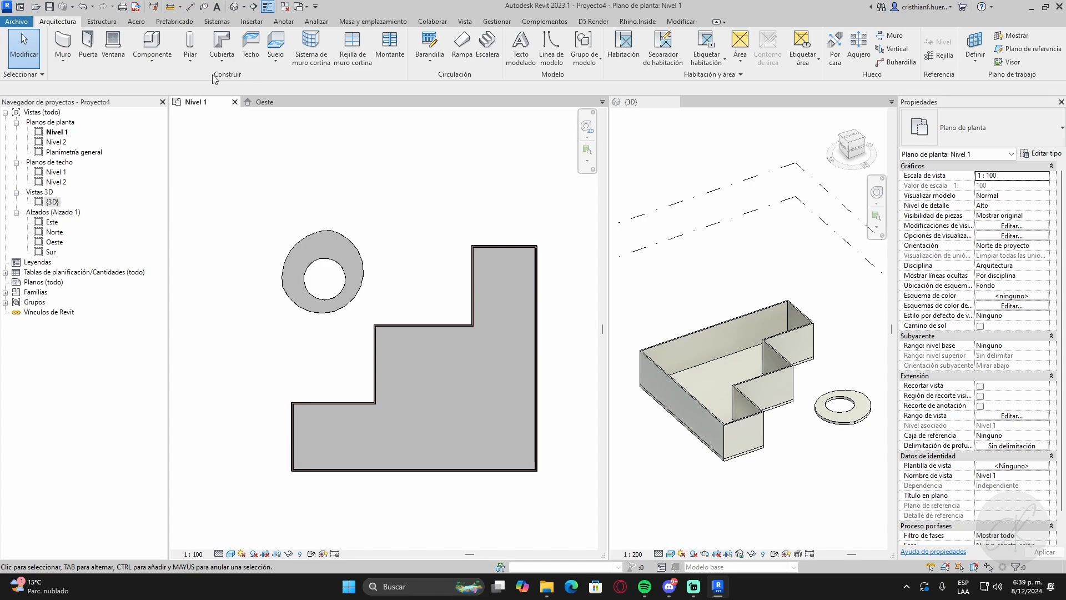
- Place a Puerta de 1 hoja 100 x 210 cm door in the left wall of the middle step, about 0.80 m from its lower corner
{"action": "left_click", "coordinate": [89, 55]}
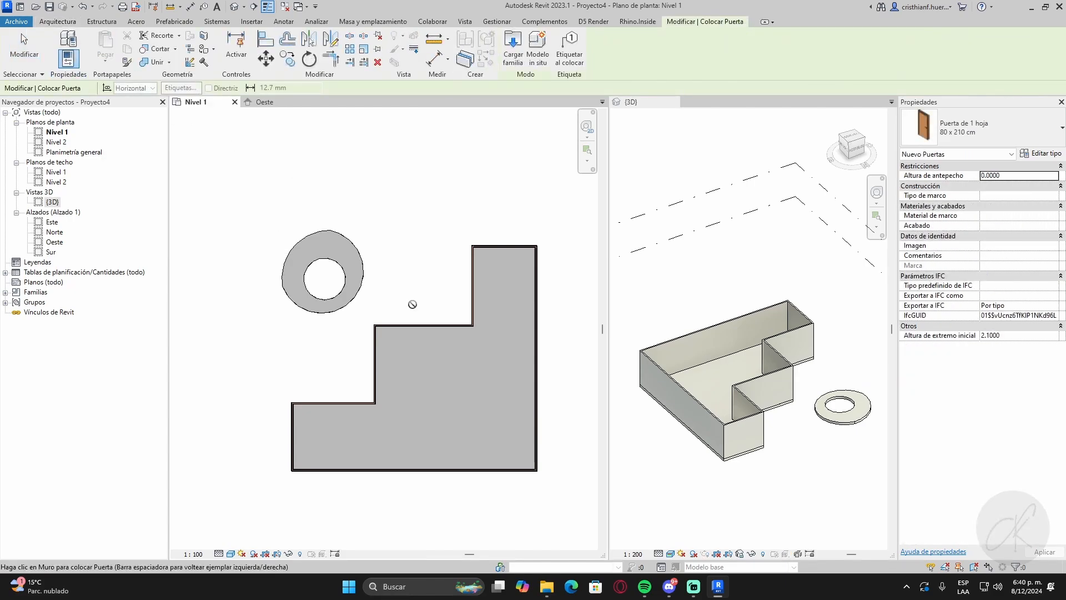
{"action": "scroll", "coordinate": [412, 304], "scroll_direction": "up", "scroll_amount": 2}
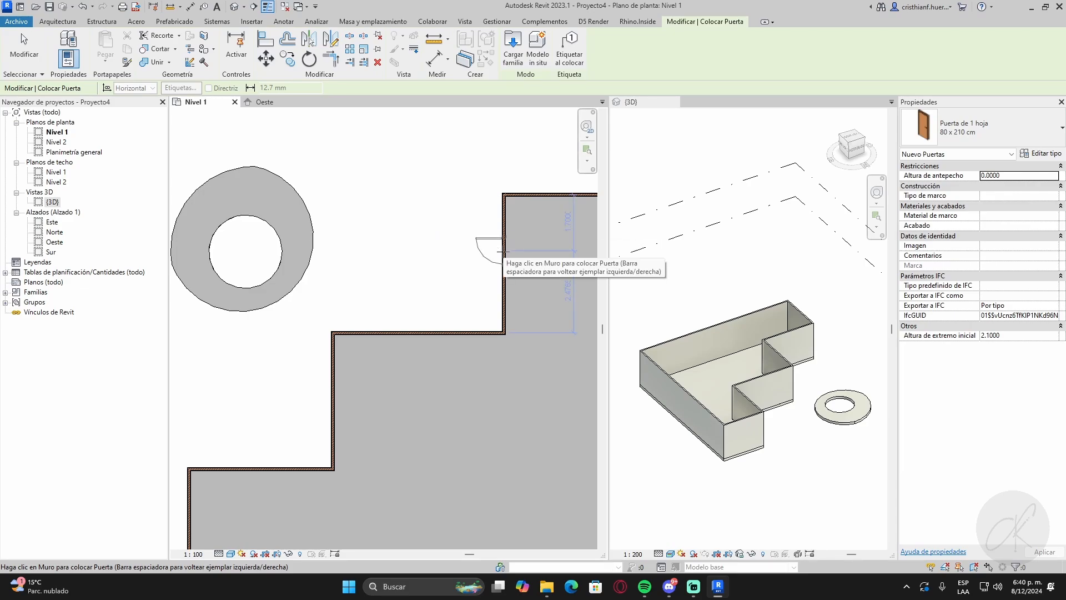
{"action": "scroll", "coordinate": [379, 278], "scroll_direction": "down", "scroll_amount": 3}
{"action": "left_click", "coordinate": [961, 131]}
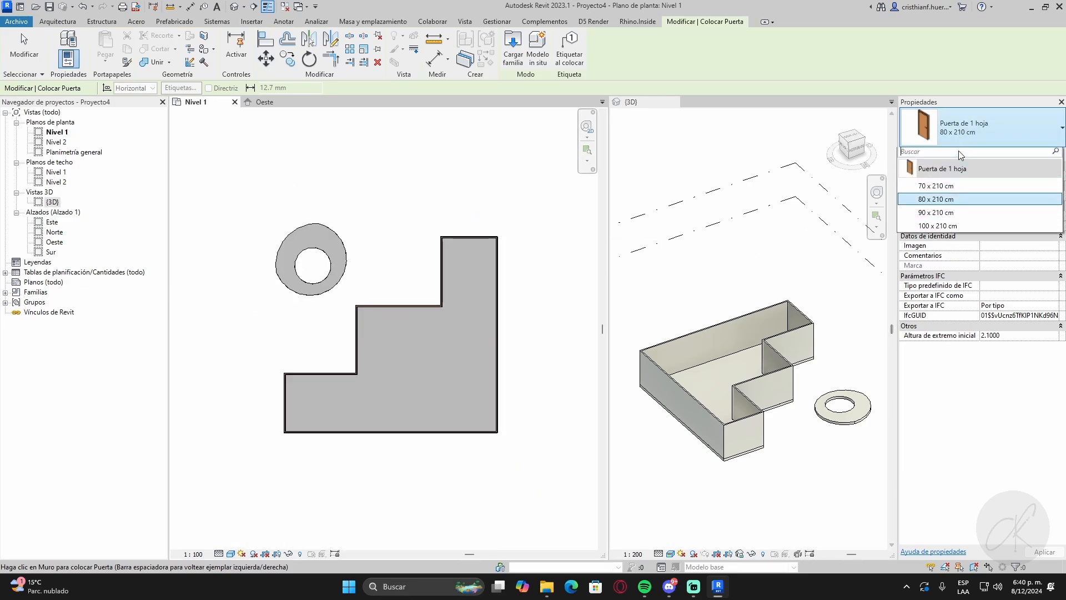
{"action": "left_click", "coordinate": [960, 228]}
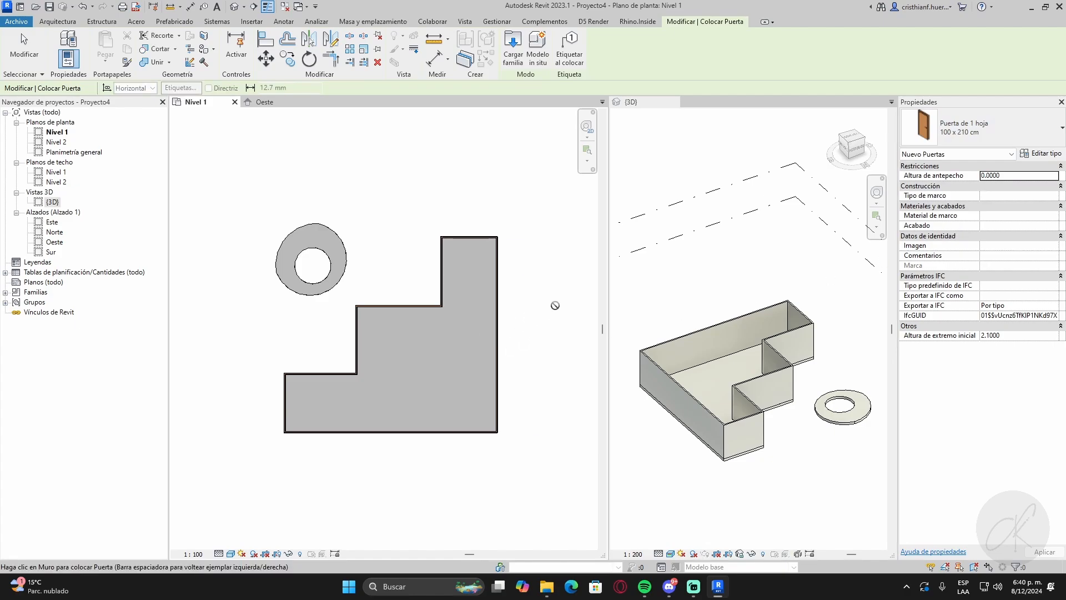
{"action": "scroll", "coordinate": [353, 354], "scroll_direction": "up", "scroll_amount": 3}
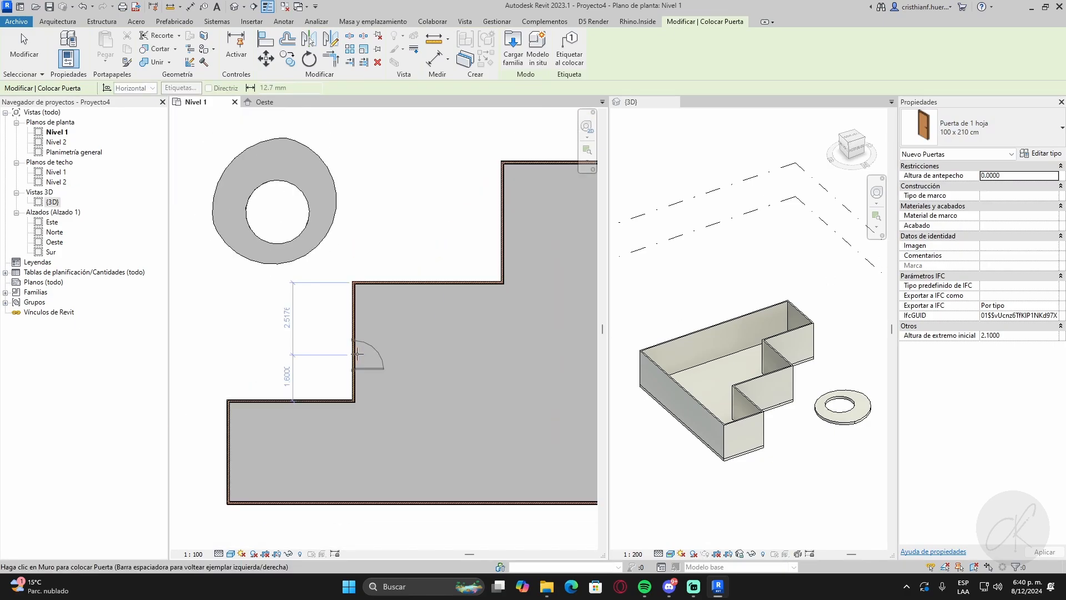
{"action": "scroll", "coordinate": [354, 354], "scroll_direction": "up", "scroll_amount": 2}
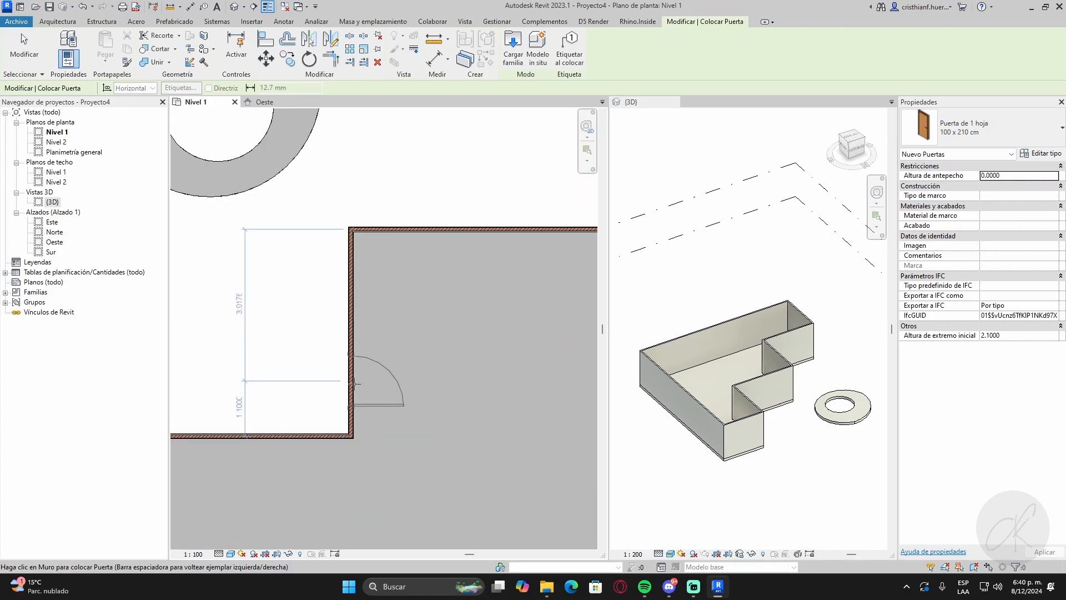
{"action": "scroll", "coordinate": [384, 287], "scroll_direction": "down", "scroll_amount": 4}
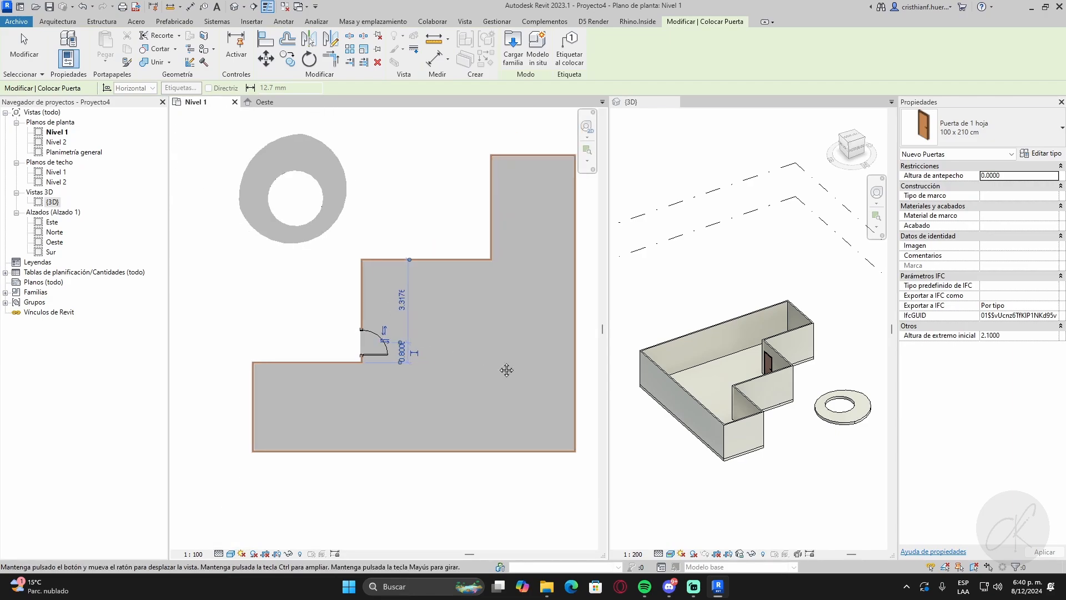
{"action": "key", "text": "Escape"}
{"action": "key", "text": "Escape"}
- Draw architectural partitions: one vertical from the middle step's upper wall, ending above the bottom wall, and a horizontal branch toward the right wall
{"action": "left_click", "coordinate": [60, 53]}
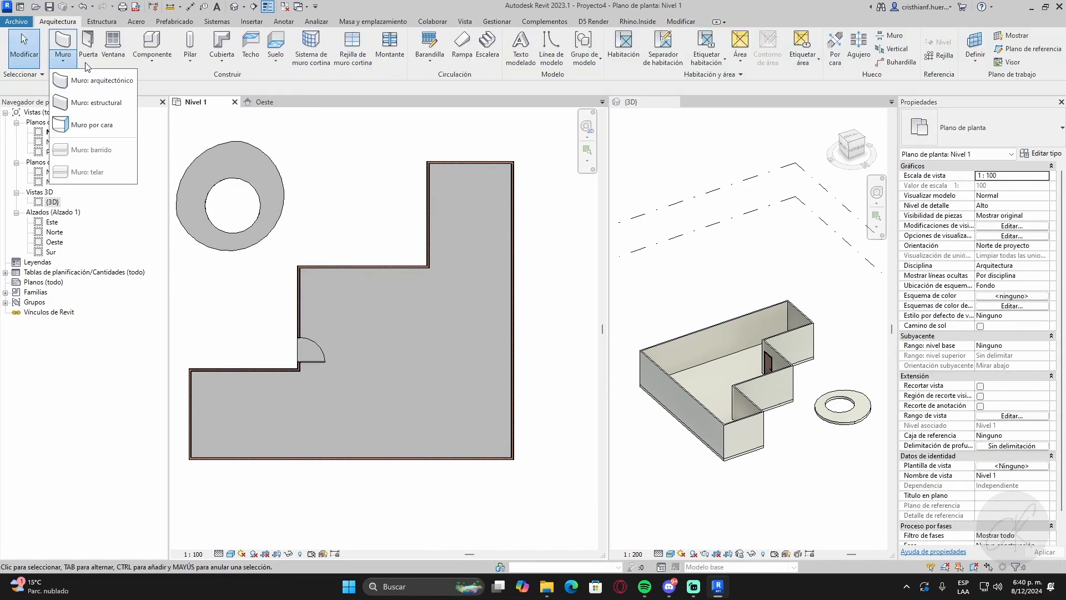
{"action": "left_click", "coordinate": [89, 79]}
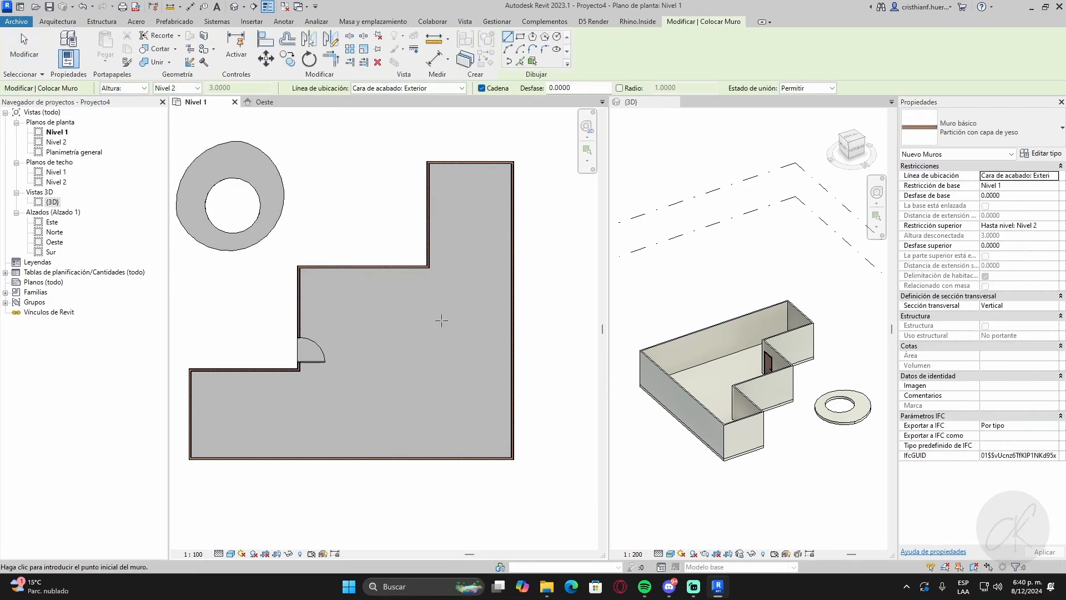
{"action": "left_click", "coordinate": [391, 268]}
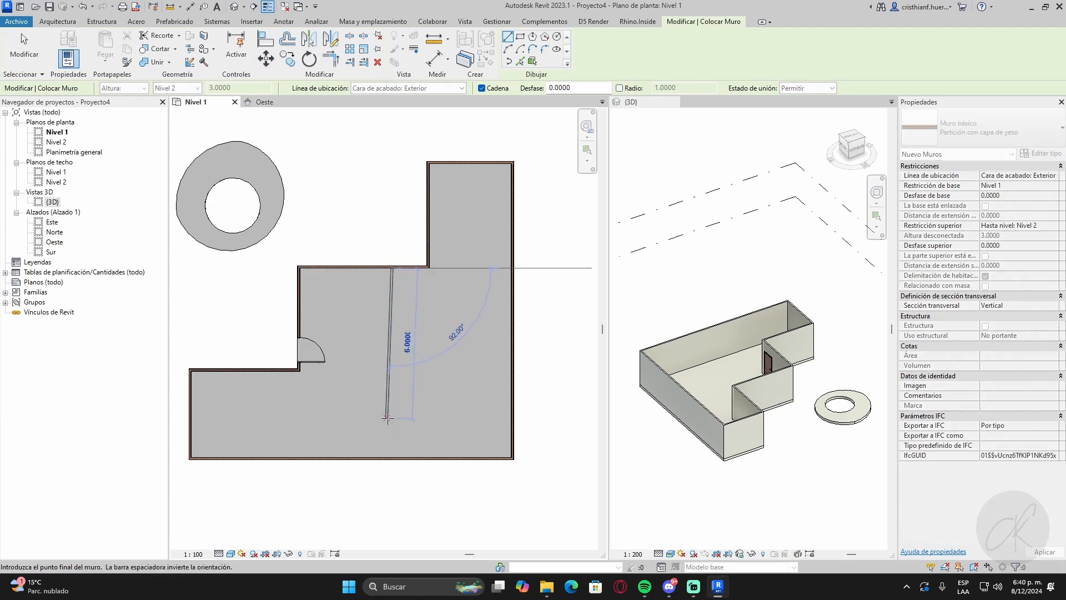
{"action": "left_click", "coordinate": [392, 425]}
{"action": "left_click", "coordinate": [484, 369]}
{"action": "key", "text": "Escape"}
- Draw a horizontal partition across the upper-right wing and a vertical one about 2.70 m long up from the bottom wall in the lower-left wing
{"action": "left_click", "coordinate": [512, 236]}
{"action": "left_click", "coordinate": [428, 237]}
{"action": "key", "text": "Escape"}
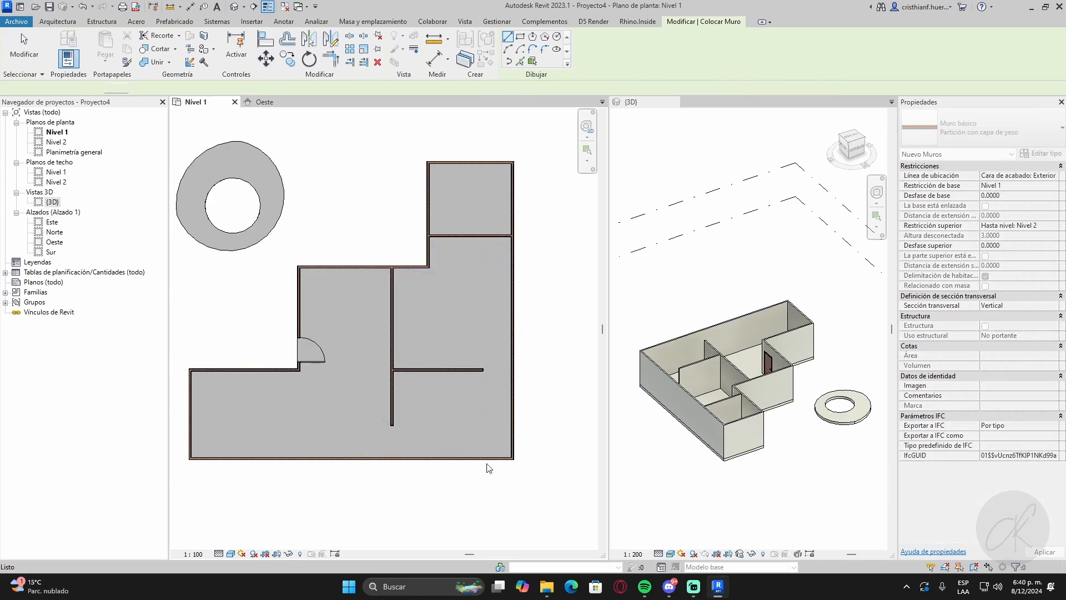
{"action": "left_click", "coordinate": [264, 458]}
{"action": "left_click", "coordinate": [264, 393]}
{"action": "key", "text": "Escape"}
{"action": "middle_click_drag", "start_coordinate": [426, 402], "coordinate": [431, 388]}
{"action": "key", "text": "Escape"}
{"action": "scroll", "coordinate": [752, 350], "scroll_direction": "down", "scroll_amount": 3}
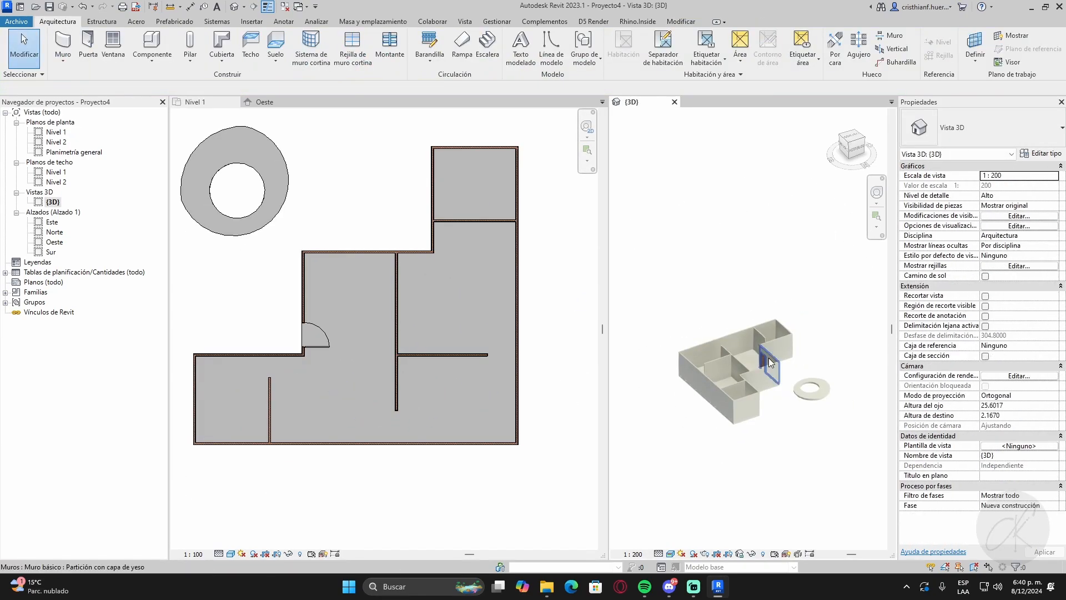
{"action": "scroll", "coordinate": [753, 424], "scroll_direction": "up", "scroll_amount": 4}
{"action": "middle_click_drag", "start_coordinate": [777, 451], "coordinate": [805, 438], "text": "shift"}
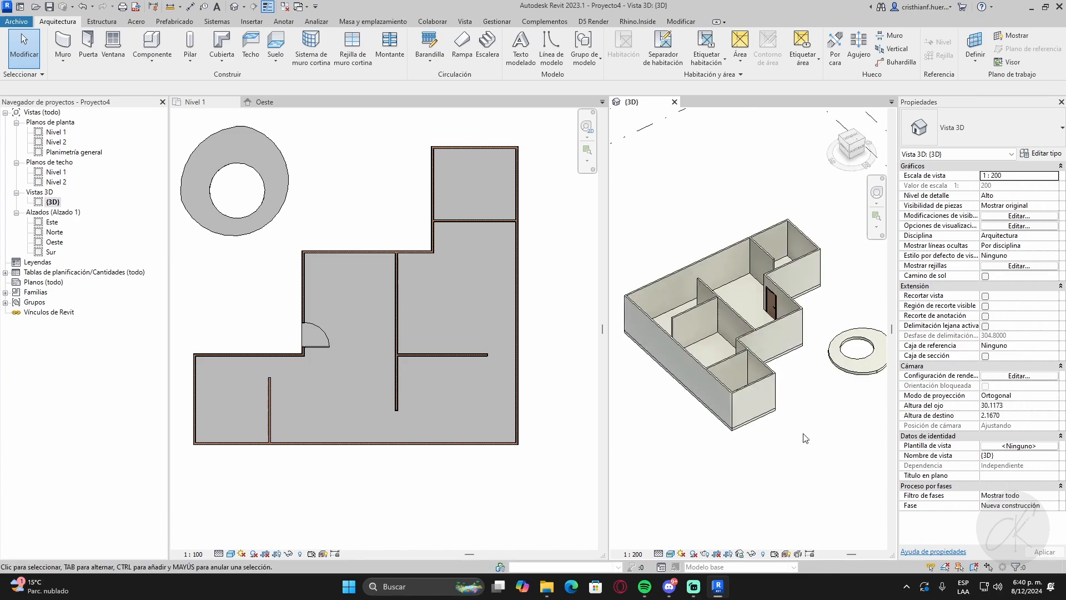
- Create a door similar to the existing 100 x 210 cm one and place it in the upper-right wing's partition near its left end
{"action": "left_click", "coordinate": [368, 368]}
{"action": "left_click", "coordinate": [356, 351]}
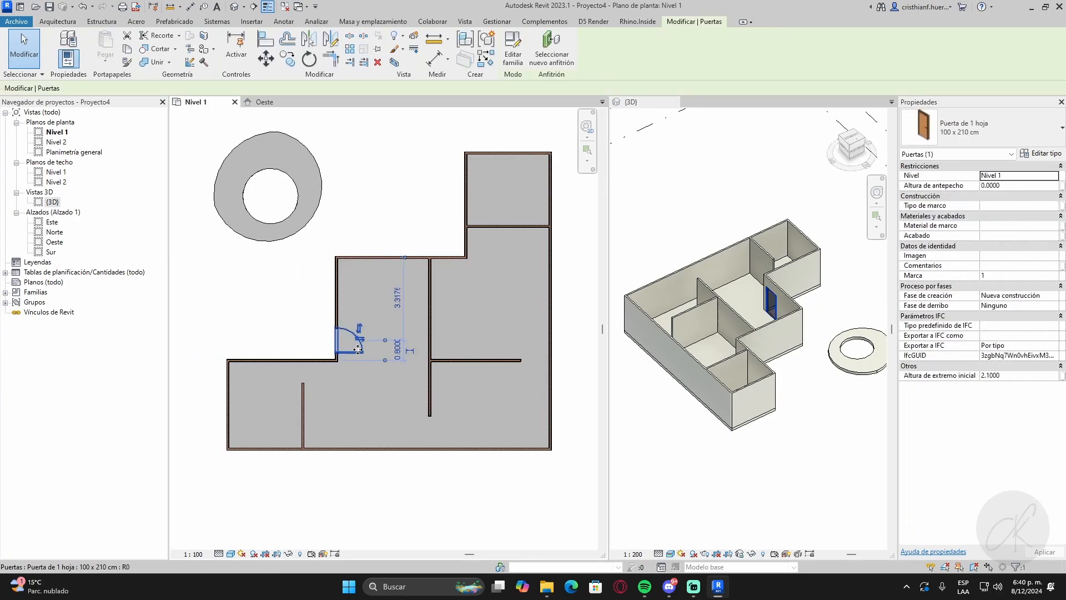
{"action": "left_click", "coordinate": [298, 332]}
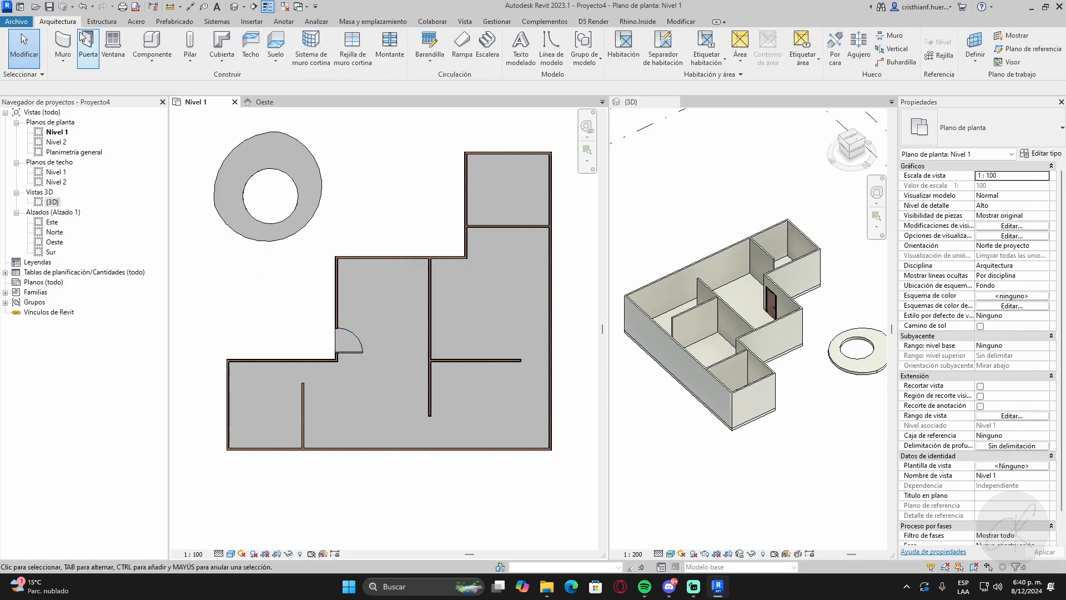
{"action": "left_click", "coordinate": [356, 353]}
{"action": "right_click", "coordinate": [355, 355]}
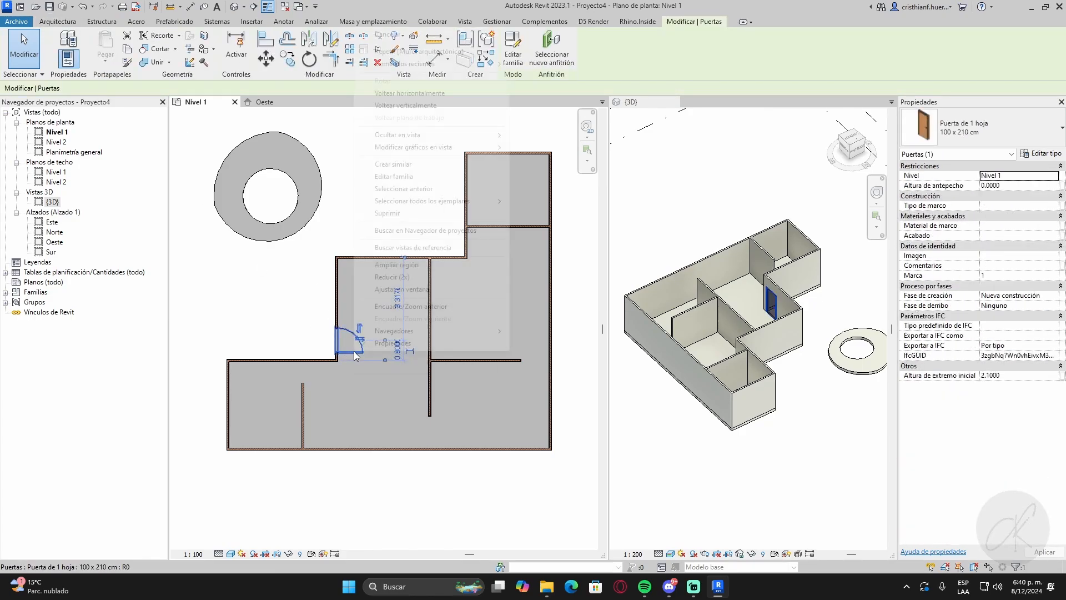
{"action": "left_click", "coordinate": [389, 174]}
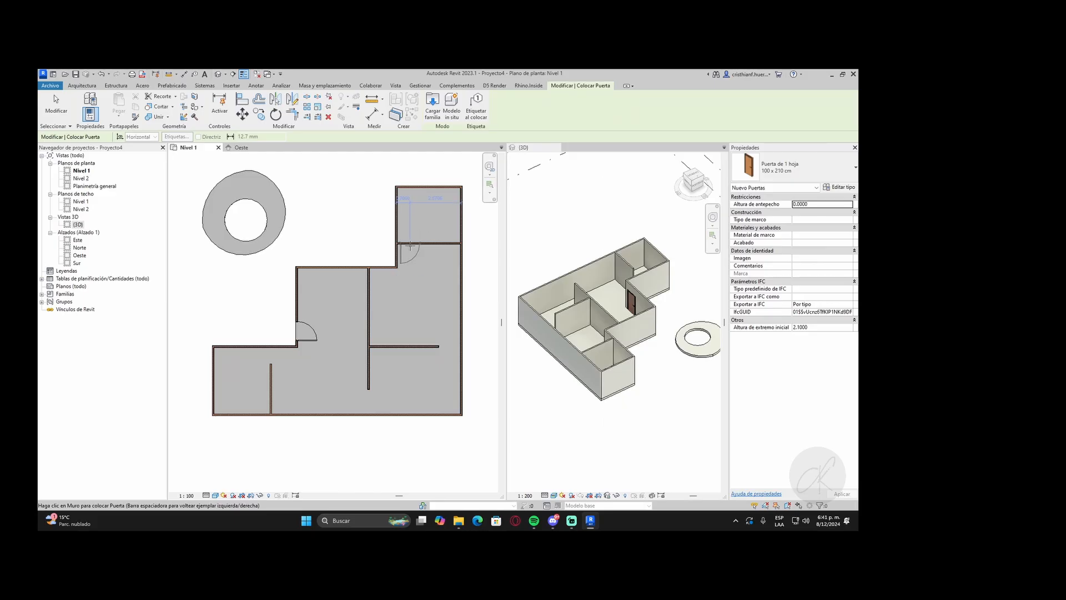
{"action": "scroll", "coordinate": [273, 376], "scroll_direction": "up", "scroll_amount": 3}
{"action": "key", "text": "Escape"}
{"action": "key", "text": "Escape"}
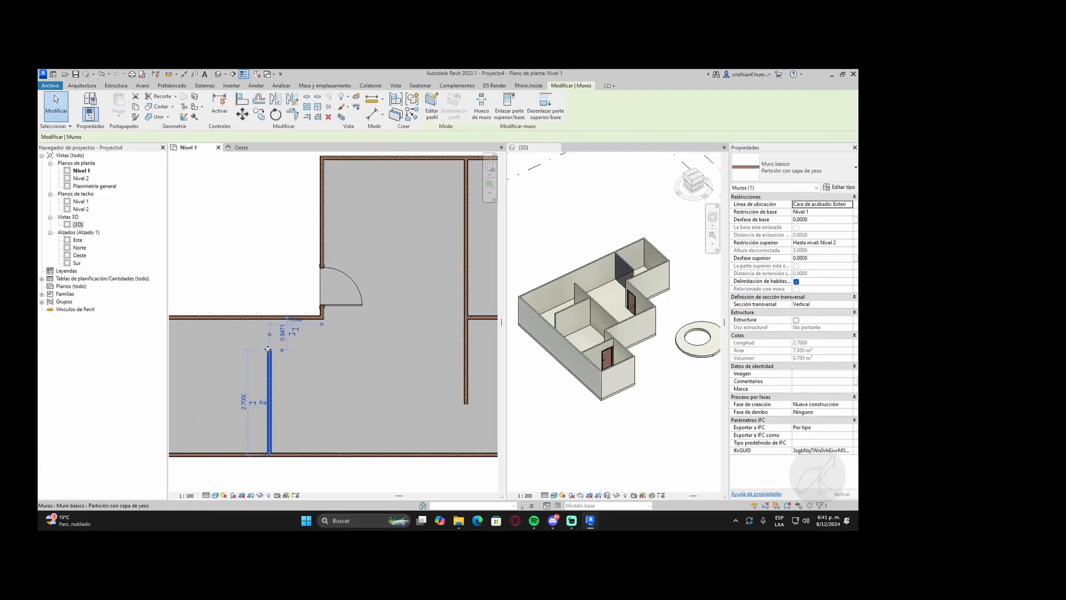
- Extend the lower-left wing's partition up to the exterior wall and place a 100 x 210 cm door near its upper end
{"action": "left_click", "coordinate": [107, 101]}
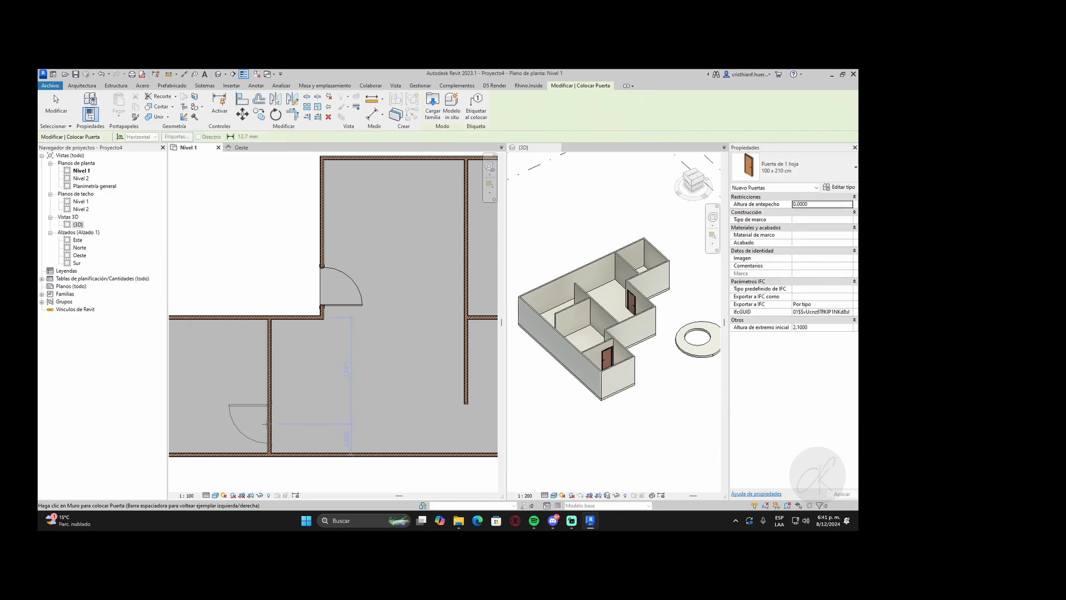
{"action": "scroll", "coordinate": [361, 360], "scroll_direction": "down", "scroll_amount": 2}
{"action": "key", "text": "Escape"}
{"action": "key", "text": "Escape"}
- Delete the long vertical partition in the middle of the plan
{"action": "scroll", "coordinate": [361, 359], "scroll_direction": "down", "scroll_amount": 2}
{"action": "left_click", "coordinate": [388, 344]}
{"action": "key", "text": "Delete"}
- Stretch the free-standing horizontal partition to meet the right exterior wall and shorten its left end
{"action": "scroll", "coordinate": [387, 339], "scroll_direction": "up", "scroll_amount": 2}
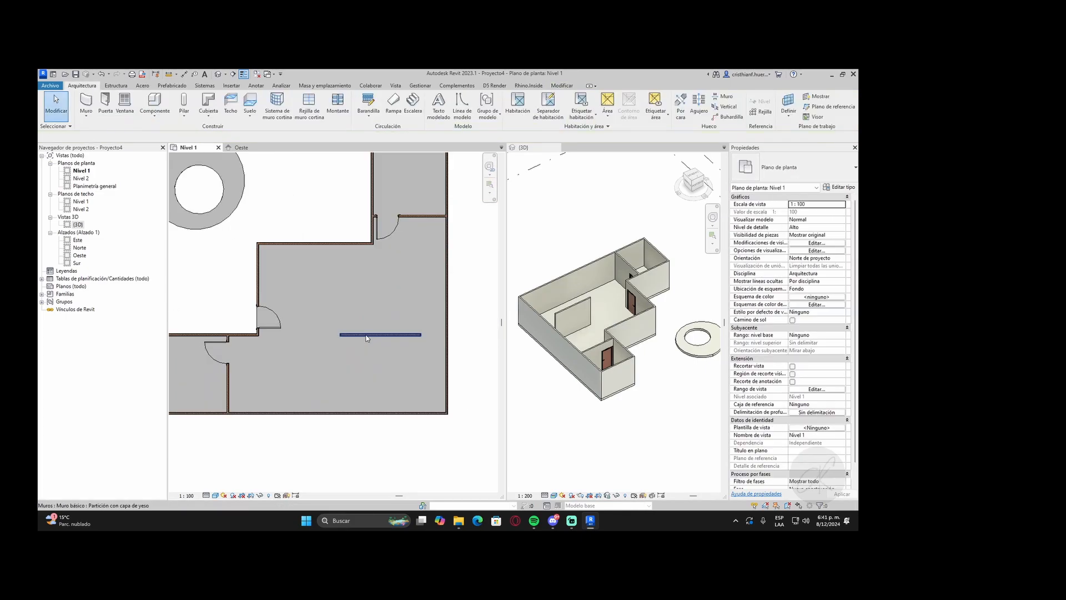
{"action": "left_click", "coordinate": [368, 335]}
{"action": "left_click_drag", "start_coordinate": [339, 335], "coordinate": [330, 333]}
{"action": "left_click_drag", "start_coordinate": [420, 334], "coordinate": [447, 333]}
{"action": "left_click_drag", "start_coordinate": [340, 334], "coordinate": [375, 335]}
{"action": "left_click", "coordinate": [389, 353]}
{"action": "scroll", "coordinate": [389, 354], "scroll_direction": "down", "scroll_amount": 2}
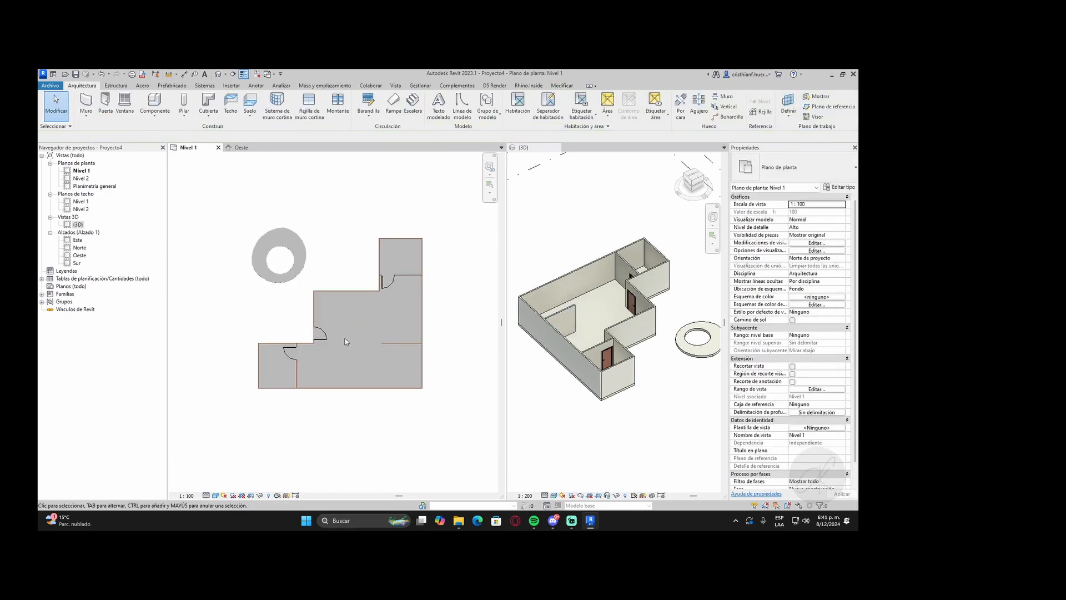
- Place a Ventana simple 120 x 120 cm window midway along the left exterior wall of the lower-left room and view it in 3D
{"action": "mouse_move", "coordinate": [593, 382]}
{"action": "middle_mouse_down", "text": "shift"}
{"action": "mouse_move", "coordinate": [580, 333]}
{"action": "mouse_move", "coordinate": [604, 374]}
{"action": "middle_mouse_up", "text": "shift"}
{"action": "middle_click_drag", "start_coordinate": [347, 355], "coordinate": [349, 372]}
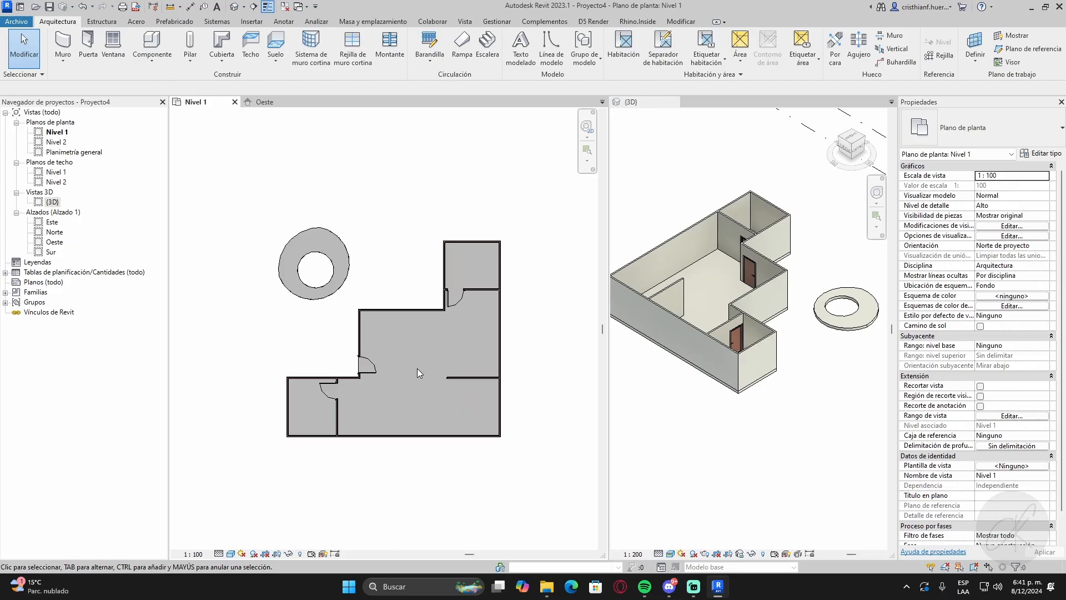
{"action": "mouse_move", "coordinate": [752, 423]}
{"action": "middle_mouse_down", "text": "shift"}
{"action": "mouse_move", "coordinate": [784, 319]}
{"action": "mouse_move", "coordinate": [647, 388]}
{"action": "mouse_move", "coordinate": [778, 421]}
{"action": "mouse_move", "coordinate": [742, 384]}
{"action": "mouse_move", "coordinate": [740, 421]}
{"action": "middle_mouse_up", "text": "shift"}
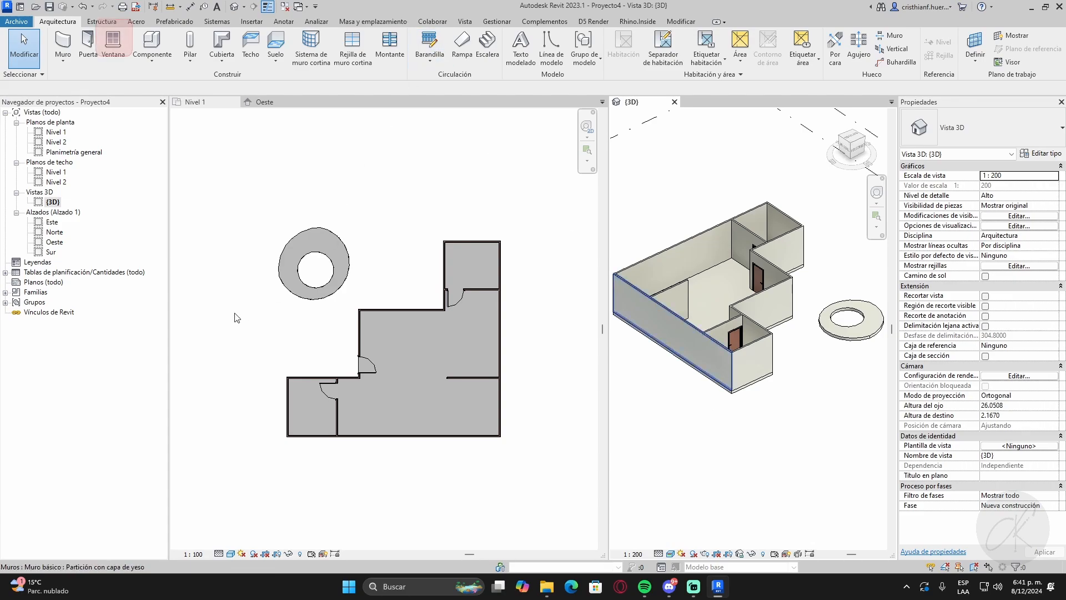
{"action": "left_click", "coordinate": [113, 46]}
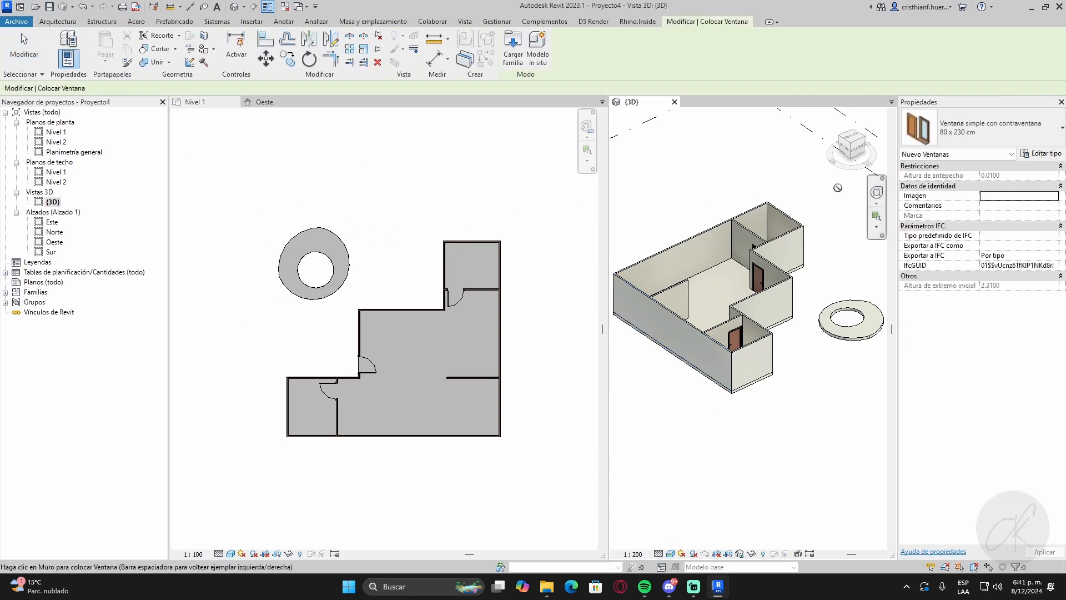
{"action": "left_click", "coordinate": [933, 140]}
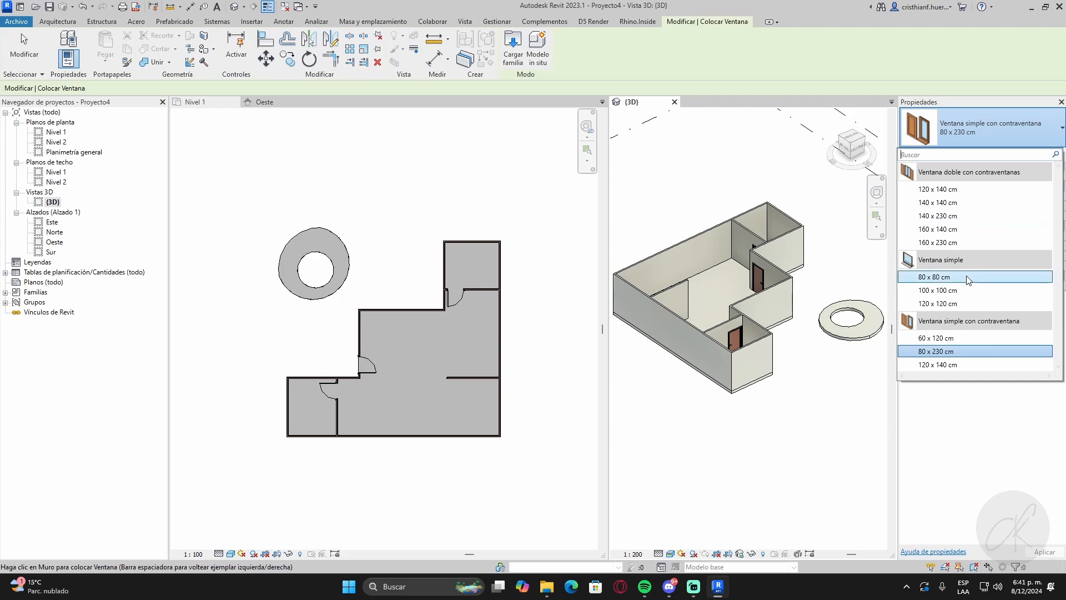
{"action": "left_click", "coordinate": [956, 303]}
{"action": "scroll", "coordinate": [290, 388], "scroll_direction": "up", "scroll_amount": 6}
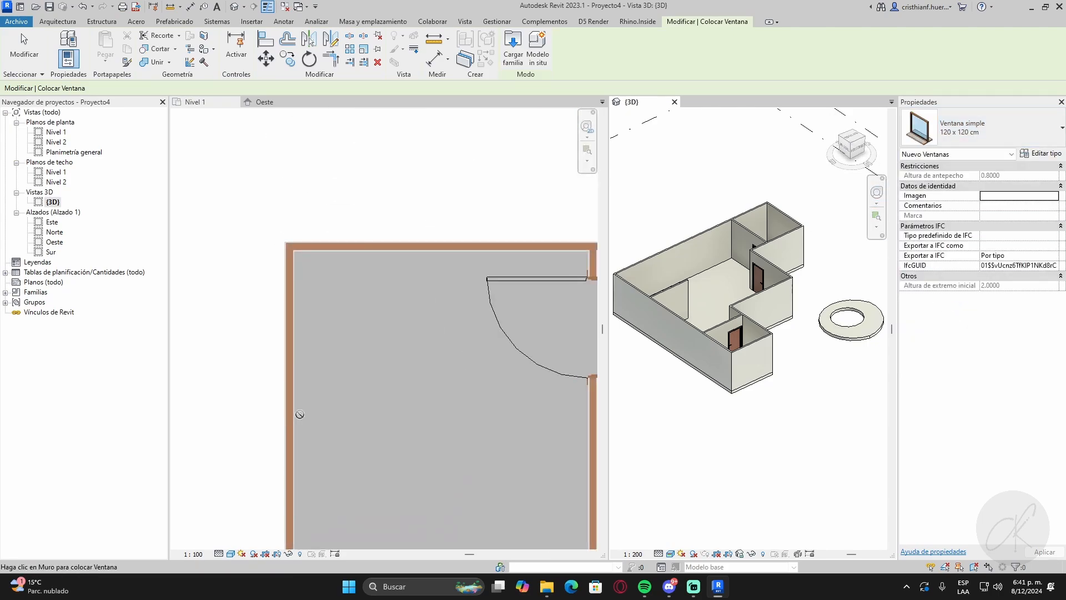
{"action": "left_click", "coordinate": [330, 360]}
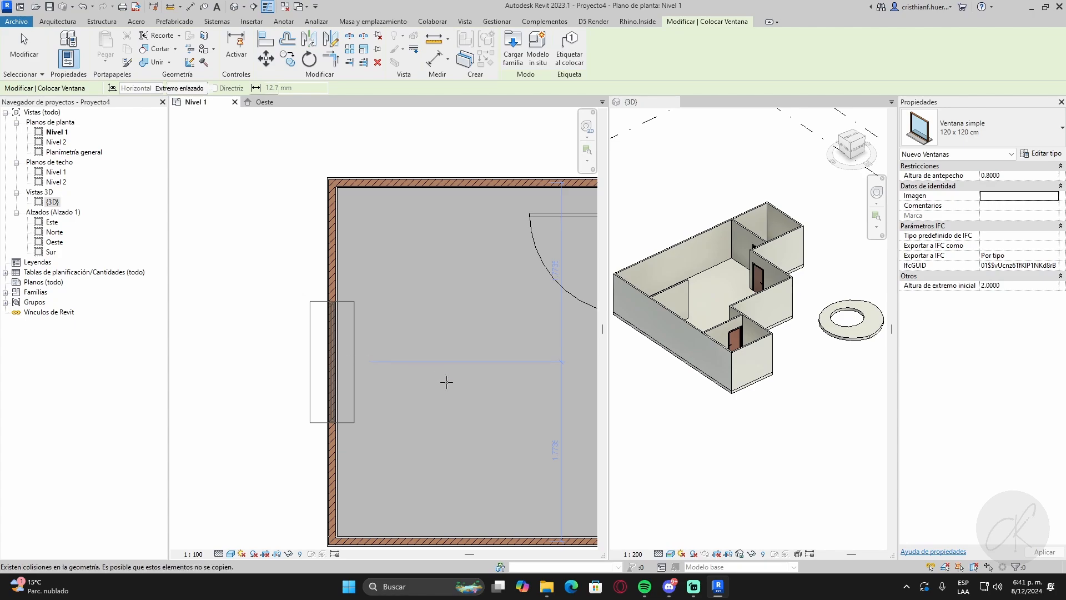
{"action": "left_click", "coordinate": [805, 386]}
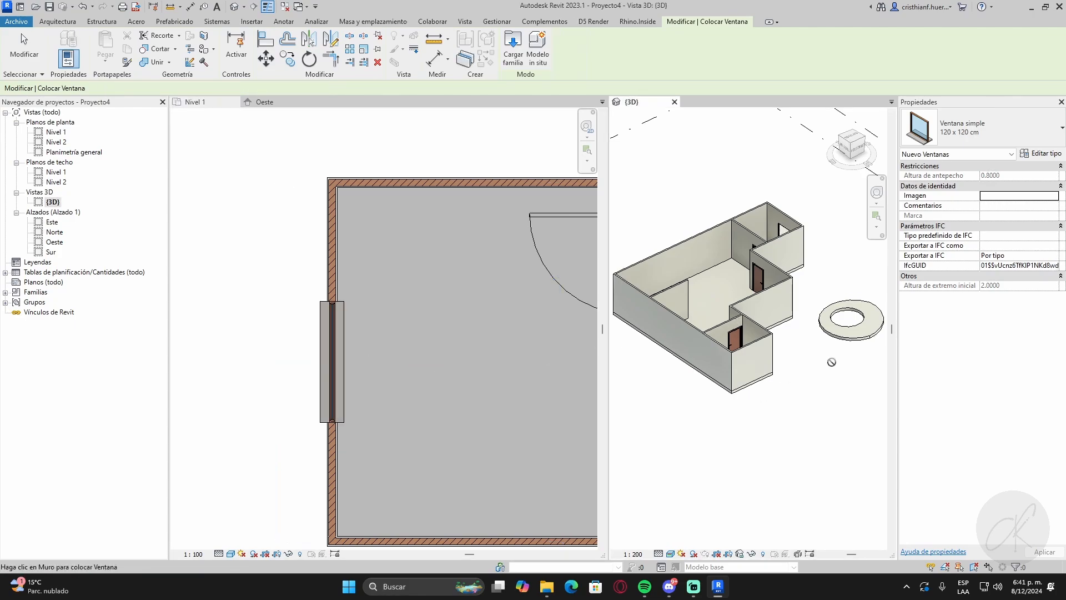
{"action": "scroll", "coordinate": [744, 400], "scroll_direction": "up", "scroll_amount": 5}
{"action": "scroll", "coordinate": [697, 379], "scroll_direction": "up", "scroll_amount": 8}
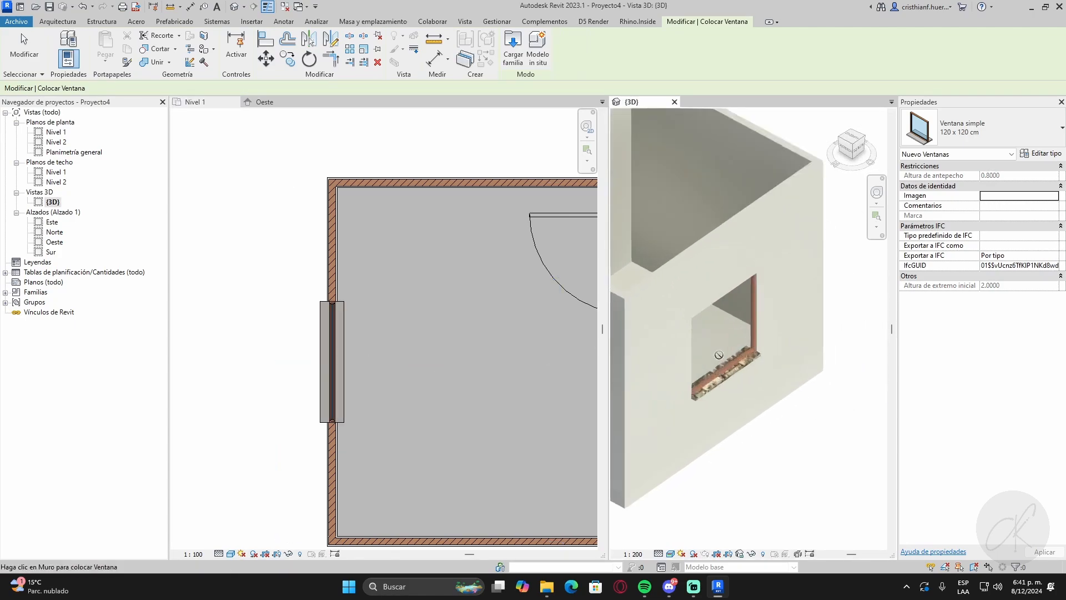
- End window placement and examine the new window's frame and stone sill up close in 3D
{"action": "key", "text": "Escape"}
{"action": "key", "text": "Escape"}
{"action": "scroll", "coordinate": [725, 358], "scroll_direction": "down", "scroll_amount": 6}
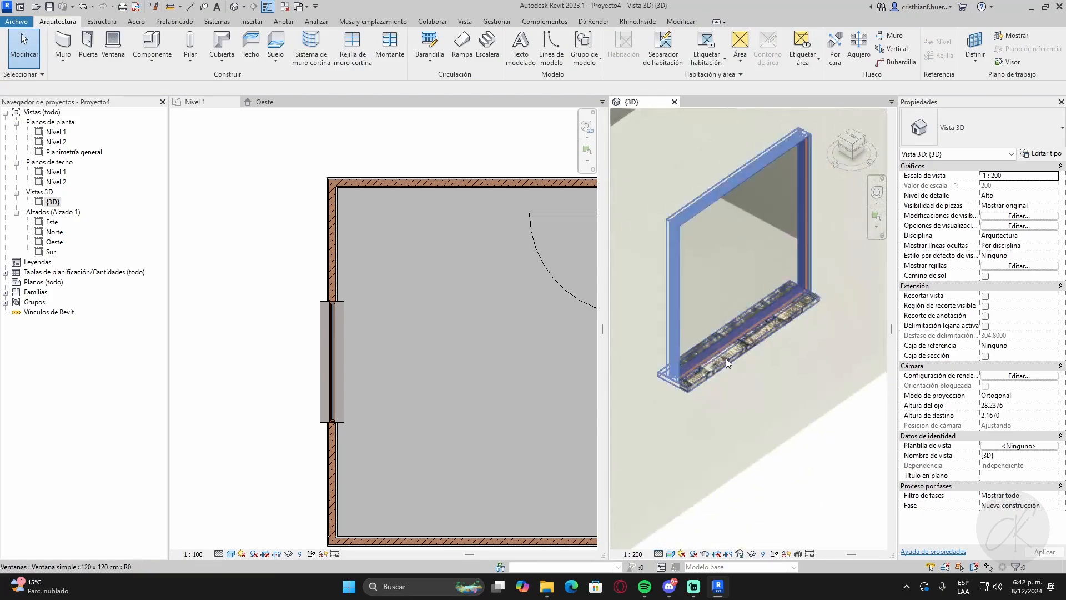
{"action": "left_click", "coordinate": [725, 358]}
{"action": "key", "text": "Escape"}
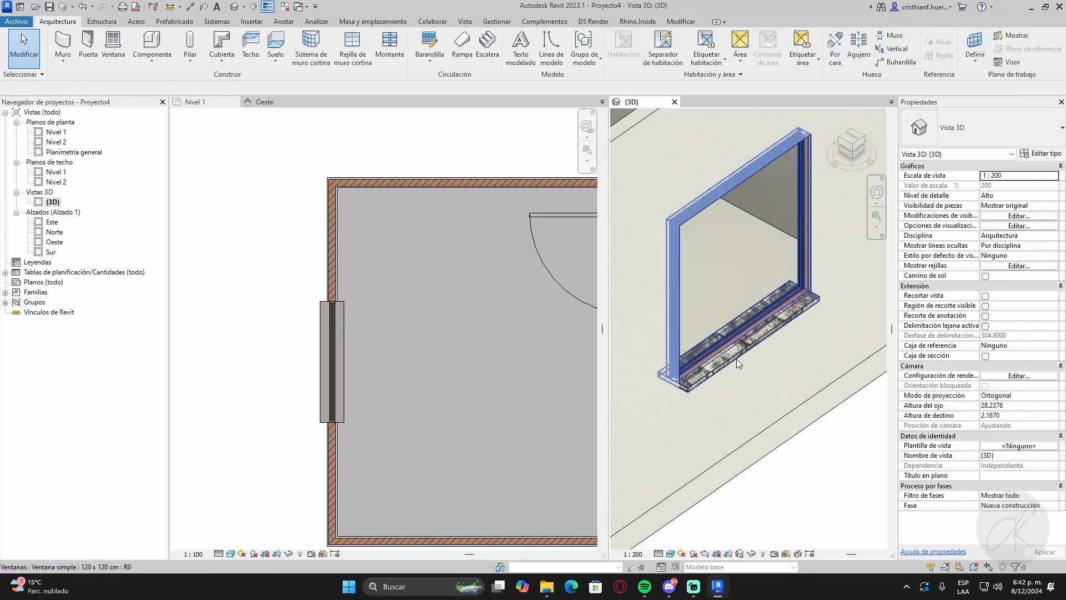
{"action": "left_click", "coordinate": [736, 358]}
{"action": "scroll", "coordinate": [685, 389], "scroll_direction": "up", "scroll_amount": 4}
{"action": "scroll", "coordinate": [684, 389], "scroll_direction": "down", "scroll_amount": 5}
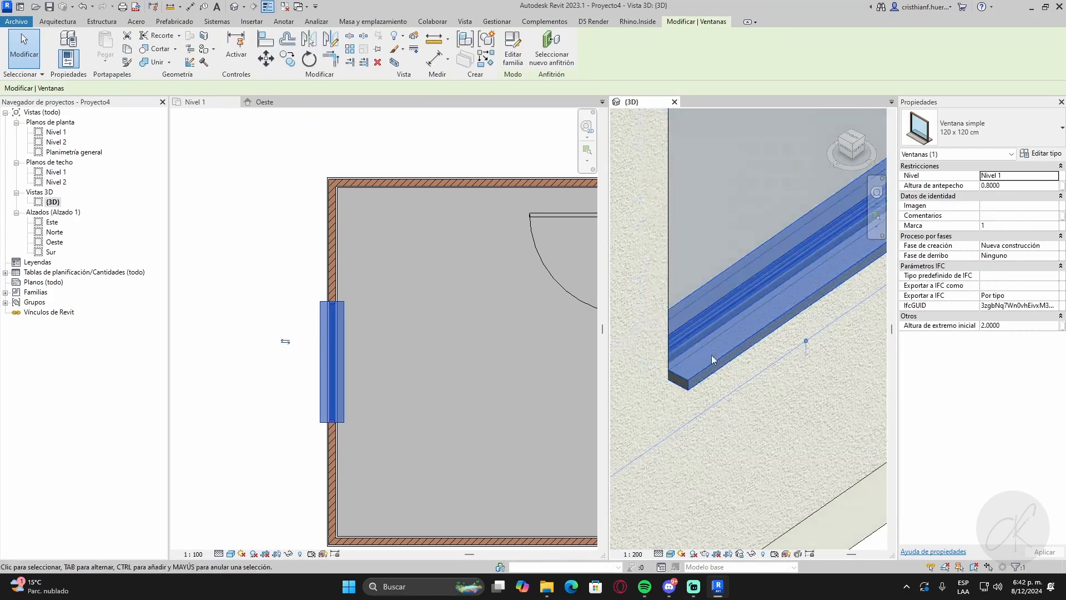
{"action": "key", "text": "Escape"}
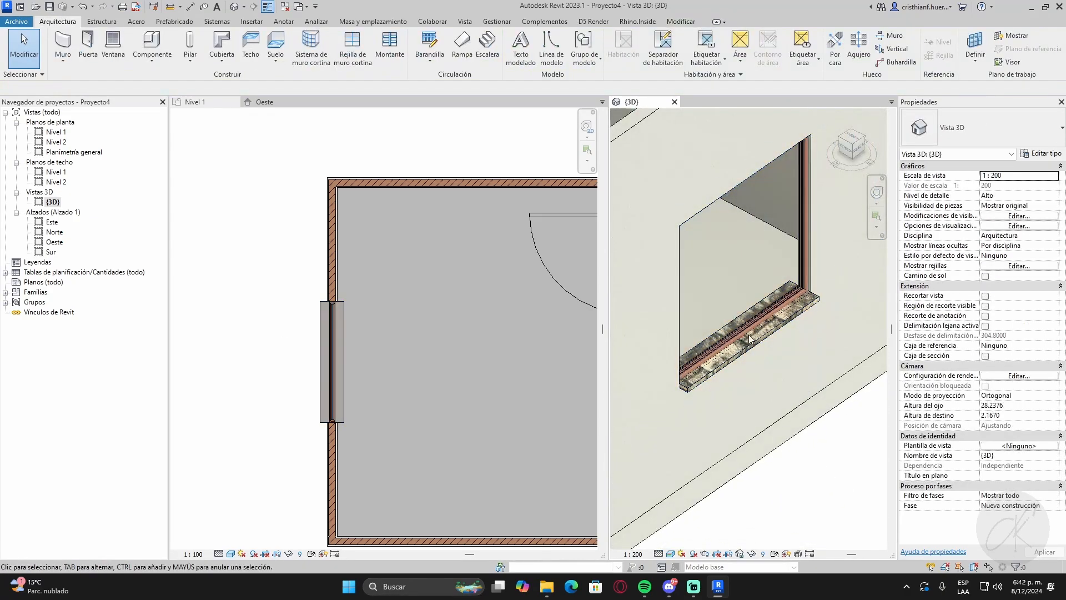
- Duplicate the window's type as 120 x 120 cm 2 and set its Anchura to 2.0000
{"action": "left_click", "coordinate": [785, 325]}
{"action": "scroll", "coordinate": [785, 322], "scroll_direction": "up", "scroll_amount": 3}
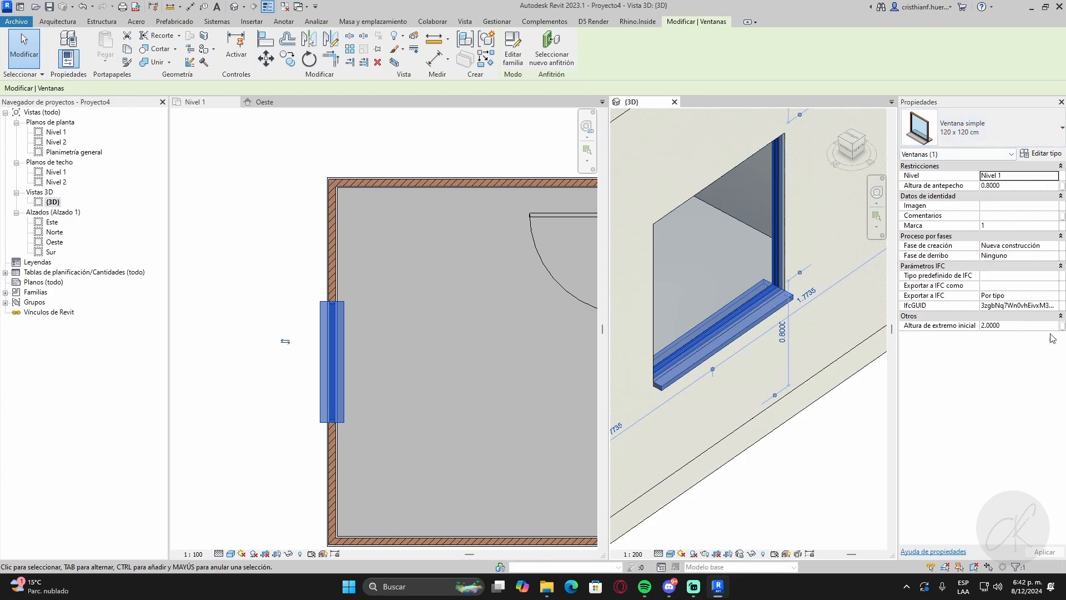
{"action": "left_click", "coordinate": [1040, 153]}
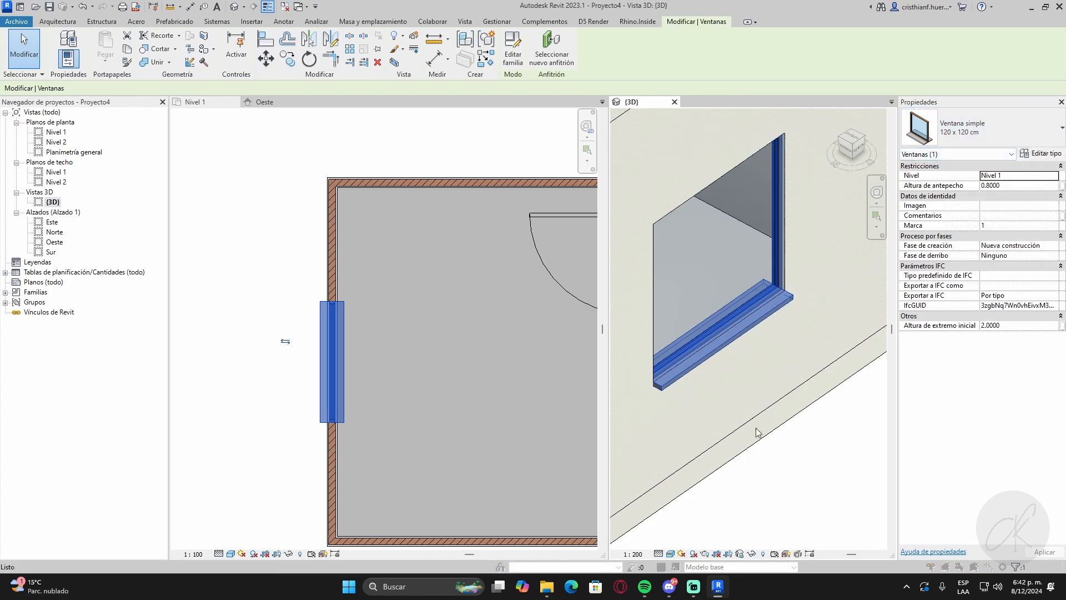
{"action": "left_click_drag", "start_coordinate": [605, 173], "coordinate": [722, 170]}
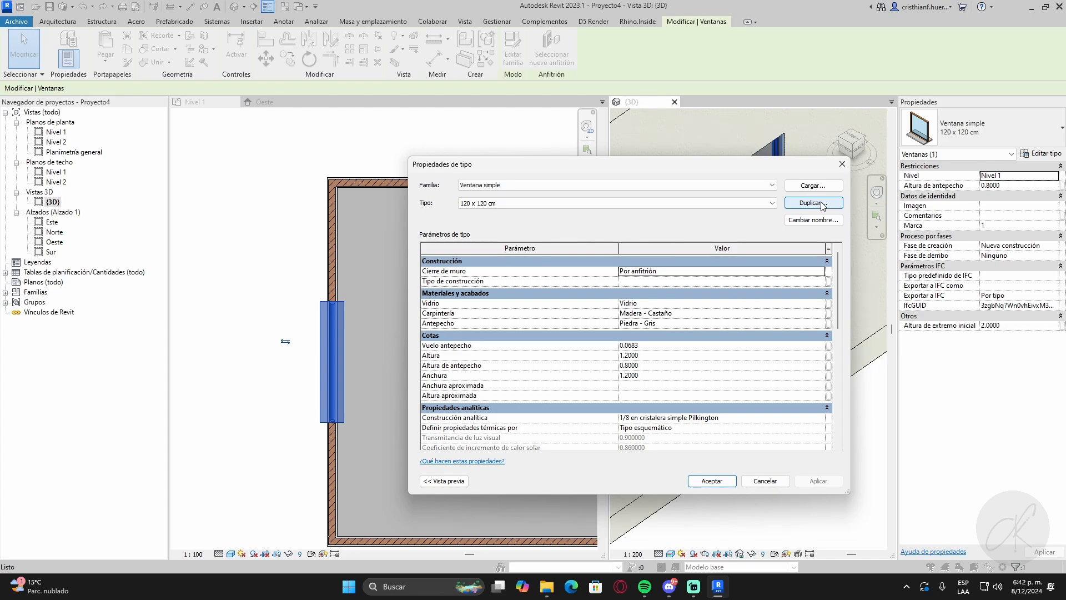
{"action": "left_click", "coordinate": [821, 203]}
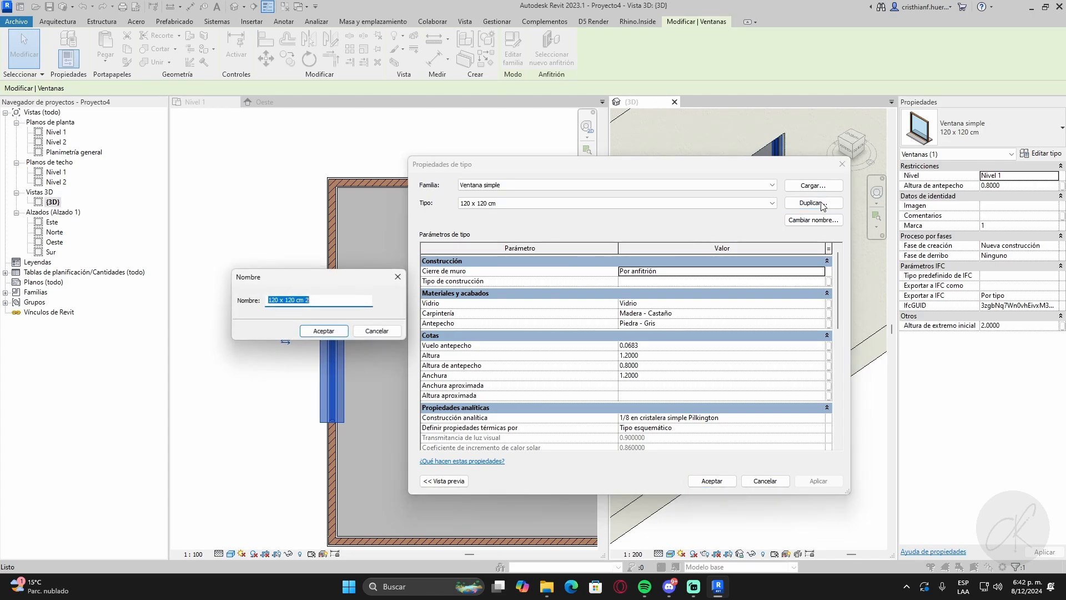
{"action": "left_click", "coordinate": [324, 330]}
{"action": "left_click_drag", "start_coordinate": [585, 174], "coordinate": [697, 173]}
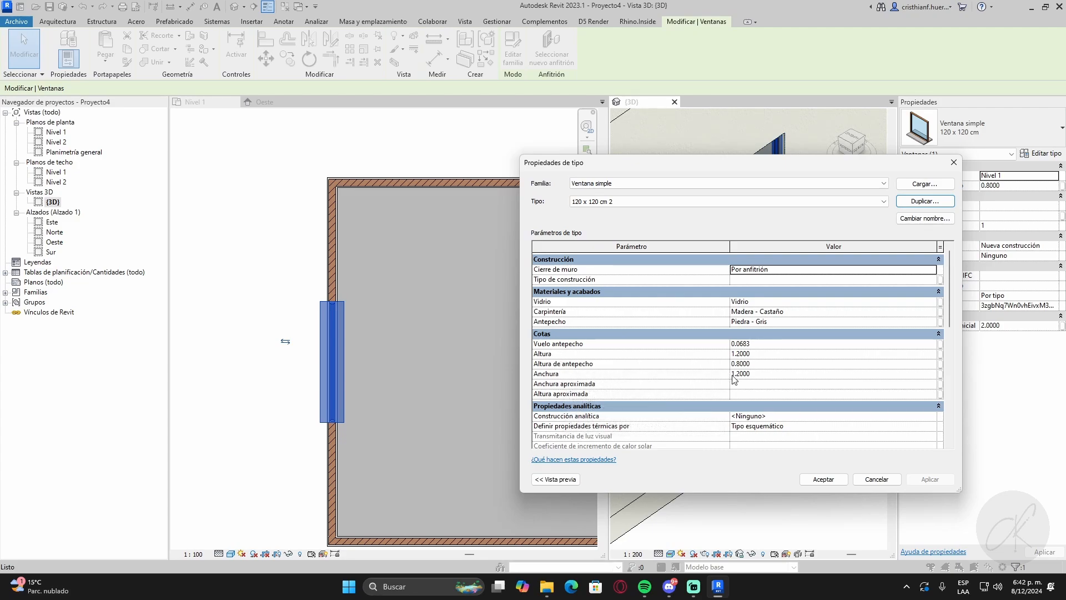
{"action": "left_click", "coordinate": [755, 374]}
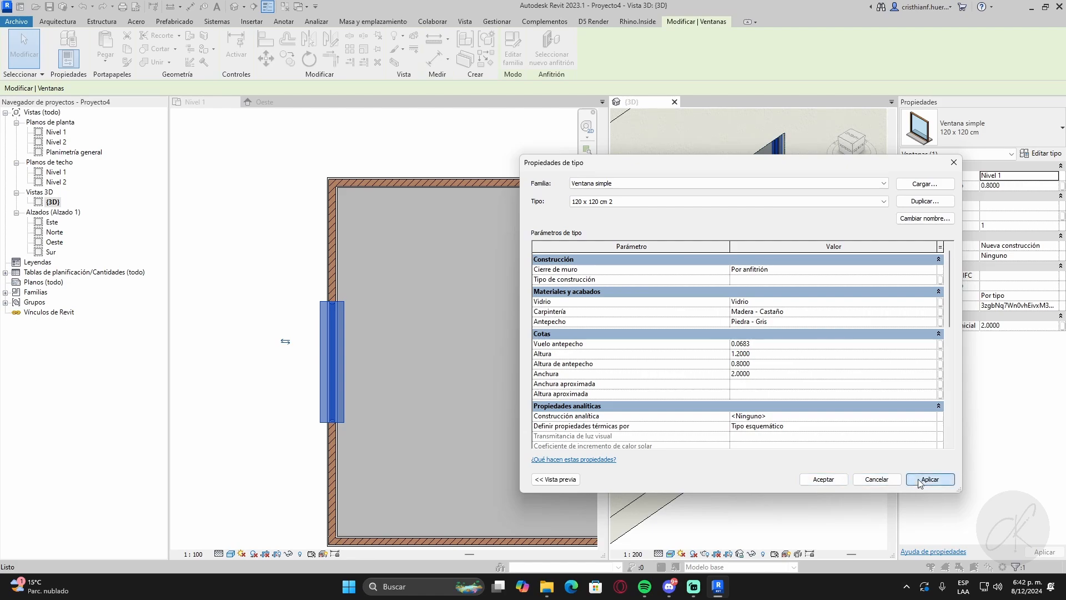
{"action": "left_click", "coordinate": [840, 480]}
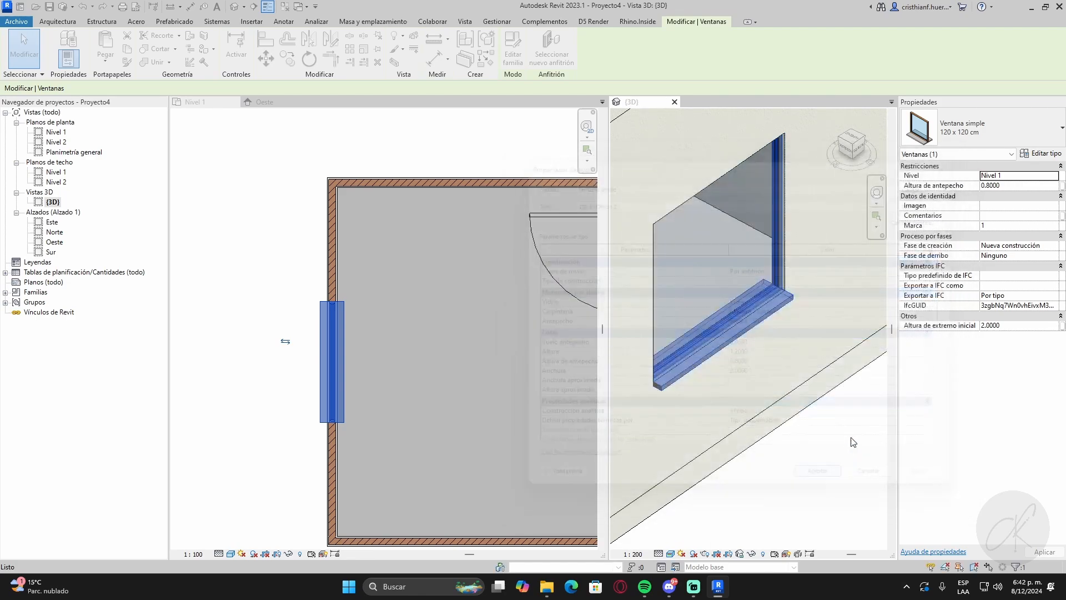
- Examine the widened window in 3D, focusing on how its stone sill projects from the wall
{"action": "left_click", "coordinate": [820, 362]}
{"action": "scroll", "coordinate": [796, 350], "scroll_direction": "down", "scroll_amount": 3}
{"action": "mouse_move", "coordinate": [796, 358]}
{"action": "middle_mouse_down", "text": "shift"}
{"action": "mouse_move", "coordinate": [794, 345]}
{"action": "mouse_move", "coordinate": [809, 357]}
{"action": "middle_mouse_up", "text": "shift"}
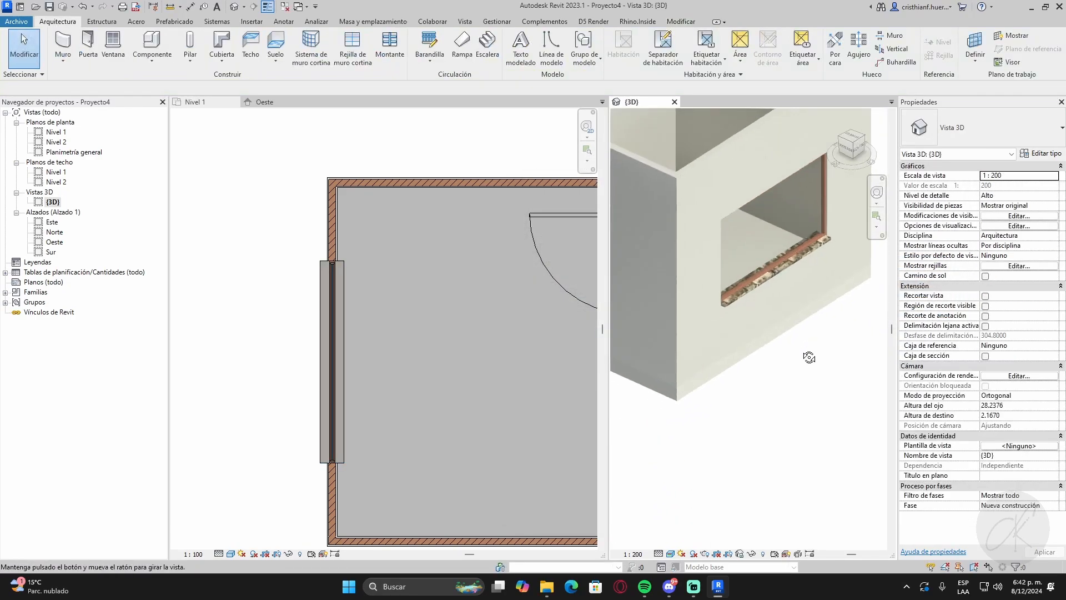
{"action": "left_click", "coordinate": [769, 276]}
{"action": "middle_click_drag", "start_coordinate": [775, 389], "coordinate": [811, 422]}
{"action": "left_click", "coordinate": [826, 450]}
{"action": "scroll", "coordinate": [825, 450], "scroll_direction": "up", "scroll_amount": 3}
{"action": "left_click", "coordinate": [791, 306]}
{"action": "left_click", "coordinate": [835, 431]}
{"action": "scroll", "coordinate": [834, 431], "scroll_direction": "down", "scroll_amount": 2}
{"action": "scroll", "coordinate": [826, 435], "scroll_direction": "up", "scroll_amount": 2}
{"action": "scroll", "coordinate": [647, 395], "scroll_direction": "up", "scroll_amount": 5}
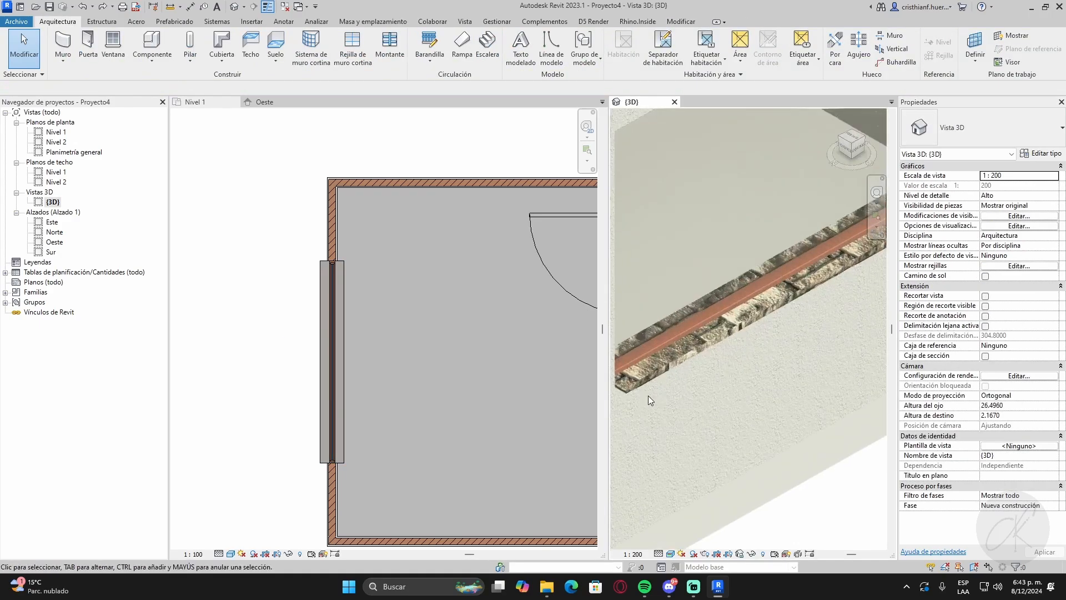
{"action": "middle_click_drag", "start_coordinate": [638, 398], "coordinate": [744, 378]}
{"action": "left_click", "coordinate": [744, 378]}
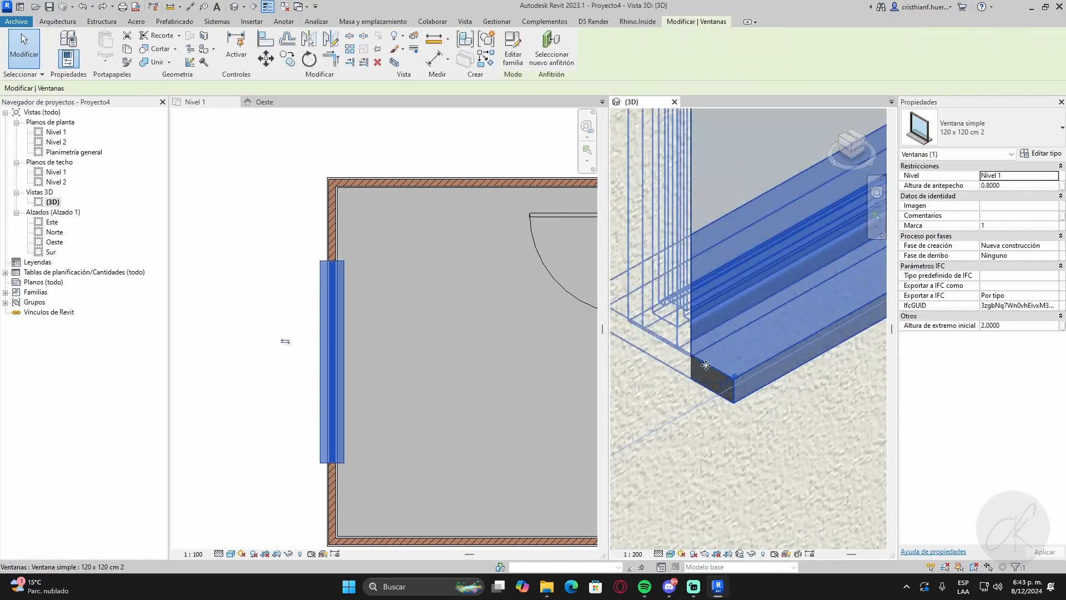
{"action": "scroll", "coordinate": [715, 382], "scroll_direction": "down", "scroll_amount": 4}
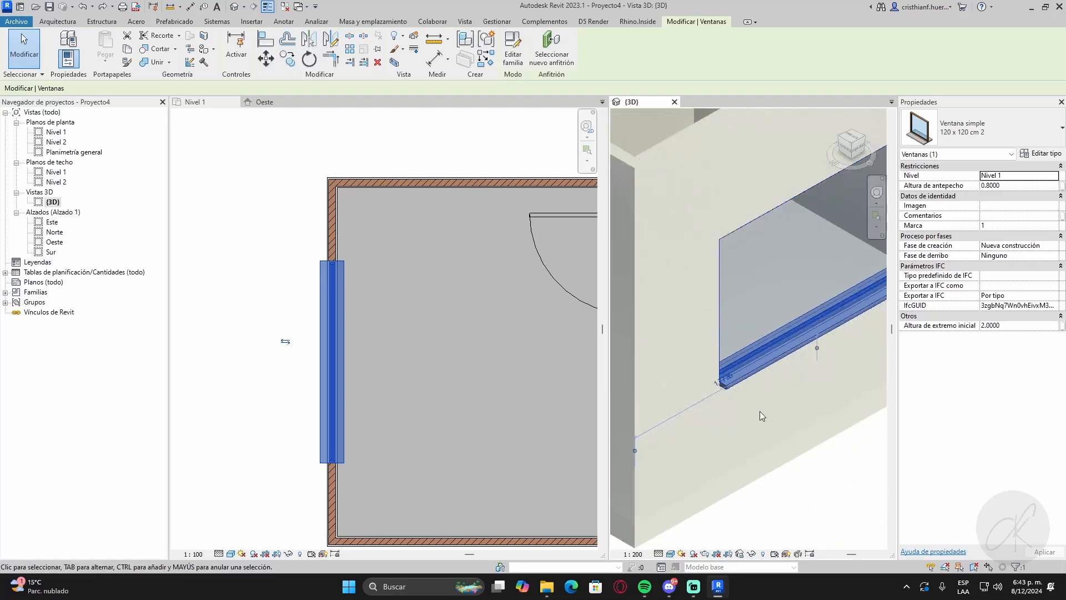
{"action": "key", "text": "Escape"}
{"action": "scroll", "coordinate": [684, 382], "scroll_direction": "up", "scroll_amount": 5}
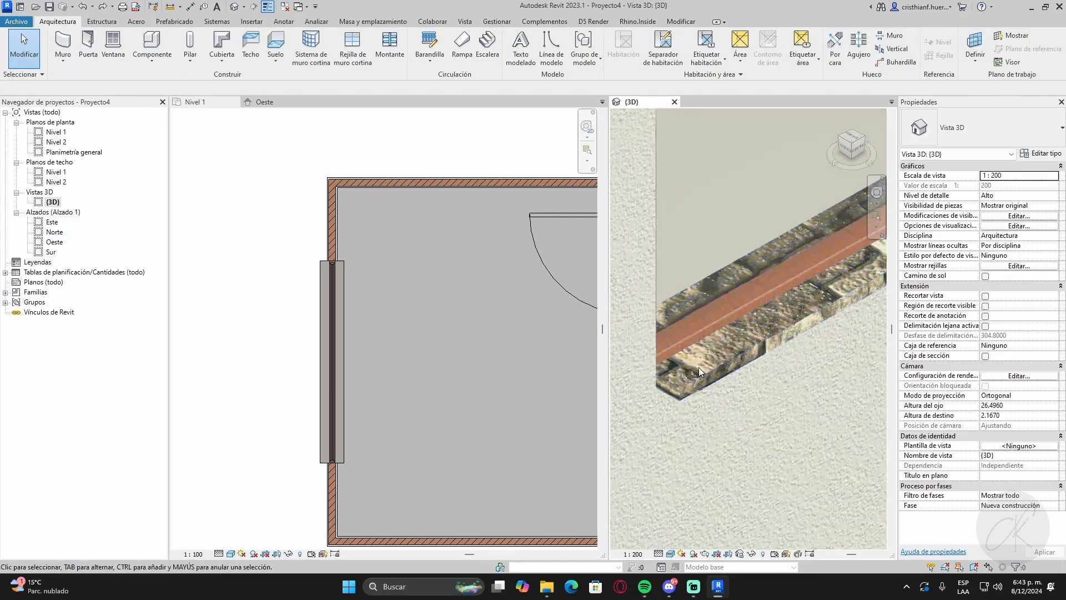
- Set the sill projection (Vuelo antepecho) of window type 120 x 120 cm 2 to 0
{"action": "left_click", "coordinate": [706, 383]}
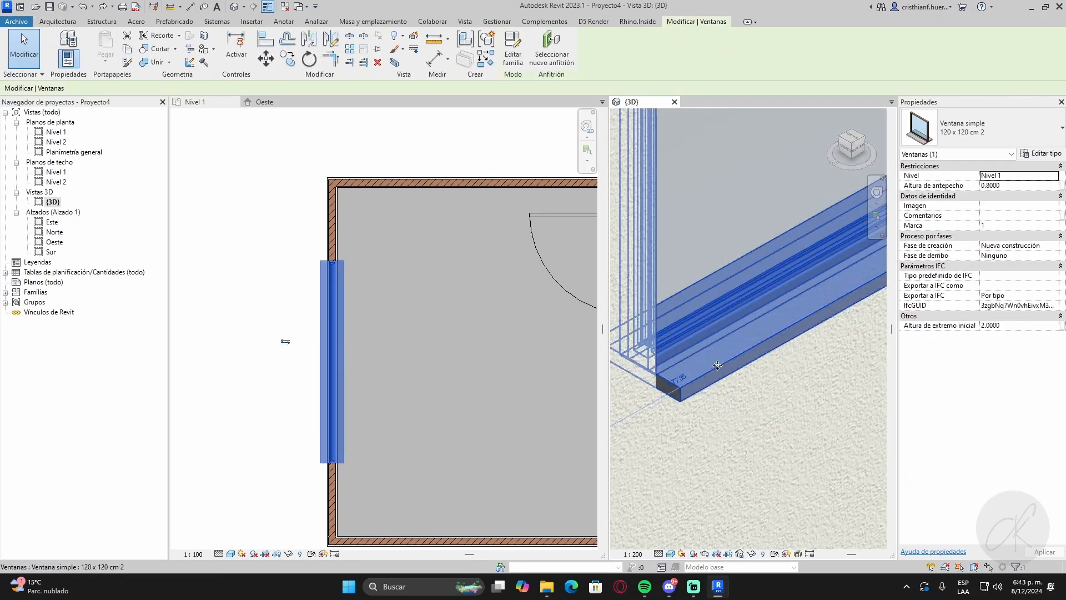
{"action": "scroll", "coordinate": [797, 411], "scroll_direction": "up", "scroll_amount": 3}
{"action": "scroll", "coordinate": [798, 410], "scroll_direction": "down", "scroll_amount": 3}
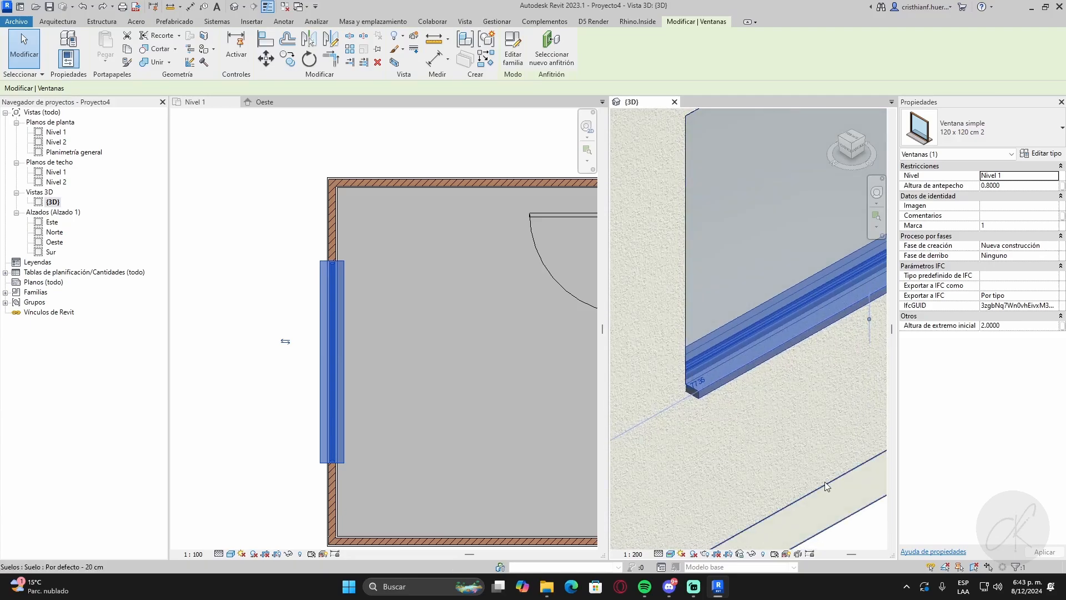
{"action": "left_click", "coordinate": [1040, 155]}
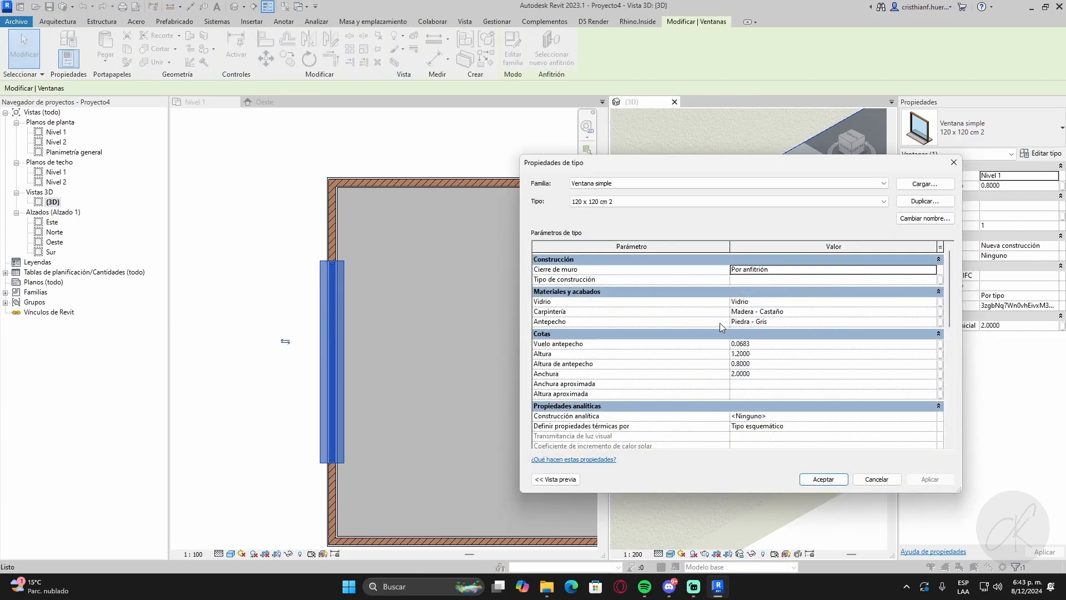
{"action": "scroll", "coordinate": [721, 322], "scroll_direction": "down", "scroll_amount": 10}
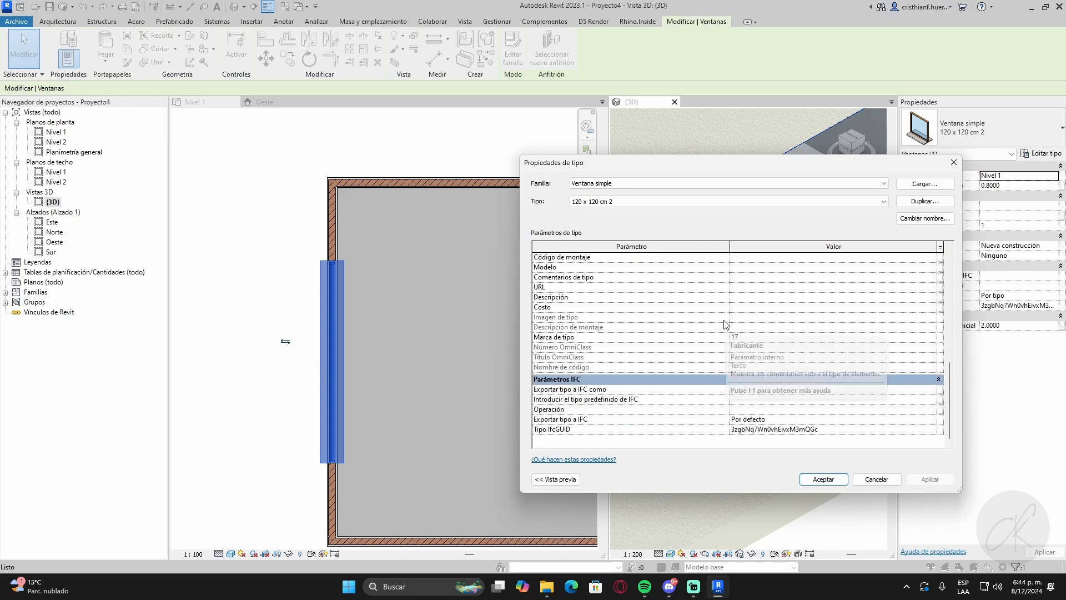
{"action": "scroll", "coordinate": [721, 336], "scroll_direction": "up", "scroll_amount": 10}
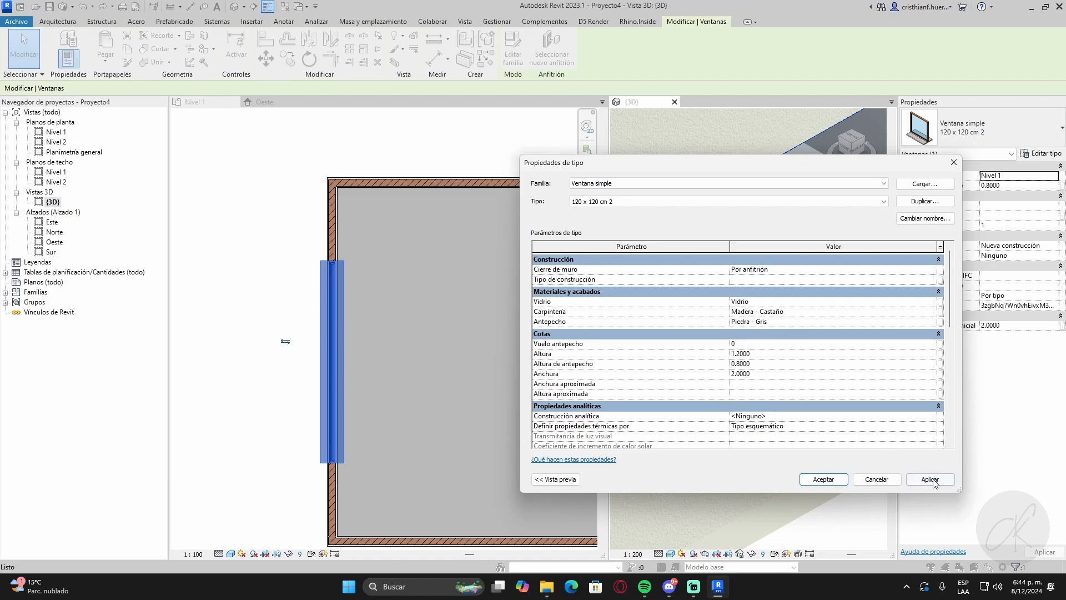
{"action": "left_click", "coordinate": [934, 482]}
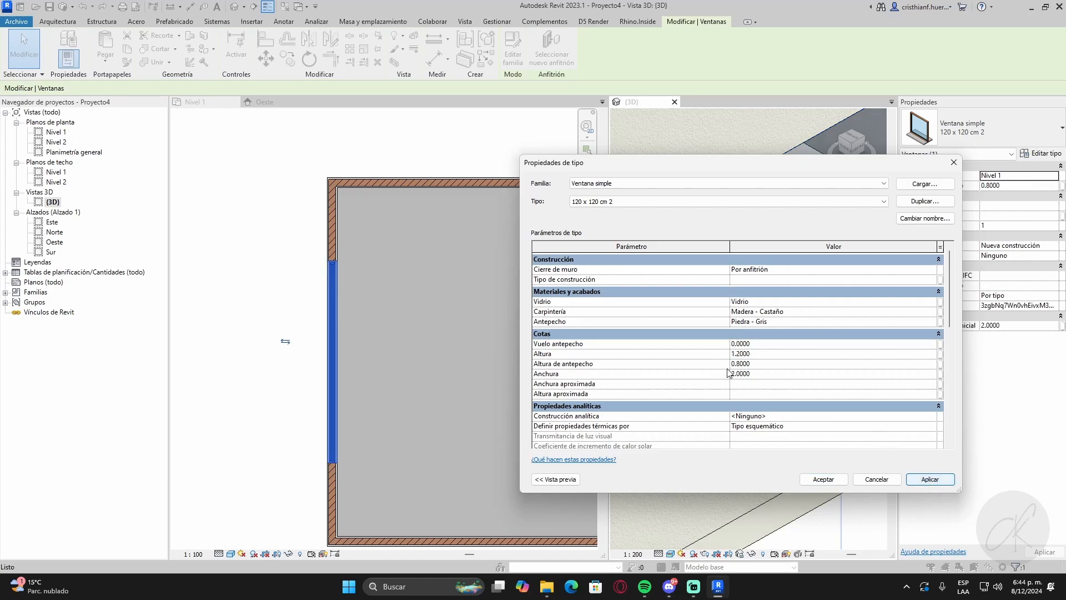
{"action": "left_click", "coordinate": [940, 348]}
{"action": "key", "text": "Escape"}
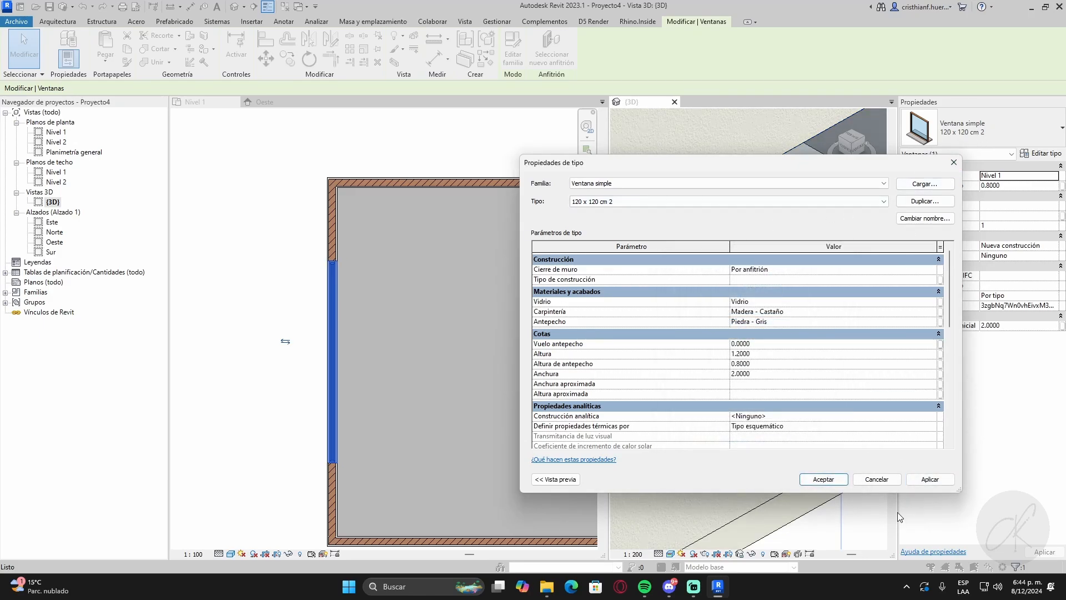
{"action": "left_click", "coordinate": [823, 478]}
- Examine the window's lower edge against the exterior wall in 3D, from up close and from the whole building
{"action": "scroll", "coordinate": [706, 385], "scroll_direction": "up", "scroll_amount": 6}
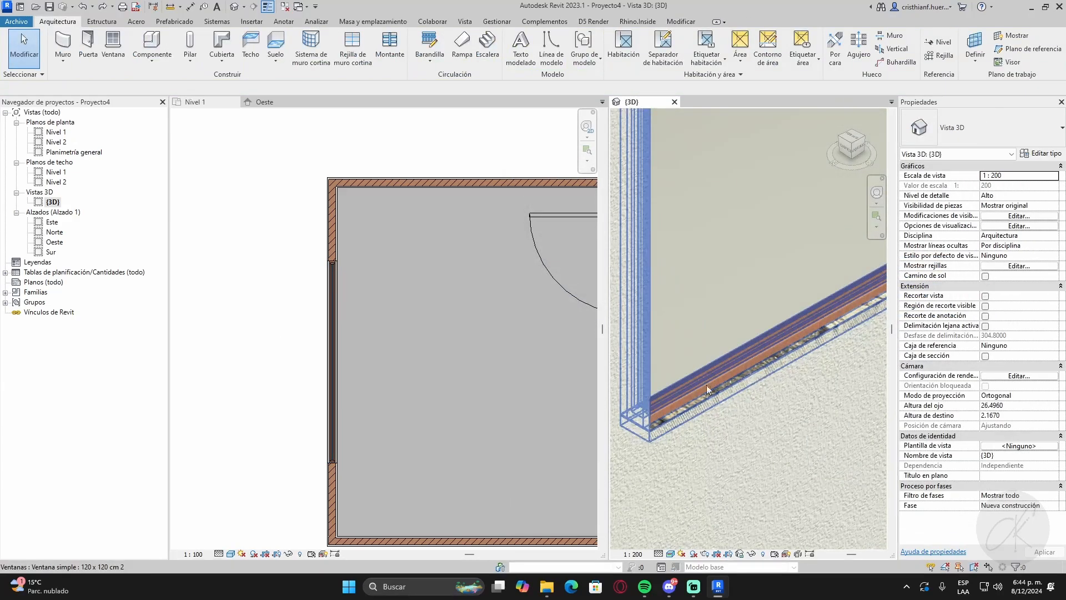
{"action": "left_click", "coordinate": [665, 418]}
{"action": "scroll", "coordinate": [664, 417], "scroll_direction": "down", "scroll_amount": 6}
{"action": "left_click", "coordinate": [813, 435]}
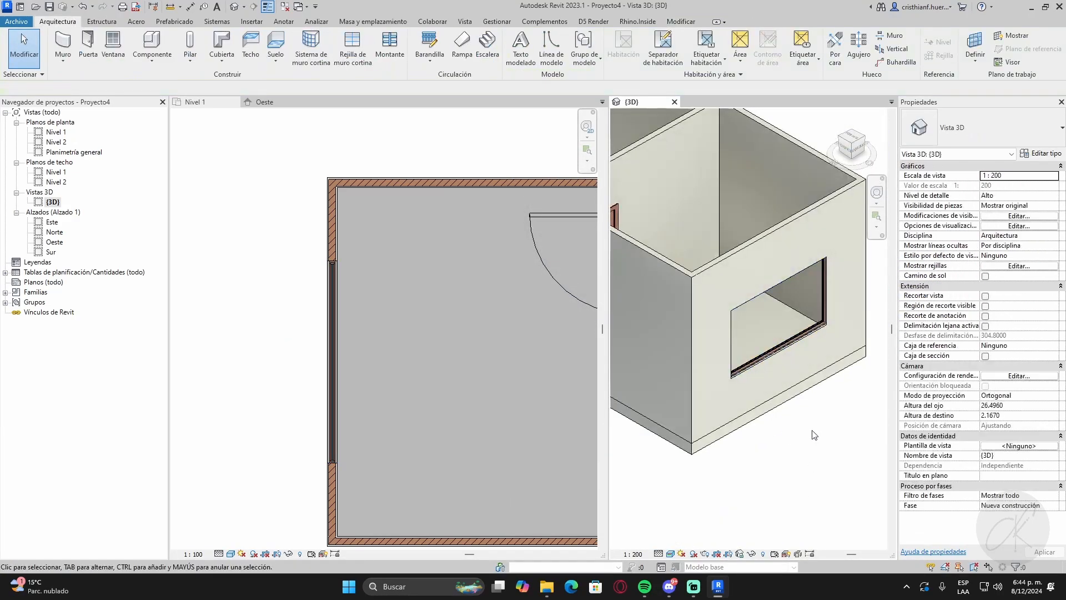
{"action": "scroll", "coordinate": [814, 439], "scroll_direction": "down", "scroll_amount": 5}
{"action": "mouse_move", "coordinate": [805, 452]}
{"action": "middle_mouse_down", "text": "shift"}
{"action": "mouse_move", "coordinate": [725, 388]}
{"action": "mouse_move", "coordinate": [766, 443]}
{"action": "mouse_move", "coordinate": [800, 437]}
{"action": "middle_mouse_up", "text": "shift"}
{"action": "left_click", "coordinate": [800, 437]}
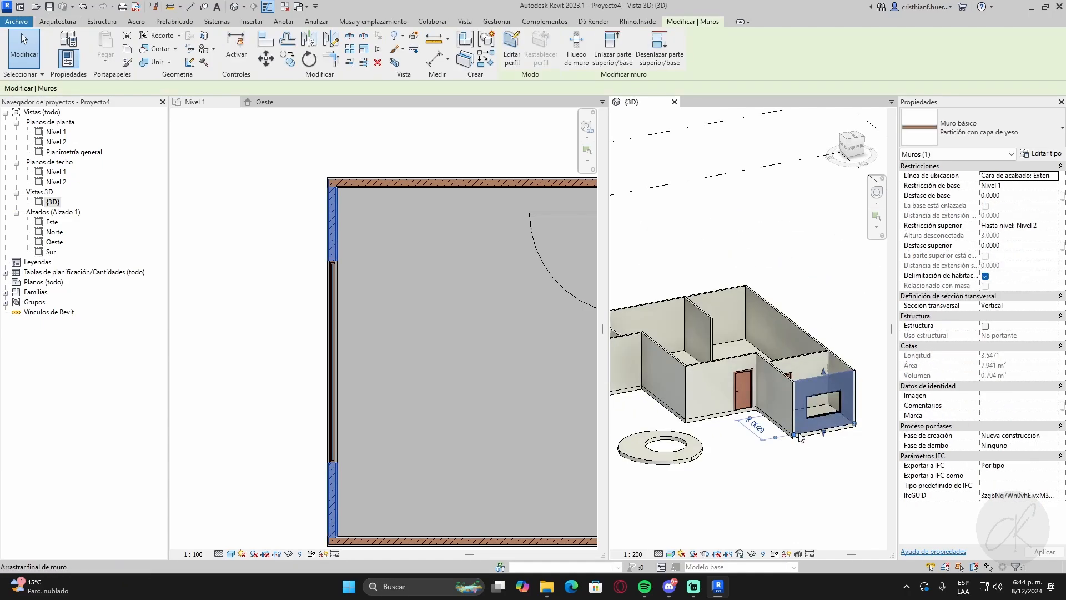
{"action": "scroll", "coordinate": [800, 438], "scroll_direction": "up", "scroll_amount": 5}
{"action": "left_click", "coordinate": [815, 396]}
{"action": "left_click", "coordinate": [811, 384]}
{"action": "scroll", "coordinate": [771, 397], "scroll_direction": "up", "scroll_amount": 2}
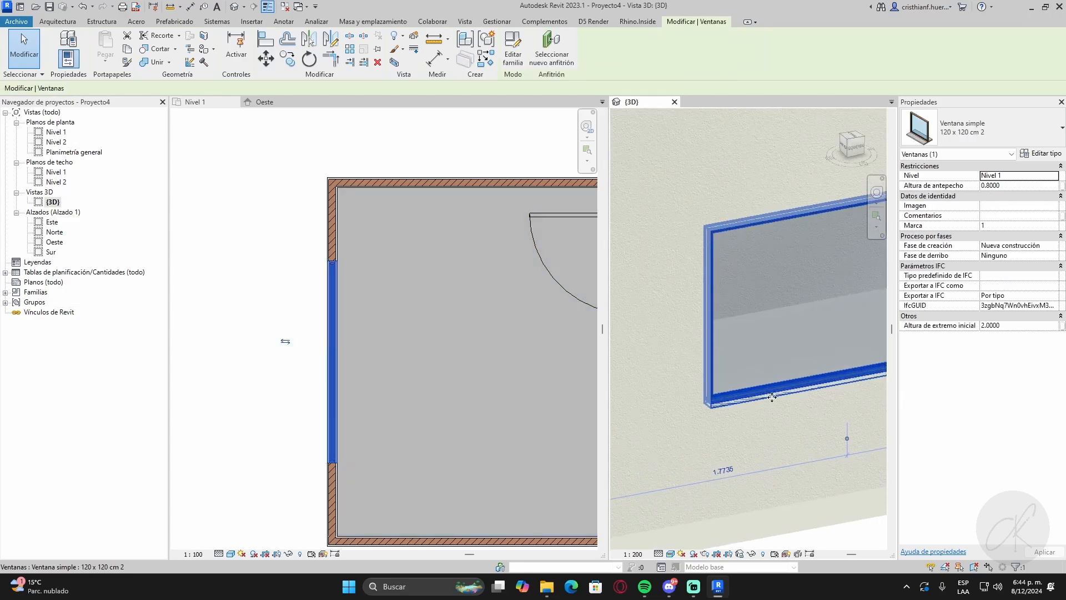
{"action": "scroll", "coordinate": [668, 408], "scroll_direction": "up", "scroll_amount": 2}
{"action": "key", "text": "Escape"}
{"action": "scroll", "coordinate": [658, 405], "scroll_direction": "up", "scroll_amount": 2}
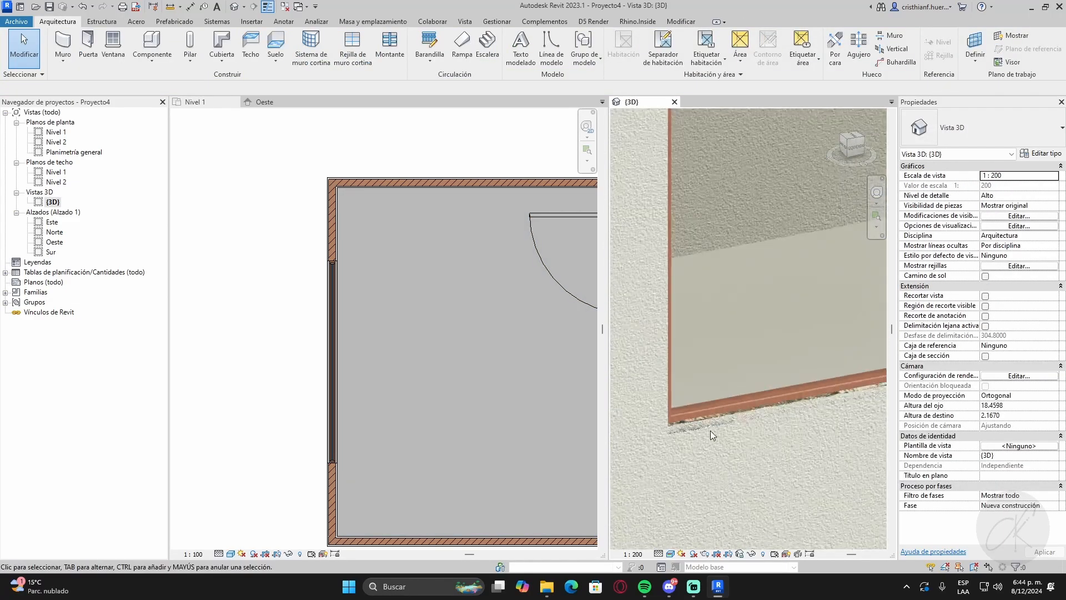
{"action": "scroll", "coordinate": [721, 429], "scroll_direction": "down", "scroll_amount": 6}
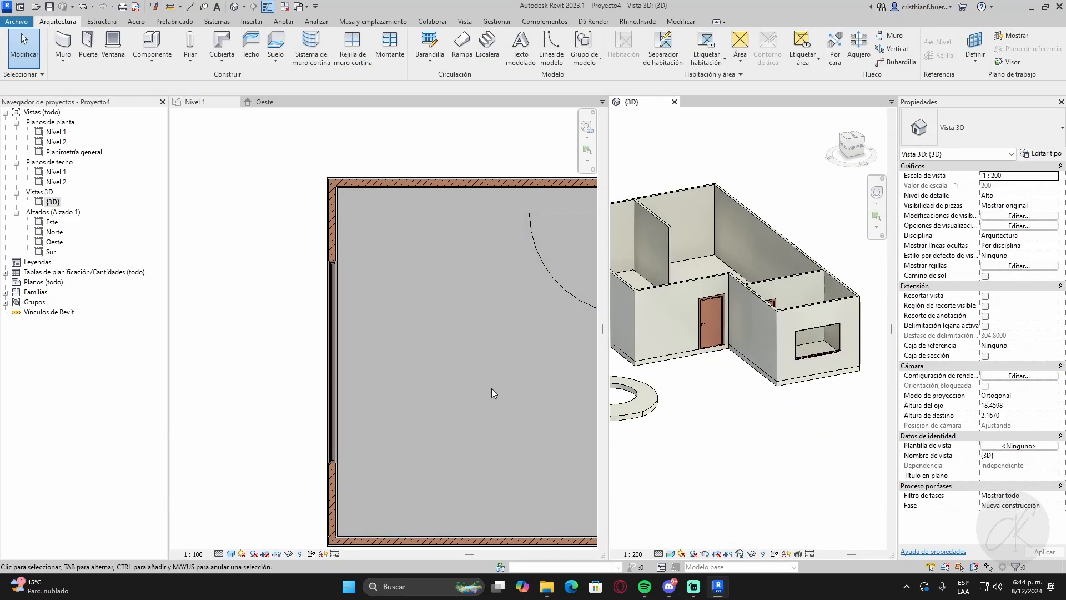
- Review the layout of walls, doors and windows in the Nivel 1 plan and the 3D model
{"action": "left_click", "coordinate": [491, 388]}
{"action": "scroll", "coordinate": [492, 388], "scroll_direction": "down", "scroll_amount": 2}
{"action": "scroll", "coordinate": [279, 322], "scroll_direction": "down", "scroll_amount": 2}
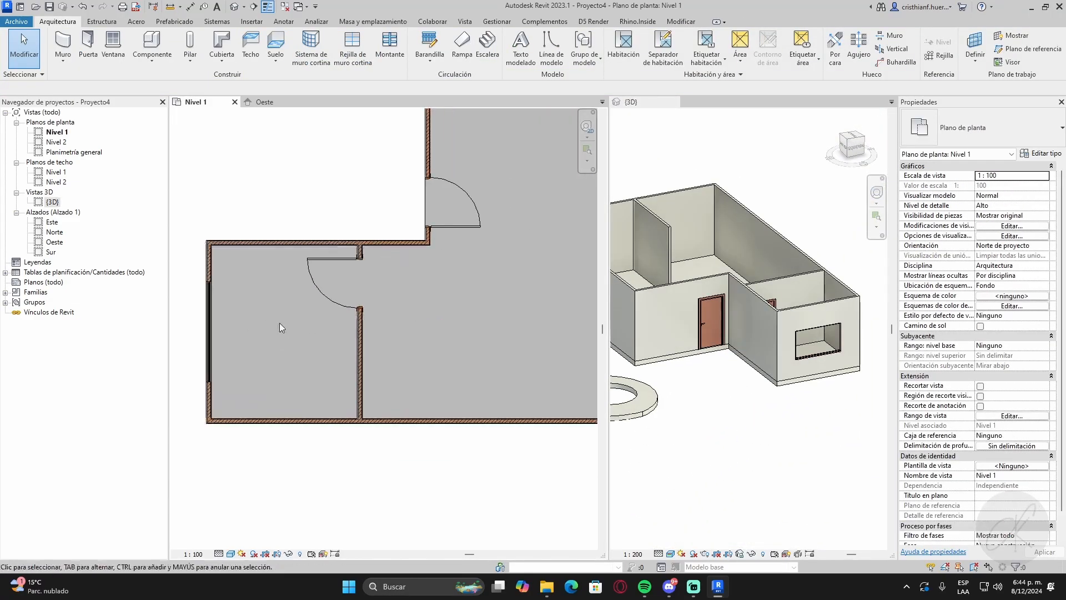
{"action": "left_click", "coordinate": [807, 389]}
{"action": "scroll", "coordinate": [818, 416], "scroll_direction": "down", "scroll_amount": 3}
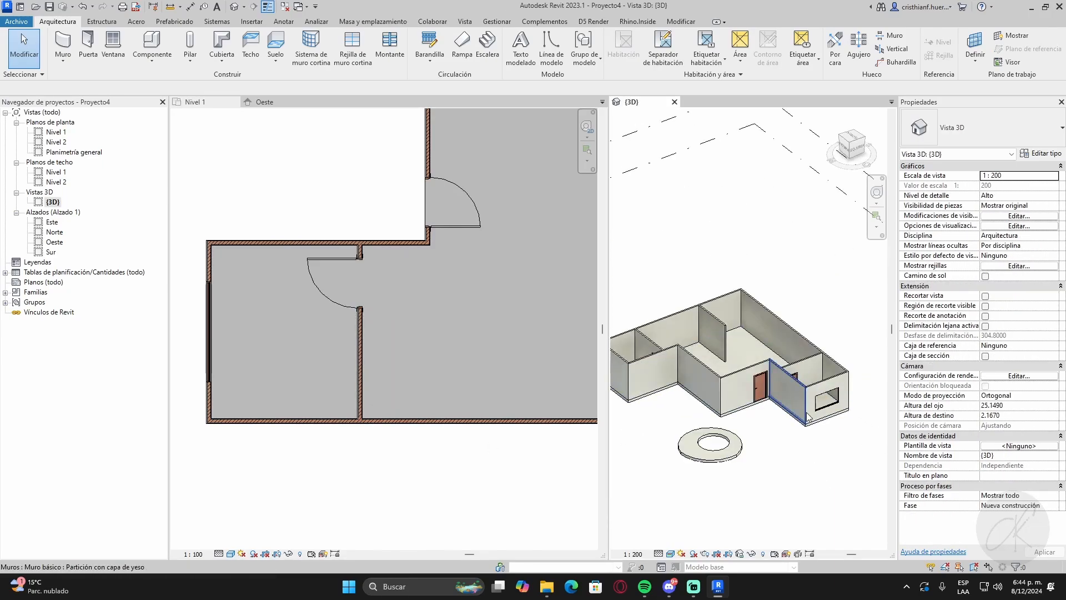
{"action": "left_click", "coordinate": [807, 418]}
{"action": "scroll", "coordinate": [827, 470], "scroll_direction": "up", "scroll_amount": 1}
{"action": "left_click", "coordinate": [827, 470]}
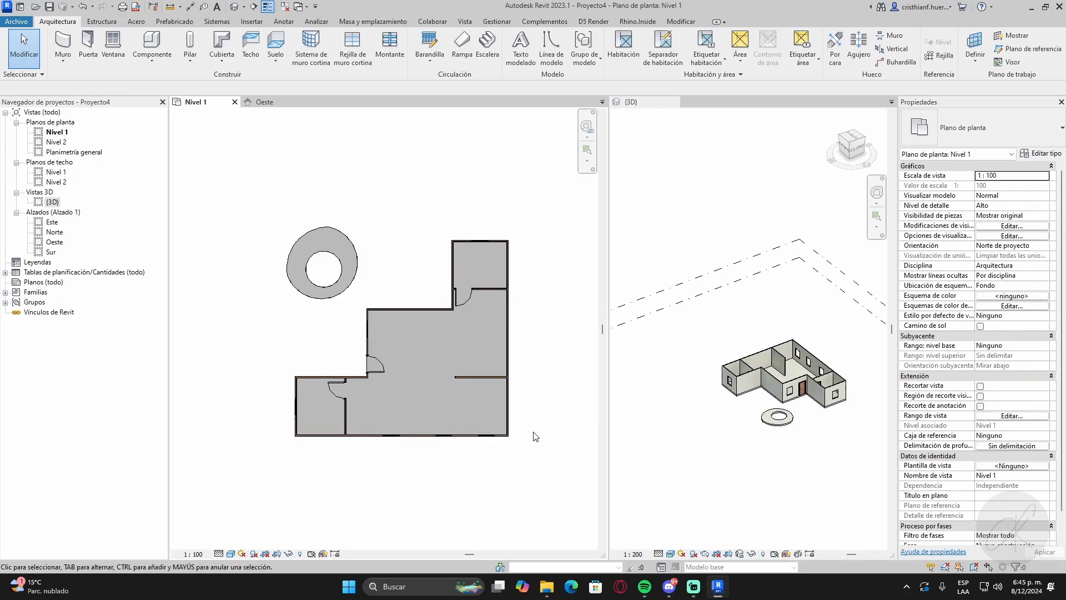
{"action": "left_click", "coordinate": [711, 472]}
{"action": "middle_click_drag", "start_coordinate": [711, 472], "coordinate": [713, 444], "text": "shift"}
{"action": "scroll", "coordinate": [401, 340], "scroll_direction": "up", "scroll_amount": 4}
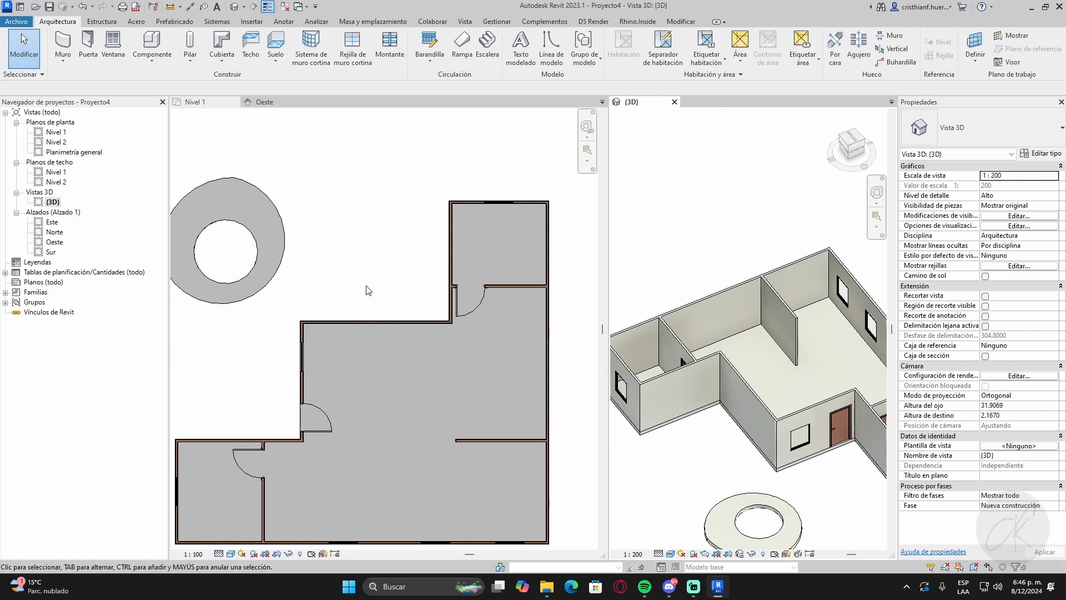
{"action": "left_click", "coordinate": [371, 322]}
{"action": "scroll", "coordinate": [371, 322], "scroll_direction": "up", "scroll_amount": 3}
{"action": "left_click", "coordinate": [370, 322]}
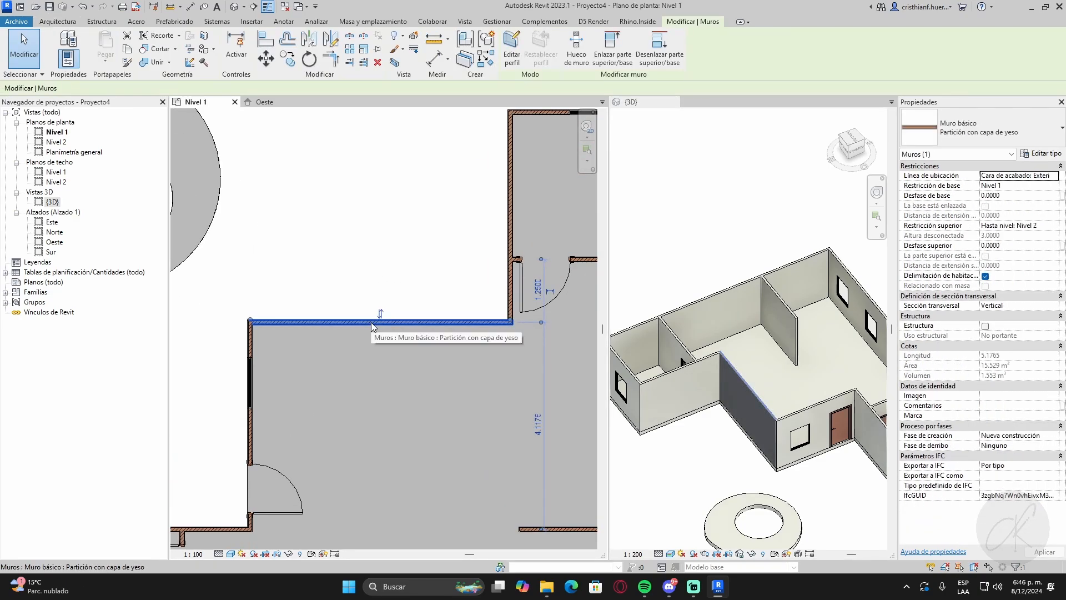
{"action": "left_click", "coordinate": [358, 227]}
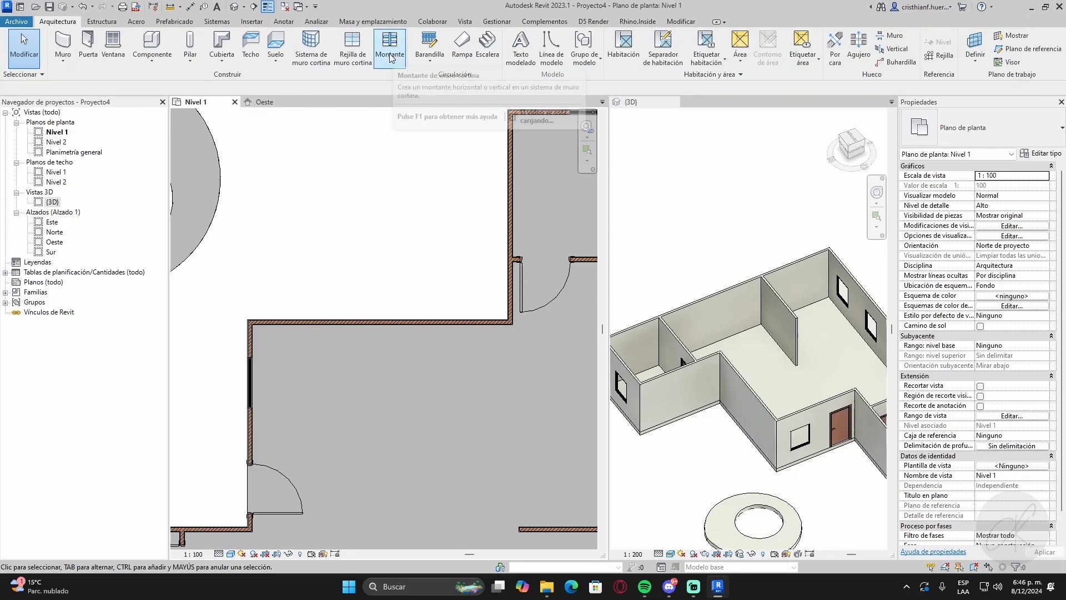
- Delete the plaster partition wall on the floor's inner horizontal edge and choose the wall type Muro cortina - vertical for a new architectural wall
{"action": "left_click", "coordinate": [373, 326]}
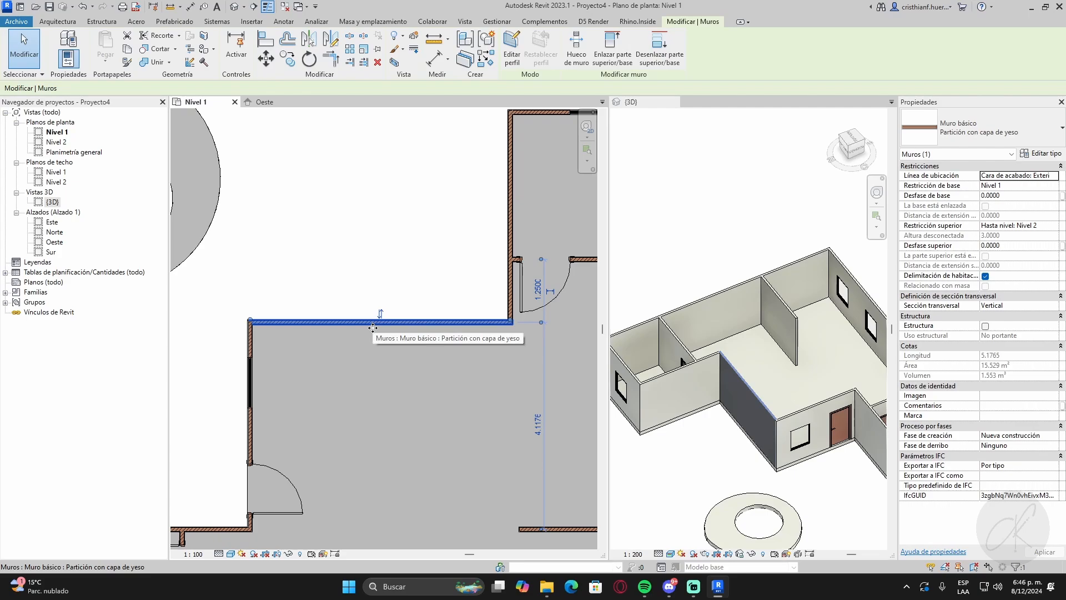
{"action": "key", "text": "Escape"}
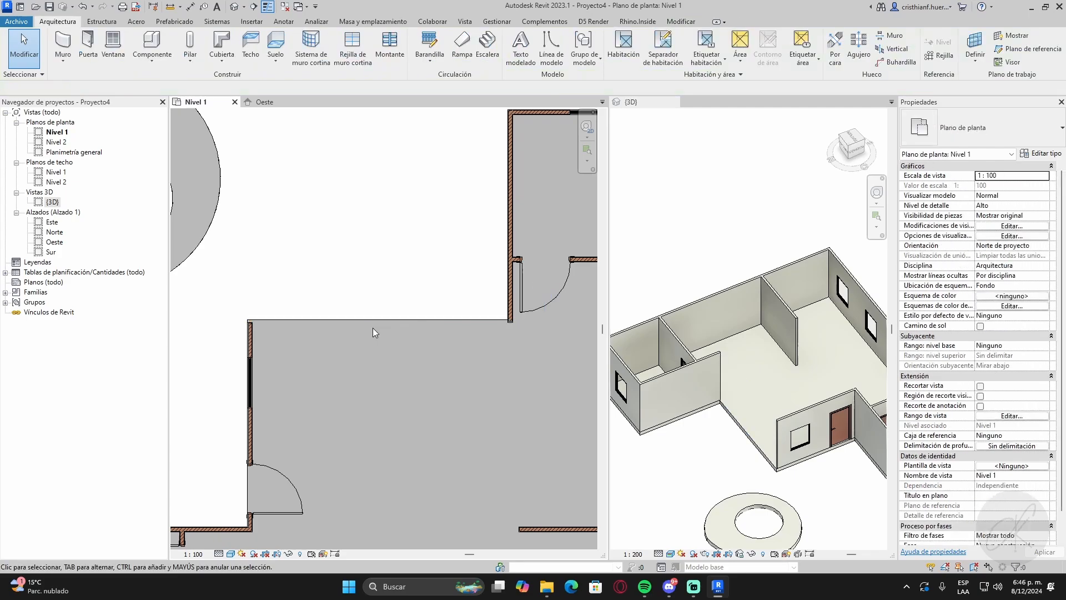
{"action": "left_click", "coordinate": [63, 63]}
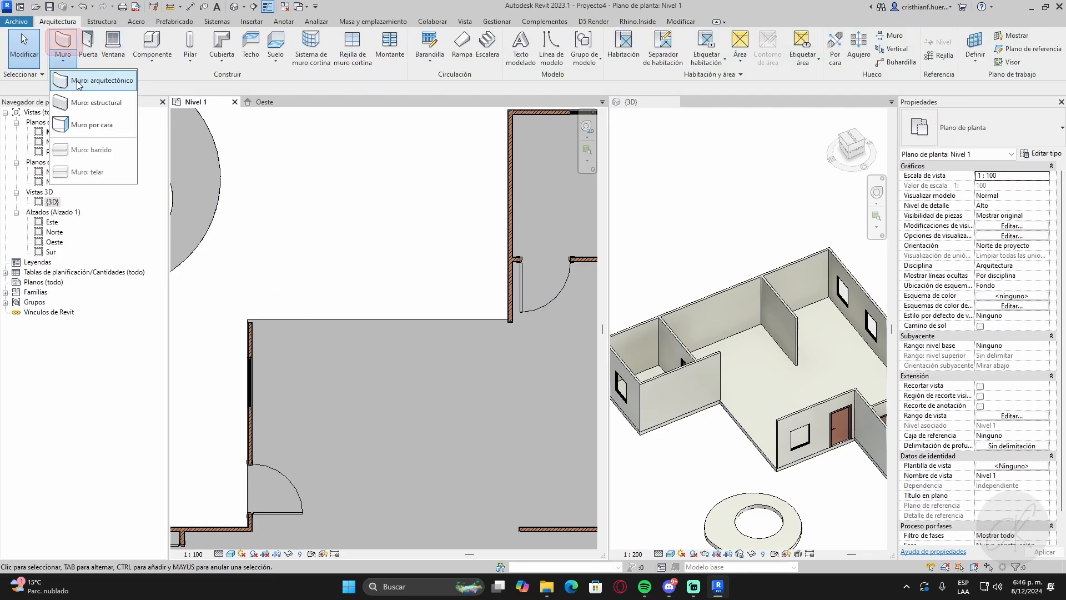
{"action": "left_click", "coordinate": [83, 81]}
{"action": "left_click", "coordinate": [977, 135]}
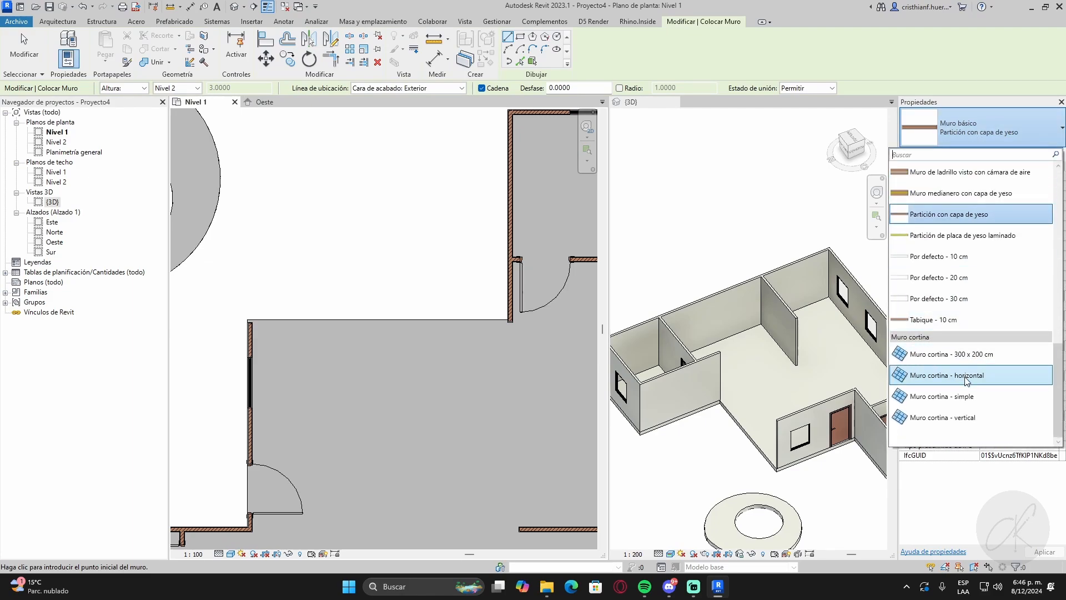
{"action": "left_click", "coordinate": [975, 423]}
{"action": "left_click", "coordinate": [248, 321]}
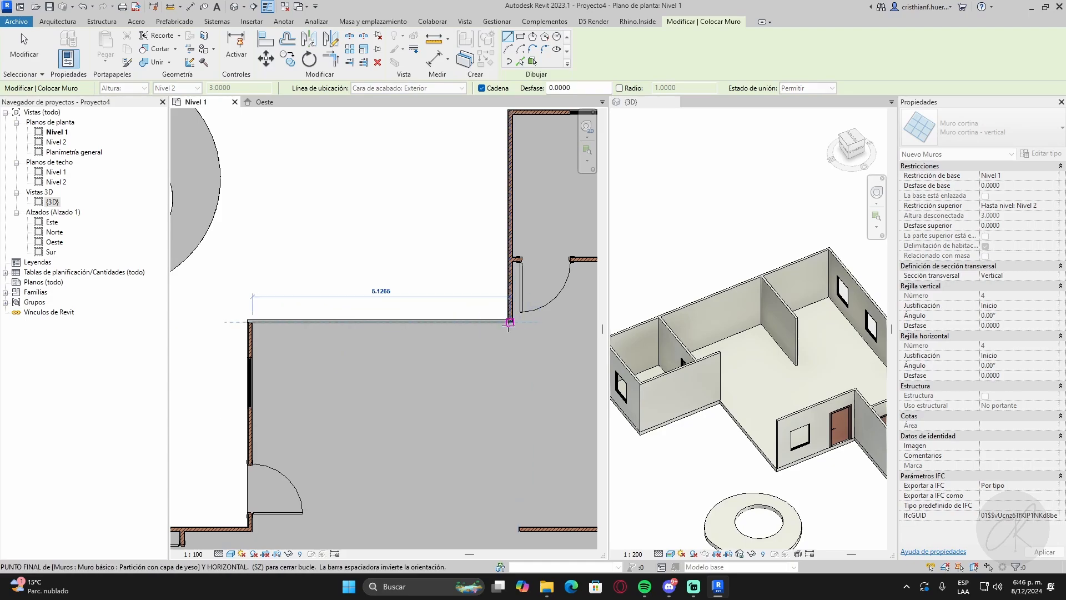
{"action": "scroll", "coordinate": [268, 338], "scroll_direction": "up", "scroll_amount": 5}
{"action": "key", "text": "Escape"}
{"action": "key", "text": "Escape"}
- Extend the upper end of the exterior wall with the window and door up to the floor's edge in plan
{"action": "left_click", "coordinate": [214, 297]}
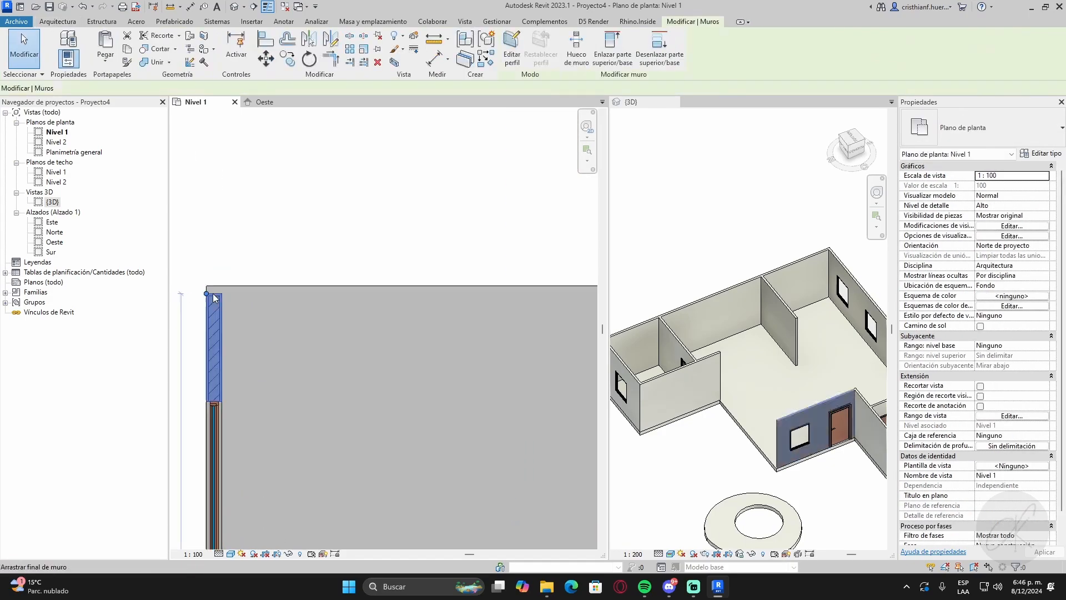
{"action": "scroll", "coordinate": [212, 294], "scroll_direction": "up", "scroll_amount": 4}
{"action": "left_click_drag", "start_coordinate": [188, 296], "coordinate": [190, 268]}
{"action": "left_click", "coordinate": [255, 243]}
- Extend the lower end of the upper room's exterior wall slightly further past the floor's open edge
{"action": "scroll", "coordinate": [230, 328], "scroll_direction": "down", "scroll_amount": 3}
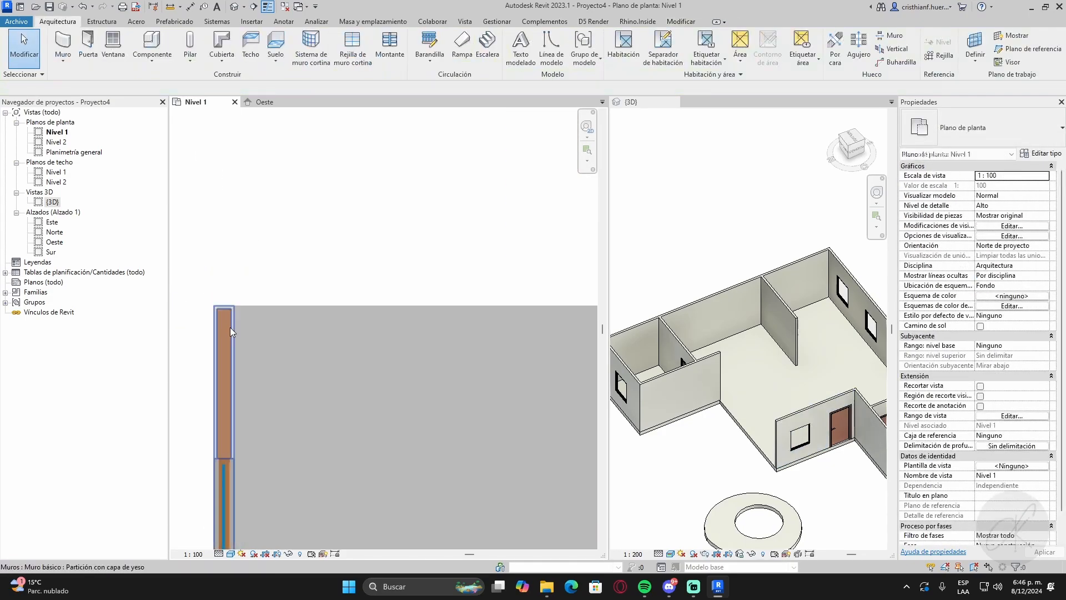
{"action": "scroll", "coordinate": [230, 328], "scroll_direction": "down", "scroll_amount": 1}
{"action": "middle_click_drag", "start_coordinate": [556, 307], "coordinate": [222, 312]}
{"action": "scroll", "coordinate": [522, 324], "scroll_direction": "up", "scroll_amount": 4}
{"action": "left_click", "coordinate": [571, 321]}
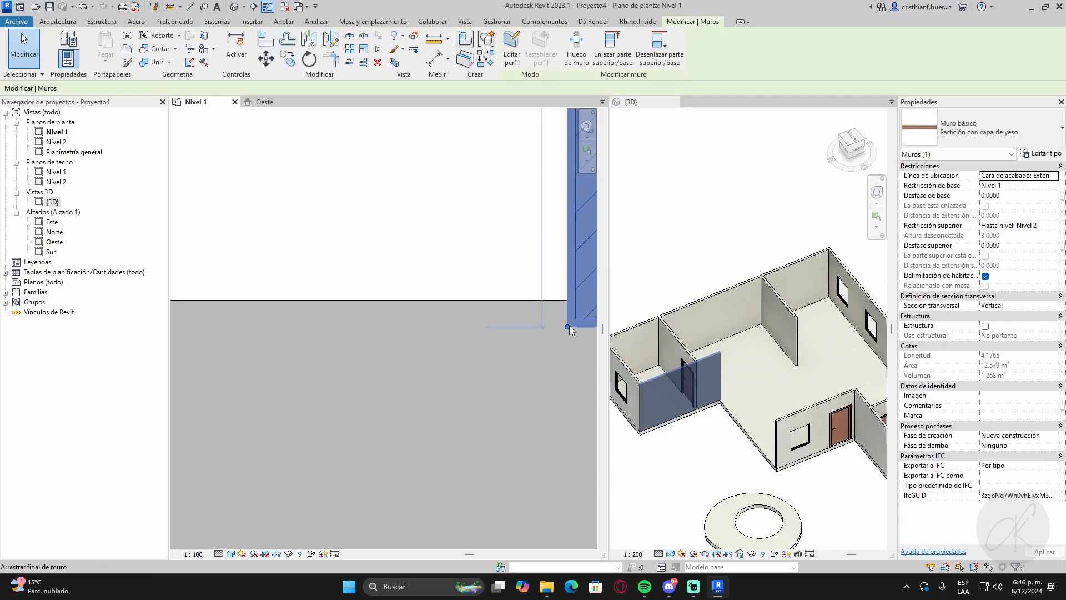
{"action": "left_click_drag", "start_coordinate": [567, 326], "coordinate": [567, 338]}
{"action": "left_click", "coordinate": [344, 277]}
- Draw a Muro cortina - vertical curtain wall about 5.18 m long along the open floor edge, between the two exterior wall ends
{"action": "scroll", "coordinate": [289, 205], "scroll_direction": "down", "scroll_amount": 4}
{"action": "middle_click_drag", "start_coordinate": [240, 203], "coordinate": [437, 266]}
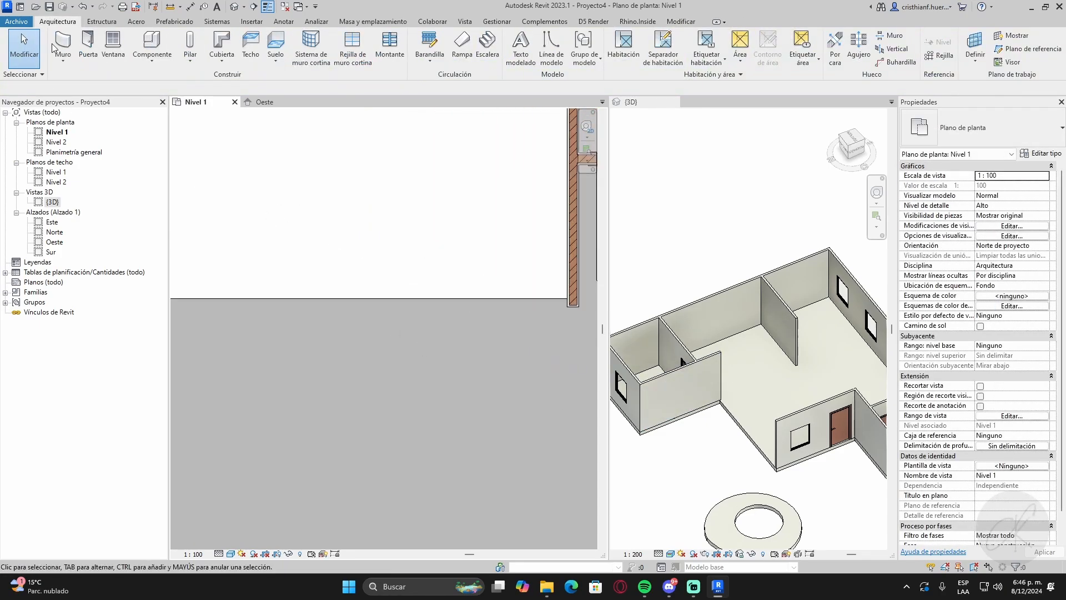
{"action": "left_click", "coordinate": [62, 46]}
{"action": "left_click", "coordinate": [985, 126]}
{"action": "left_click", "coordinate": [987, 128]}
{"action": "scroll", "coordinate": [419, 320], "scroll_direction": "down", "scroll_amount": 2}
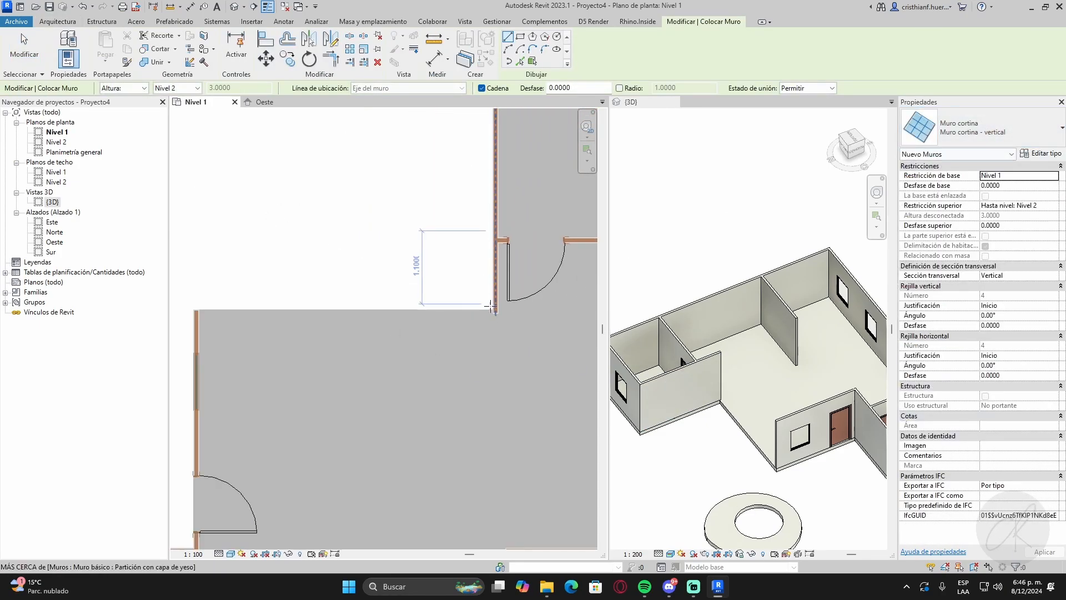
{"action": "scroll", "coordinate": [491, 307], "scroll_direction": "up", "scroll_amount": 6}
{"action": "left_click", "coordinate": [496, 327]}
{"action": "scroll", "coordinate": [520, 332], "scroll_direction": "down", "scroll_amount": 4}
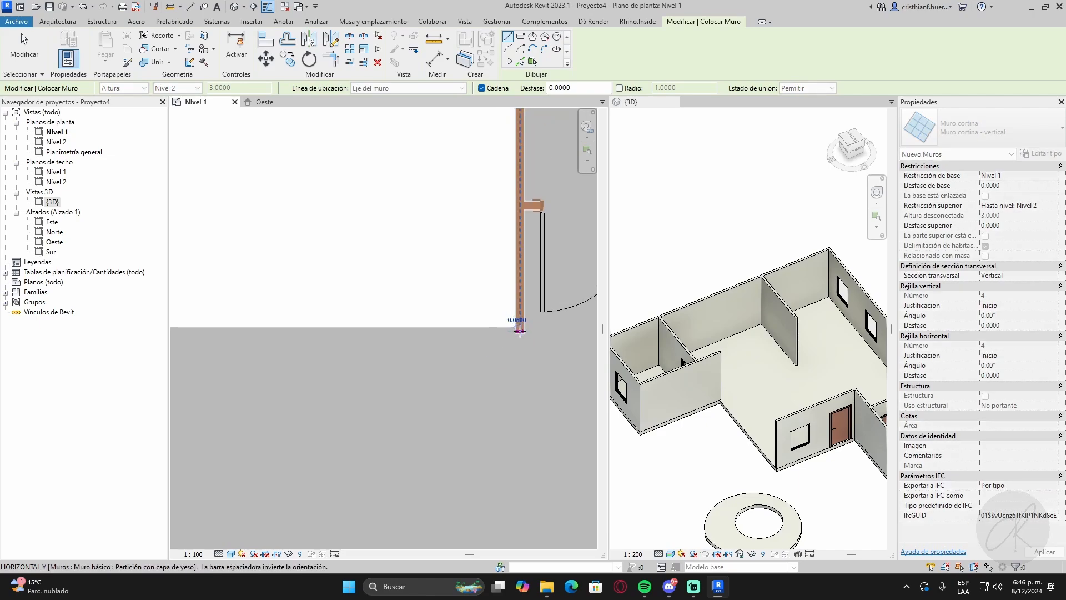
{"action": "scroll", "coordinate": [520, 332], "scroll_direction": "down", "scroll_amount": 2}
{"action": "scroll", "coordinate": [172, 330], "scroll_direction": "up", "scroll_amount": 3}
{"action": "middle_click_drag", "start_coordinate": [172, 330], "coordinate": [283, 326]}
{"action": "scroll", "coordinate": [289, 321], "scroll_direction": "up", "scroll_amount": 2}
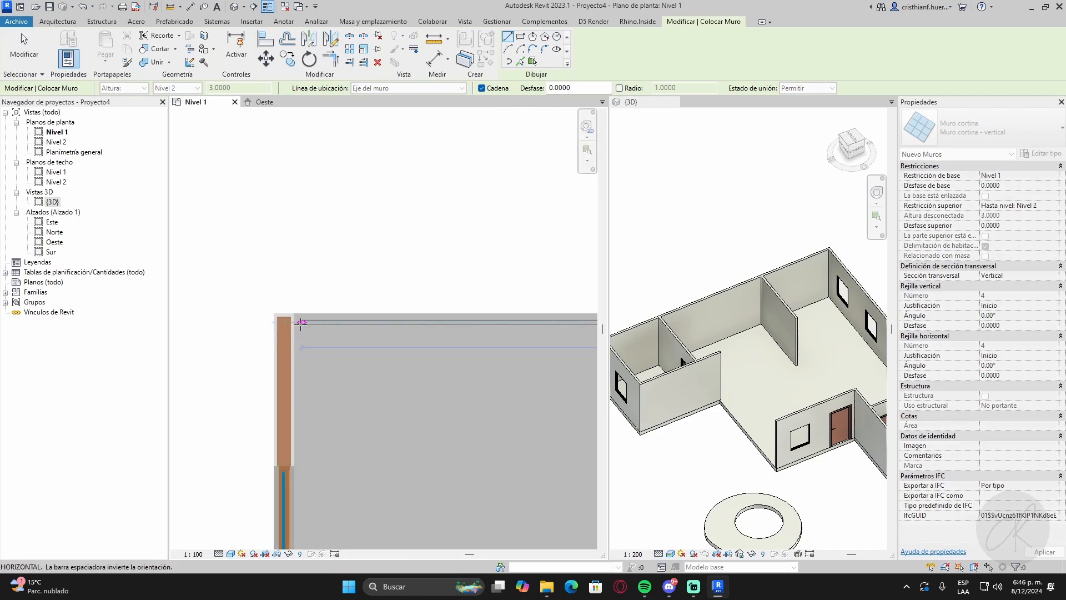
{"action": "left_click", "coordinate": [301, 322]}
{"action": "key", "text": "Escape"}
{"action": "key", "text": "Escape"}
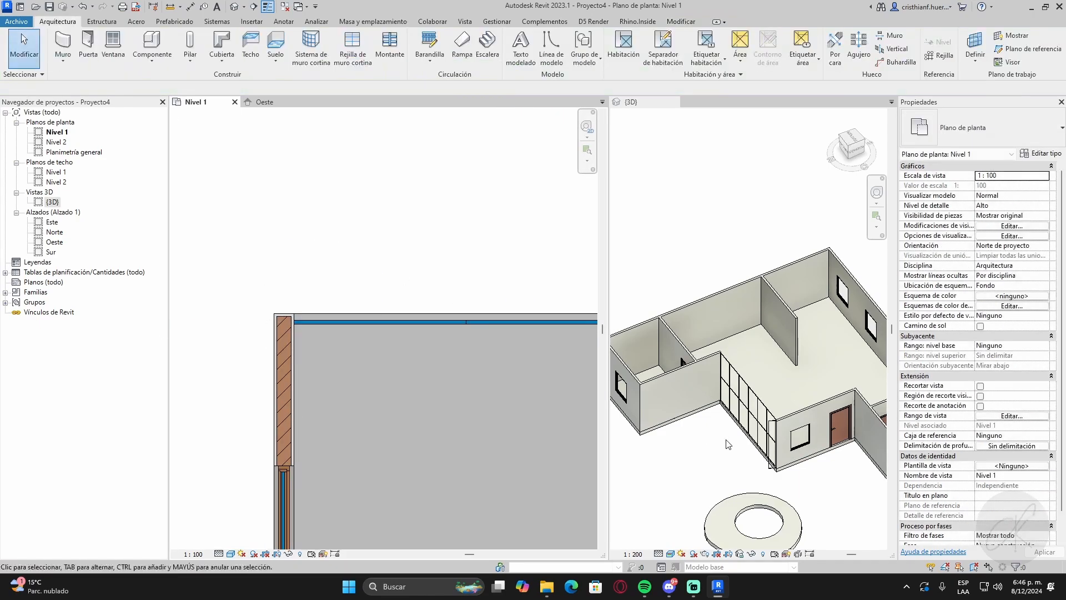
- Examine the new curtain wall in 3D, including its panel divisions and how it meets the neighbouring walls
{"action": "left_click", "coordinate": [727, 442]}
{"action": "scroll", "coordinate": [791, 450], "scroll_direction": "up", "scroll_amount": 3}
{"action": "middle_click_drag", "start_coordinate": [727, 484], "coordinate": [771, 452], "text": "shift"}
{"action": "left_click", "coordinate": [800, 353]}
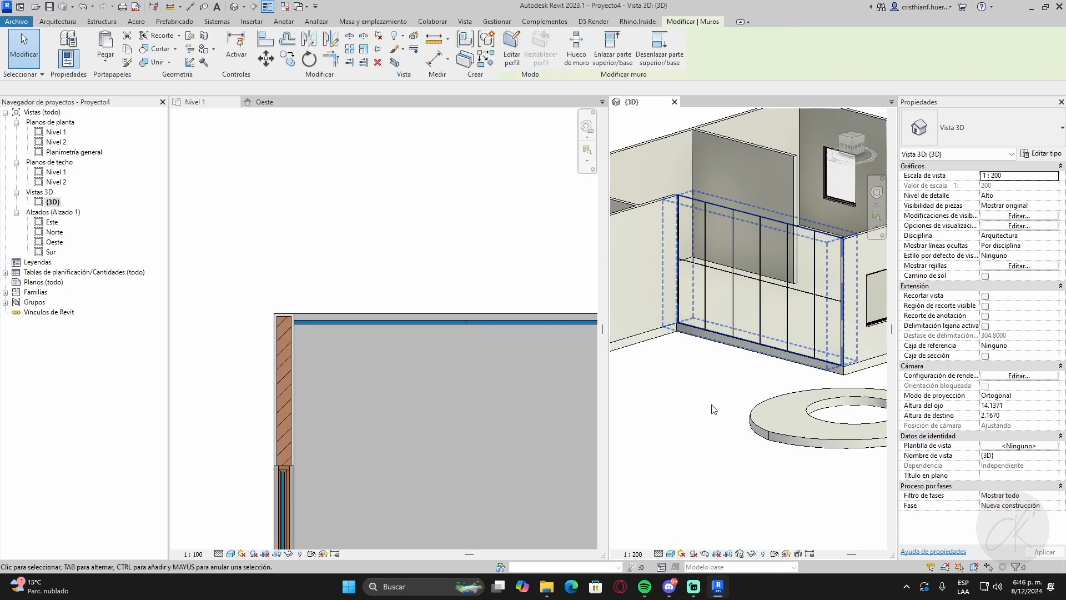
{"action": "scroll", "coordinate": [713, 410], "scroll_direction": "down", "scroll_amount": 3}
{"action": "scroll", "coordinate": [678, 435], "scroll_direction": "up", "scroll_amount": 2}
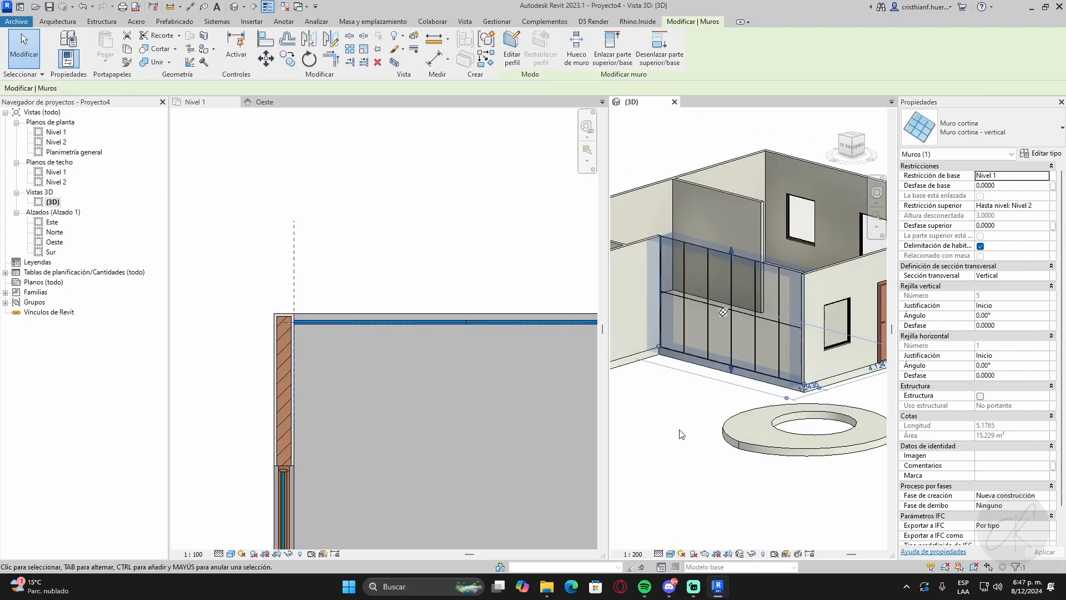
{"action": "left_click", "coordinate": [489, 216]}
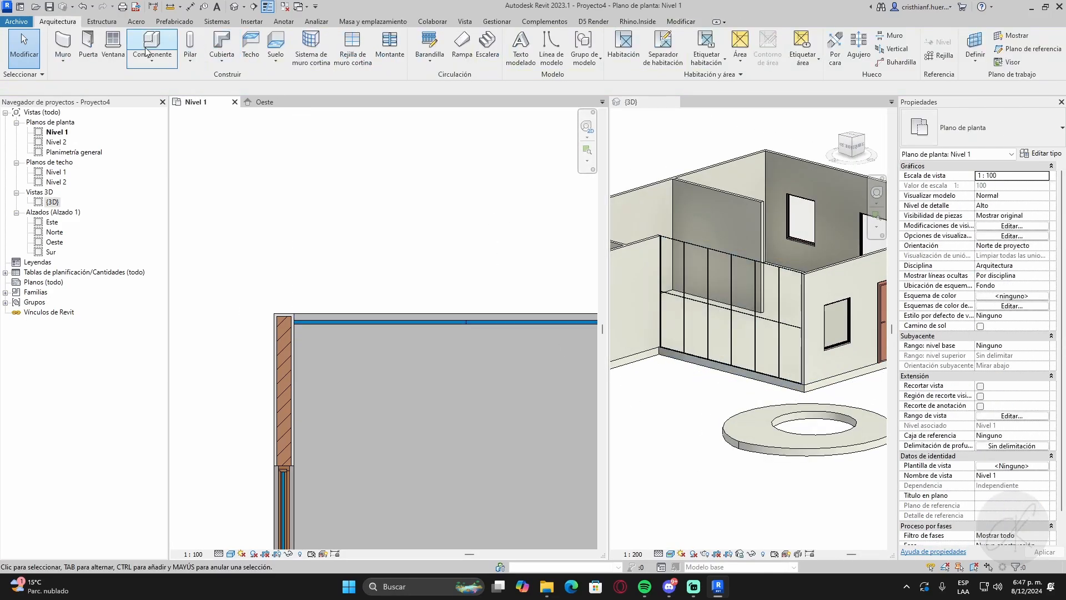
- Place Montante circular 1 mullions on all grid lines of the curtain wall and examine them up close in 3D
{"action": "left_click", "coordinate": [389, 44]}
{"action": "left_click", "coordinate": [595, 50]}
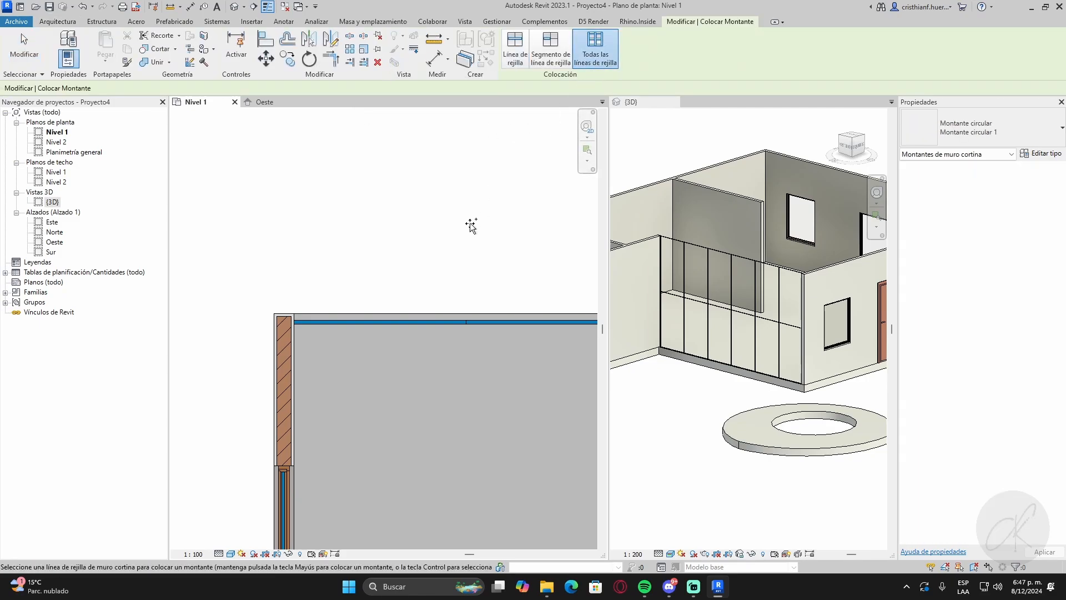
{"action": "left_click", "coordinate": [738, 255]}
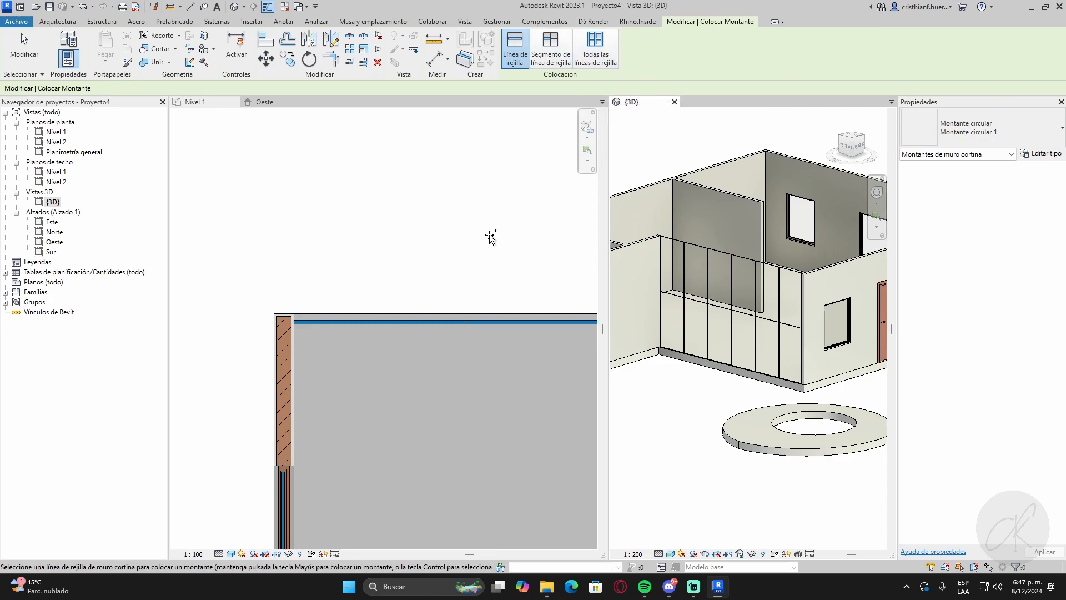
{"action": "left_click", "coordinate": [360, 236]}
{"action": "middle_click_drag", "start_coordinate": [484, 217], "coordinate": [425, 222]}
{"action": "left_click", "coordinate": [595, 48]}
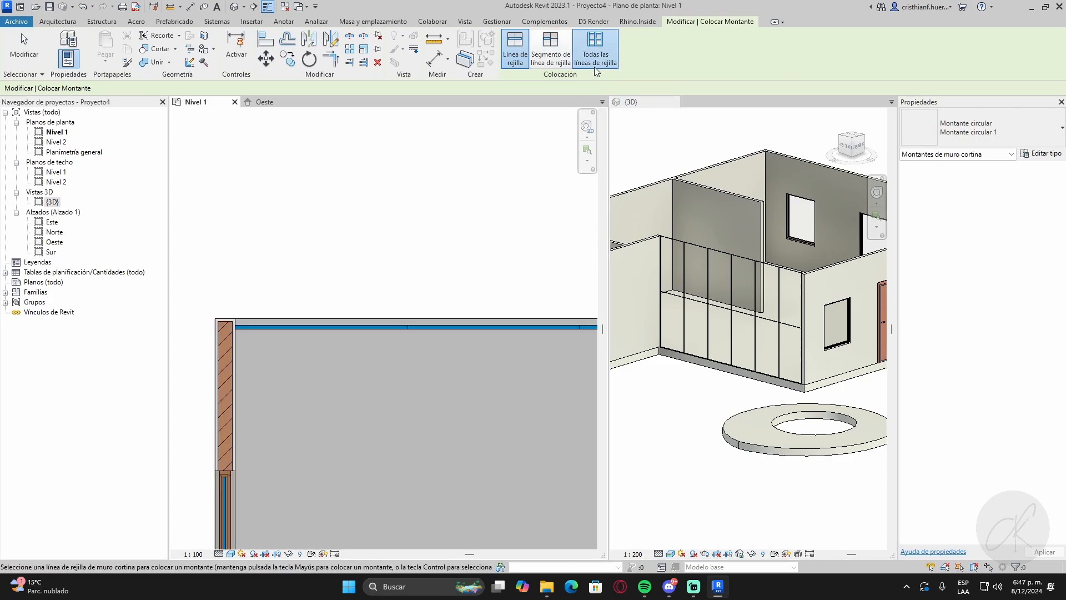
{"action": "left_click", "coordinate": [702, 169]}
{"action": "middle_click_drag", "start_coordinate": [702, 169], "coordinate": [731, 168]}
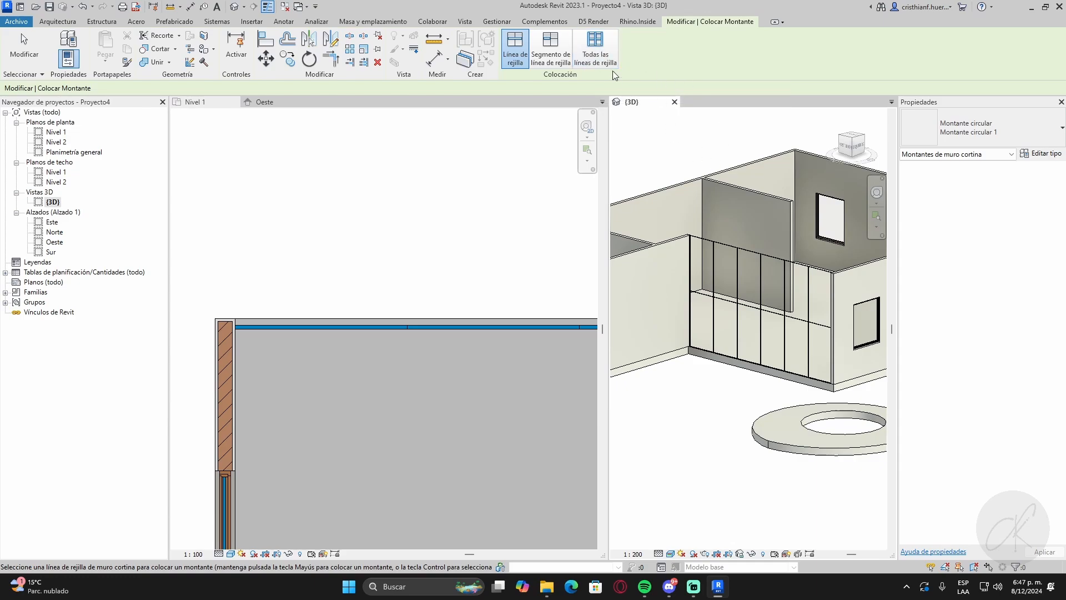
{"action": "left_click", "coordinate": [773, 255]}
{"action": "scroll", "coordinate": [731, 355], "scroll_direction": "up", "scroll_amount": 5}
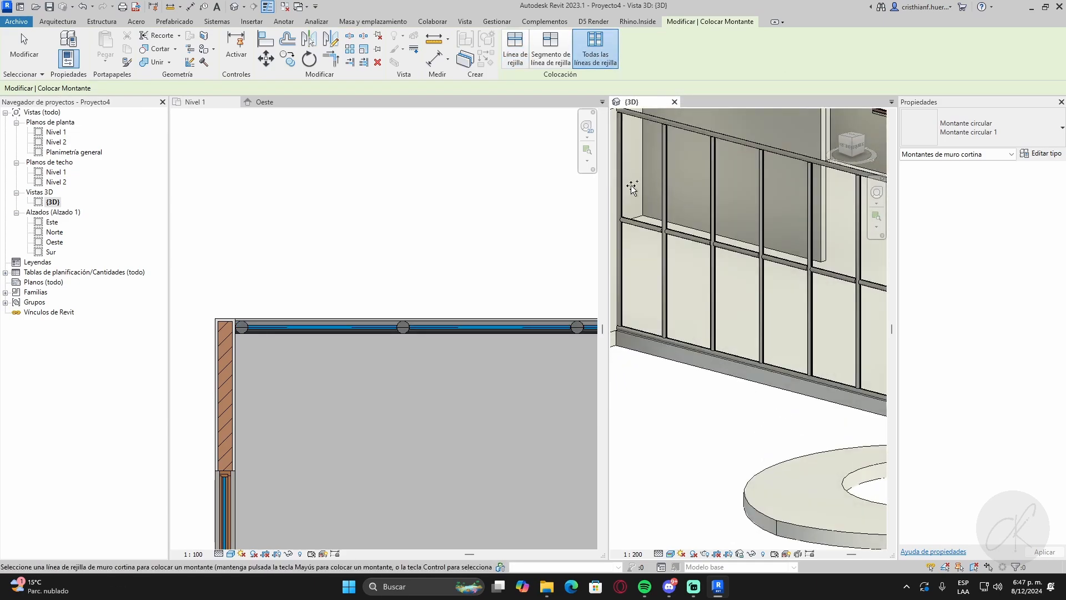
{"action": "scroll", "coordinate": [648, 209], "scroll_direction": "up", "scroll_amount": 3}
{"action": "scroll", "coordinate": [656, 312], "scroll_direction": "down", "scroll_amount": 3}
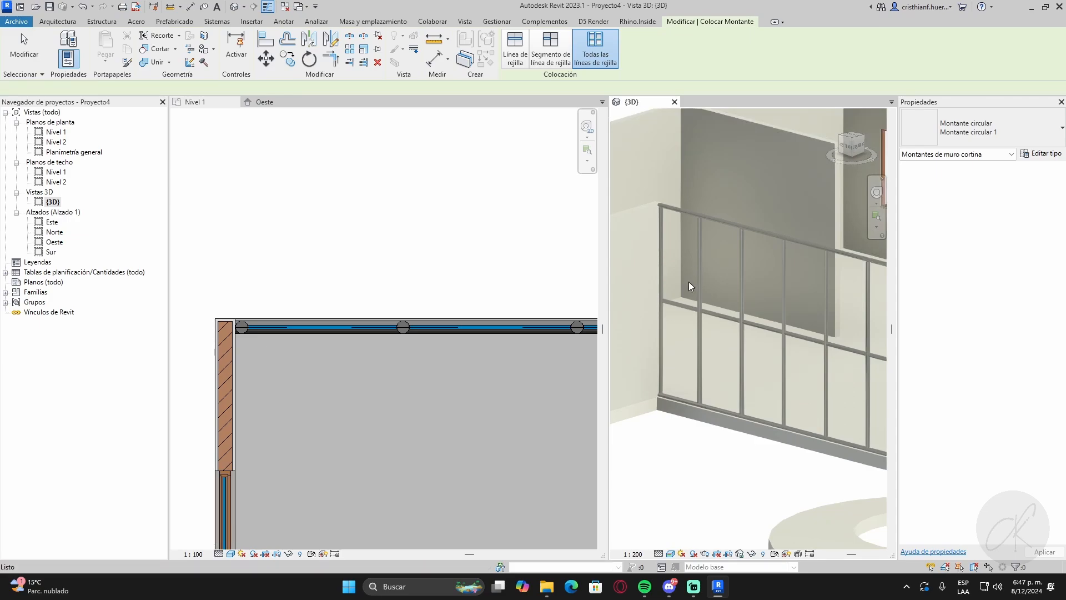
- Undo the placement of the circular mullions
{"action": "key", "text": "ctrl+z"}
{"action": "scroll", "coordinate": [689, 281], "scroll_direction": "down", "scroll_amount": 4}
{"action": "scroll", "coordinate": [777, 272], "scroll_direction": "up", "scroll_amount": 5}
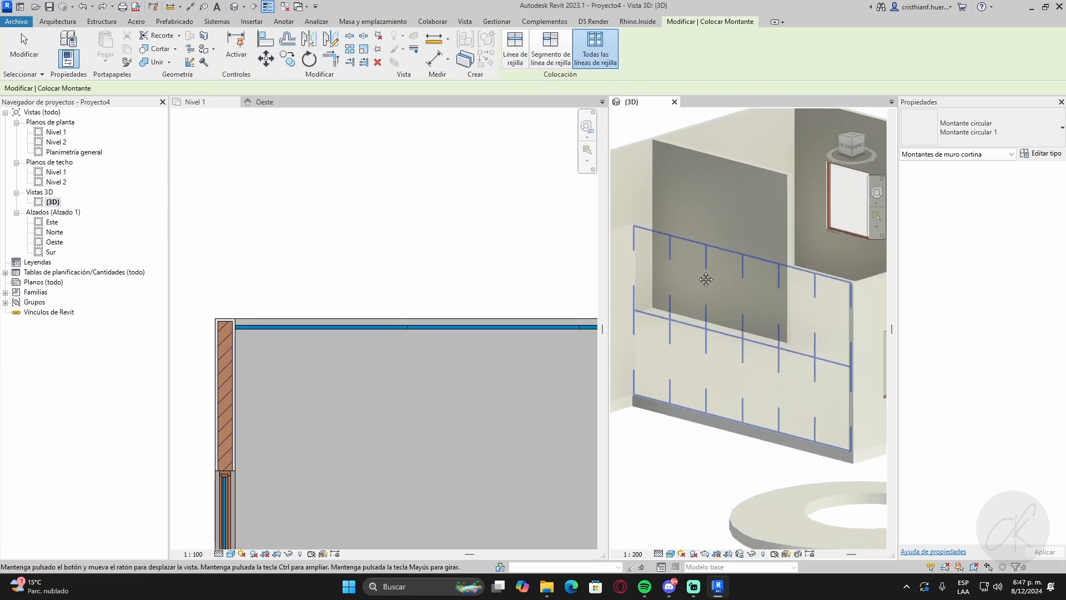
- Place Montante rectangular - 5 x 10 cm mullions on all grid lines of the curtain wall
{"action": "left_click", "coordinate": [1001, 132]}
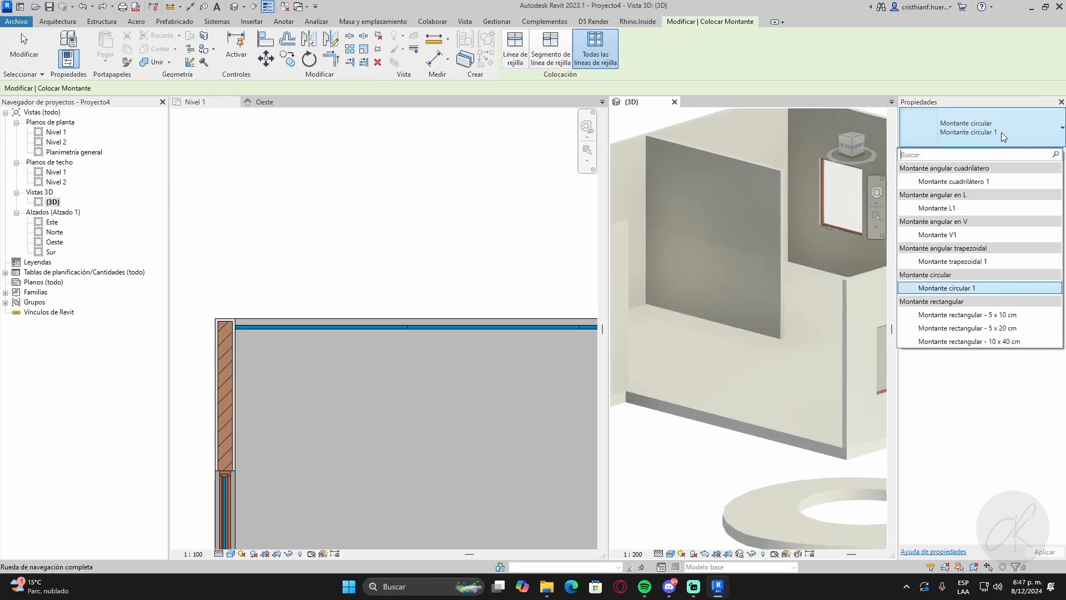
{"action": "left_click", "coordinate": [993, 315]}
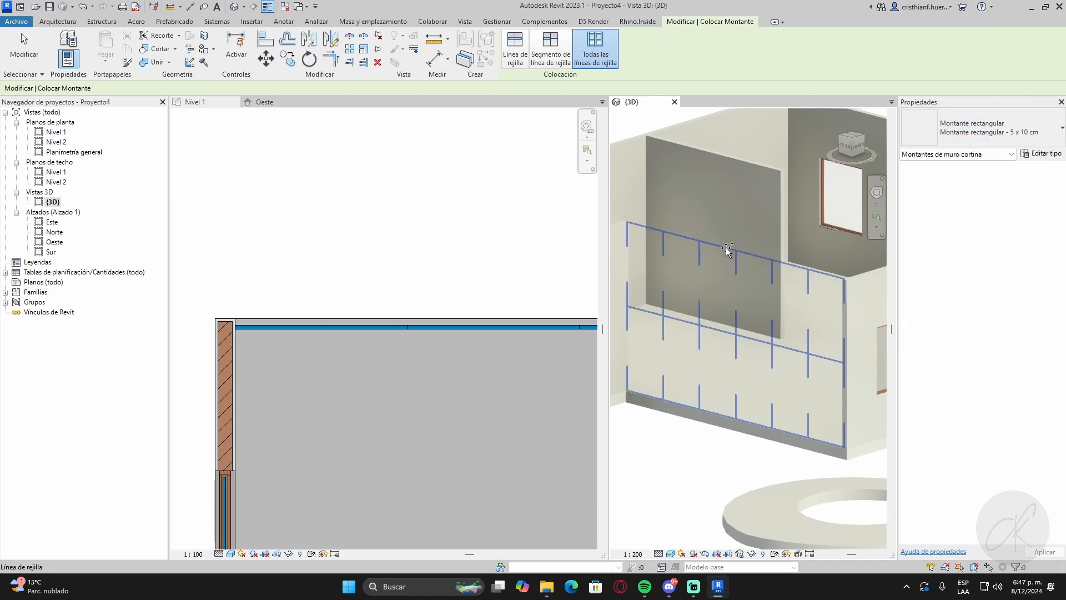
{"action": "left_click", "coordinate": [701, 329]}
{"action": "key", "text": "Escape"}
- Examine the rectangular mullions on the curtain wall in 3D, from up close and with the surrounding building
{"action": "scroll", "coordinate": [690, 443], "scroll_direction": "down", "scroll_amount": 3}
{"action": "middle_click_drag", "start_coordinate": [713, 425], "coordinate": [717, 395]}
{"action": "scroll", "coordinate": [731, 422], "scroll_direction": "down", "scroll_amount": 2}
{"action": "scroll", "coordinate": [812, 473], "scroll_direction": "down", "scroll_amount": 2}
{"action": "middle_click_drag", "start_coordinate": [813, 477], "coordinate": [775, 496], "text": "shift"}
{"action": "scroll", "coordinate": [798, 451], "scroll_direction": "up", "scroll_amount": 3}
{"action": "scroll", "coordinate": [680, 372], "scroll_direction": "up", "scroll_amount": 3}
{"action": "scroll", "coordinate": [460, 353], "scroll_direction": "down", "scroll_amount": 3}
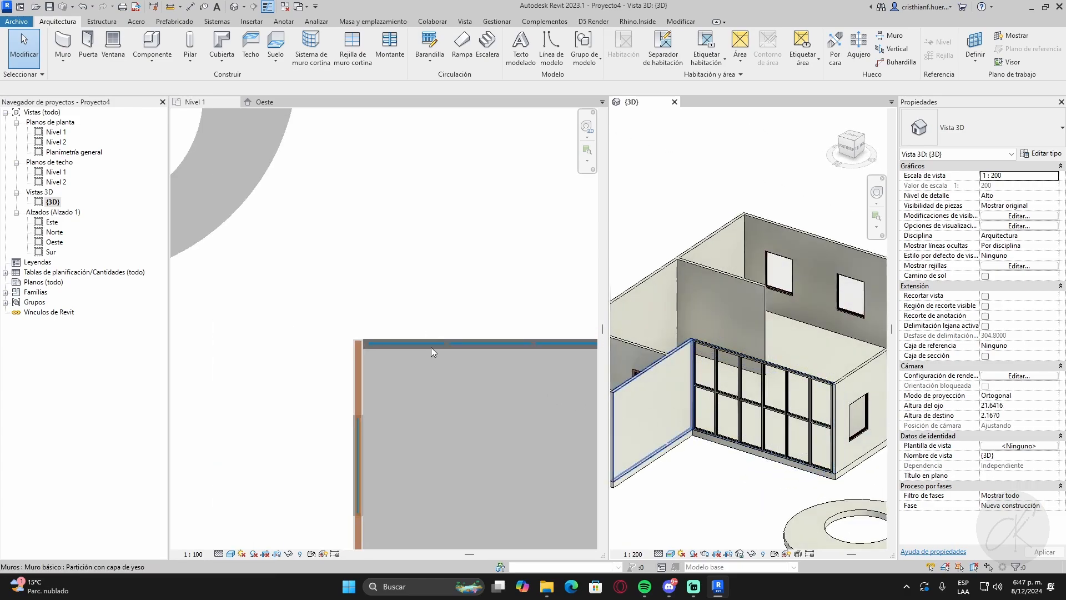
- Move the curtain wall inward to about 0.30 m from the floor's edge in plan, separating the joined elements
{"action": "left_click", "coordinate": [447, 346]}
{"action": "middle_click_drag", "start_coordinate": [464, 345], "coordinate": [415, 312]}
{"action": "scroll", "coordinate": [416, 312], "scroll_direction": "up", "scroll_amount": 2}
{"action": "left_click_drag", "start_coordinate": [415, 310], "coordinate": [415, 344]}
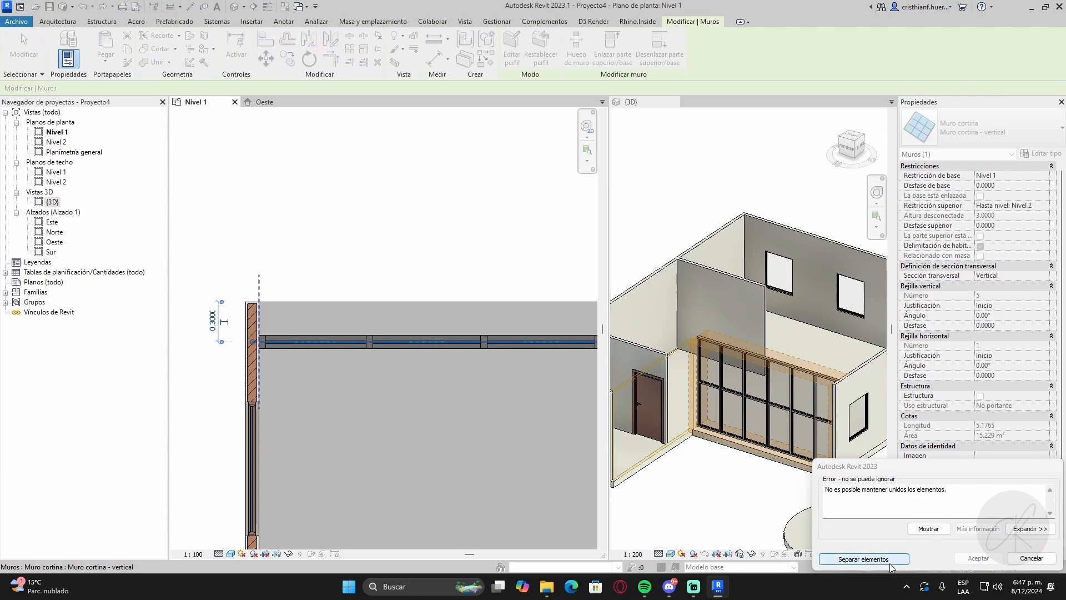
{"action": "left_click", "coordinate": [889, 563]}
{"action": "left_click", "coordinate": [407, 251]}
- Extend the lower end of the upper room's exterior wall so it closes against the relocated curtain wall
{"action": "scroll", "coordinate": [344, 322], "scroll_direction": "down", "scroll_amount": 3}
{"action": "middle_click_drag", "start_coordinate": [360, 354], "coordinate": [278, 324]}
{"action": "scroll", "coordinate": [503, 278], "scroll_direction": "up", "scroll_amount": 4}
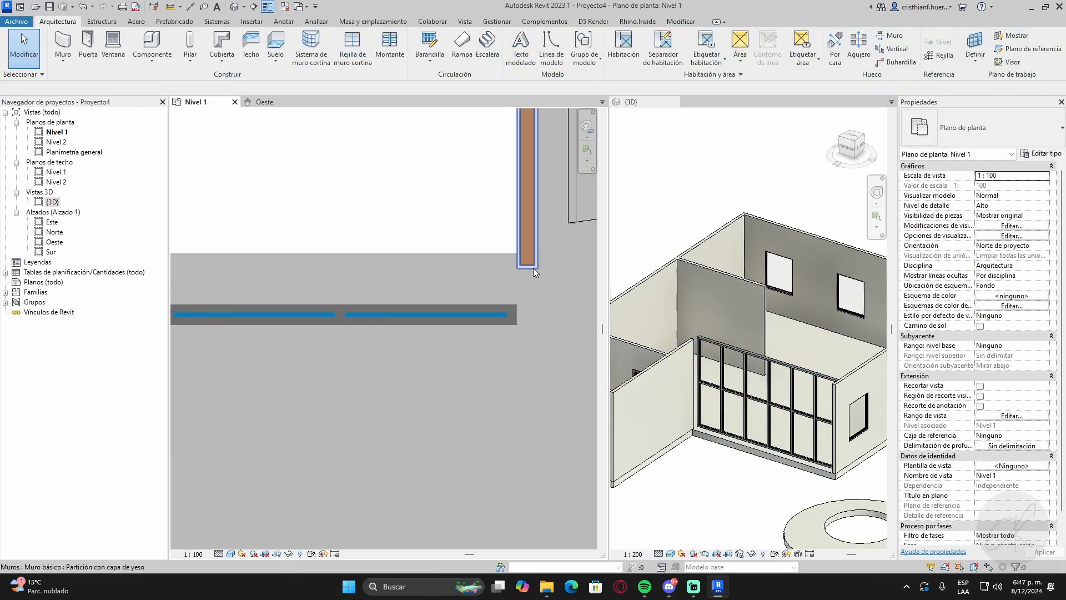
{"action": "left_click", "coordinate": [533, 267]}
{"action": "left_click_drag", "start_coordinate": [517, 269], "coordinate": [517, 346]}
{"action": "left_click", "coordinate": [463, 240]}
- Review the curtain wall, wall corners and door openings in the 3D model and the Nivel 1 plan
{"action": "scroll", "coordinate": [463, 239], "scroll_direction": "down", "scroll_amount": 5}
{"action": "middle_click_drag", "start_coordinate": [704, 495], "coordinate": [712, 441]}
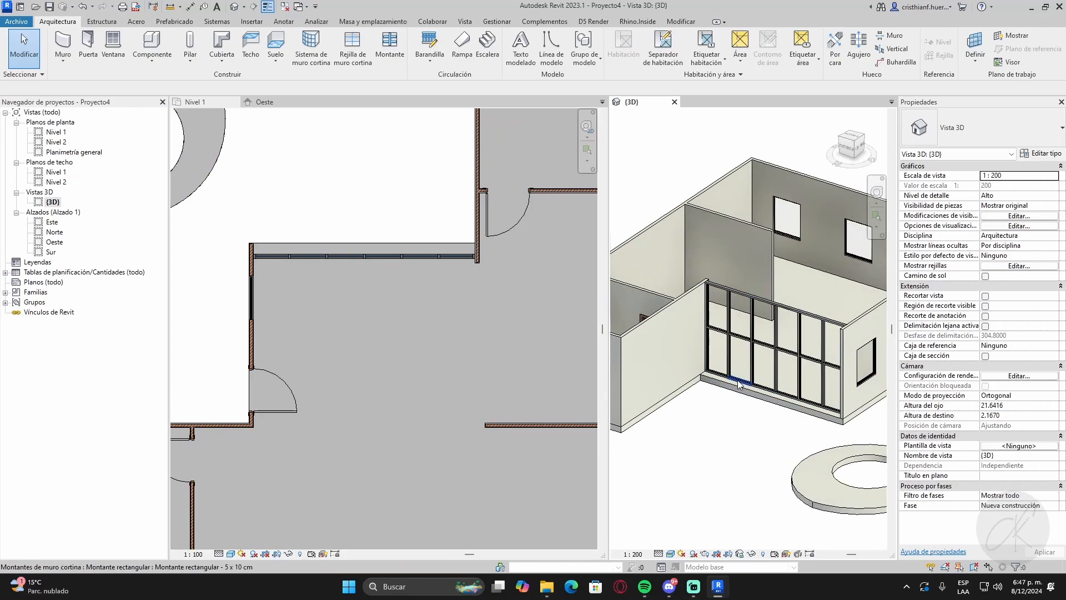
{"action": "scroll", "coordinate": [777, 355], "scroll_direction": "down", "scroll_amount": 5}
{"action": "scroll", "coordinate": [428, 335], "scroll_direction": "down", "scroll_amount": 3}
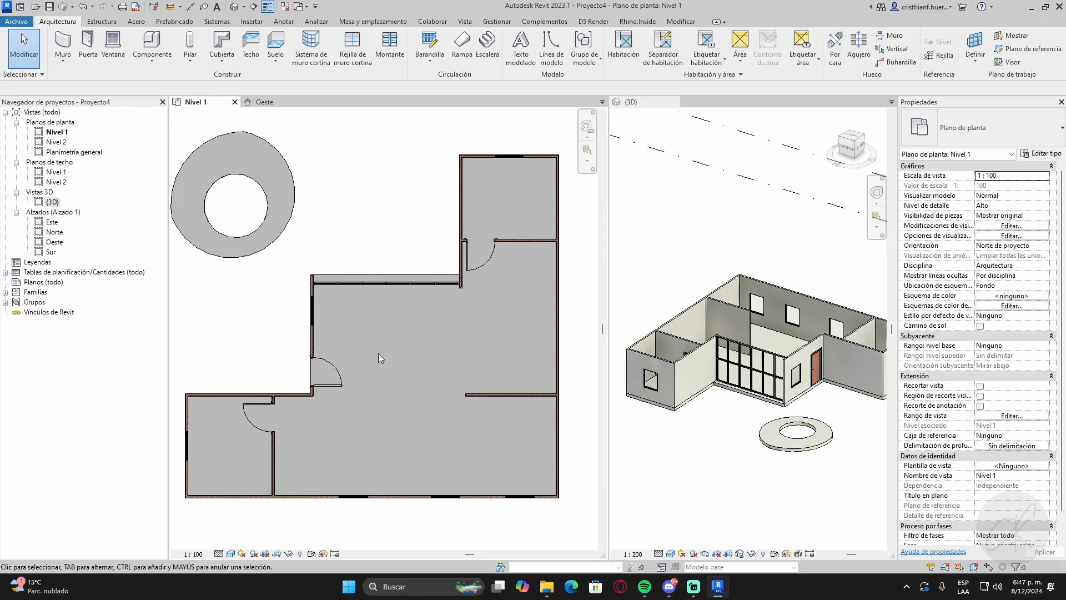
{"action": "middle_click_drag", "start_coordinate": [364, 358], "coordinate": [394, 338]}
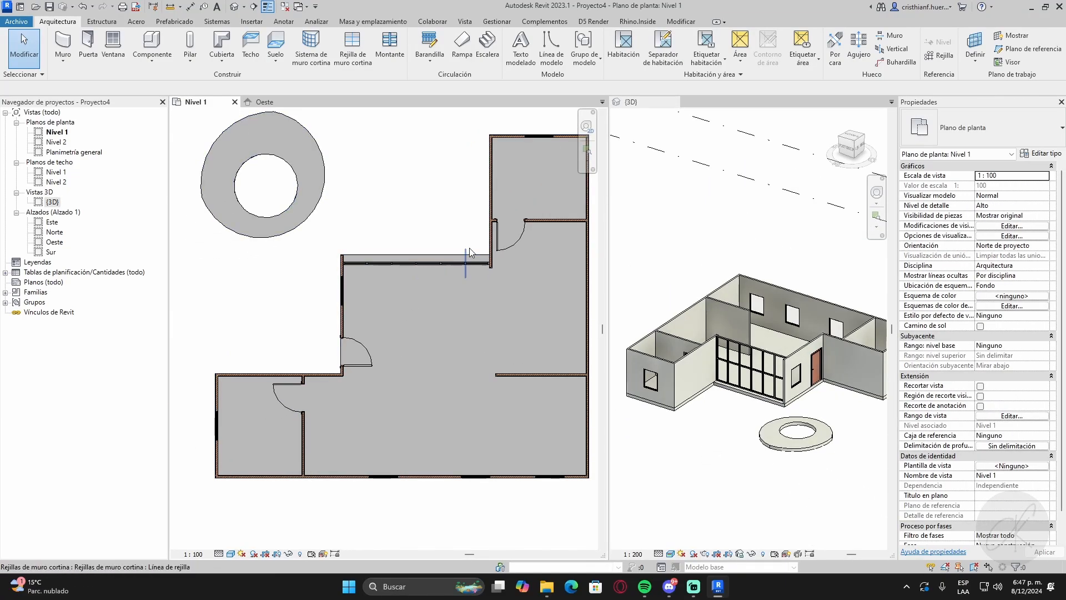
{"action": "scroll", "coordinate": [299, 408], "scroll_direction": "up", "scroll_amount": 8}
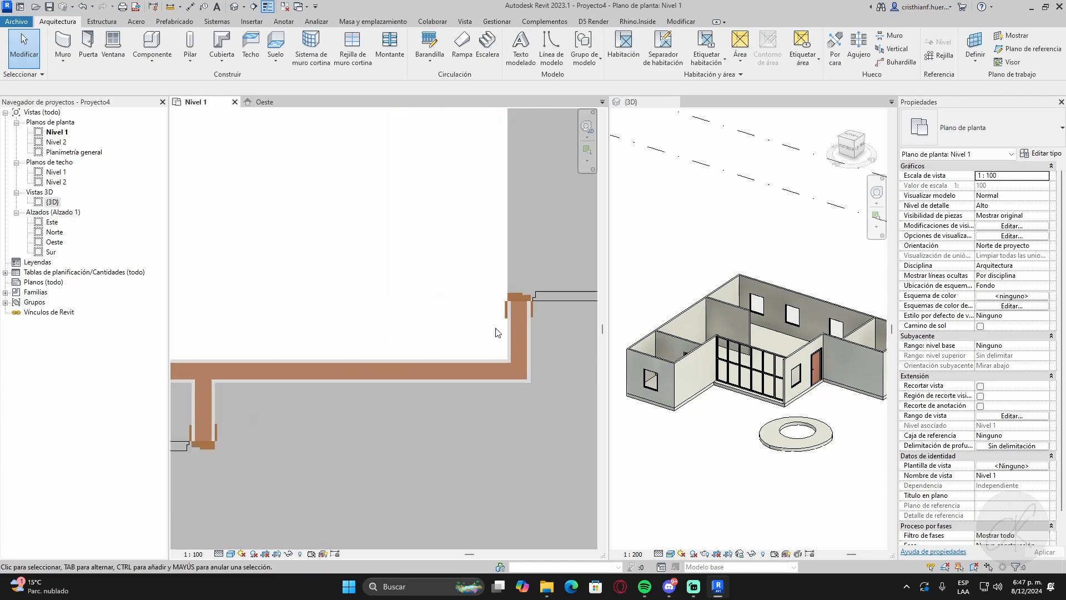
{"action": "scroll", "coordinate": [496, 328], "scroll_direction": "up", "scroll_amount": 1}
{"action": "scroll", "coordinate": [514, 265], "scroll_direction": "down", "scroll_amount": 1}
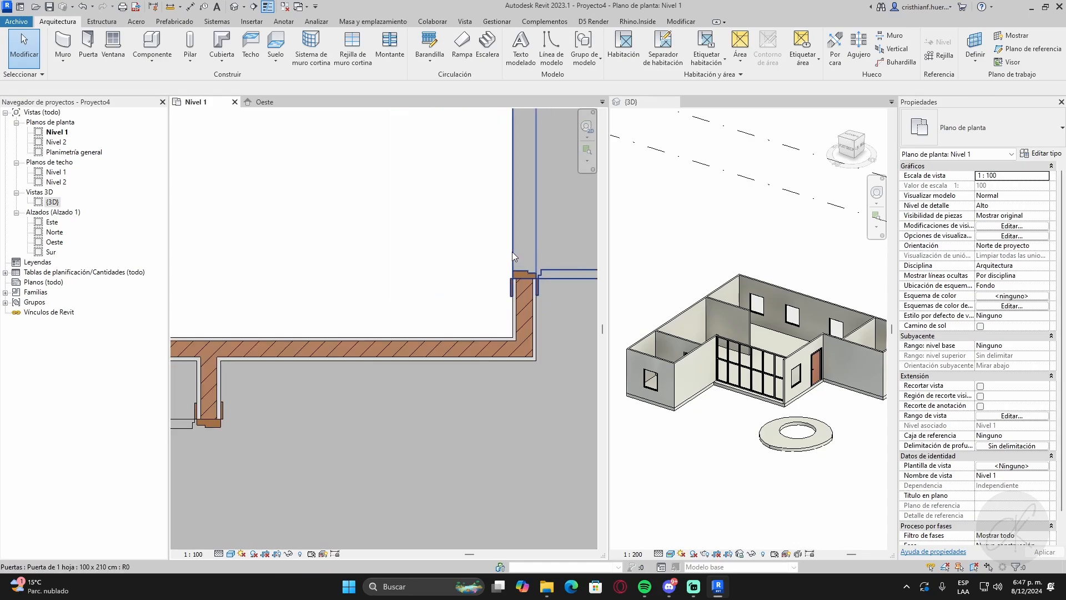
{"action": "scroll", "coordinate": [511, 252], "scroll_direction": "down", "scroll_amount": 8}
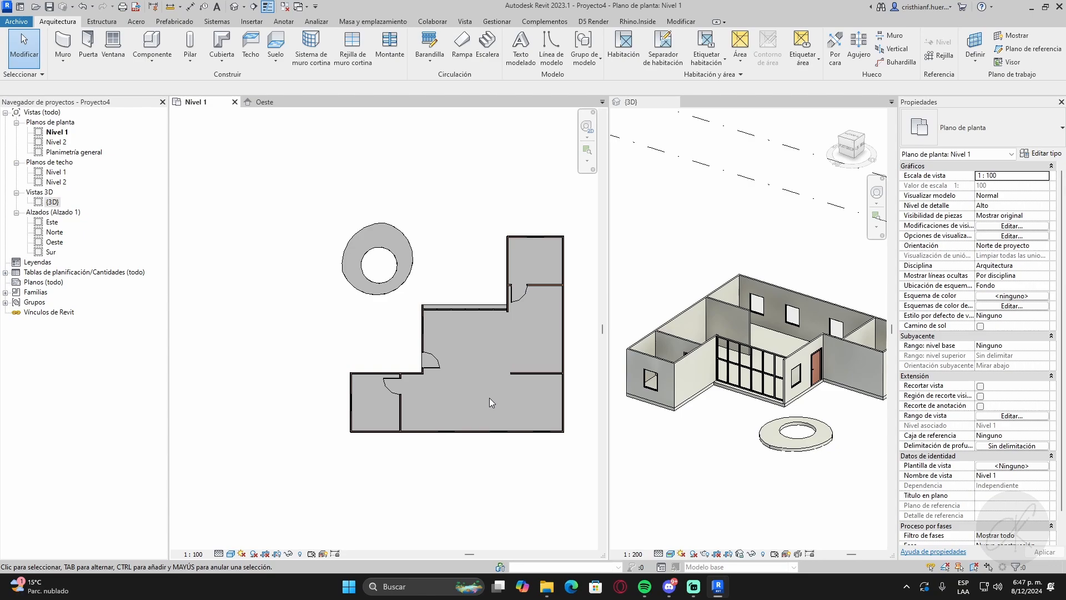
{"action": "scroll", "coordinate": [505, 268], "scroll_direction": "up", "scroll_amount": 3}
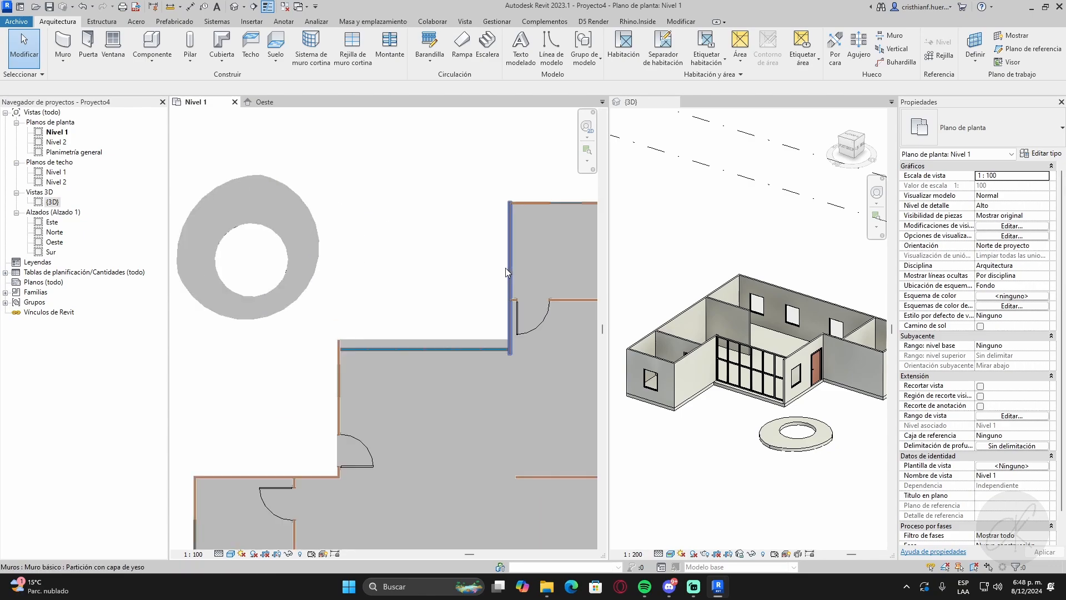
- Open the boundary sketch of the Nivel 1 floor for editing
{"action": "middle_click_drag", "start_coordinate": [467, 278], "coordinate": [327, 287]}
{"action": "middle_click_drag", "start_coordinate": [445, 398], "coordinate": [491, 286]}
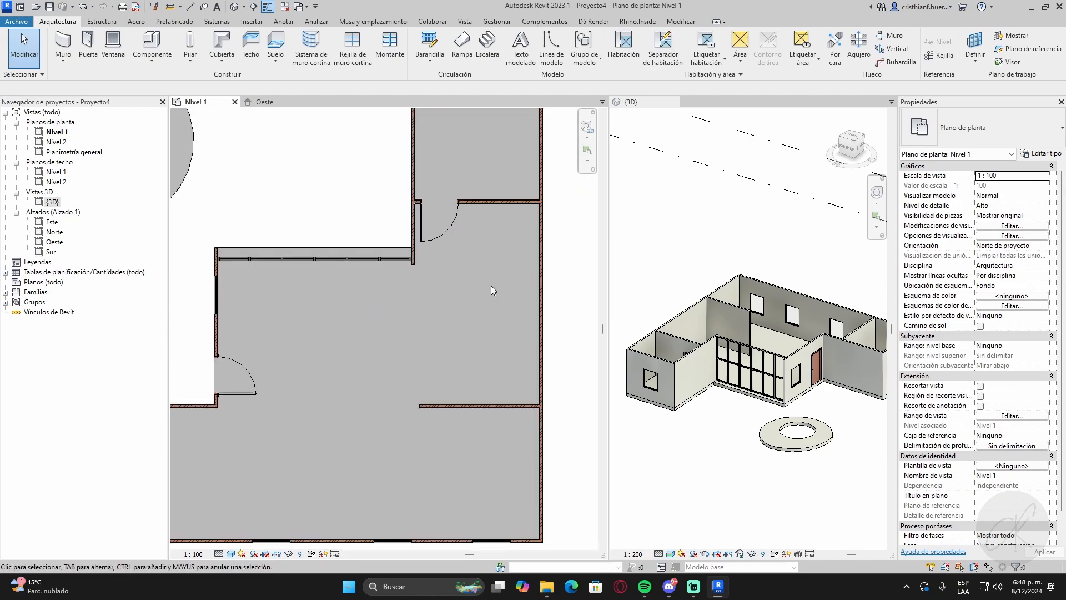
{"action": "scroll", "coordinate": [350, 253], "scroll_direction": "up", "scroll_amount": 2}
{"action": "left_click", "coordinate": [386, 237]}
{"action": "left_click", "coordinate": [517, 54]}
{"action": "scroll", "coordinate": [440, 270], "scroll_direction": "down", "scroll_amount": 4}
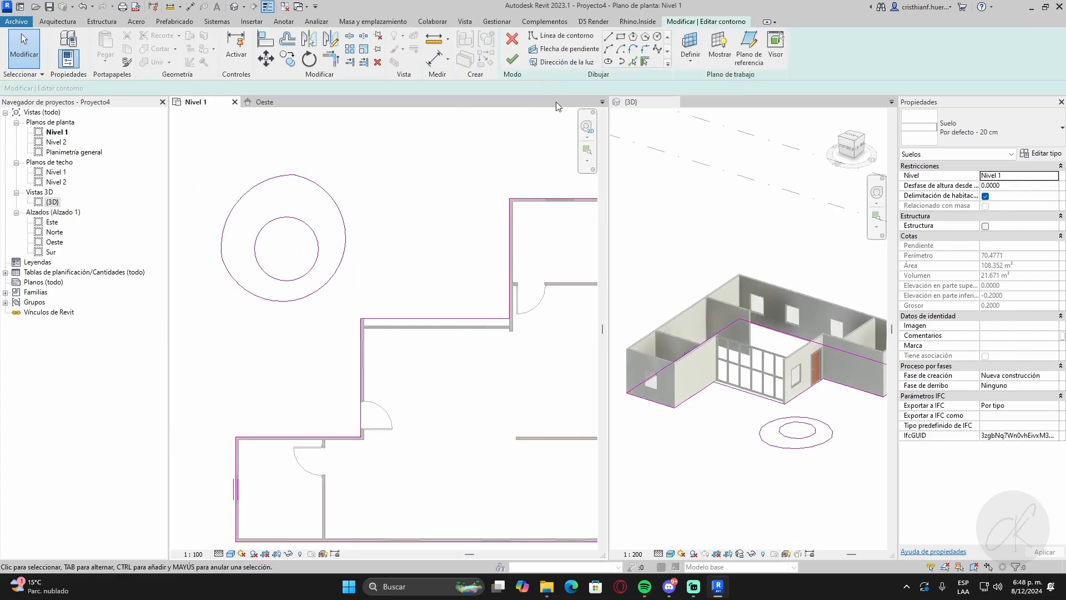
- Offset copies of the floor's outline segments 1.0 m outward around the whole building
{"action": "left_click", "coordinate": [288, 40]}
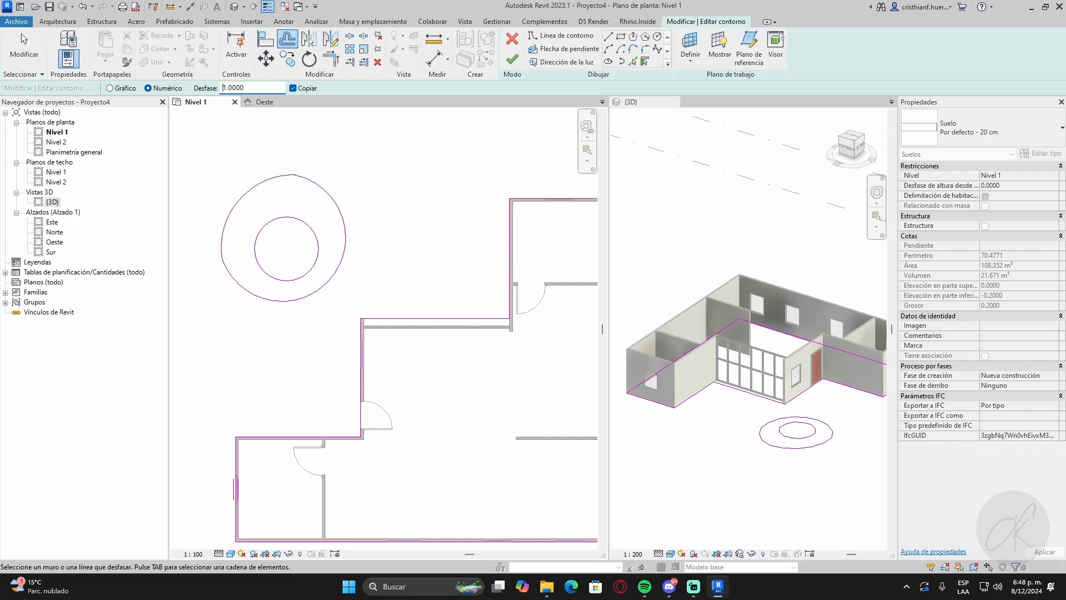
{"action": "left_click", "coordinate": [358, 375]}
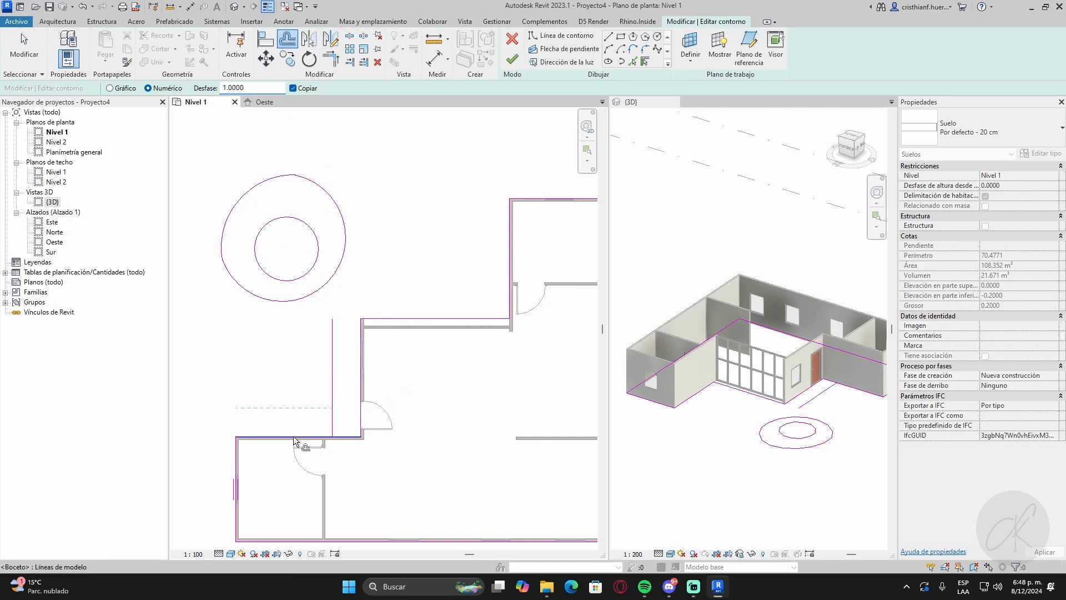
{"action": "left_click", "coordinate": [295, 437]}
{"action": "middle_click_drag", "start_coordinate": [235, 484], "coordinate": [258, 338]}
{"action": "left_click", "coordinate": [258, 339]}
{"action": "left_click", "coordinate": [436, 396]}
{"action": "middle_click_drag", "start_coordinate": [500, 416], "coordinate": [222, 422]}
{"action": "left_click", "coordinate": [354, 288]}
{"action": "middle_click_drag", "start_coordinate": [389, 258], "coordinate": [395, 315]}
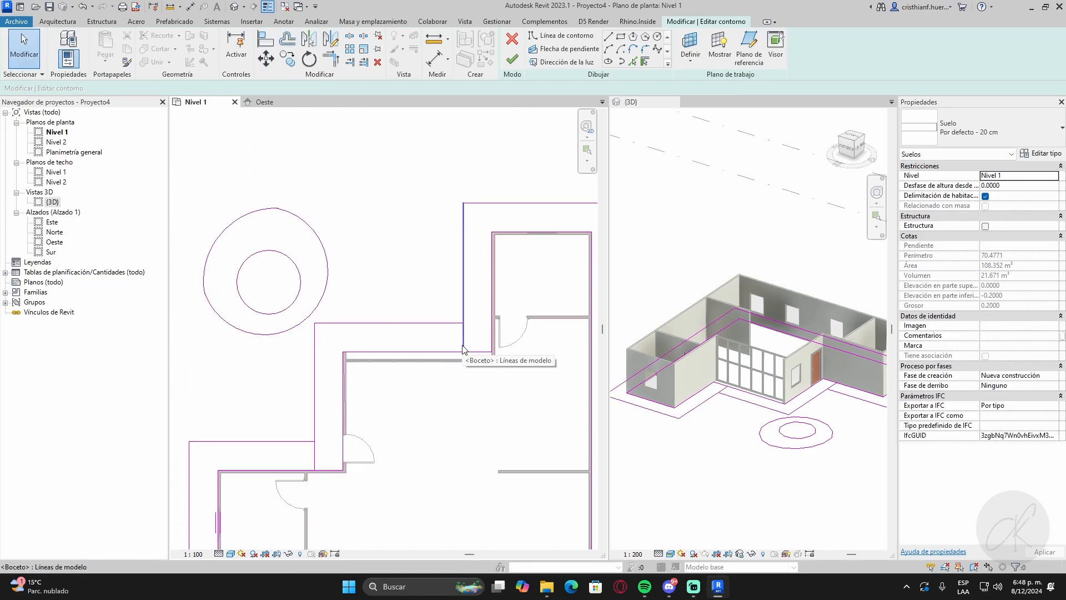
- Shorten the overlapping vertical offset lines at the two stepped inner corners so they end on the adjoining horizontal lines
{"action": "left_click", "coordinate": [464, 349]}
{"action": "left_click_drag", "start_coordinate": [463, 352], "coordinate": [463, 323]}
{"action": "middle_click_drag", "start_coordinate": [338, 405], "coordinate": [455, 326]}
{"action": "left_click", "coordinate": [431, 384]}
{"action": "left_click_drag", "start_coordinate": [431, 391], "coordinate": [431, 362]}
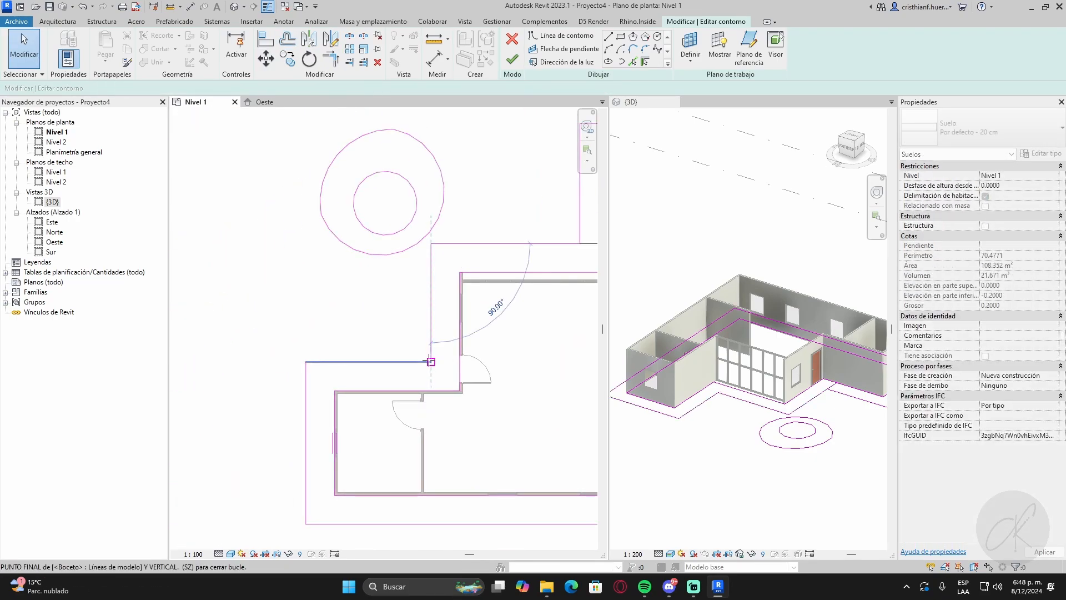
{"action": "left_click", "coordinate": [492, 393]}
{"action": "scroll", "coordinate": [492, 393], "scroll_direction": "down", "scroll_amount": 2}
{"action": "middle_click_drag", "start_coordinate": [492, 393], "coordinate": [381, 389]}
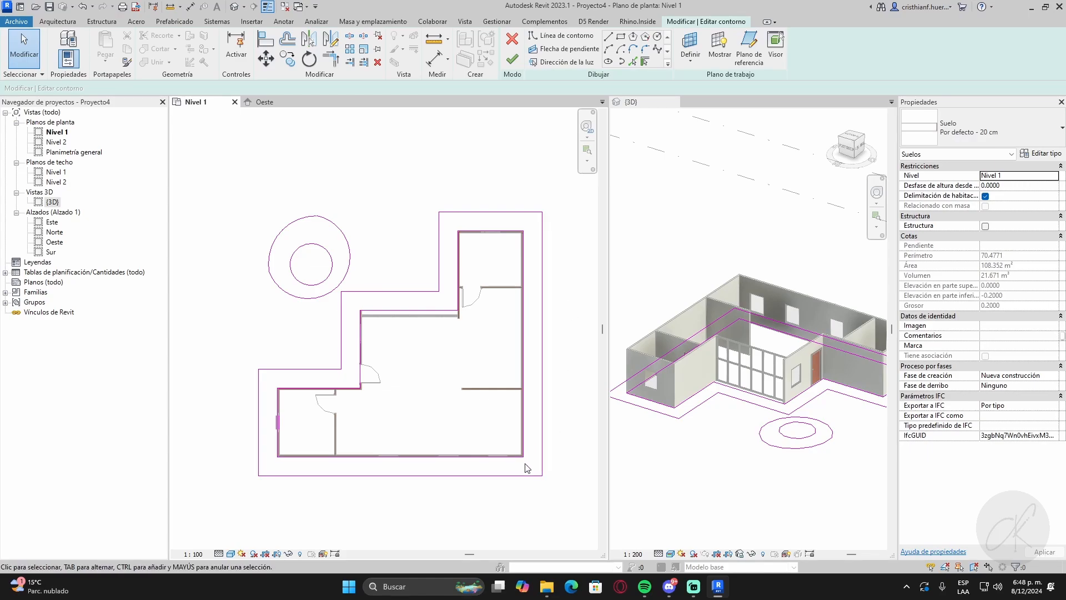
- Delete the original inner floor outline along the walls, keeping the offset outline and circles, and finish the boundary sketch
{"action": "left_click_drag", "start_coordinate": [525, 464], "coordinate": [456, 424]}
{"action": "key", "text": "Delete"}
{"action": "left_click_drag", "start_coordinate": [324, 448], "coordinate": [270, 382]}
{"action": "key", "text": "Delete"}
{"action": "left_click_drag", "start_coordinate": [413, 381], "coordinate": [358, 303]}
{"action": "key", "text": "Delete"}
{"action": "left_click_drag", "start_coordinate": [478, 307], "coordinate": [479, 225]}
{"action": "key", "text": "Delete"}
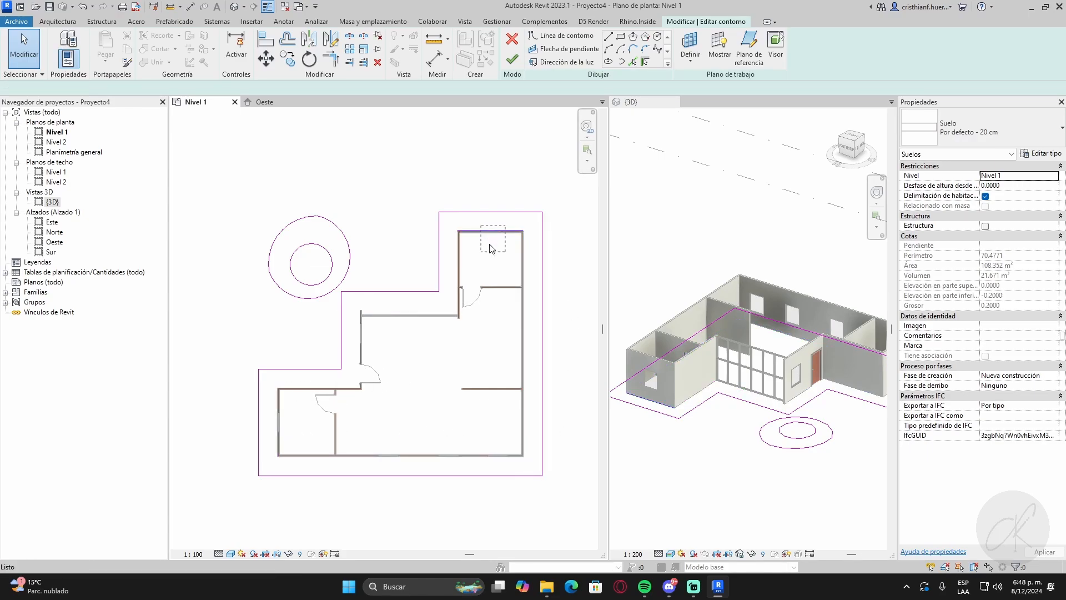
{"action": "key", "text": "Delete"}
{"action": "left_click", "coordinate": [512, 59]}
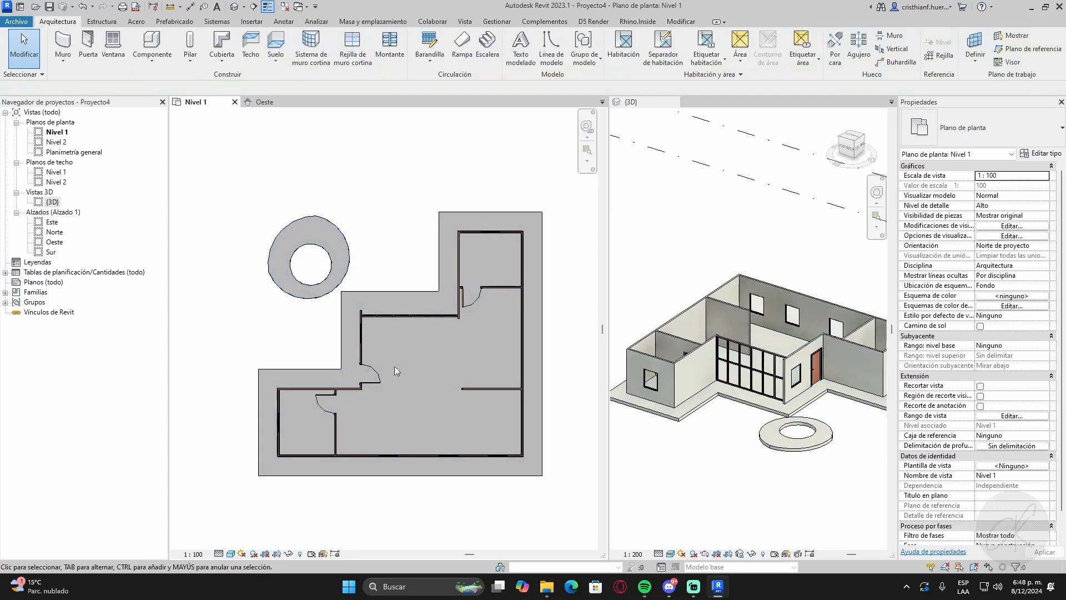
- Review the enlarged floor slab around the building in the 3D view and the Nivel 1 plan
{"action": "scroll", "coordinate": [717, 428], "scroll_direction": "down", "scroll_amount": 2}
{"action": "middle_click_drag", "start_coordinate": [732, 453], "coordinate": [721, 432], "text": "shift"}
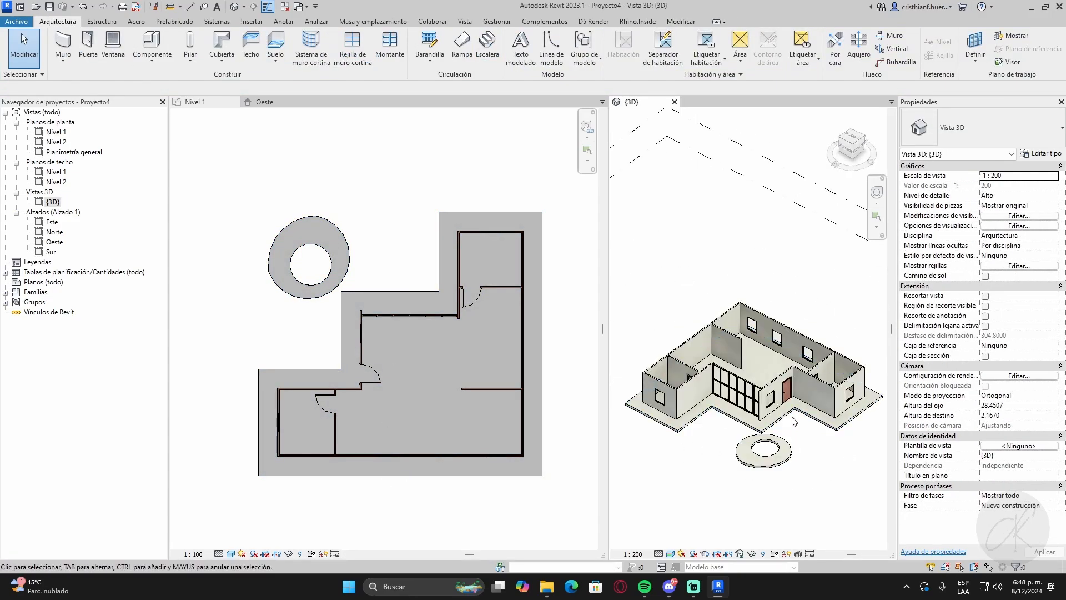
{"action": "scroll", "coordinate": [722, 416], "scroll_direction": "up", "scroll_amount": 3}
{"action": "scroll", "coordinate": [722, 416], "scroll_direction": "down", "scroll_amount": 4}
{"action": "scroll", "coordinate": [722, 417], "scroll_direction": "up", "scroll_amount": 5}
{"action": "left_click", "coordinate": [438, 367]}
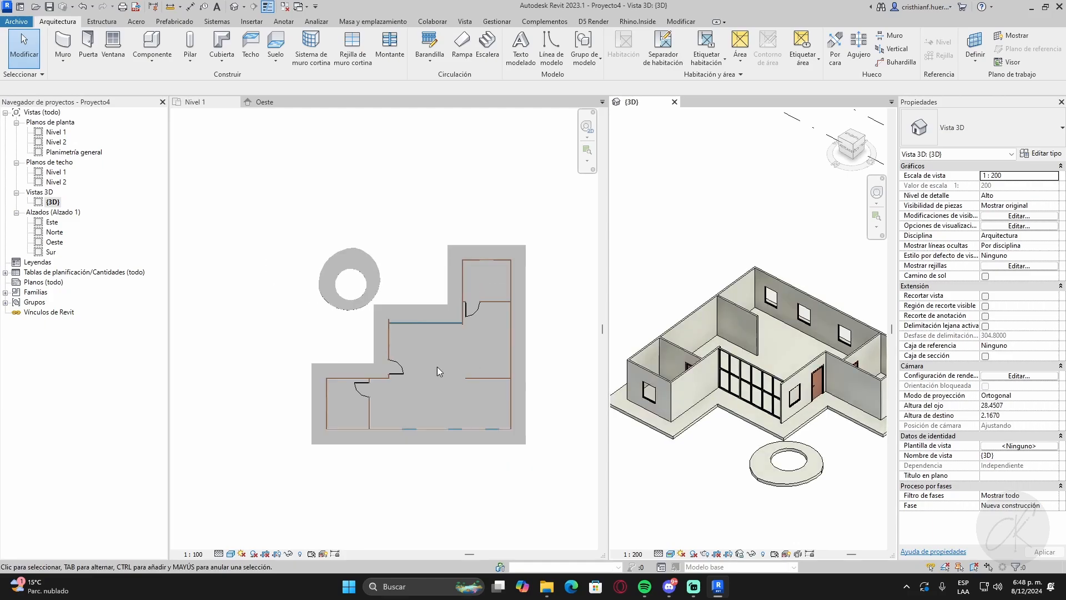
{"action": "scroll", "coordinate": [483, 393], "scroll_direction": "up", "scroll_amount": 2}
{"action": "middle_click_drag", "start_coordinate": [409, 319], "coordinate": [476, 340]}
{"action": "scroll", "coordinate": [471, 332], "scroll_direction": "down", "scroll_amount": 2}
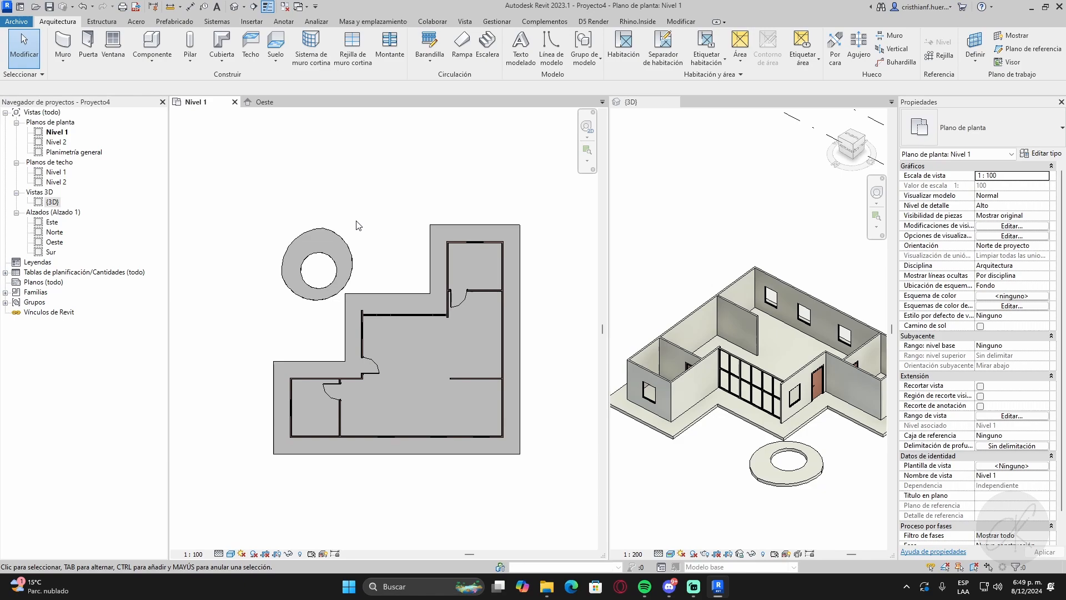
- Start placing a component in the Nivel 1 plan and check the component types loaded in the project
{"action": "left_click", "coordinate": [152, 45]}
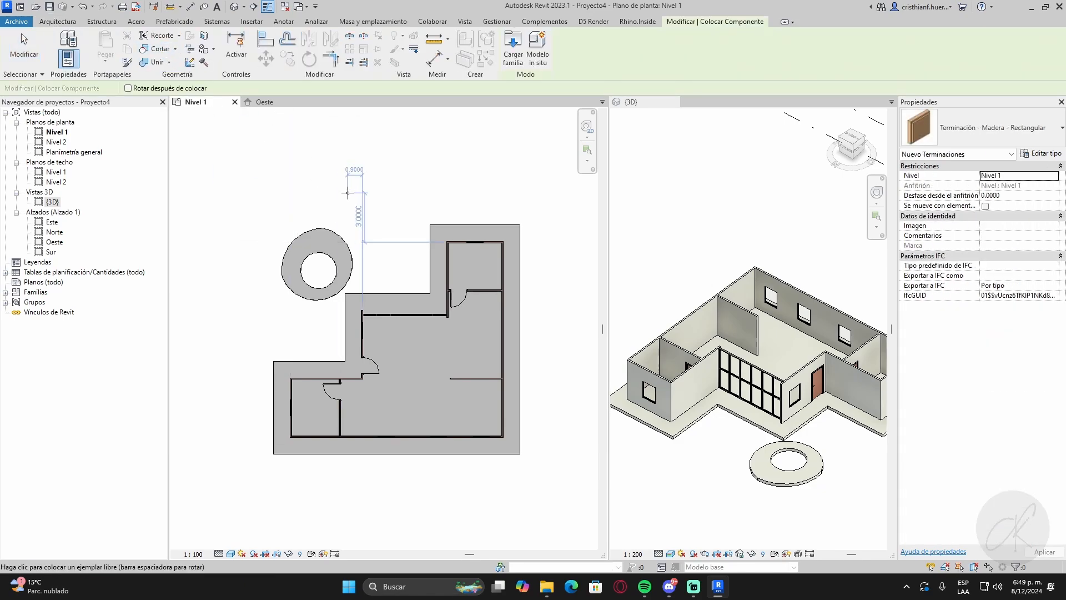
{"action": "left_click", "coordinate": [957, 134]}
{"action": "left_click", "coordinate": [977, 223]}
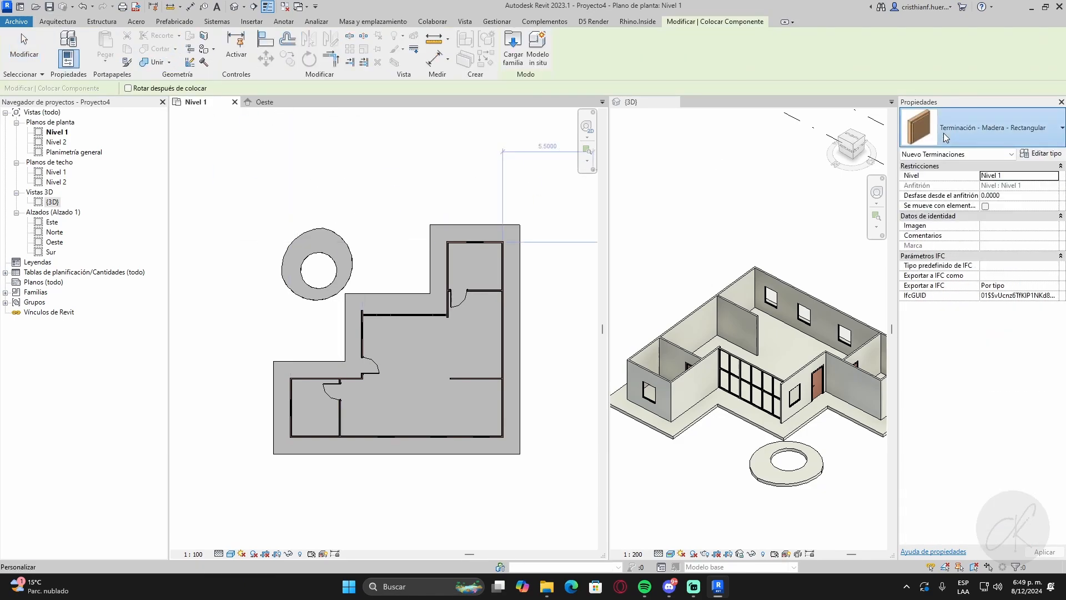
{"action": "scroll", "coordinate": [435, 163], "scroll_direction": "down", "scroll_amount": 1}
{"action": "middle_click_drag", "start_coordinate": [445, 171], "coordinate": [454, 175]}
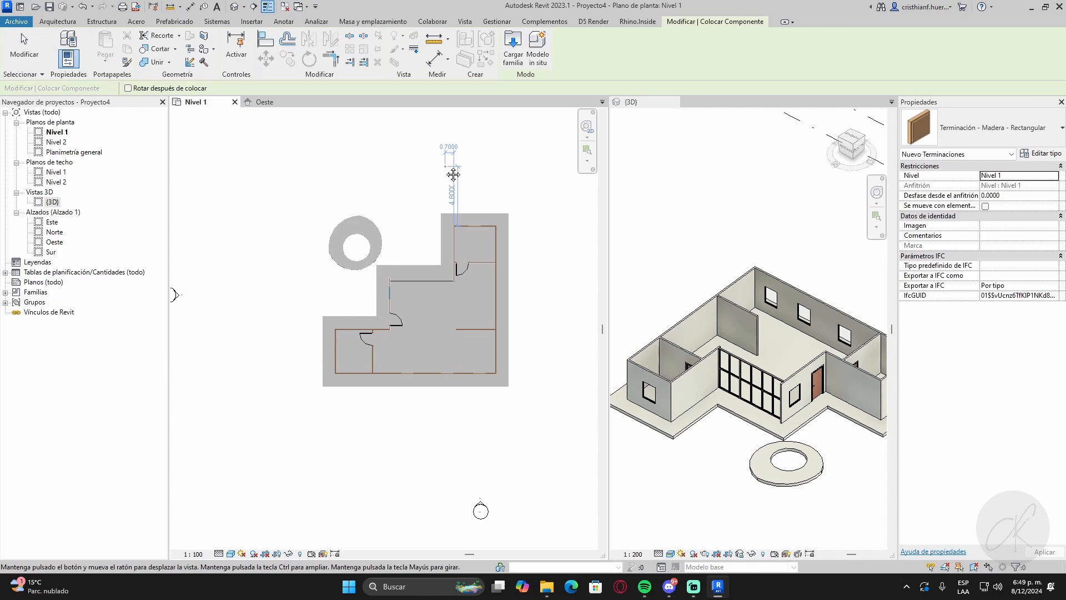
{"action": "middle_click_drag", "start_coordinate": [453, 174], "coordinate": [450, 192]}
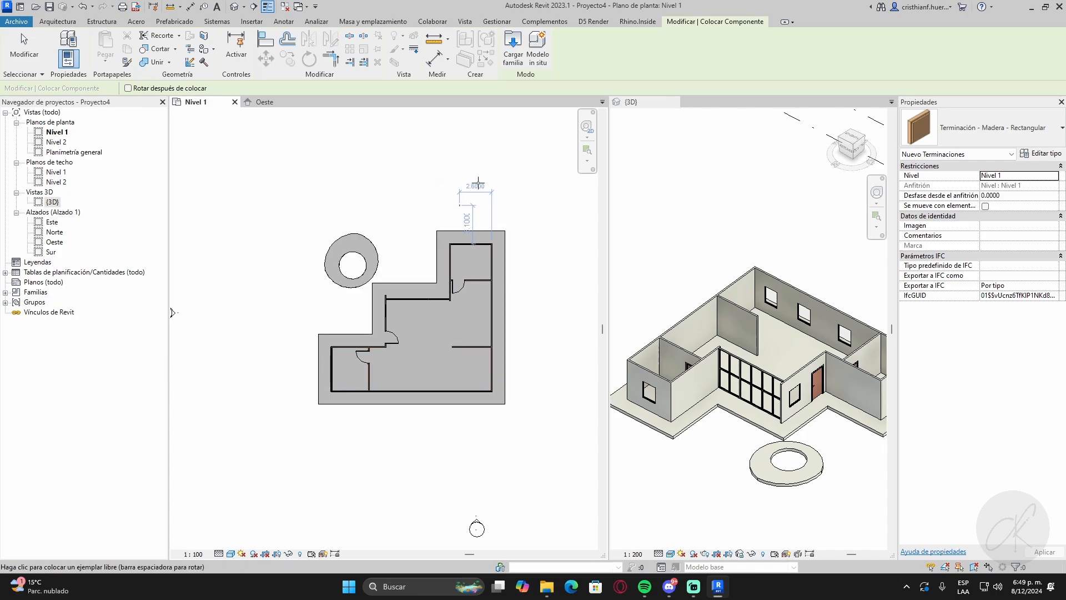
- Start loading a family and browse the Spanish library to the Mobiliario > Mesas folder
{"action": "left_click", "coordinate": [523, 56]}
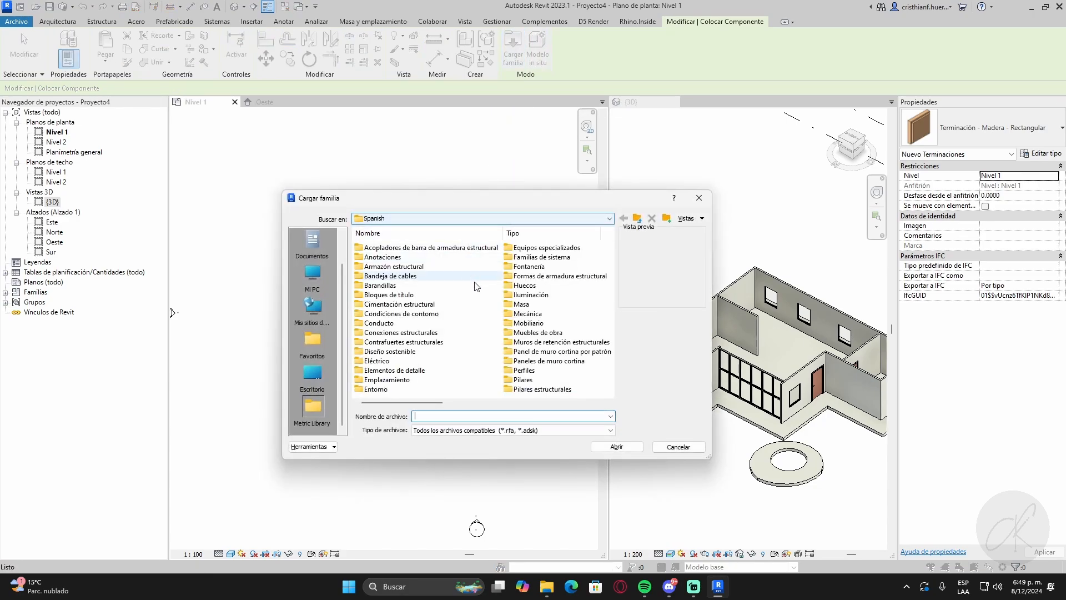
{"action": "scroll", "coordinate": [475, 310], "scroll_direction": "right", "scroll_amount": 3}
{"action": "scroll", "coordinate": [476, 356], "scroll_direction": "left", "scroll_amount": 3}
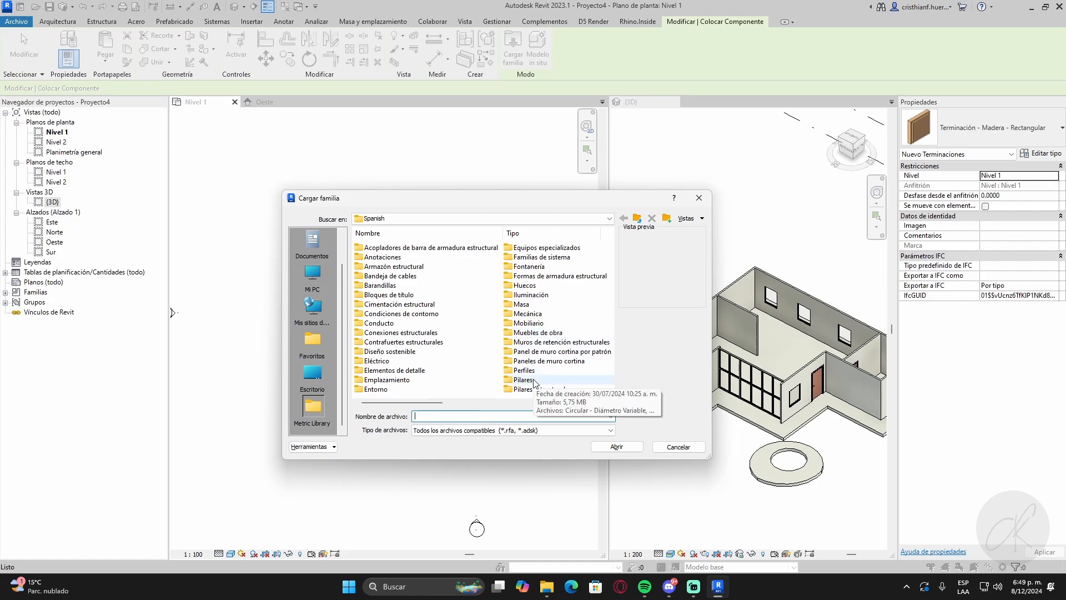
{"action": "scroll", "coordinate": [534, 383], "scroll_direction": "right", "scroll_amount": 3}
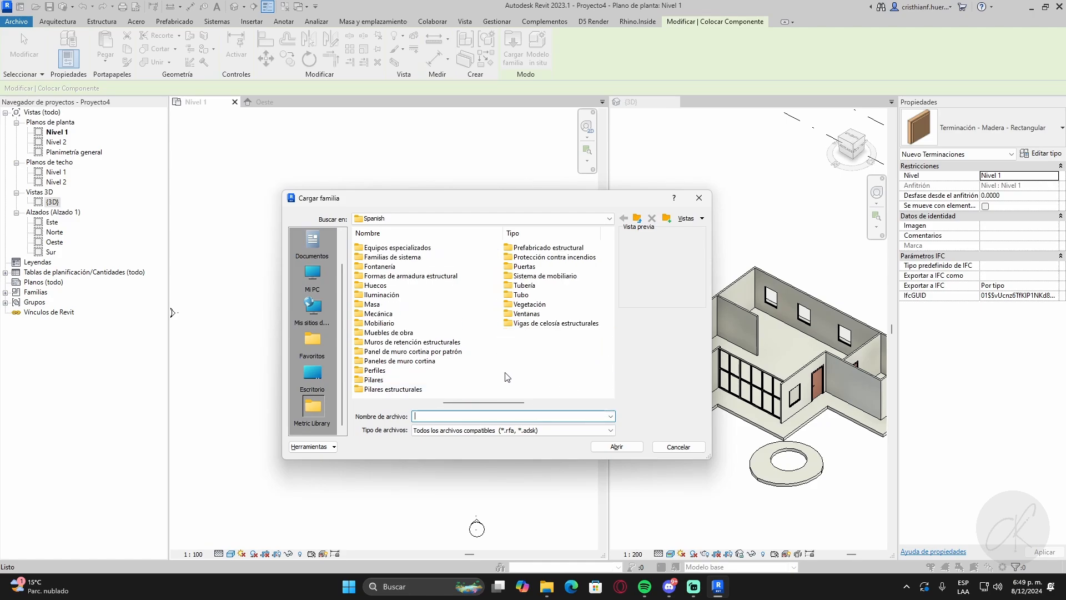
{"action": "double_click", "coordinate": [430, 322]}
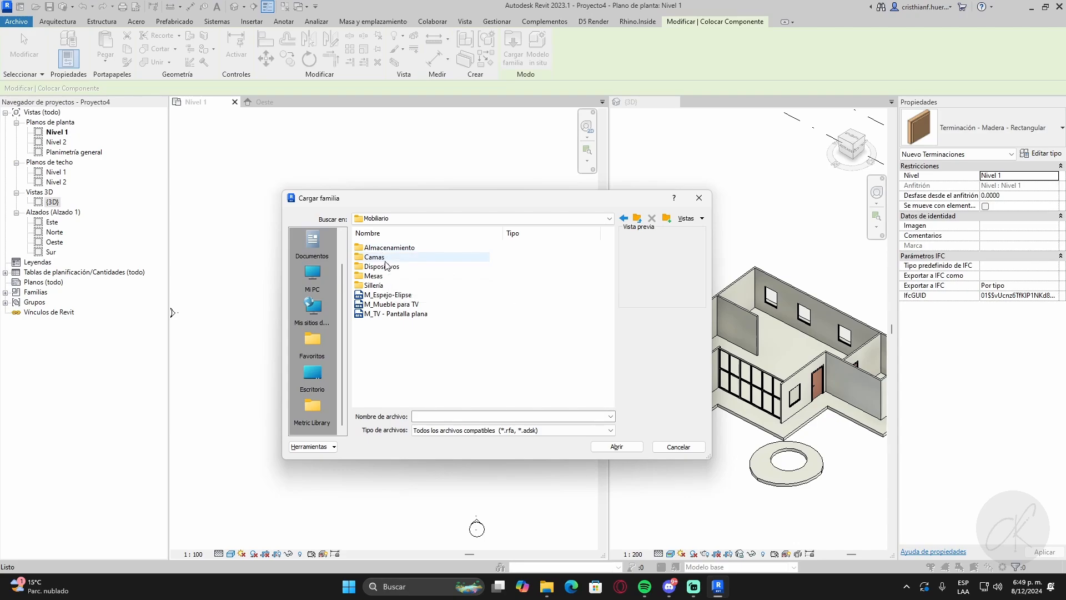
{"action": "double_click", "coordinate": [375, 277]}
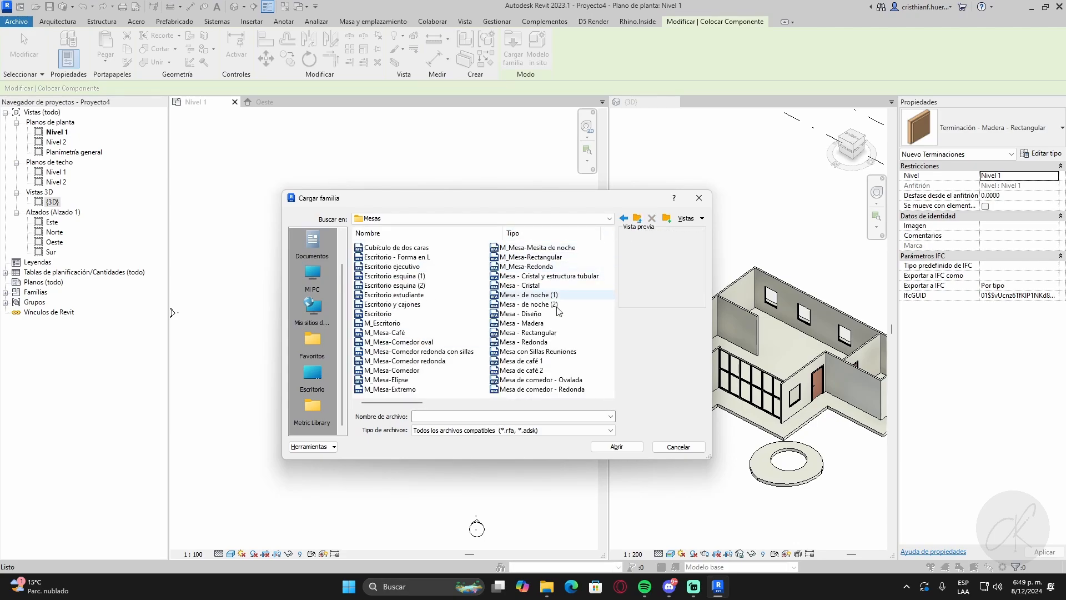
- Display the table families in the Mesas folder as large icons
{"action": "scroll", "coordinate": [463, 314], "scroll_direction": "down", "scroll_amount": 3}
{"action": "right_click", "coordinate": [501, 336]}
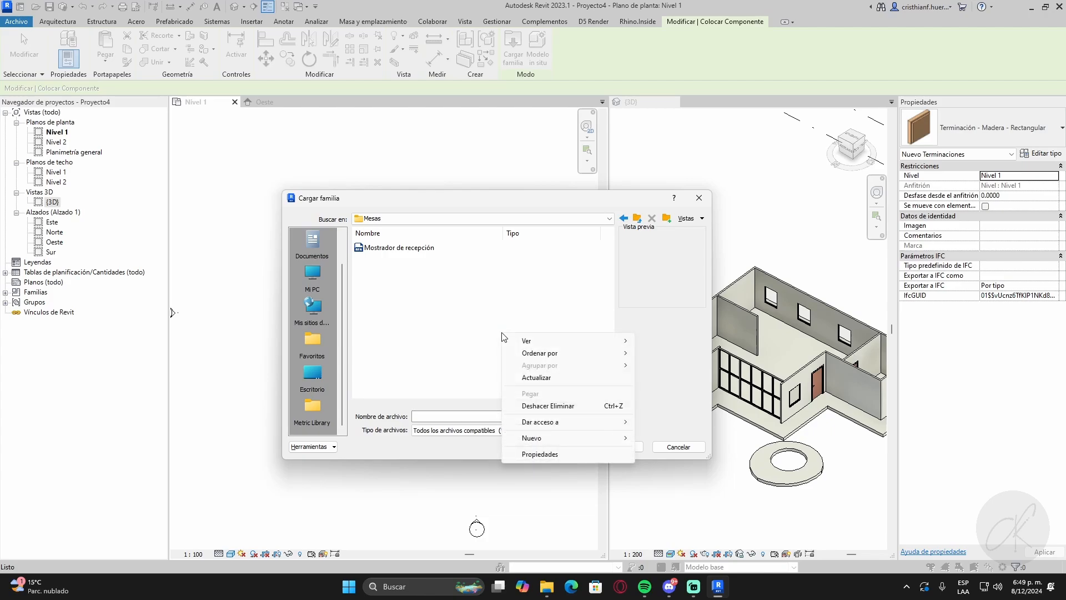
{"action": "mouse_move", "coordinate": [553, 345]}
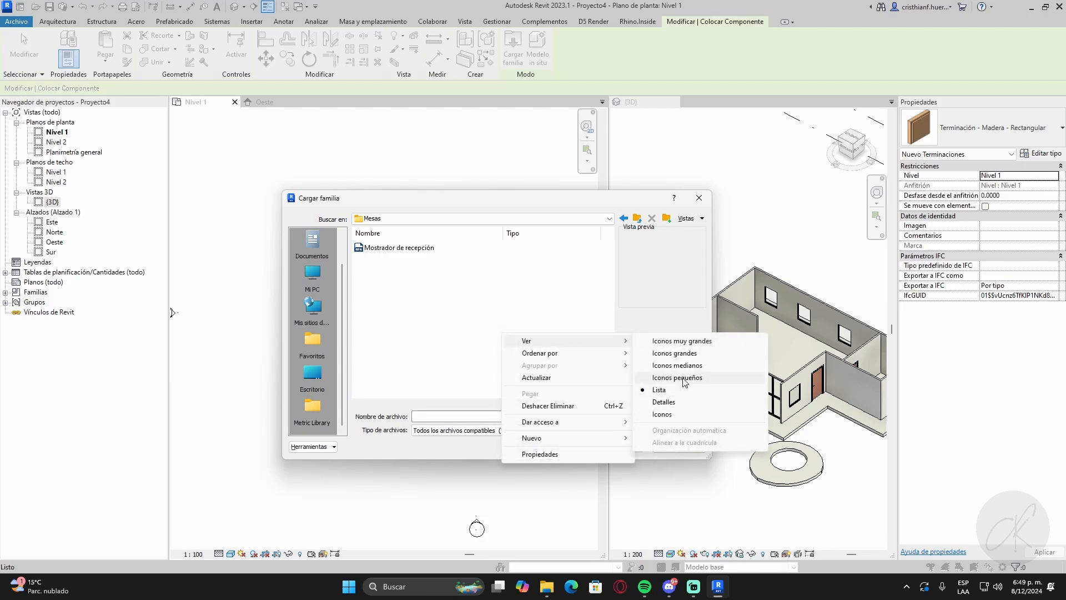
{"action": "left_click", "coordinate": [677, 353]}
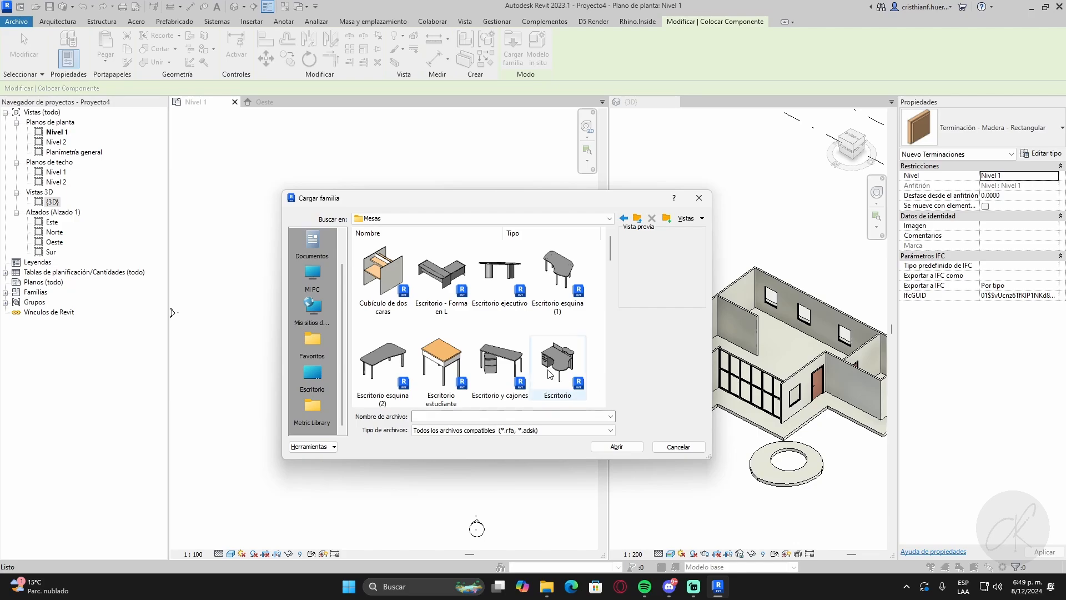
- Load the "Mesa - Cristal y estructura tubular" table family into the project
{"action": "scroll", "coordinate": [550, 374], "scroll_direction": "down", "scroll_amount": 5}
{"action": "scroll", "coordinate": [575, 357], "scroll_direction": "down", "scroll_amount": 2}
{"action": "scroll", "coordinate": [572, 333], "scroll_direction": "up", "scroll_amount": 2}
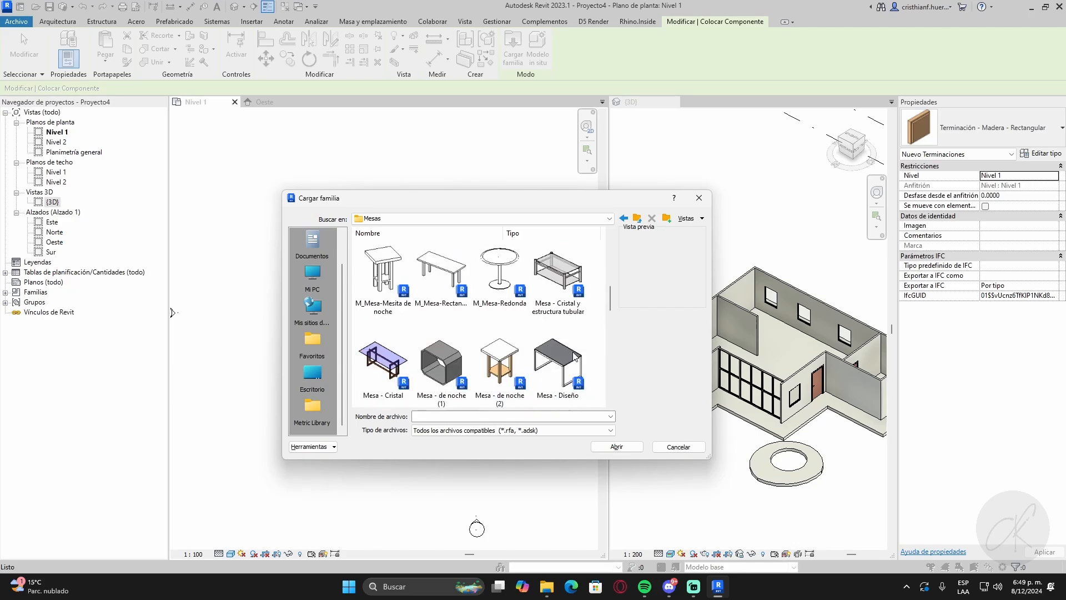
{"action": "left_click", "coordinate": [548, 283]}
{"action": "left_click", "coordinate": [629, 448]}
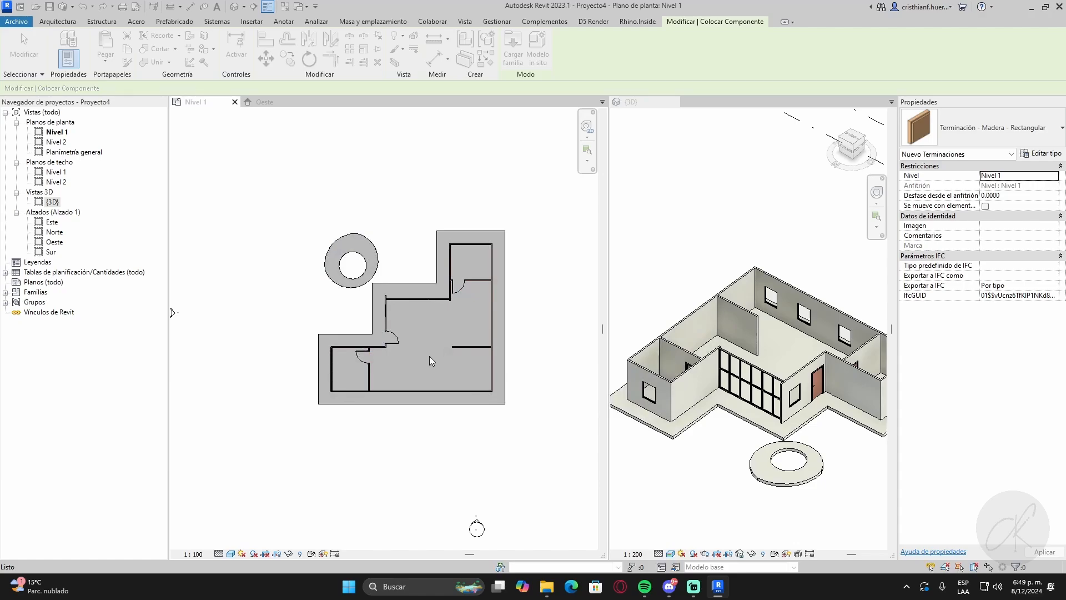
- Place the glass table below the short partition, about 1.90 m from it and 1.65 m from the right exterior wall
{"action": "scroll", "coordinate": [427, 360], "scroll_direction": "up", "scroll_amount": 6}
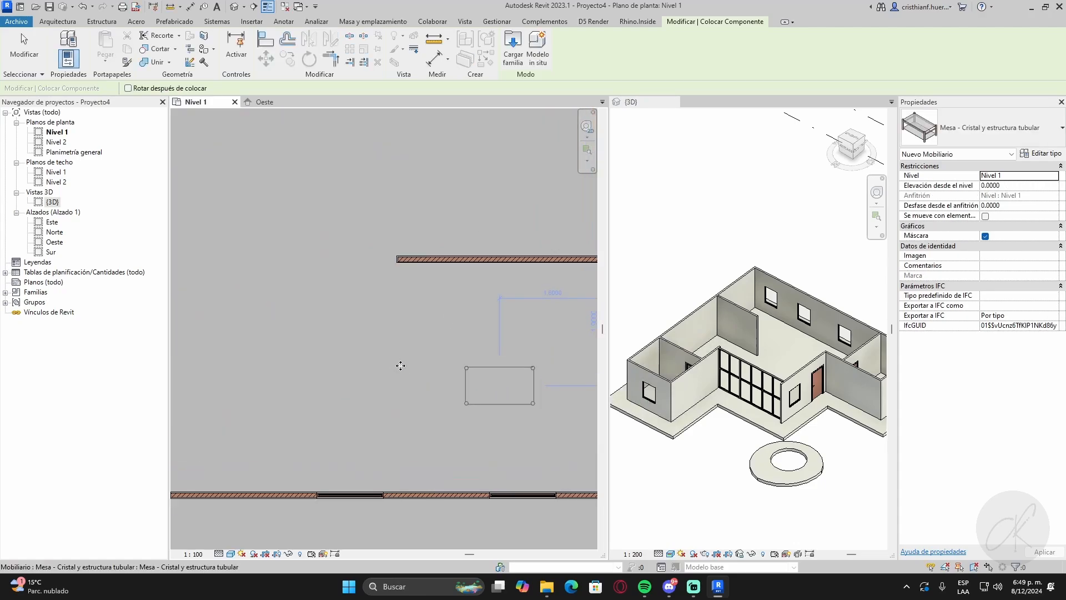
{"action": "scroll", "coordinate": [400, 366], "scroll_direction": "down", "scroll_amount": 3}
{"action": "left_click", "coordinate": [435, 374]}
{"action": "key", "text": "Escape"}
{"action": "key", "text": "Escape"}
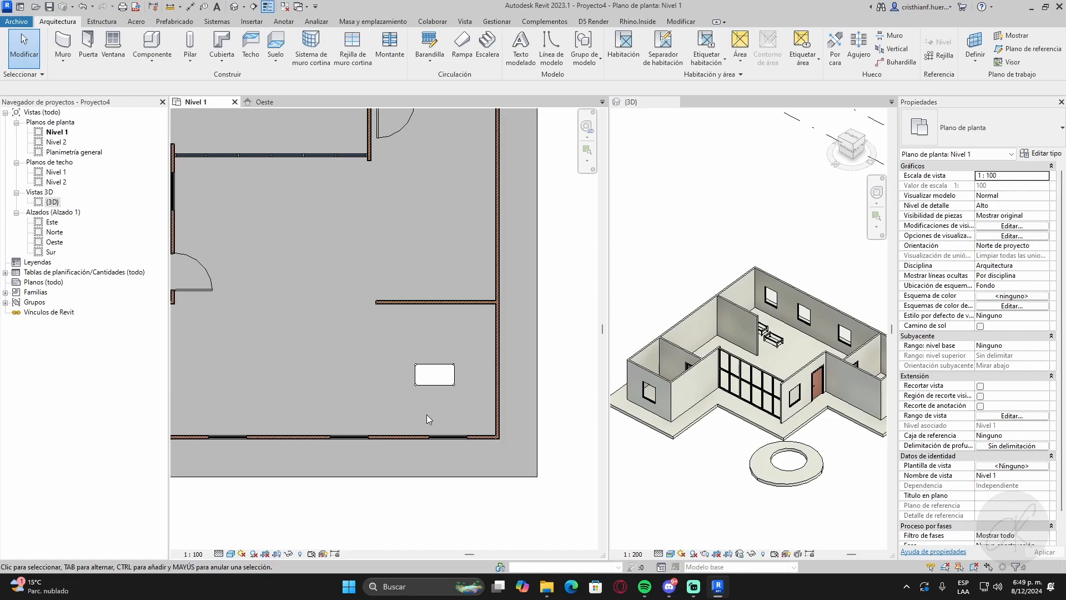
{"action": "scroll", "coordinate": [411, 372], "scroll_direction": "up", "scroll_amount": 3}
{"action": "left_click", "coordinate": [400, 366]}
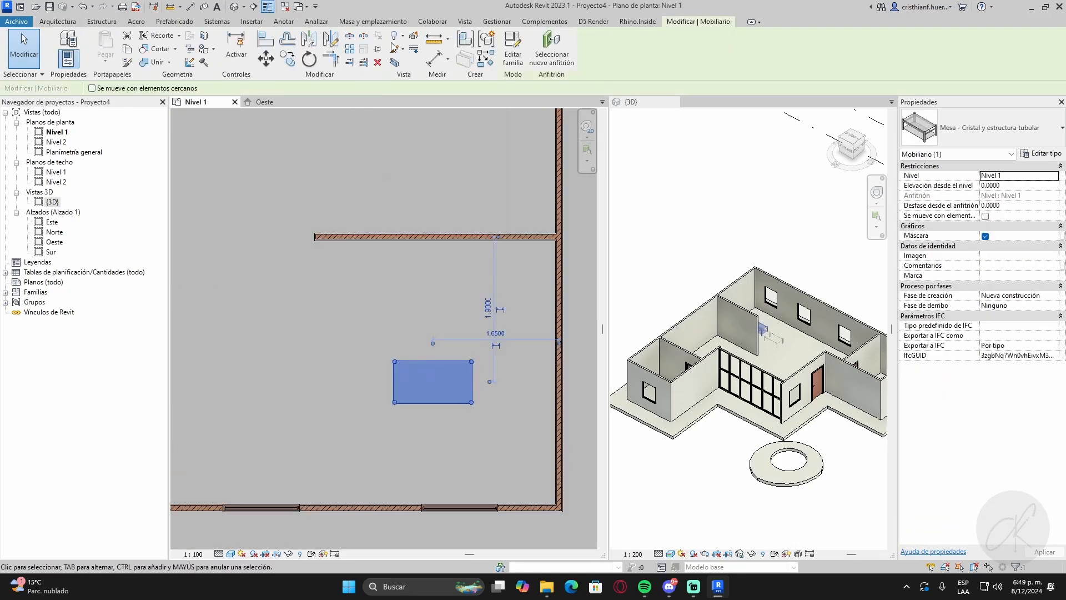
{"action": "left_click", "coordinate": [594, 293]}
{"action": "scroll", "coordinate": [222, 311], "scroll_direction": "down", "scroll_amount": 3}
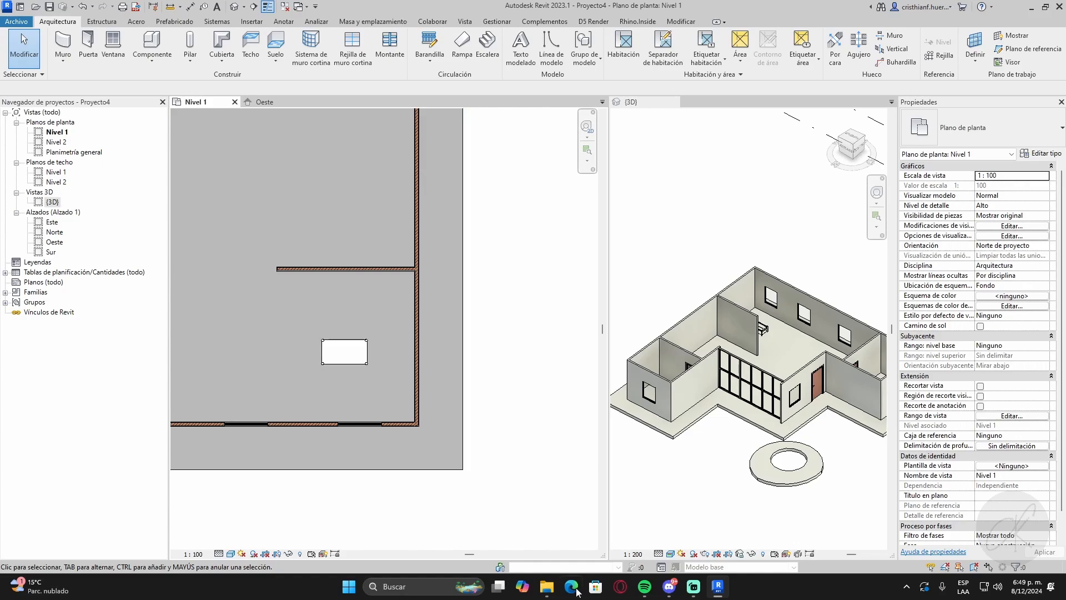
- Switch to the Chrome web browser
{"action": "left_click", "coordinate": [443, 585]}
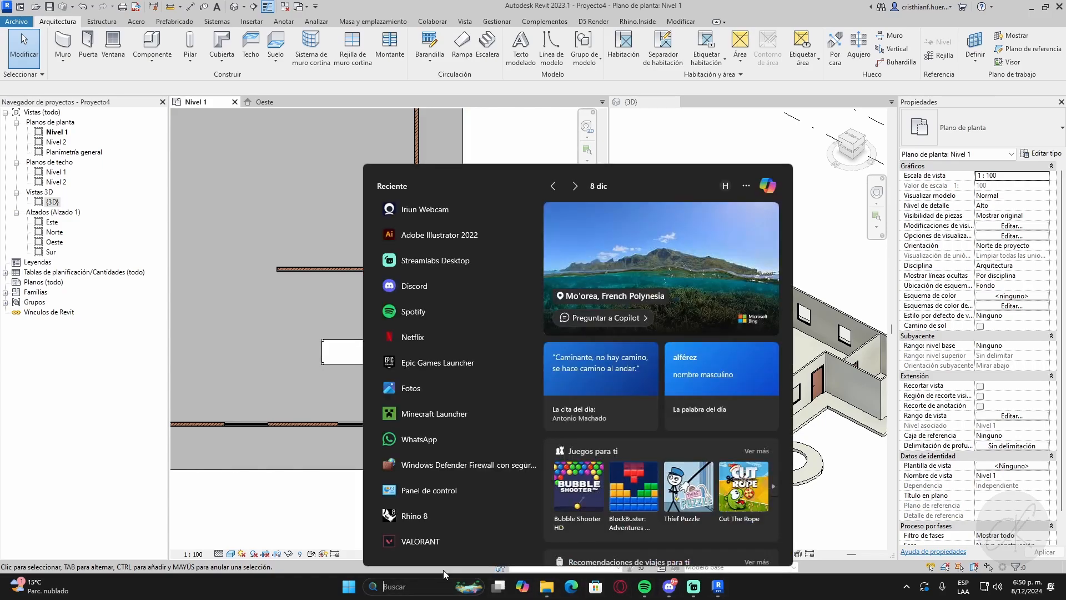
{"action": "type", "text": "chrome"}
{"action": "key", "text": "Return"}
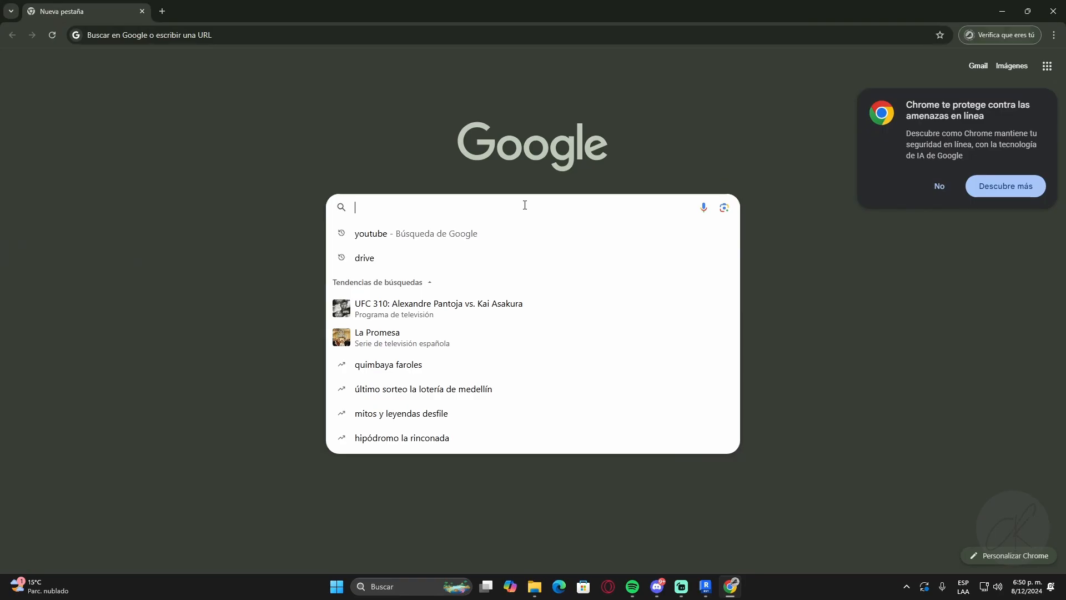
- Search Google for "librerias revit 20203" and open Autodesk's "Contenido de Autodesk Revit 2023" page
{"action": "type", "text": "librerias revit "}
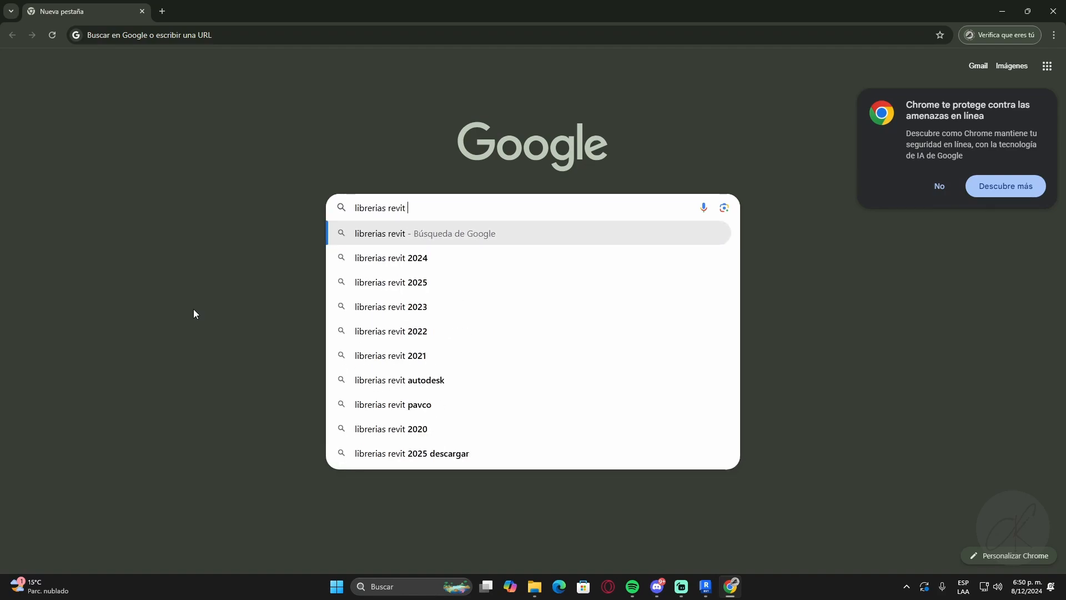
{"action": "type", "text": "20203"}
{"action": "key", "text": "Return"}
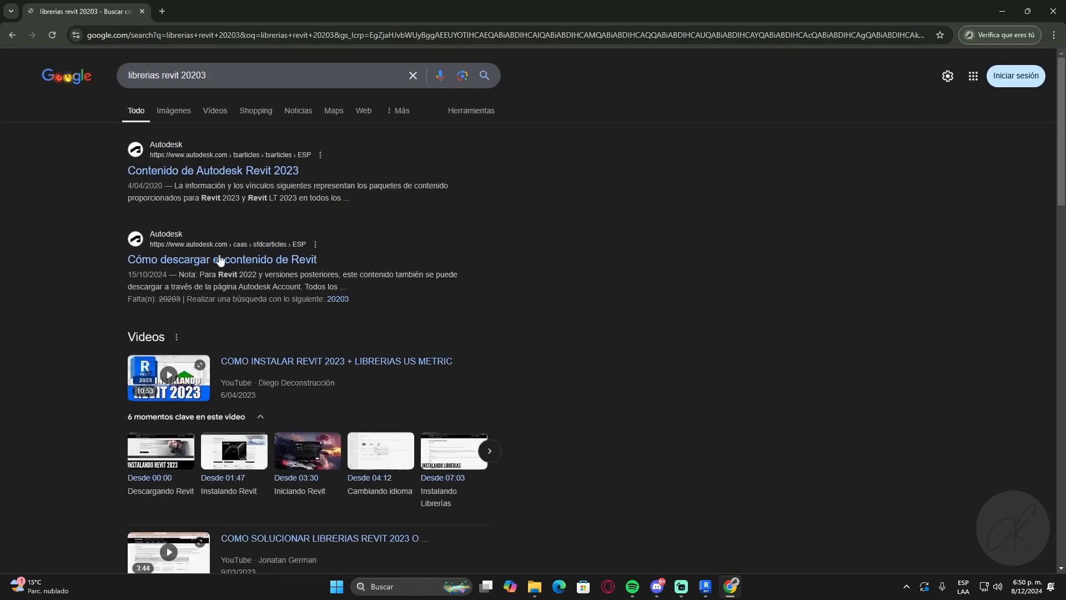
{"action": "left_click", "coordinate": [213, 171]}
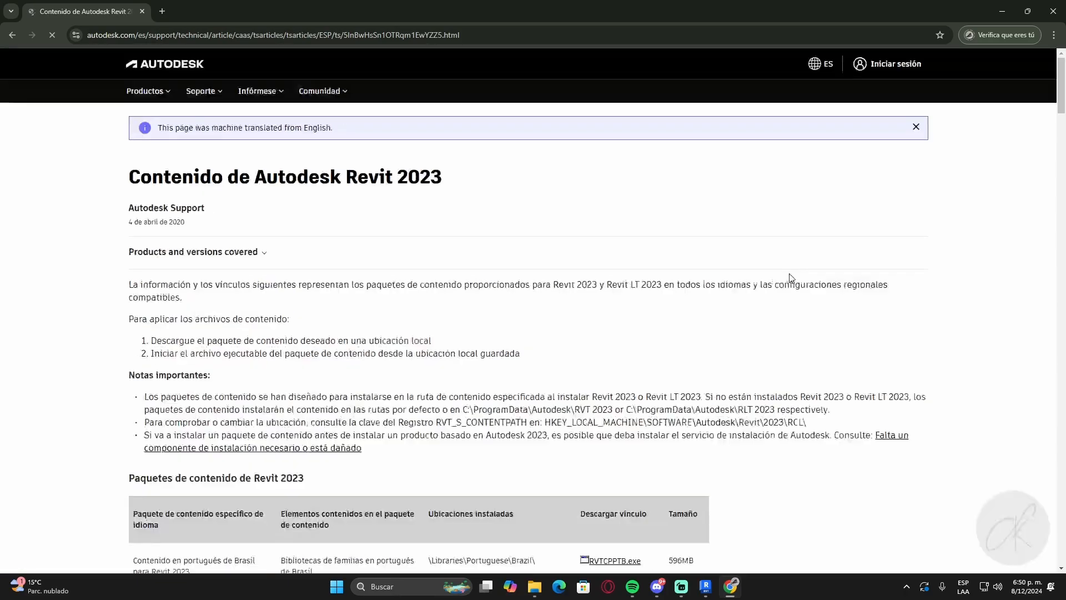
- Look through the Revit 2023 content package download tables, including the Spanish library packages, and return to Revit
{"action": "scroll", "coordinate": [134, 304], "scroll_direction": "down", "scroll_amount": 5}
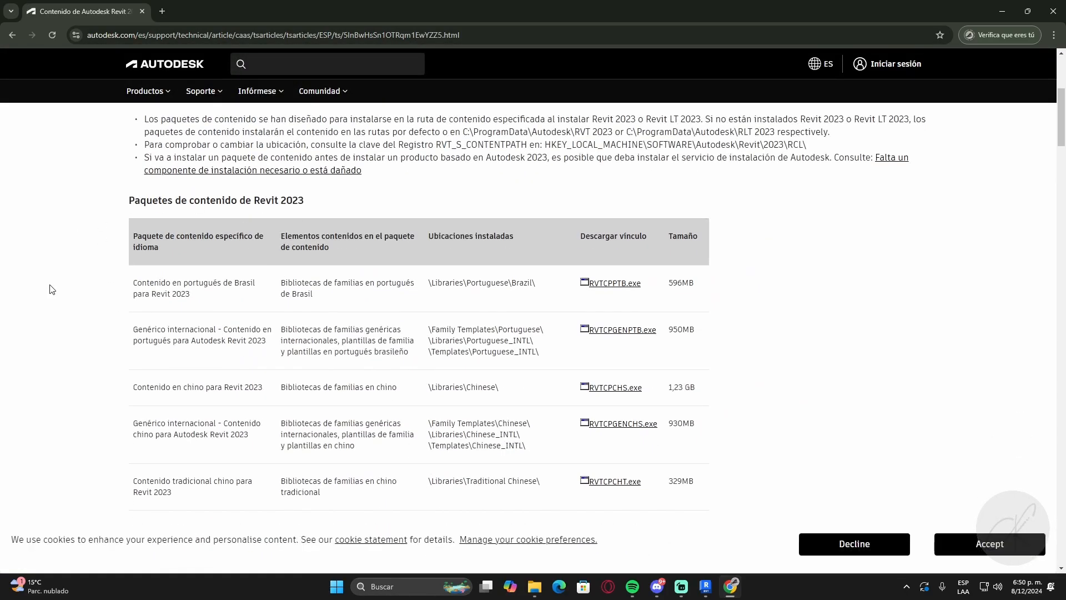
{"action": "scroll", "coordinate": [50, 289], "scroll_direction": "down", "scroll_amount": 18}
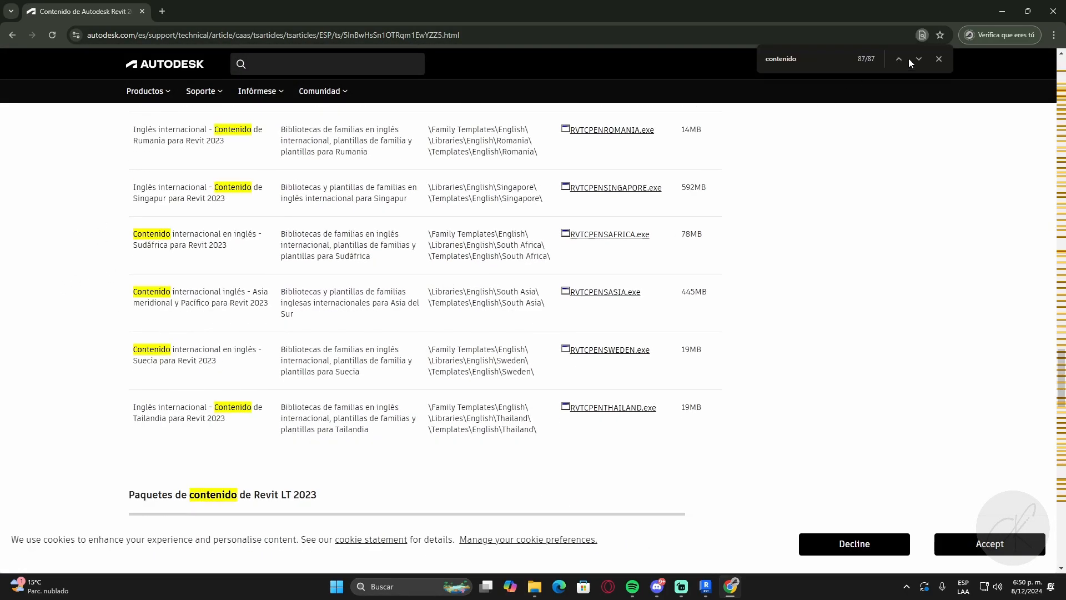
{"action": "left_click", "coordinate": [937, 59]}
{"action": "scroll", "coordinate": [524, 361], "scroll_direction": "up", "scroll_amount": 7}
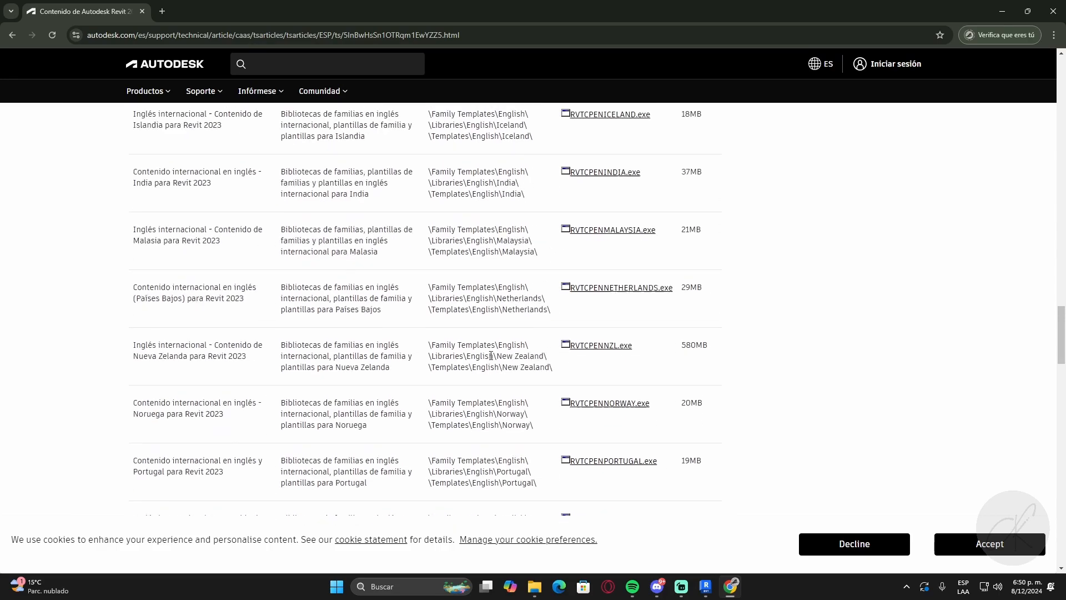
{"action": "scroll", "coordinate": [280, 351], "scroll_direction": "up", "scroll_amount": 14}
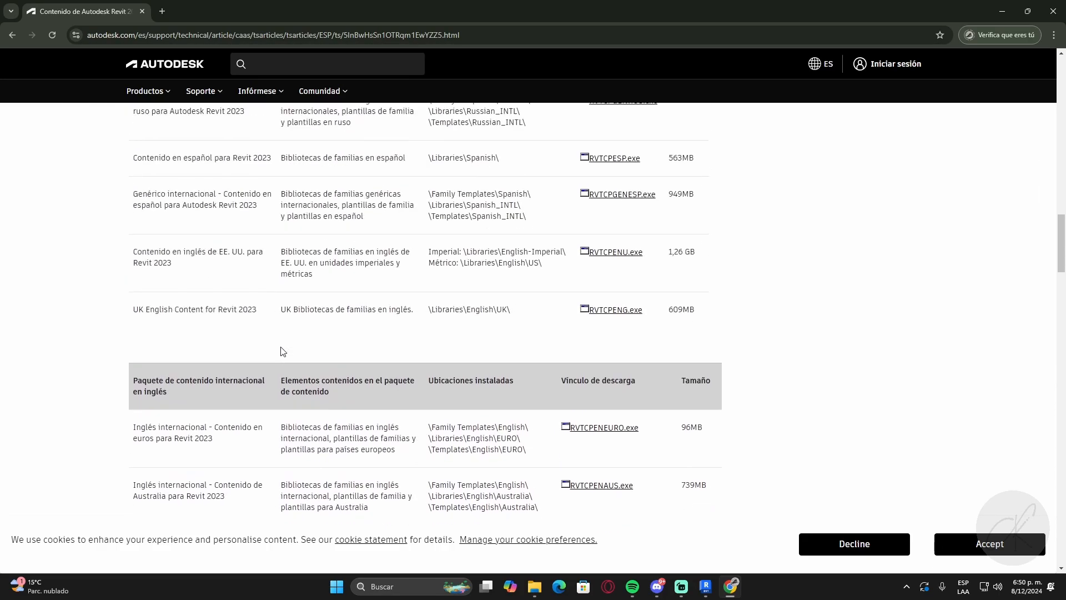
{"action": "scroll", "coordinate": [281, 352], "scroll_direction": "up", "scroll_amount": 12}
{"action": "left_click", "coordinate": [1053, 11]}
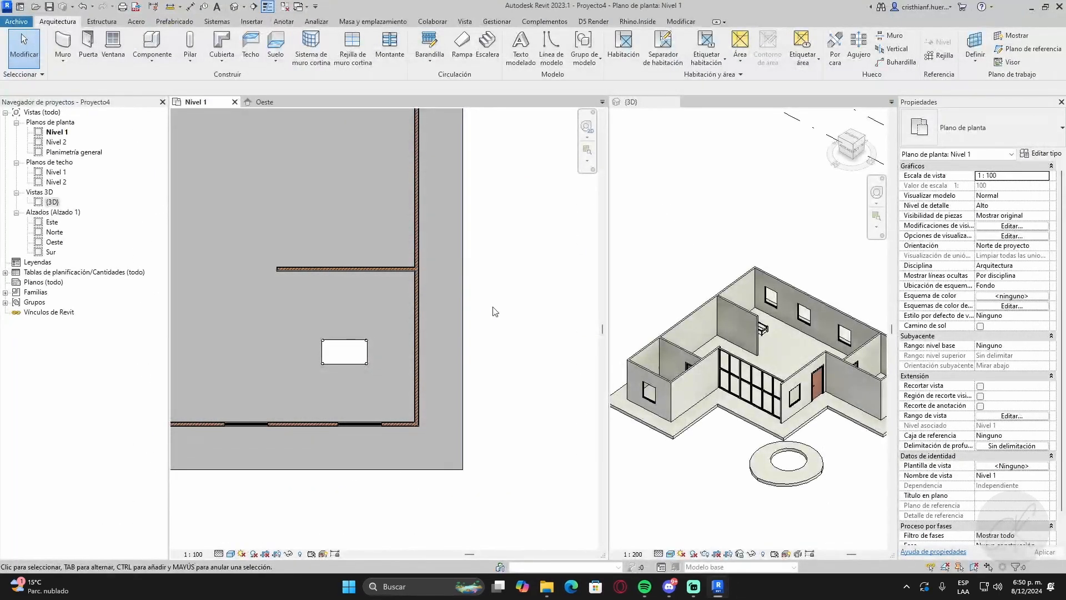
{"action": "scroll", "coordinate": [391, 368], "scroll_direction": "up", "scroll_amount": 2}
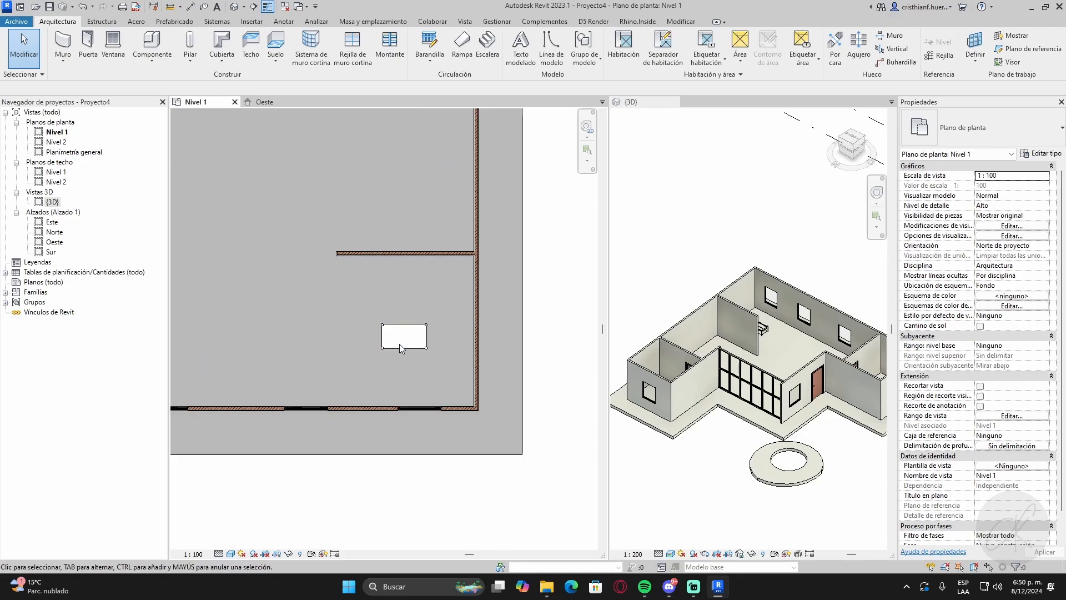
{"action": "scroll", "coordinate": [398, 345], "scroll_direction": "up", "scroll_amount": 3}
{"action": "left_click", "coordinate": [400, 343]}
{"action": "left_click", "coordinate": [447, 337]}
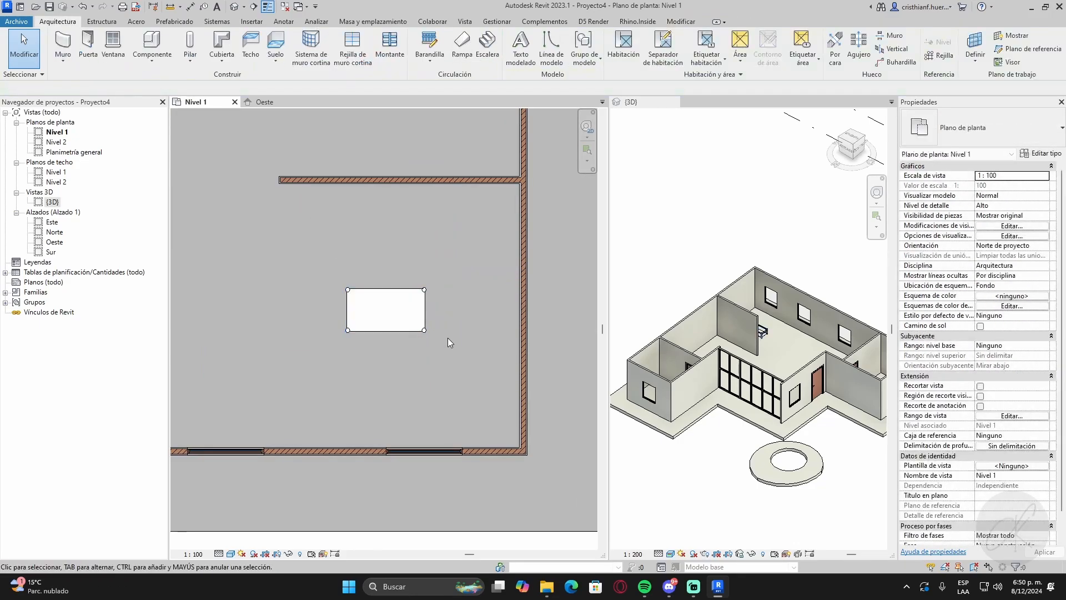
{"action": "scroll", "coordinate": [425, 345], "scroll_direction": "down", "scroll_amount": 3}
- Load the "Silla - Diseño (1)" family from the Sillería folder and place one chair above the table, 0.40 m from the short partition
{"action": "left_click", "coordinate": [152, 43]}
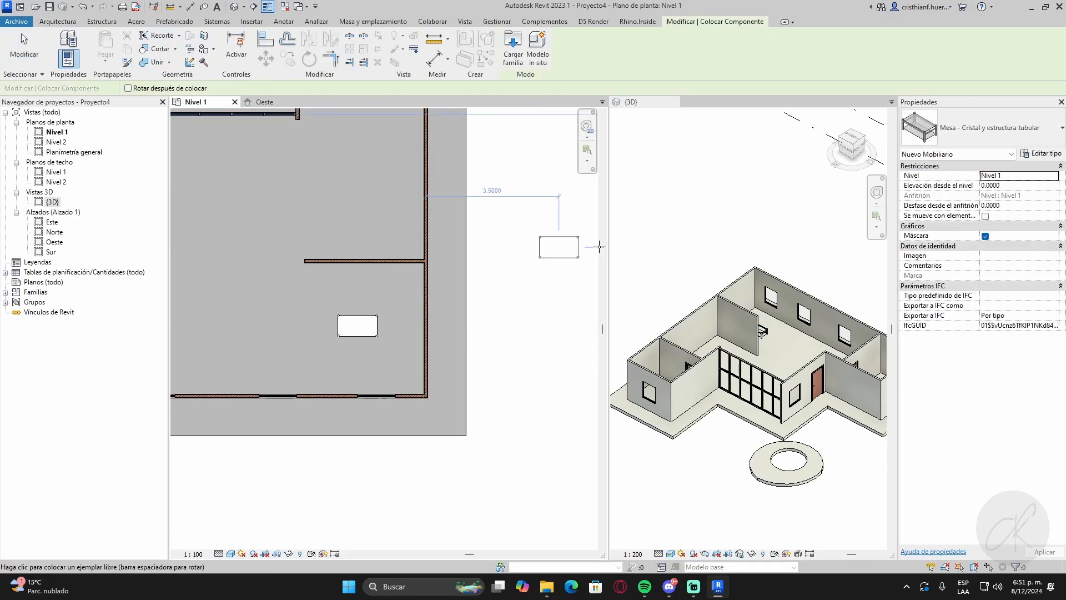
{"action": "left_click", "coordinate": [513, 47]}
{"action": "scroll", "coordinate": [535, 304], "scroll_direction": "down", "scroll_amount": 4}
{"action": "left_click", "coordinate": [637, 218]}
{"action": "double_click", "coordinate": [585, 261]}
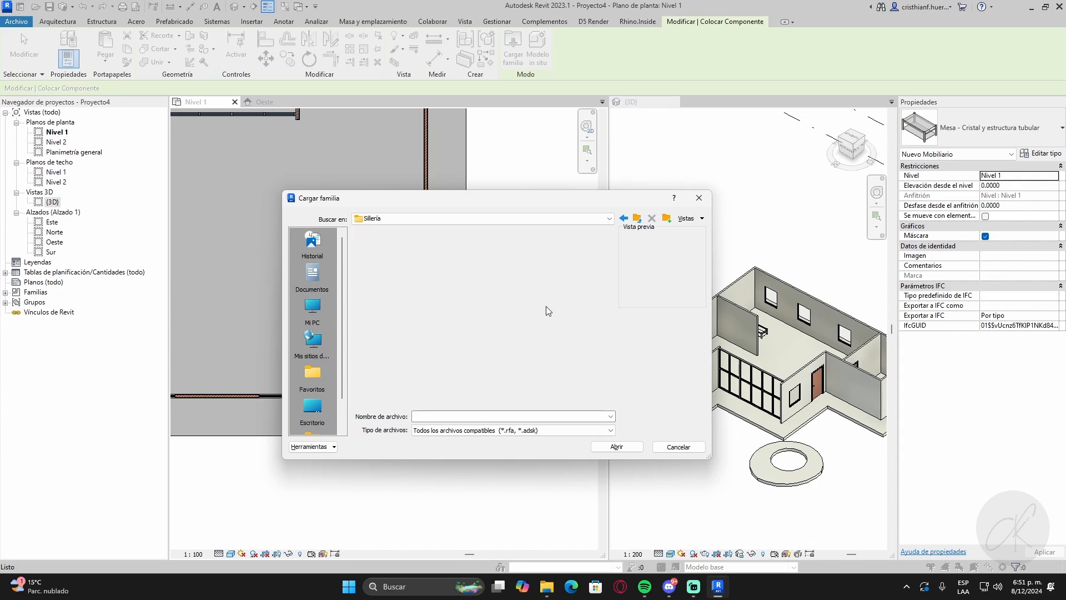
{"action": "scroll", "coordinate": [545, 305], "scroll_direction": "up", "scroll_amount": 2}
{"action": "left_click", "coordinate": [534, 292]}
{"action": "left_click", "coordinate": [613, 450]}
{"action": "scroll", "coordinate": [365, 286], "scroll_direction": "up", "scroll_amount": 2}
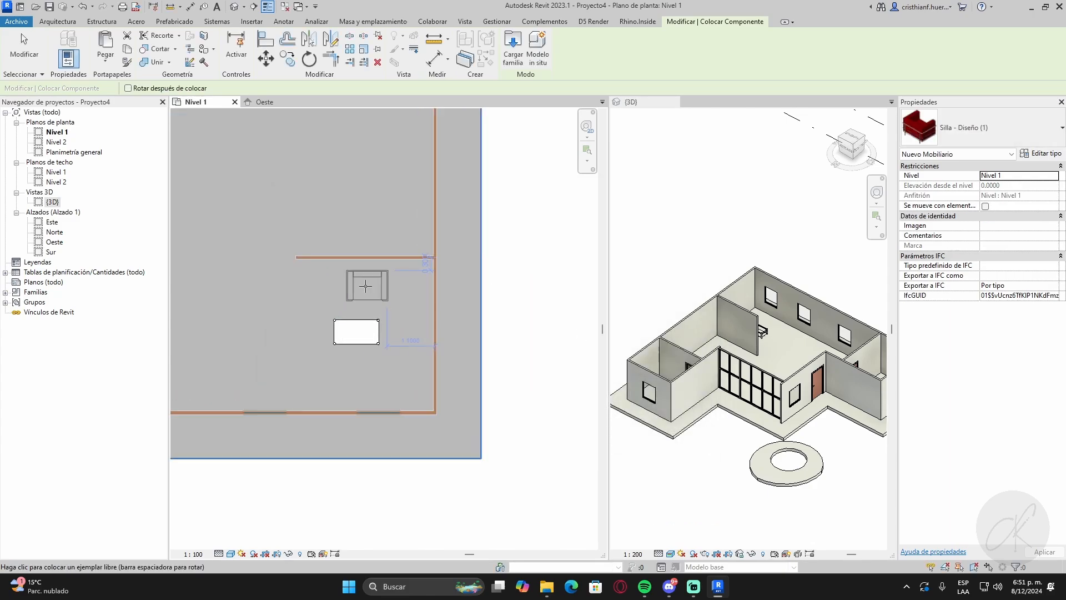
{"action": "left_click", "coordinate": [354, 290]}
{"action": "left_click", "coordinate": [413, 336]}
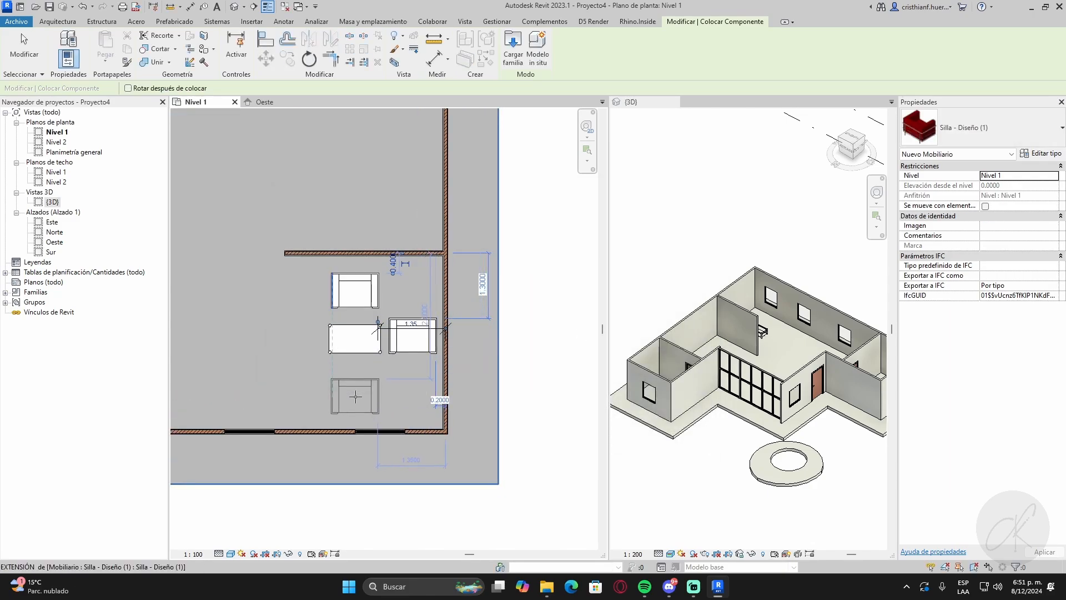
{"action": "key", "text": "ctrl+z"}
{"action": "scroll", "coordinate": [391, 346], "scroll_direction": "up", "scroll_amount": 5}
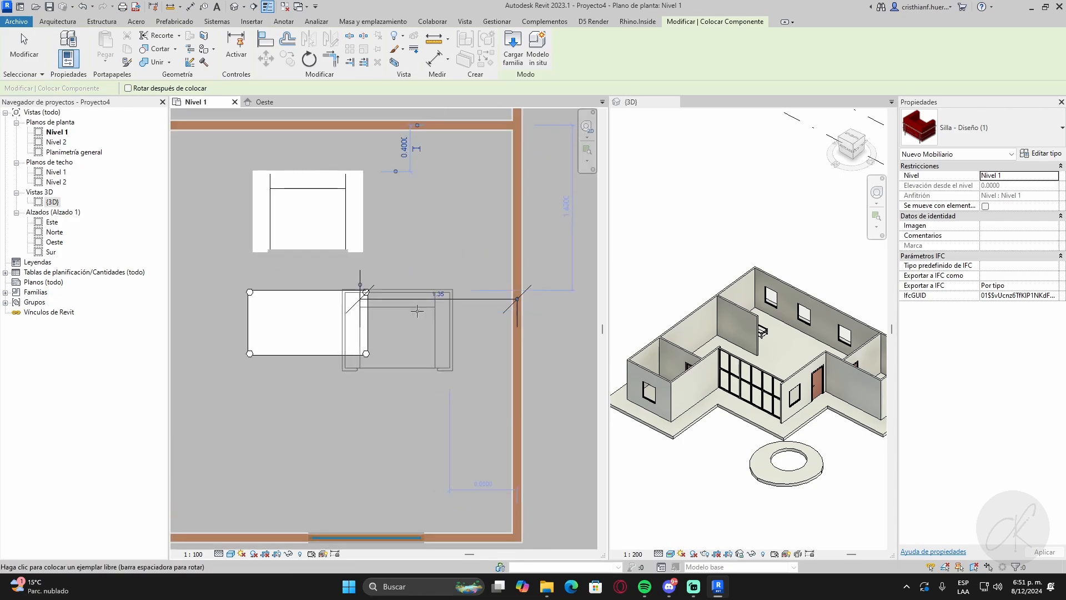
{"action": "scroll", "coordinate": [466, 347], "scroll_direction": "down", "scroll_amount": 4}
{"action": "scroll", "coordinate": [435, 363], "scroll_direction": "down", "scroll_amount": 2}
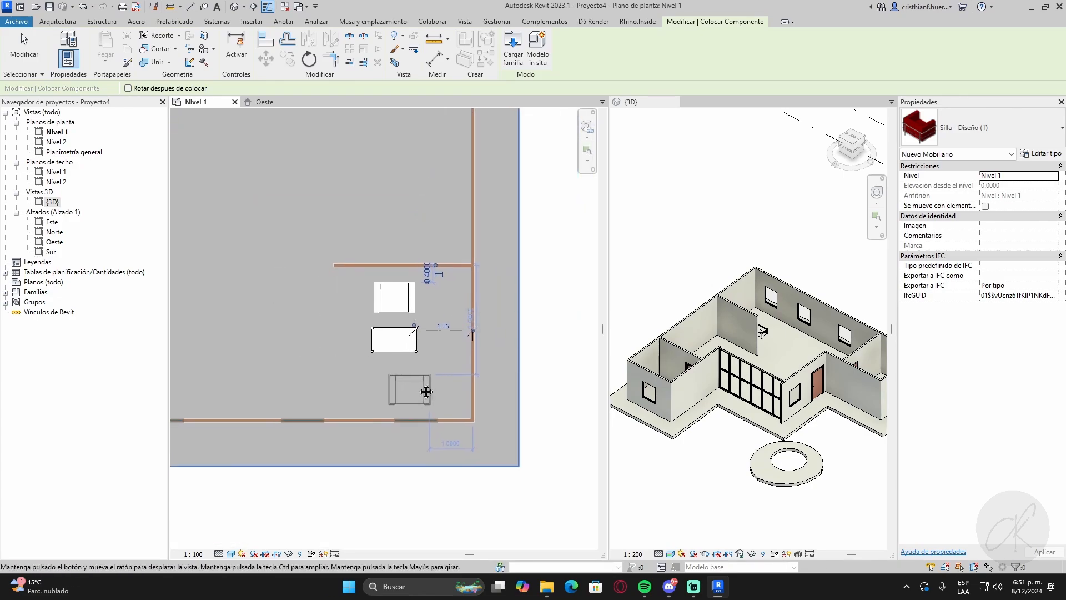
- Enable rotation after placement and place a second chair below the glass table, turned a quarter turn
{"action": "scroll", "coordinate": [410, 387], "scroll_direction": "up", "scroll_amount": 3}
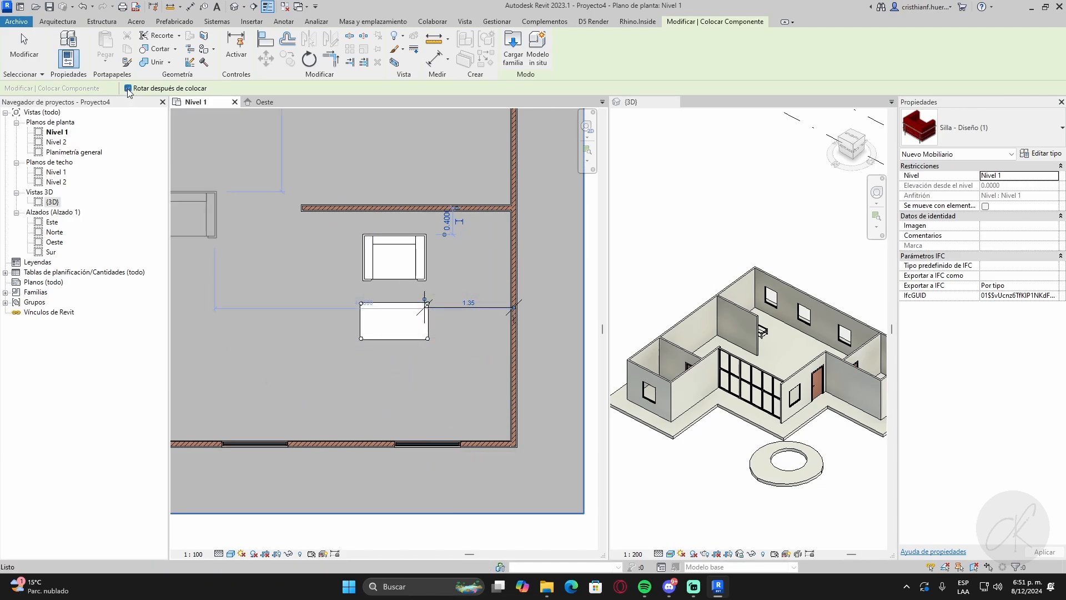
{"action": "left_click", "coordinate": [394, 389]}
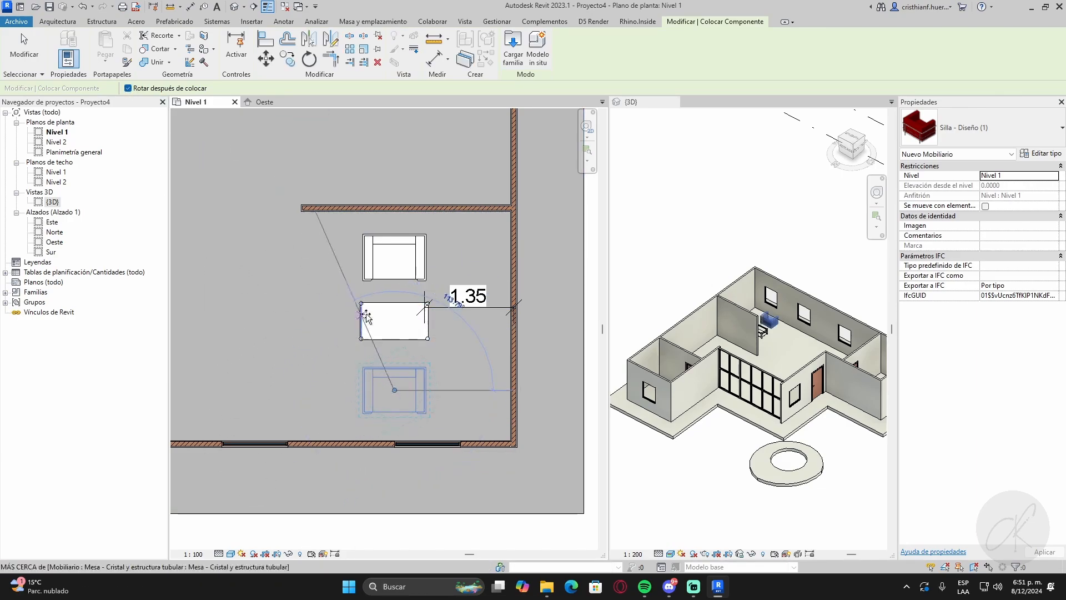
{"action": "left_click", "coordinate": [395, 311]}
{"action": "key", "text": "Escape"}
{"action": "key", "text": "Escape"}
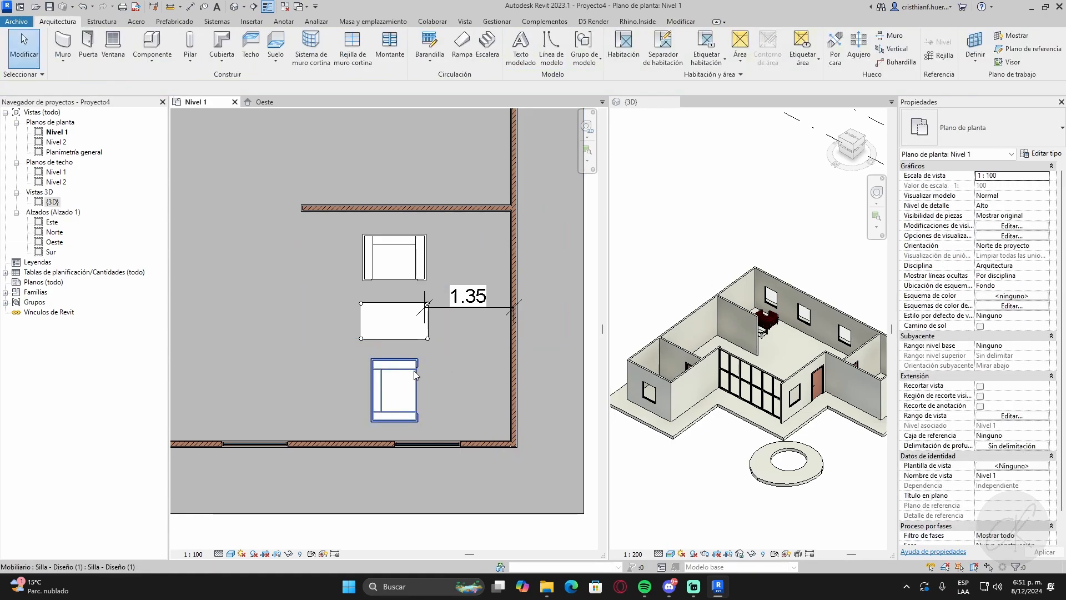
- Rotate the lower chair to face the table at a slight tilt and move it left, toward the table's lower-left corner
{"action": "left_click", "coordinate": [414, 371]}
{"action": "left_click", "coordinate": [311, 61]}
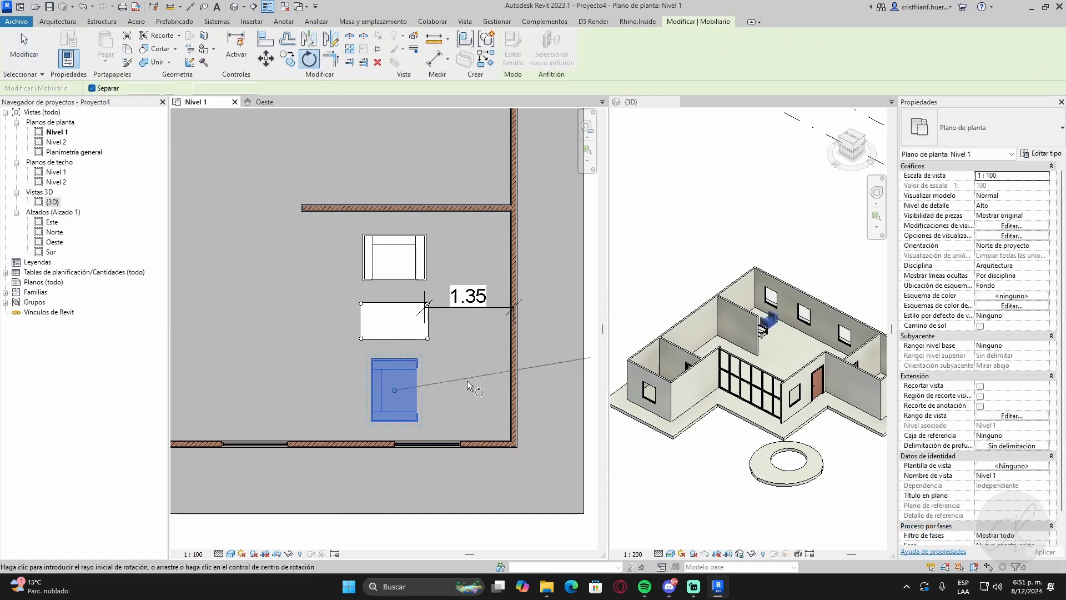
{"action": "left_click", "coordinate": [466, 383]}
{"action": "left_click", "coordinate": [420, 399]}
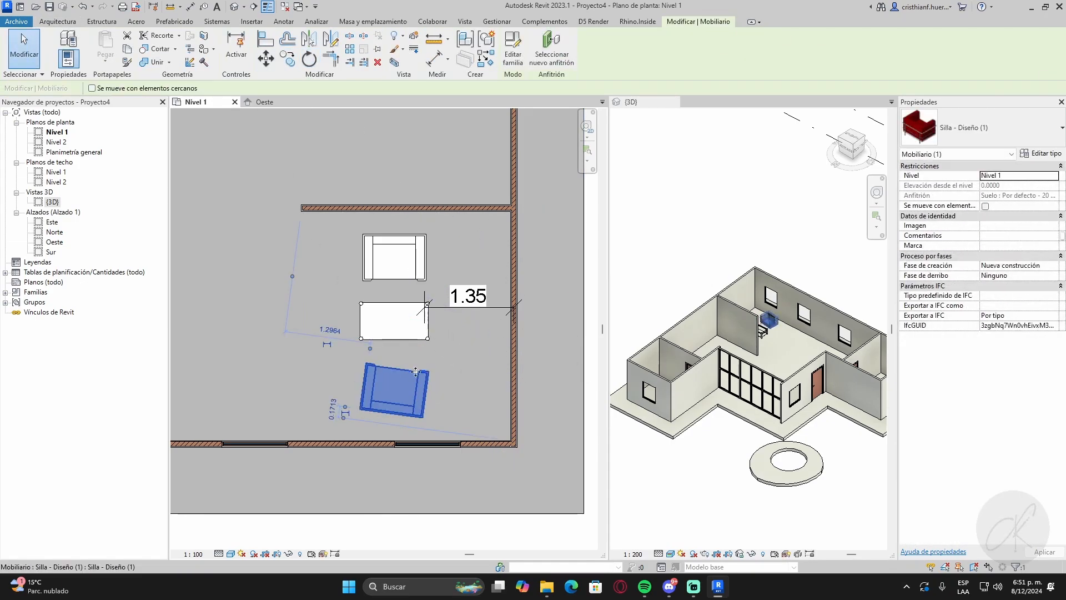
{"action": "left_click_drag", "start_coordinate": [400, 383], "coordinate": [353, 381]}
{"action": "left_click", "coordinate": [446, 351]}
- Copy the tilted chair and paste the duplicate near the table's lower-right corner, clear of the exterior wall
{"action": "left_click", "coordinate": [378, 382]}
{"action": "key", "text": "ctrl+c"}
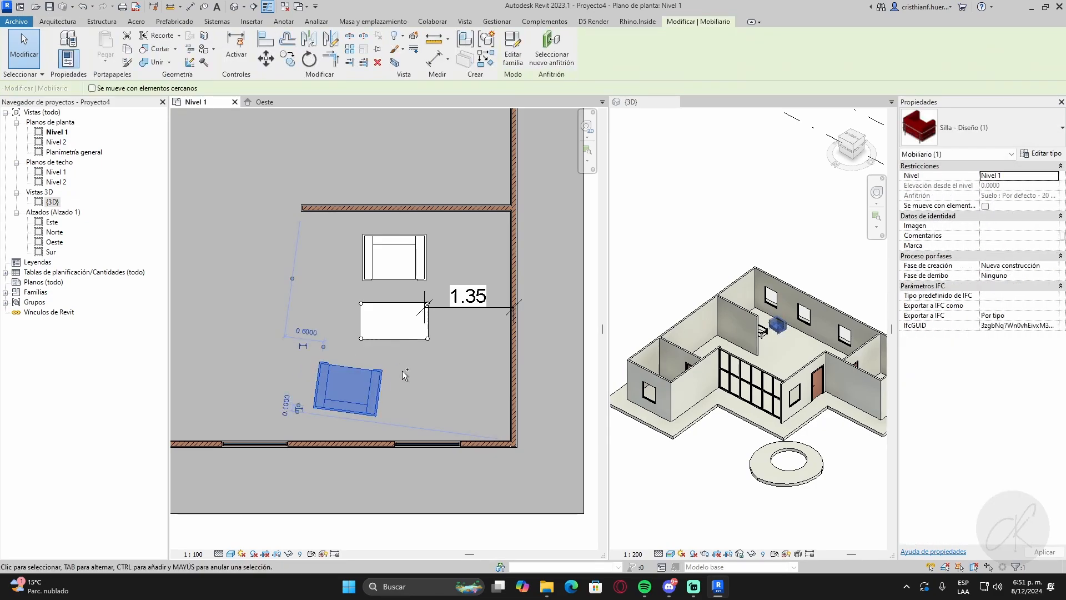
{"action": "key", "text": "ctrl+v"}
{"action": "left_click", "coordinate": [449, 378]}
{"action": "left_click_drag", "start_coordinate": [465, 363], "coordinate": [435, 372]}
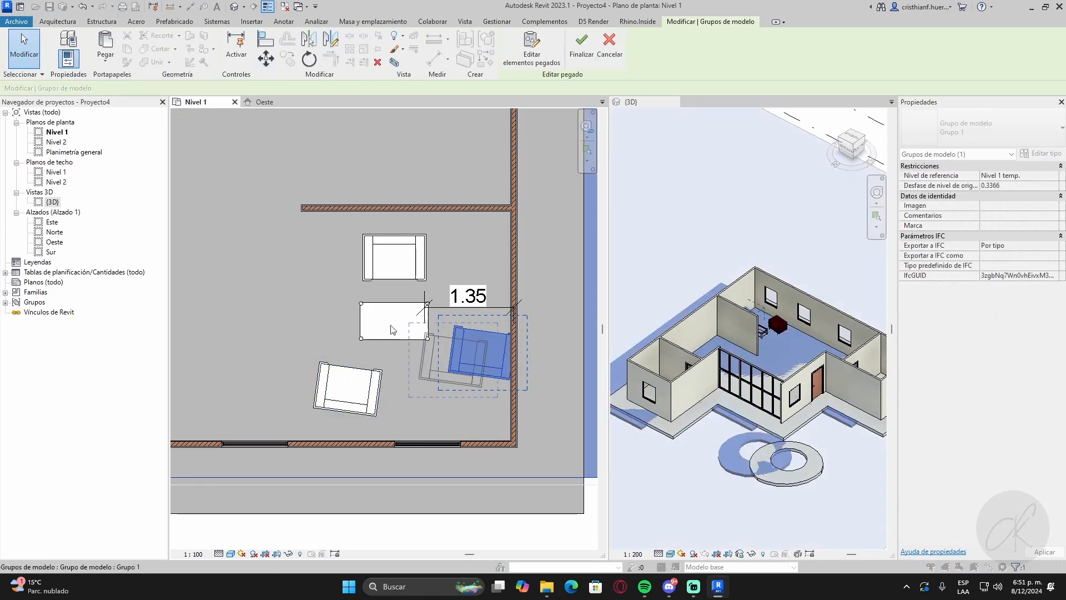
{"action": "left_click", "coordinate": [534, 297]}
- Rotate the pasted chair diagonally so it faces the table and shift it slightly toward the exterior corner
{"action": "left_click", "coordinate": [450, 358]}
{"action": "key", "text": "r"}
{"action": "key", "text": "o"}
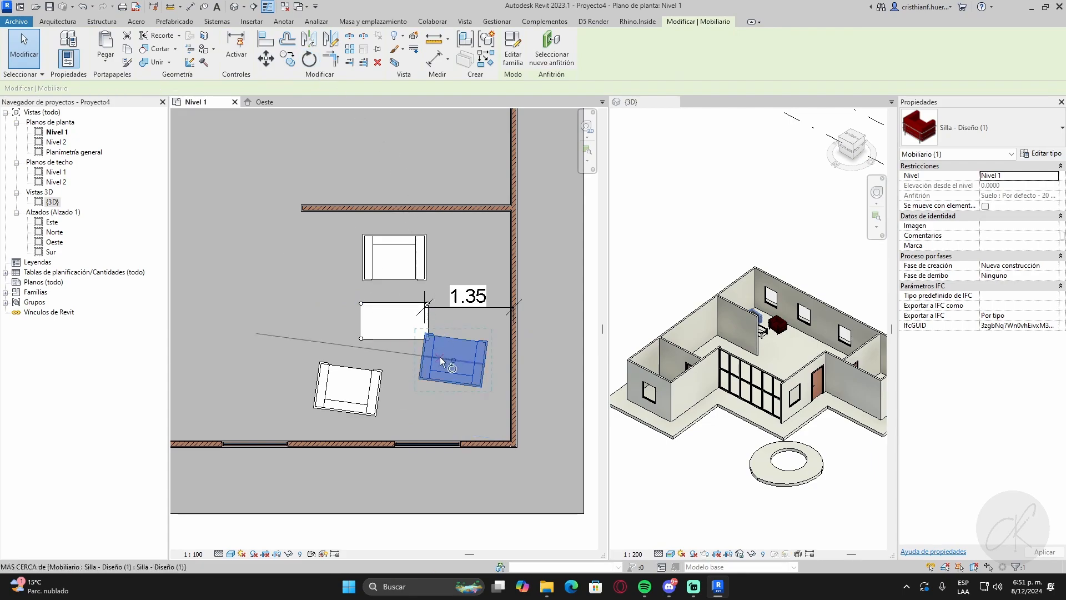
{"action": "left_click", "coordinate": [445, 379]}
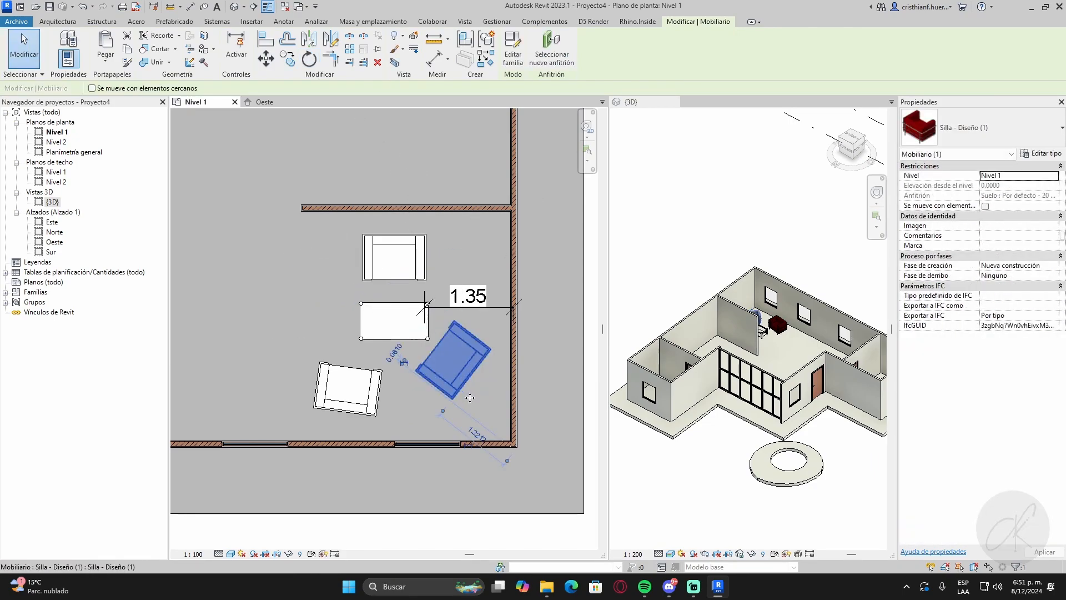
{"action": "key", "text": "Escape"}
- Examine the furniture arrangement in the 3D view and its position in the overall floor plan
{"action": "scroll", "coordinate": [755, 354], "scroll_direction": "up", "scroll_amount": 6}
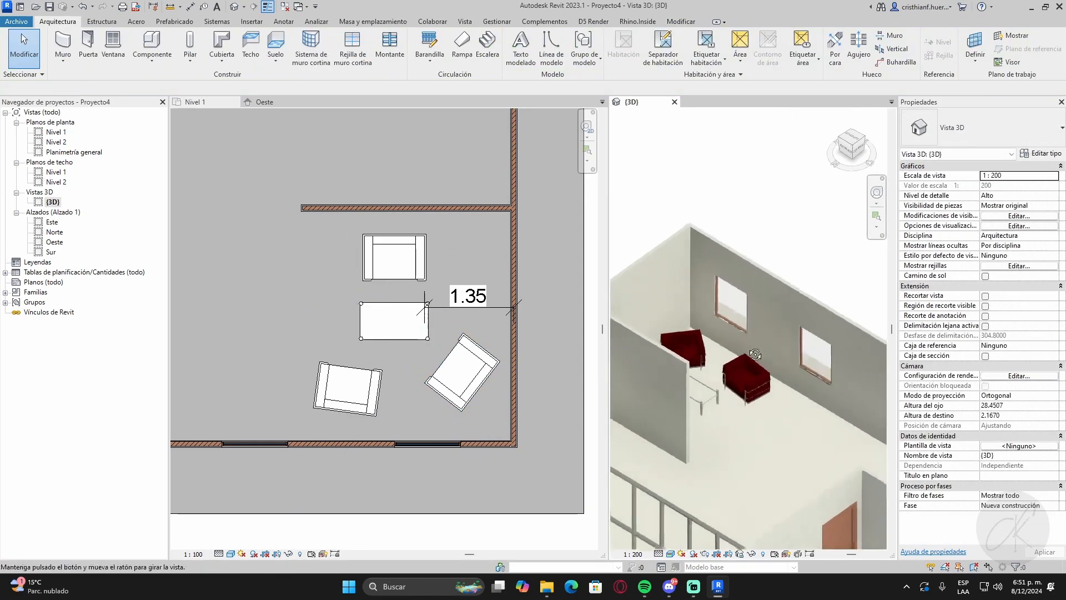
{"action": "middle_click_drag", "start_coordinate": [755, 354], "coordinate": [732, 295], "text": "shift"}
{"action": "scroll", "coordinate": [731, 294], "scroll_direction": "down", "scroll_amount": 2}
{"action": "scroll", "coordinate": [731, 292], "scroll_direction": "up", "scroll_amount": 3}
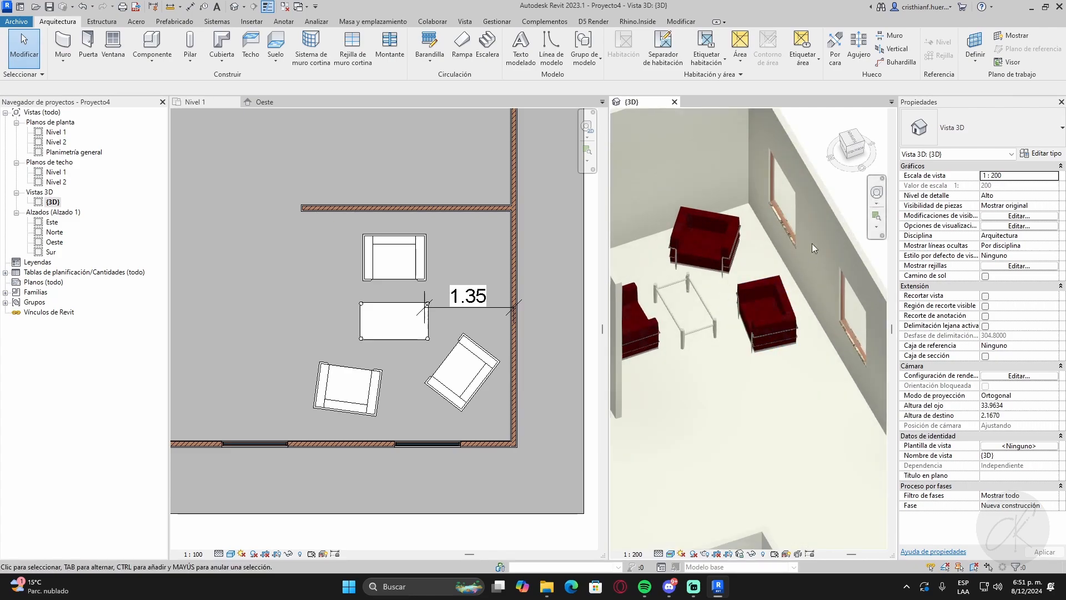
{"action": "scroll", "coordinate": [811, 243], "scroll_direction": "down", "scroll_amount": 6}
{"action": "middle_click_drag", "start_coordinate": [809, 383], "coordinate": [797, 411], "text": "shift"}
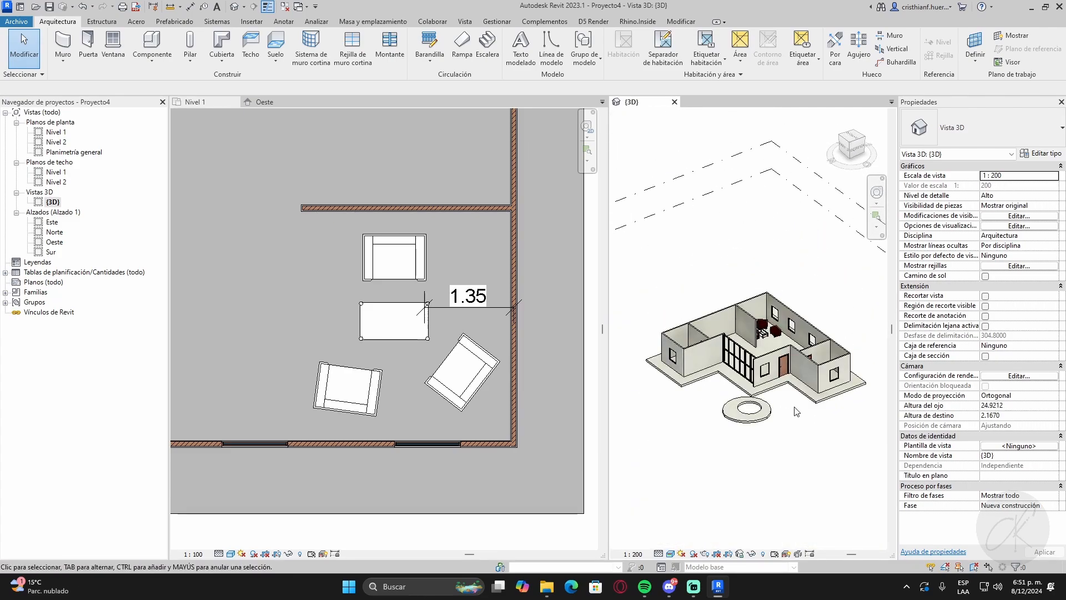
{"action": "scroll", "coordinate": [377, 337], "scroll_direction": "down", "scroll_amount": 5}
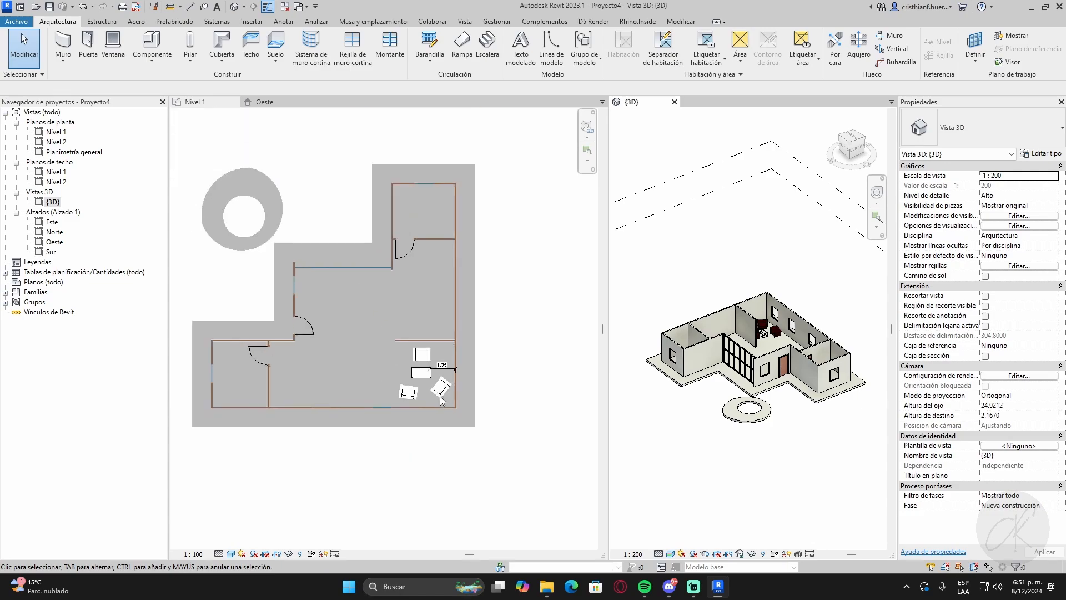
{"action": "scroll", "coordinate": [352, 328], "scroll_direction": "up", "scroll_amount": 3}
- Edit the floor's boundary on Nivel 1 and move the circular ring up and left, farther from the house
{"action": "left_click", "coordinate": [368, 297]}
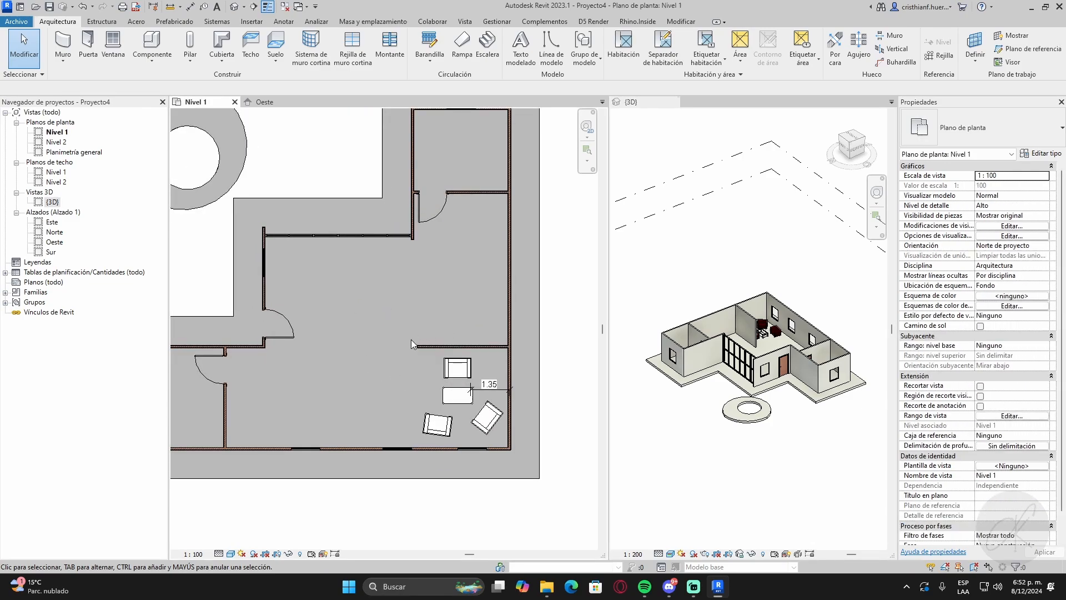
{"action": "scroll", "coordinate": [263, 294], "scroll_direction": "down", "scroll_amount": 2}
{"action": "middle_click_drag", "start_coordinate": [263, 294], "coordinate": [369, 332]}
{"action": "double_click", "coordinate": [349, 239]}
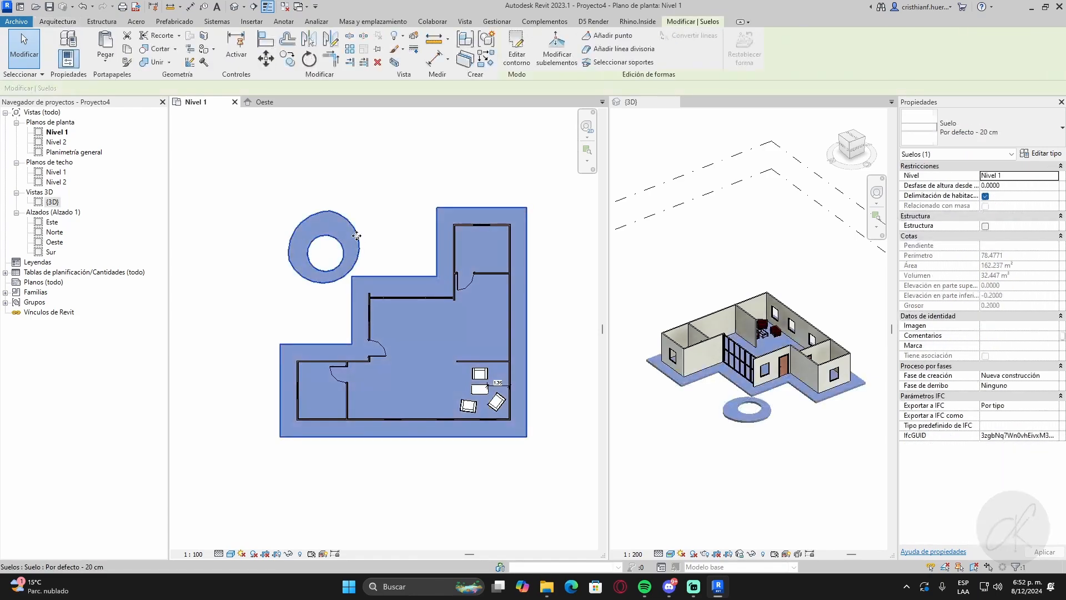
{"action": "left_click_drag", "start_coordinate": [392, 263], "coordinate": [259, 199]}
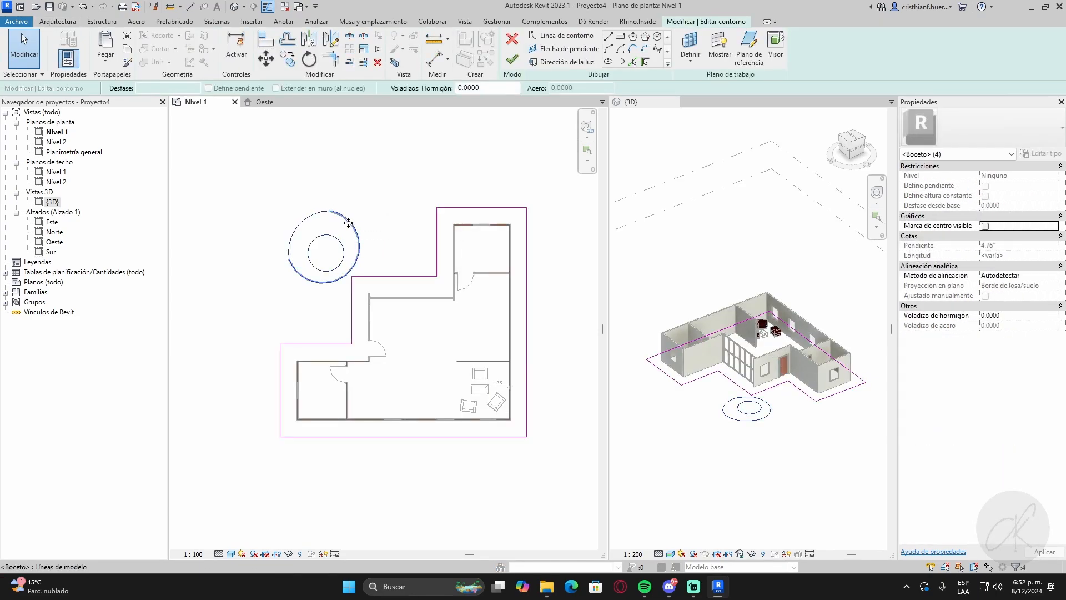
{"action": "left_click_drag", "start_coordinate": [348, 222], "coordinate": [314, 206]}
{"action": "left_click", "coordinate": [512, 59]}
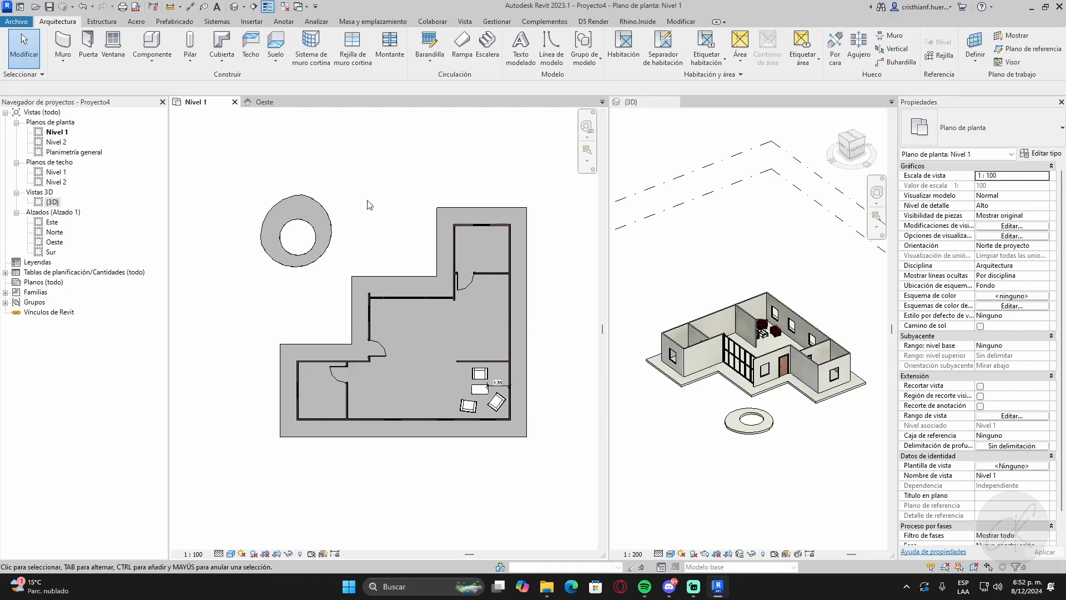
- Start a roof by footprint (Cubierta por perímetro) with Nivel 2 as its base level
{"action": "left_click", "coordinate": [222, 58]}
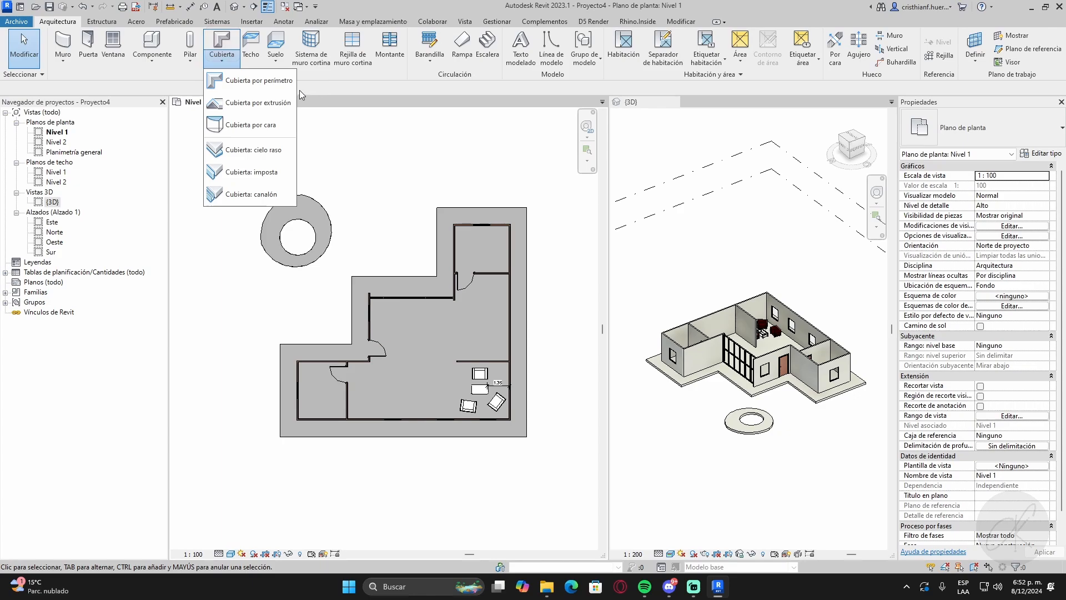
{"action": "left_click", "coordinate": [259, 83]}
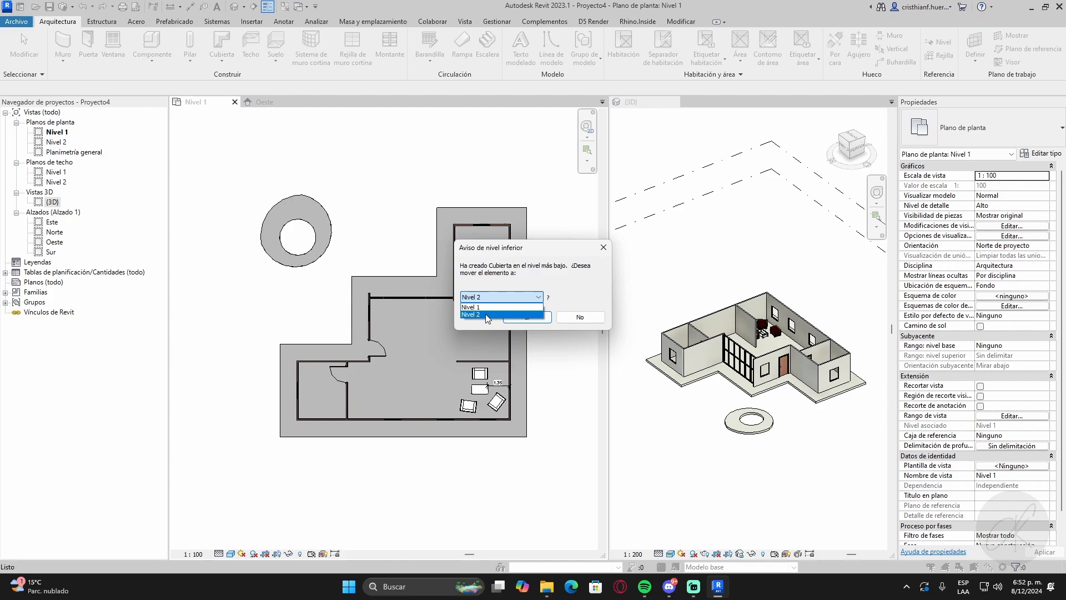
{"action": "left_click", "coordinate": [481, 314]}
{"action": "left_click", "coordinate": [526, 317]}
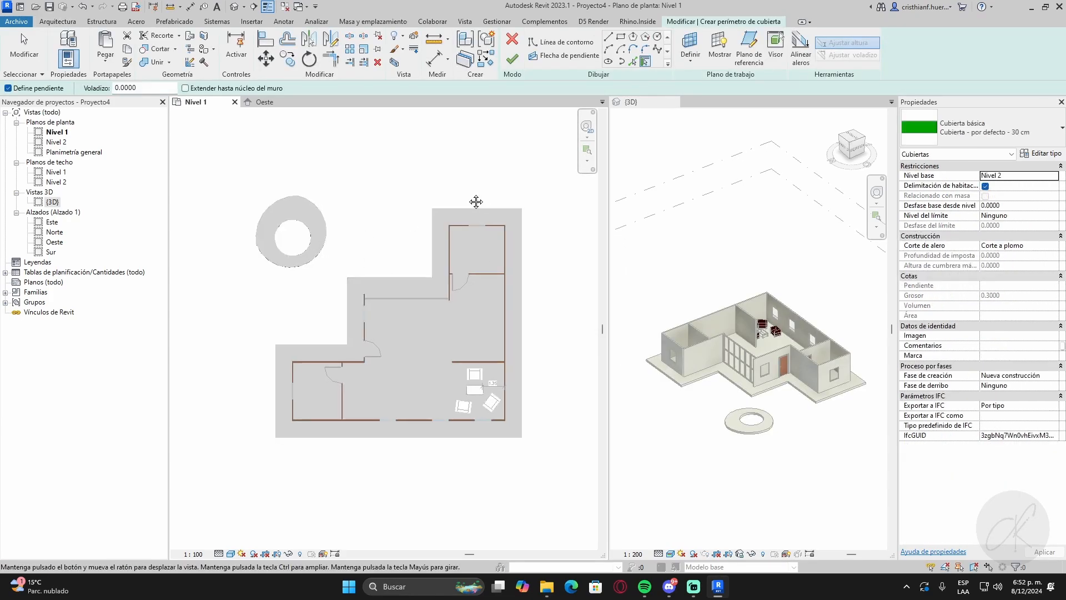
- Trace the roof footprint with 30° sloped boundary lines along the outer edge of the house's floor slab and finish the roof
{"action": "middle_click_drag", "start_coordinate": [476, 201], "coordinate": [481, 198]}
{"action": "left_click", "coordinate": [609, 37]}
{"action": "left_click", "coordinate": [438, 204]}
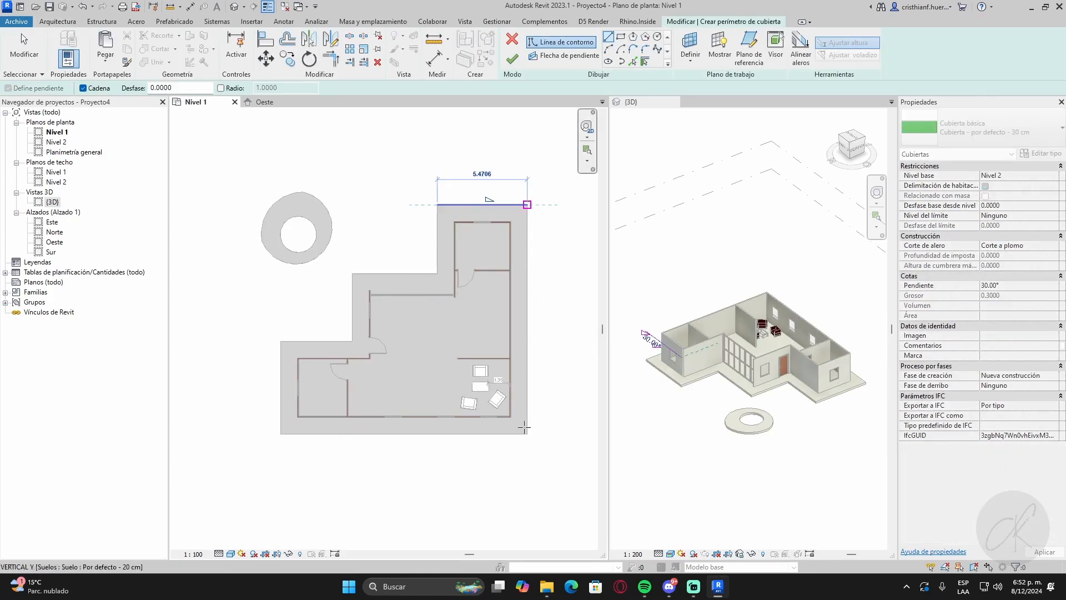
{"action": "left_click", "coordinate": [527, 205]}
{"action": "left_click", "coordinate": [527, 434]}
{"action": "left_click", "coordinate": [281, 434]}
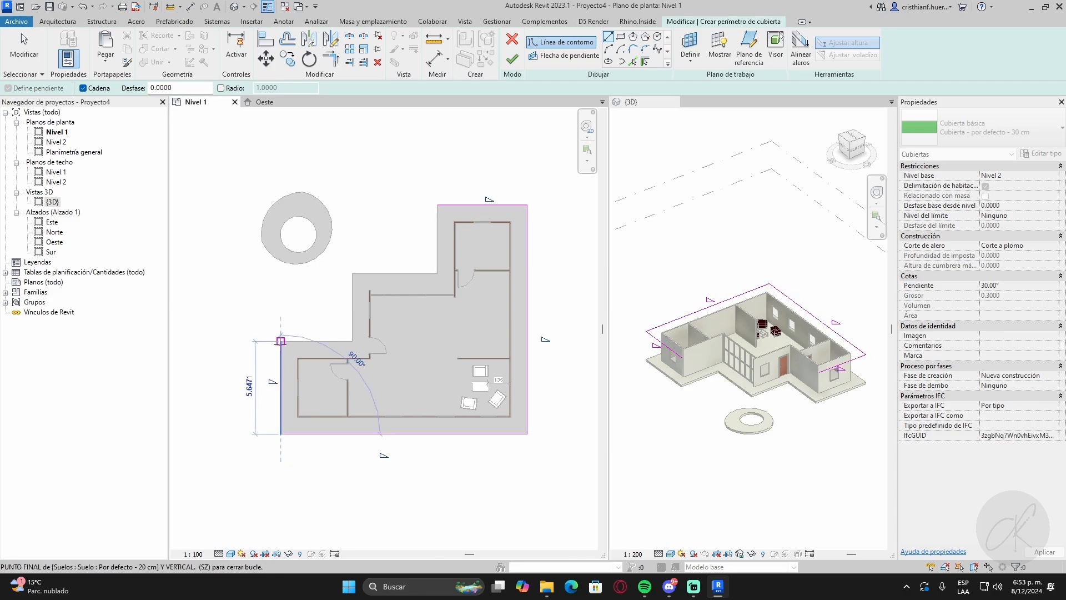
{"action": "left_click", "coordinate": [281, 340]}
{"action": "left_click", "coordinate": [352, 341]}
{"action": "left_click", "coordinate": [352, 273]}
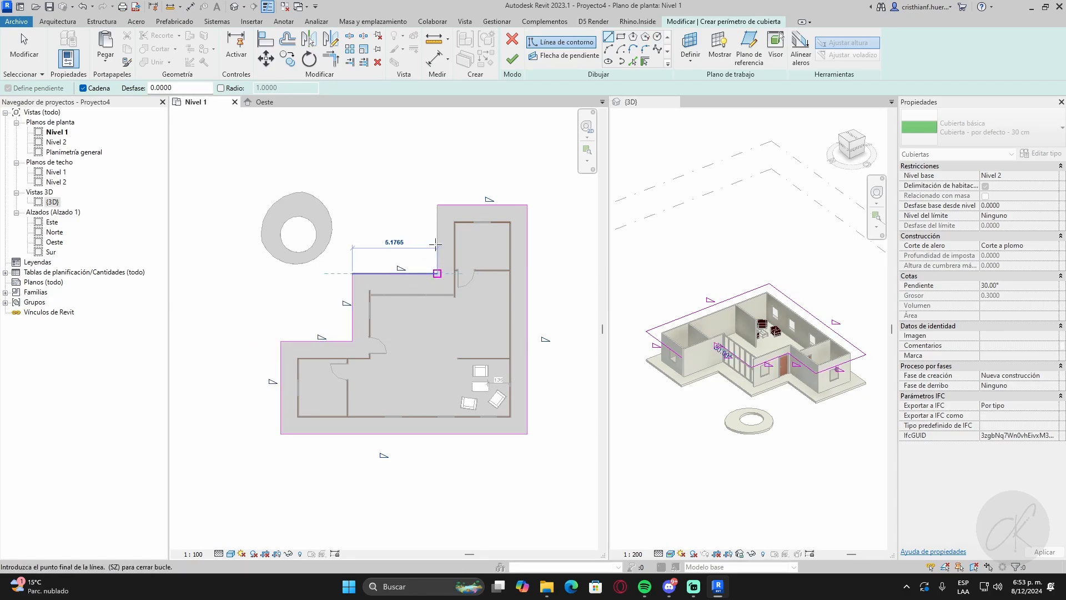
{"action": "left_click", "coordinate": [437, 273]}
{"action": "left_click", "coordinate": [438, 205]}
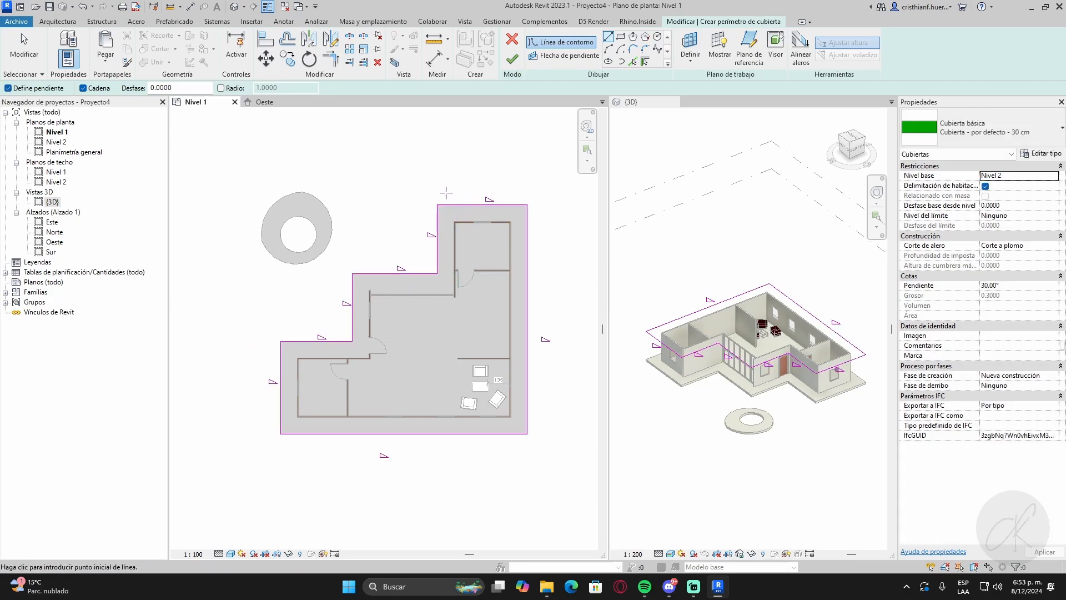
{"action": "left_click", "coordinate": [520, 60]}
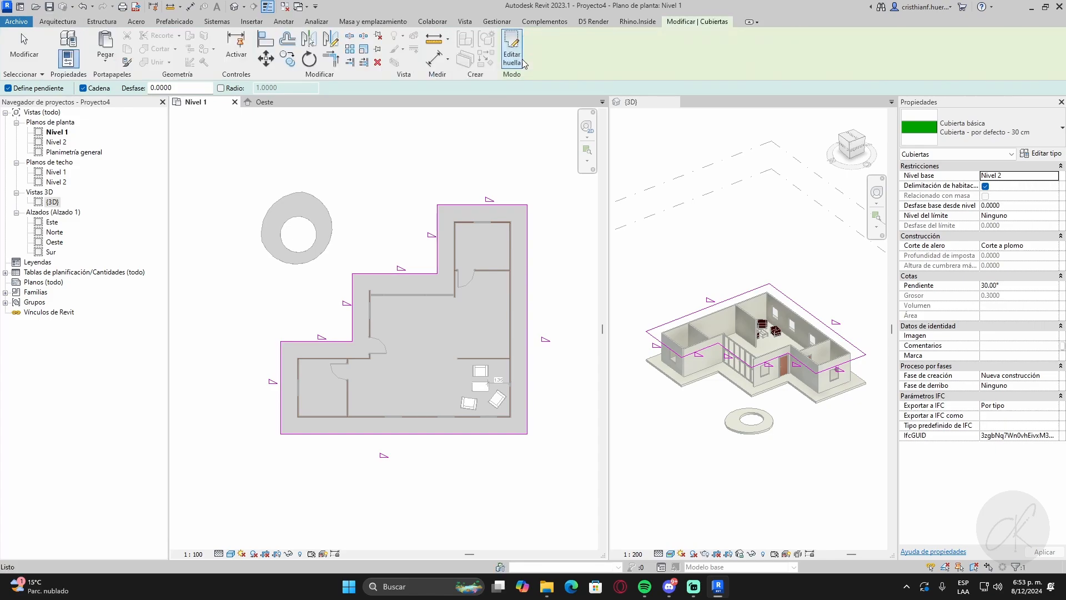
- Examine the new hip roof over the house in the 3D view
{"action": "left_click", "coordinate": [728, 261]}
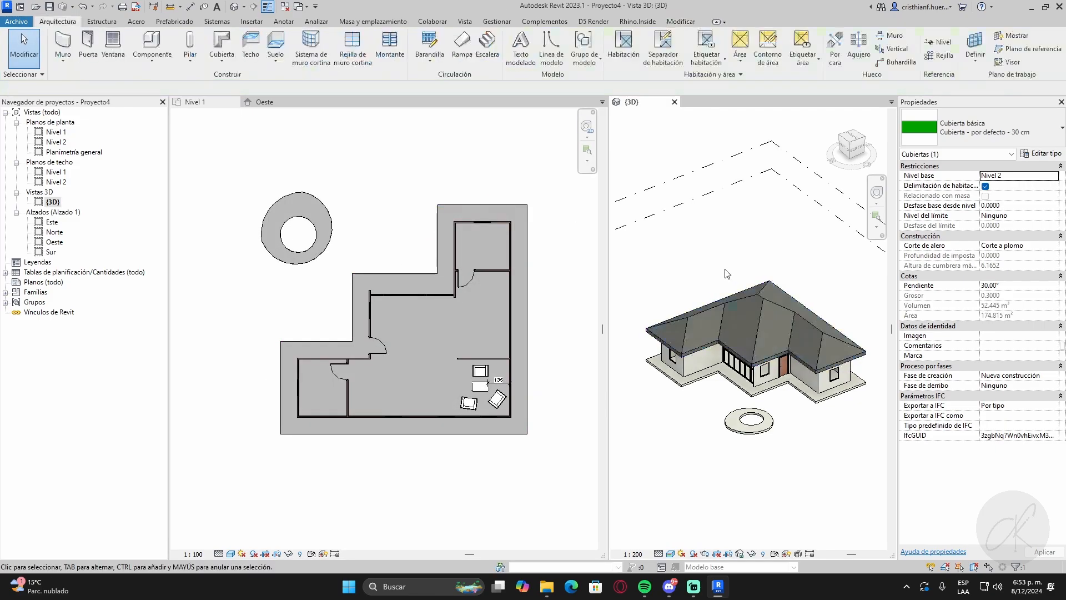
{"action": "middle_click_drag", "start_coordinate": [725, 300], "coordinate": [768, 468], "text": "shift"}
{"action": "left_click", "coordinate": [768, 329]}
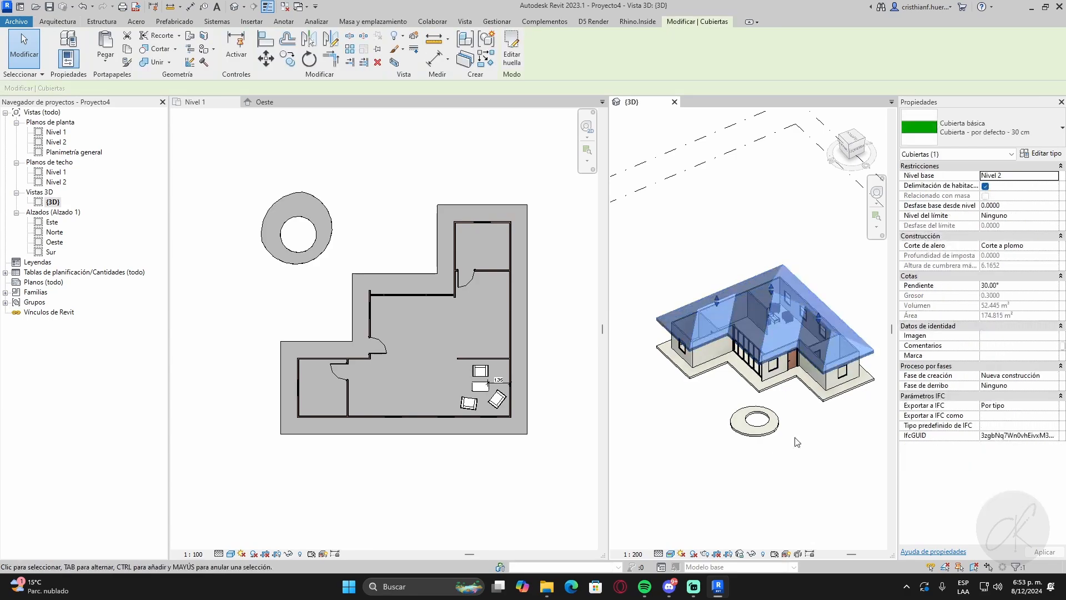
{"action": "key", "text": "Escape"}
{"action": "scroll", "coordinate": [765, 285], "scroll_direction": "up", "scroll_amount": 4}
{"action": "left_click", "coordinate": [781, 304]}
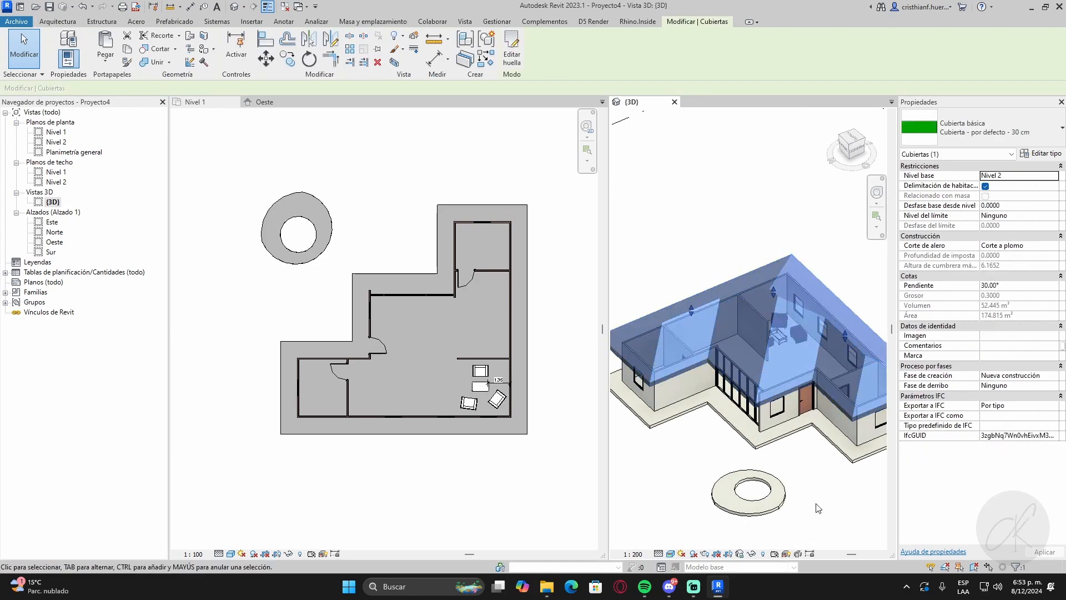
{"action": "key", "text": "Escape"}
- Reshape the roof's slope by pulling its ridge handle in the 3D view, widening that view beside the plan
{"action": "middle_click_drag", "start_coordinate": [780, 304], "coordinate": [778, 340], "text": "shift"}
{"action": "left_click", "coordinate": [777, 348]}
{"action": "left_click_drag", "start_coordinate": [778, 340], "coordinate": [778, 326]}
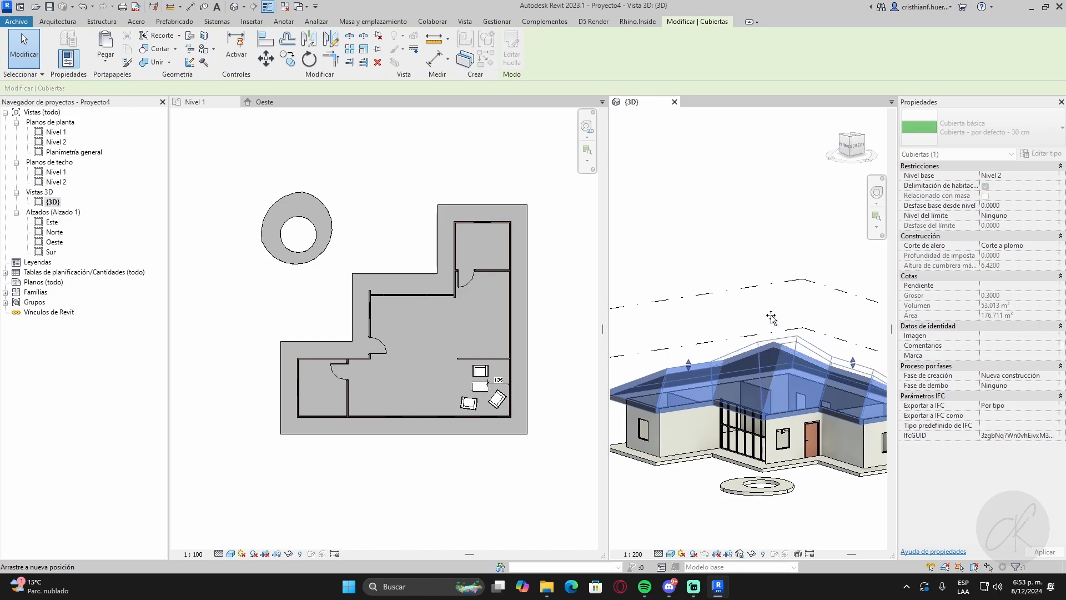
{"action": "left_click_drag", "start_coordinate": [772, 324], "coordinate": [772, 325]}
{"action": "left_click_drag", "start_coordinate": [606, 308], "coordinate": [466, 308]}
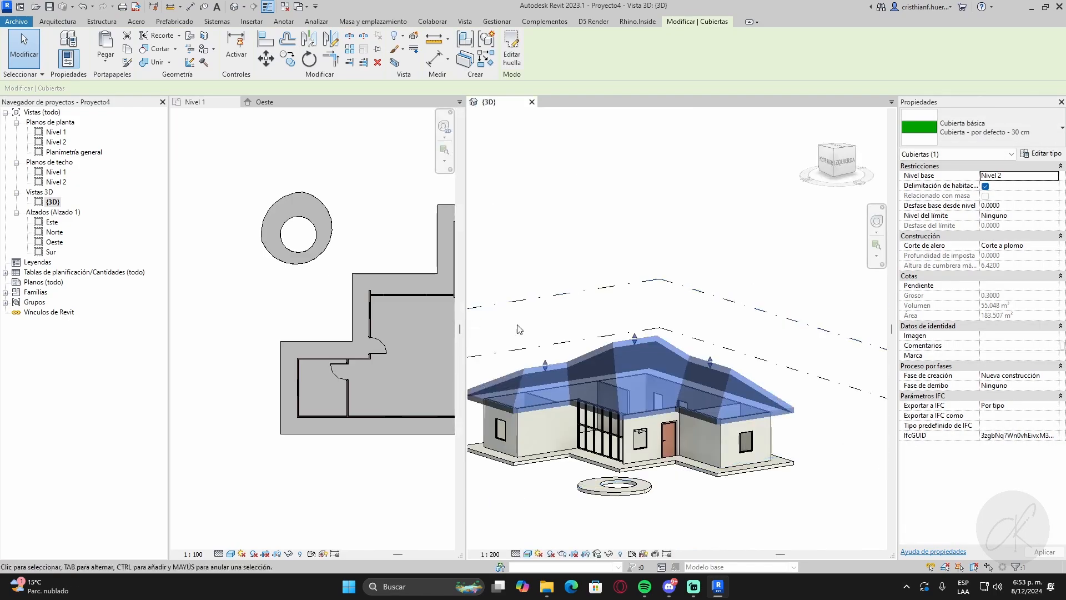
{"action": "mouse_move", "coordinate": [638, 338]}
{"action": "left_mouse_down"}
{"action": "mouse_move", "coordinate": [636, 357]}
{"action": "mouse_move", "coordinate": [632, 340]}
{"action": "left_mouse_up"}
{"action": "left_click", "coordinate": [628, 346]}
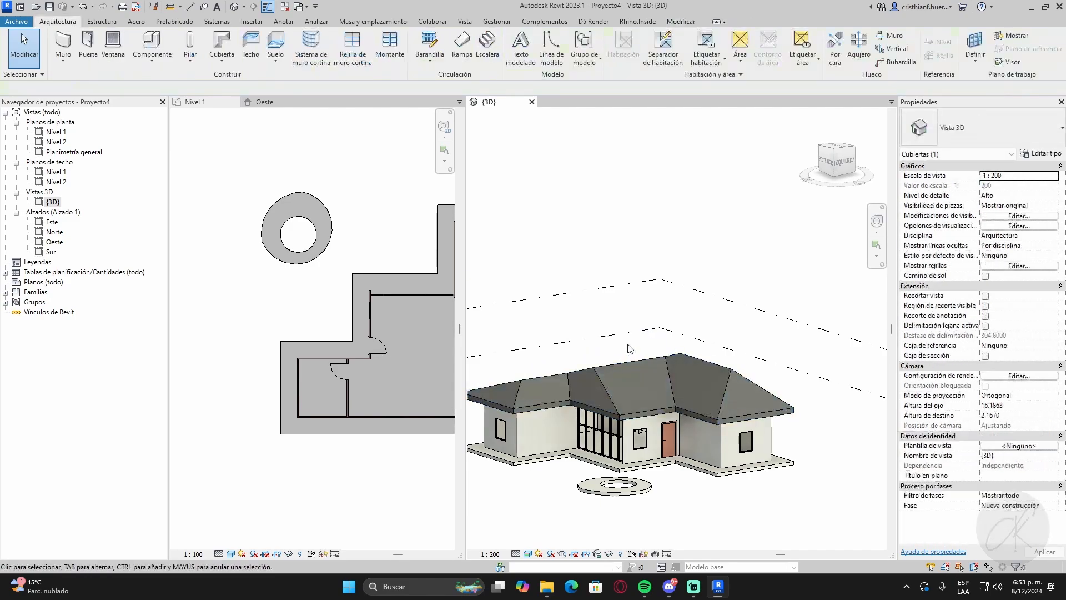
- Undo the ridge handle changes made to the roof
{"action": "middle_click_drag", "start_coordinate": [727, 388], "coordinate": [749, 503], "text": "shift"}
{"action": "key", "text": "ctrl+z"}
{"action": "key", "text": "ctrl+z"}
{"action": "key", "text": "ctrl+z"}
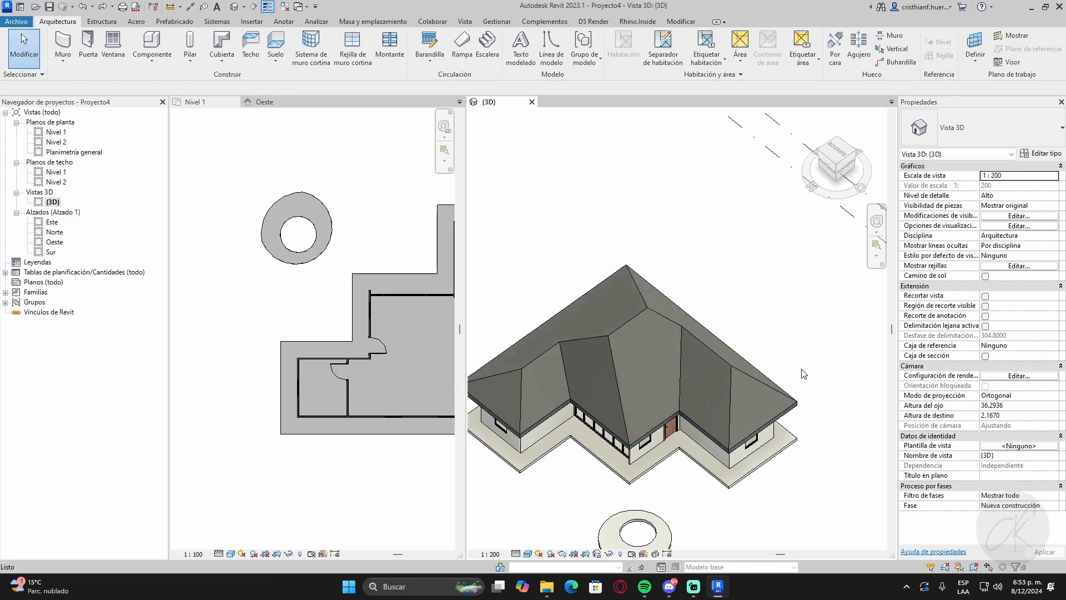
{"action": "key", "text": "ctrl+z"}
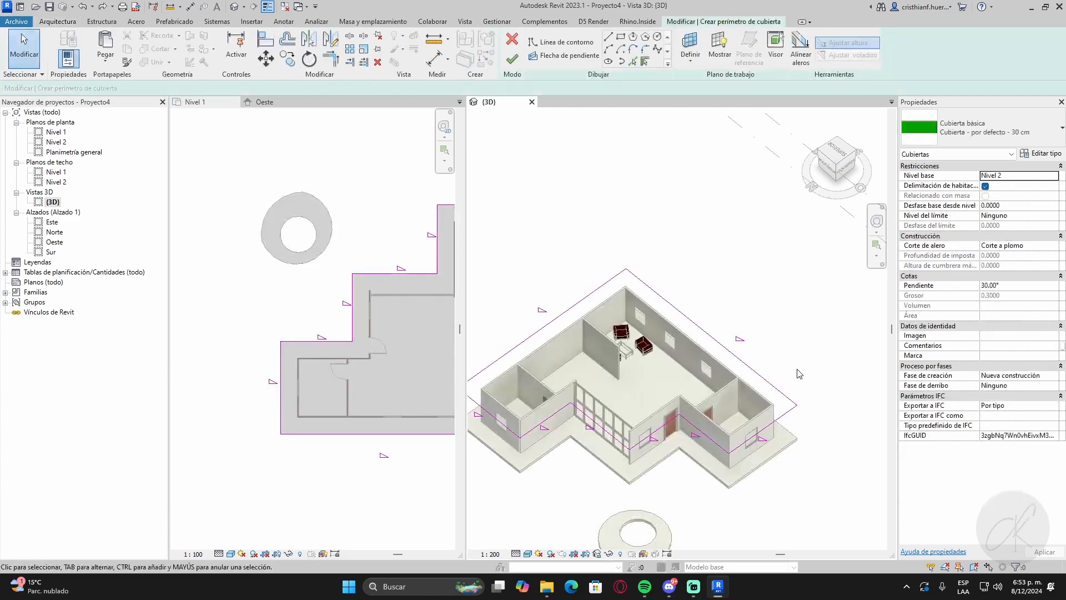
{"action": "key", "text": "ctrl+z"}
{"action": "key", "text": "ctrl+z"}
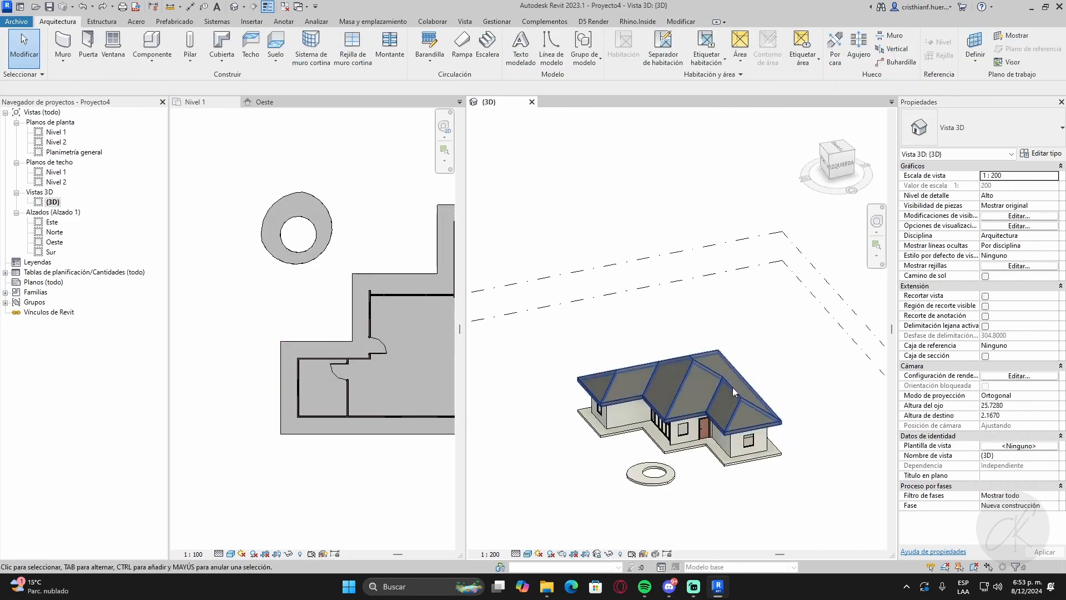
- Edit the roof footprint, remove the slope definition from all of its boundary lines, and finish it as a flat roof
{"action": "left_click", "coordinate": [329, 315]}
{"action": "scroll", "coordinate": [333, 303], "scroll_direction": "down", "scroll_amount": 2}
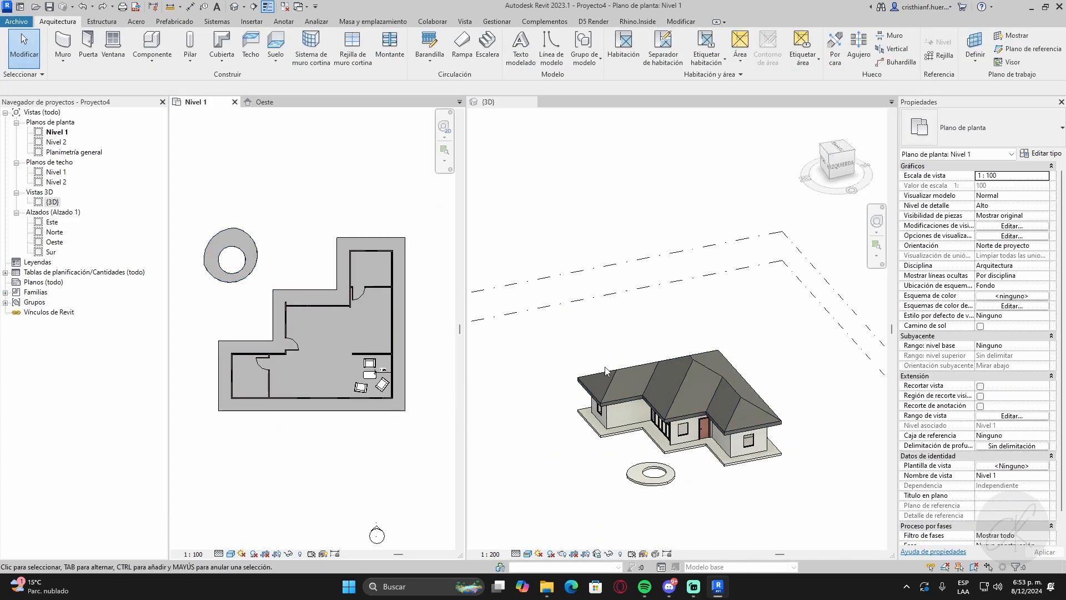
{"action": "left_click", "coordinate": [615, 370]}
{"action": "double_click", "coordinate": [615, 370]}
{"action": "left_click", "coordinate": [332, 297]}
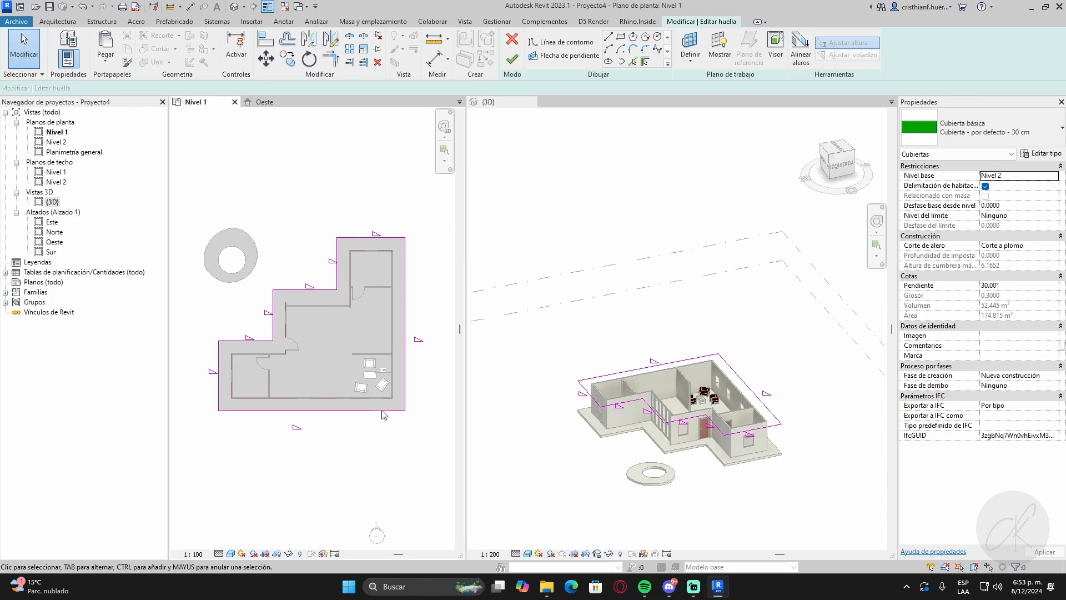
{"action": "left_click_drag", "start_coordinate": [416, 445], "coordinate": [195, 232]}
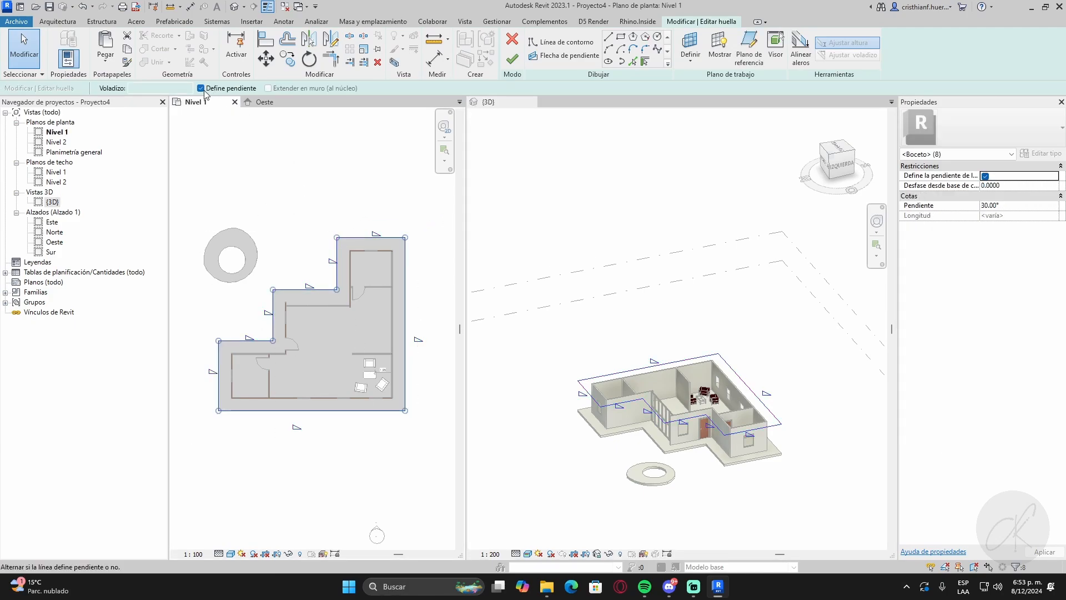
{"action": "left_click", "coordinate": [200, 88]}
{"action": "left_click", "coordinate": [512, 58]}
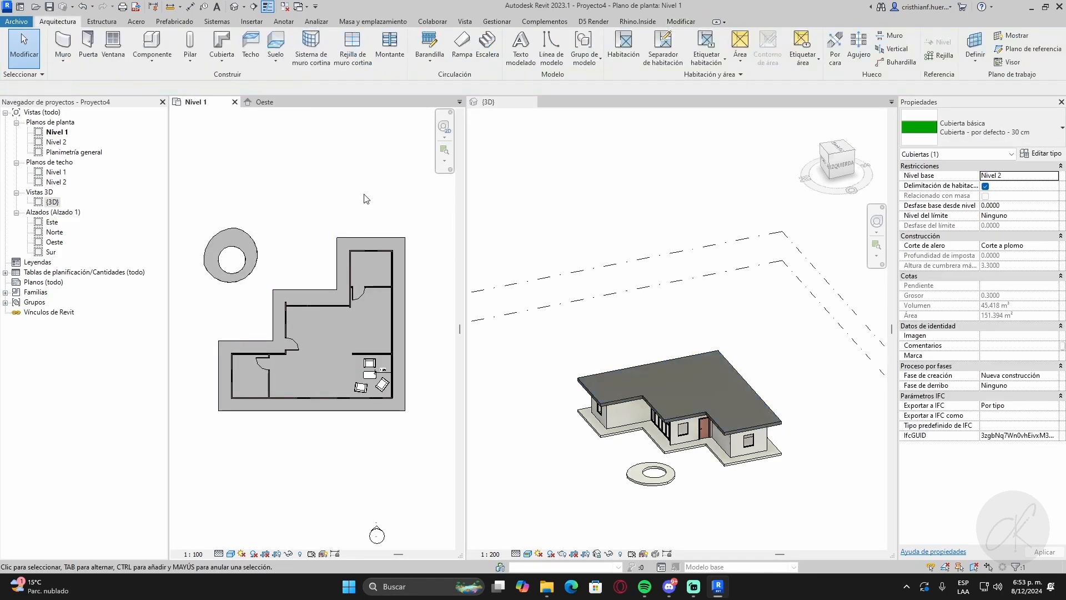
- Inspect the flat roof in 3D and restore the slope definition on all edges of its footprint
{"action": "left_click", "coordinate": [724, 421]}
{"action": "mouse_move", "coordinate": [725, 421]}
{"action": "middle_mouse_down", "text": "shift"}
{"action": "mouse_move", "coordinate": [761, 425]}
{"action": "mouse_move", "coordinate": [747, 439]}
{"action": "middle_mouse_up", "text": "shift"}
{"action": "double_click", "coordinate": [733, 383]}
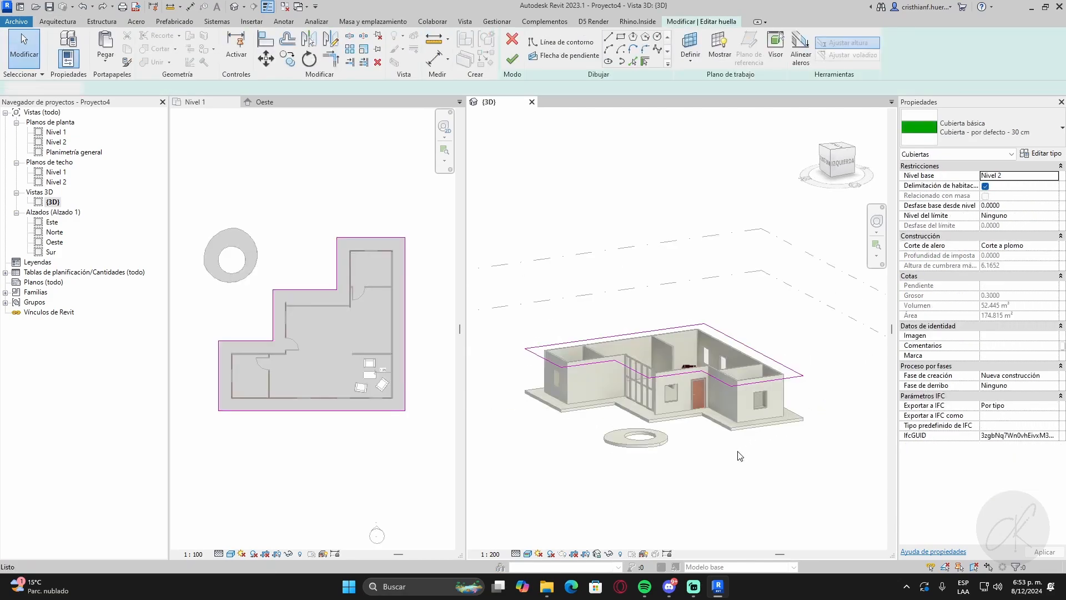
{"action": "left_click", "coordinate": [369, 247]}
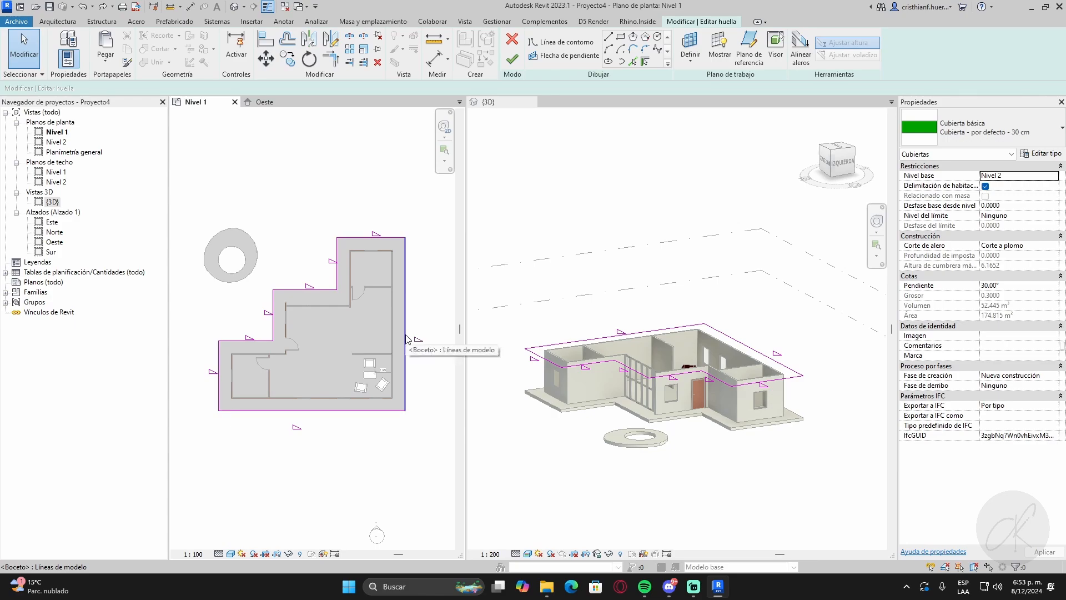
- Remove the slope from the footprint edge in front of the curtain wall and finish the roof
{"action": "left_click", "coordinate": [307, 290]}
{"action": "scroll", "coordinate": [307, 289], "scroll_direction": "up", "scroll_amount": 4}
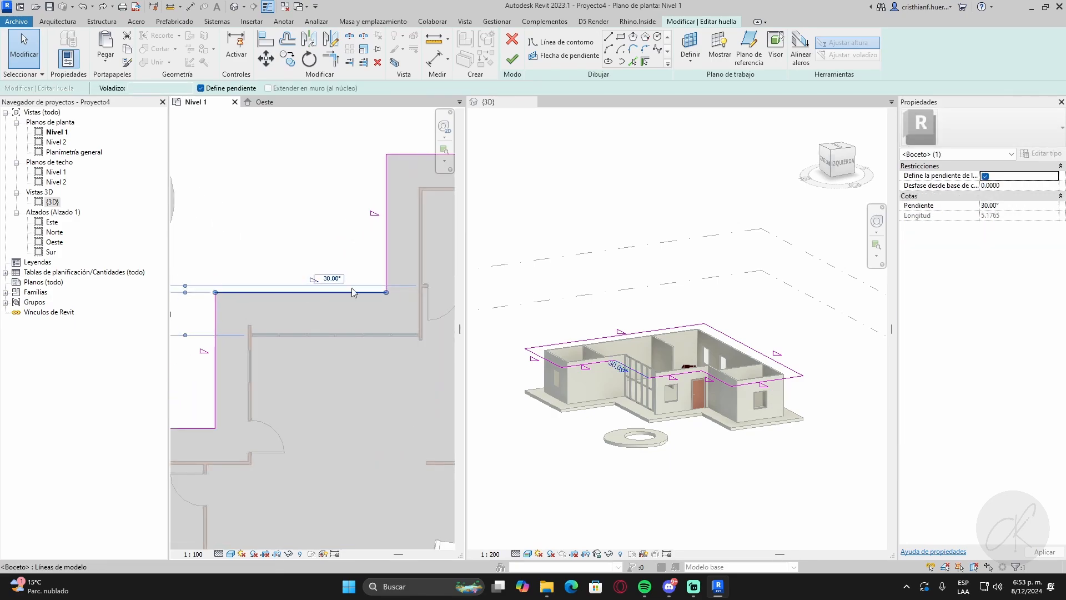
{"action": "scroll", "coordinate": [333, 275], "scroll_direction": "up", "scroll_amount": 2}
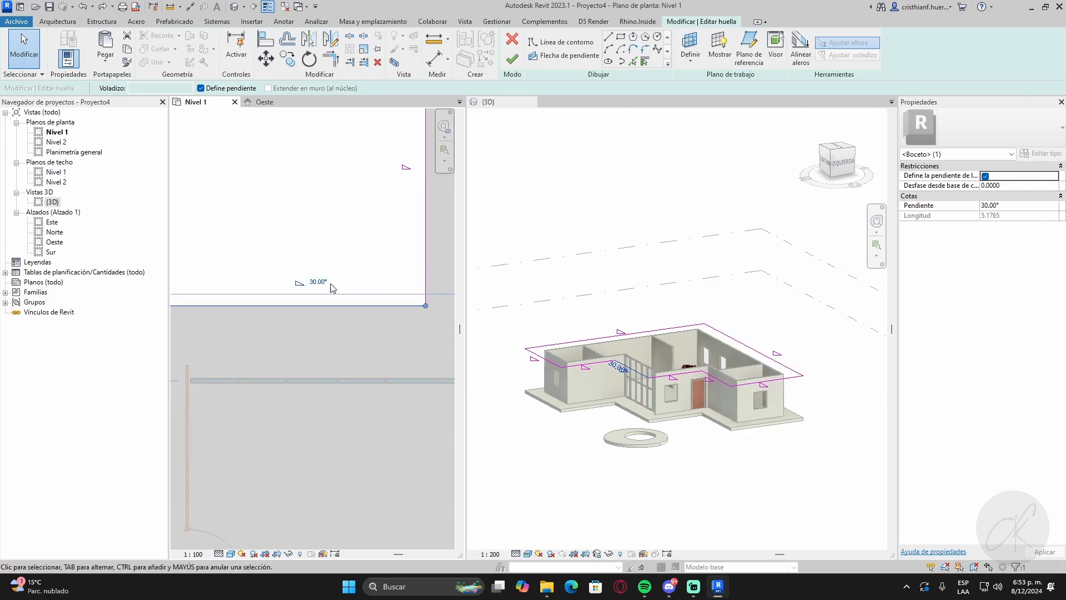
{"action": "left_click", "coordinate": [321, 282]}
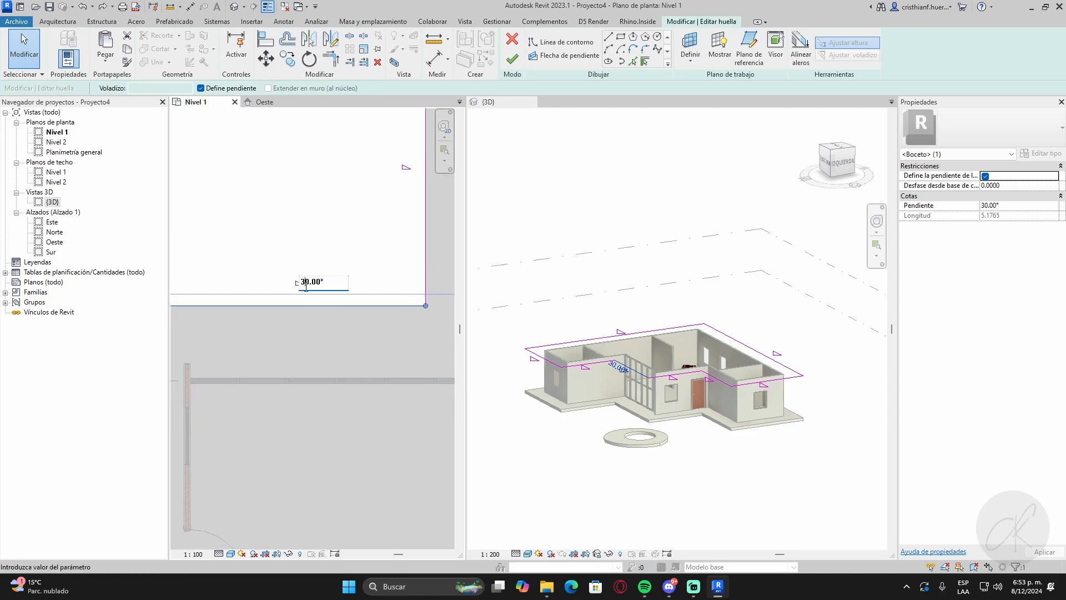
{"action": "left_click", "coordinate": [364, 259]}
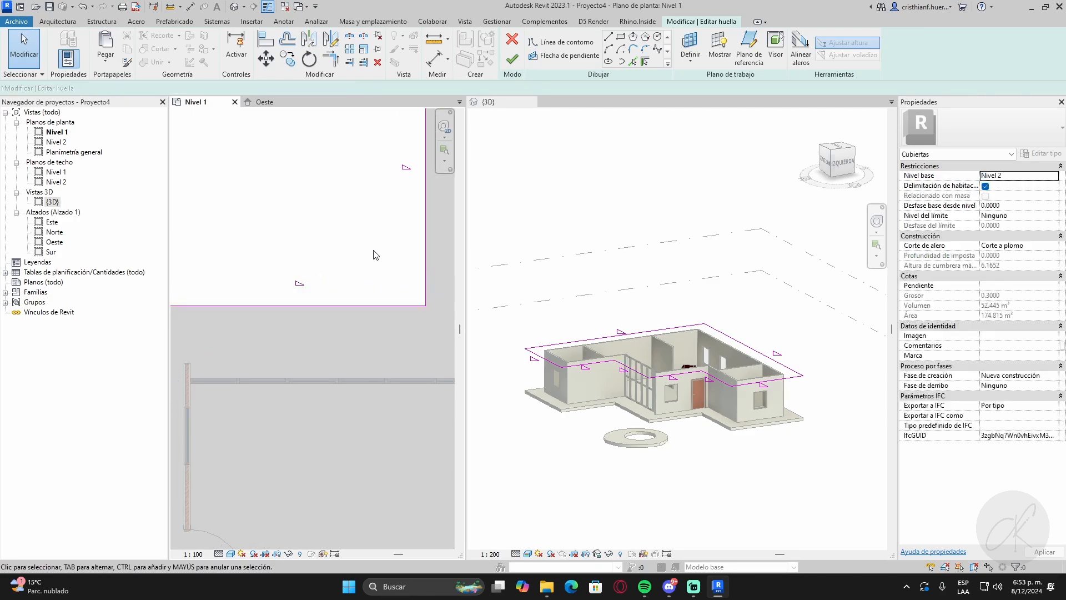
{"action": "scroll", "coordinate": [367, 256], "scroll_direction": "down", "scroll_amount": 4}
{"action": "left_click", "coordinate": [511, 58]}
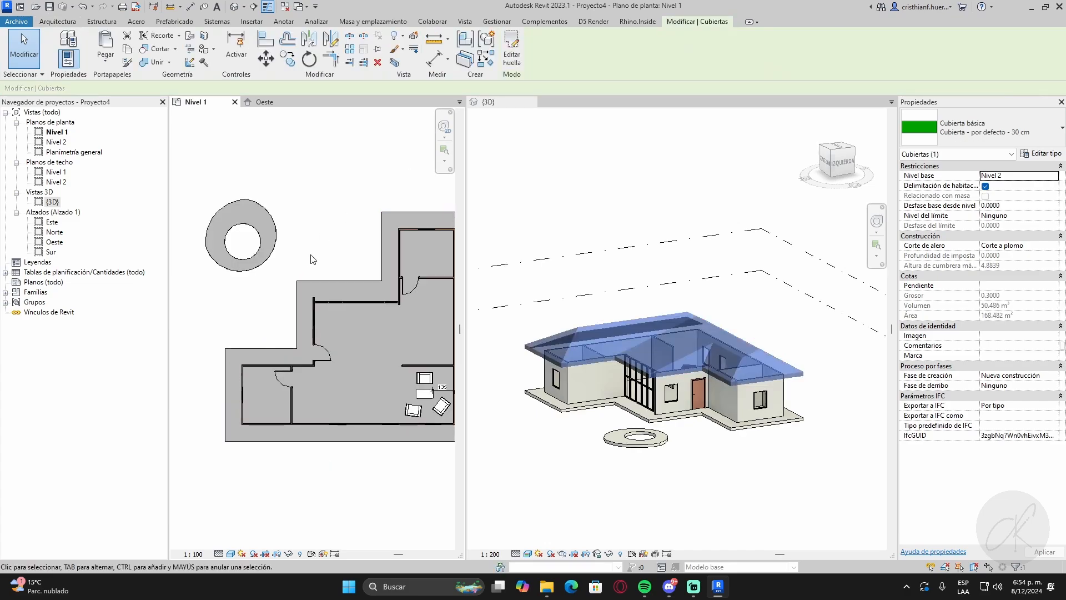
- Inspect the roof's slopes from several sides in the 3D view
{"action": "left_click", "coordinate": [641, 361]}
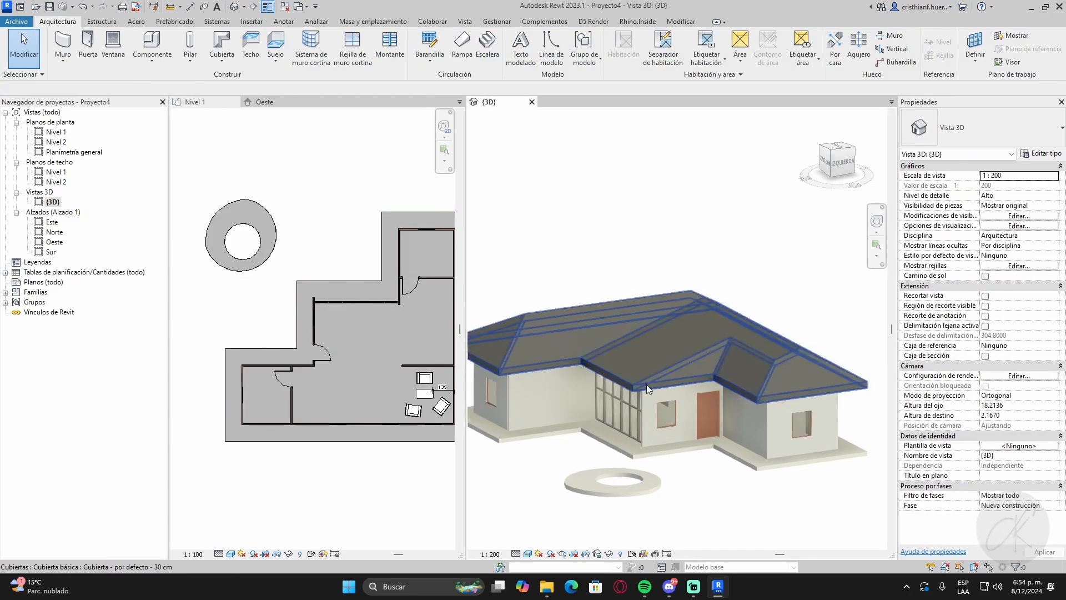
{"action": "left_click", "coordinate": [646, 384]}
{"action": "middle_click_drag", "start_coordinate": [646, 384], "coordinate": [747, 338], "text": "shift"}
{"action": "key", "text": "Escape"}
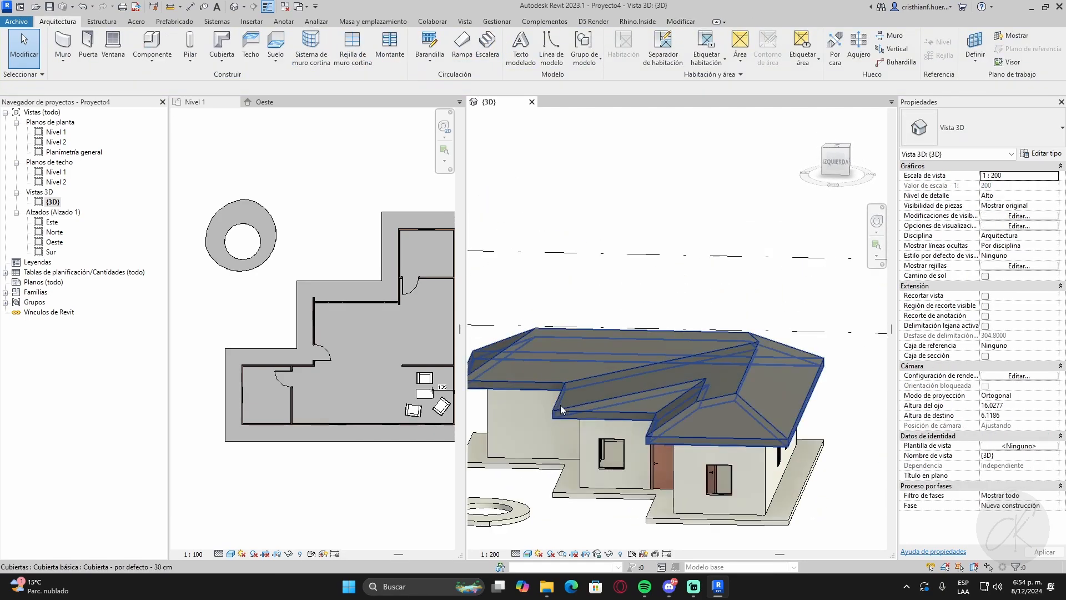
{"action": "middle_click_drag", "start_coordinate": [561, 404], "coordinate": [824, 427], "text": "shift"}
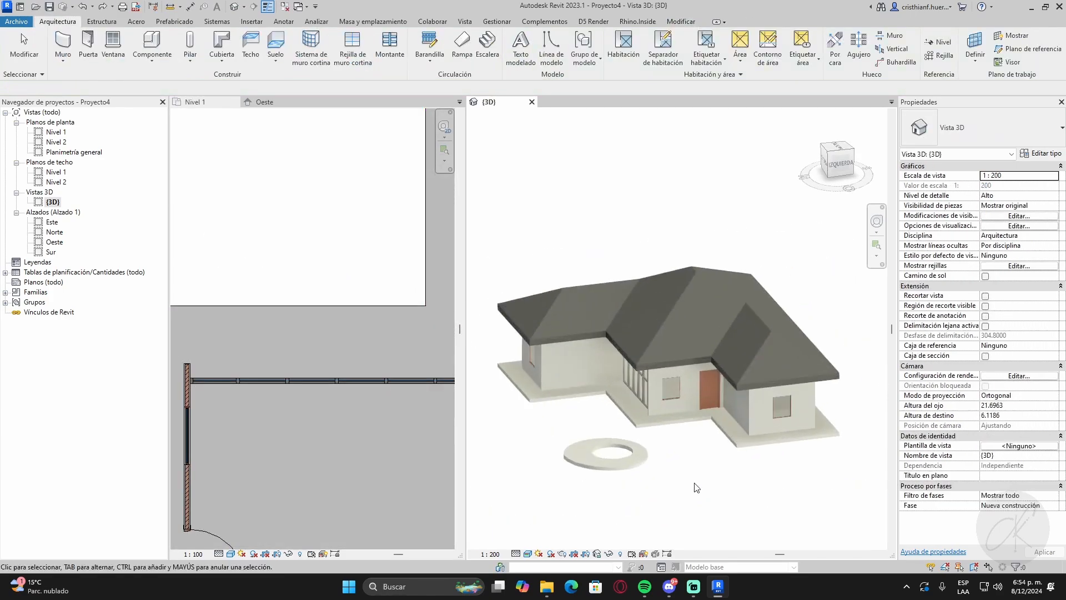
{"action": "middle_click_drag", "start_coordinate": [697, 487], "coordinate": [744, 433], "text": "shift"}
- Start an architectural floor (Por defecto - 20 cm) on Nivel 1 and sketch a rectangular boundary enclosing the house and the circular ring
{"action": "scroll", "coordinate": [332, 344], "scroll_direction": "down", "scroll_amount": 5}
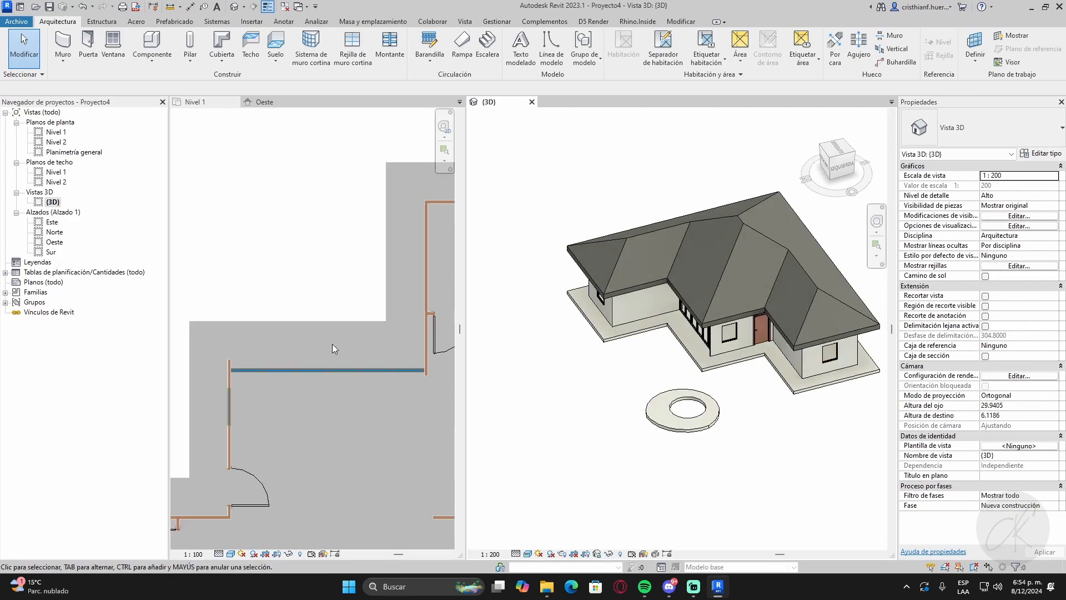
{"action": "left_click", "coordinate": [351, 435]}
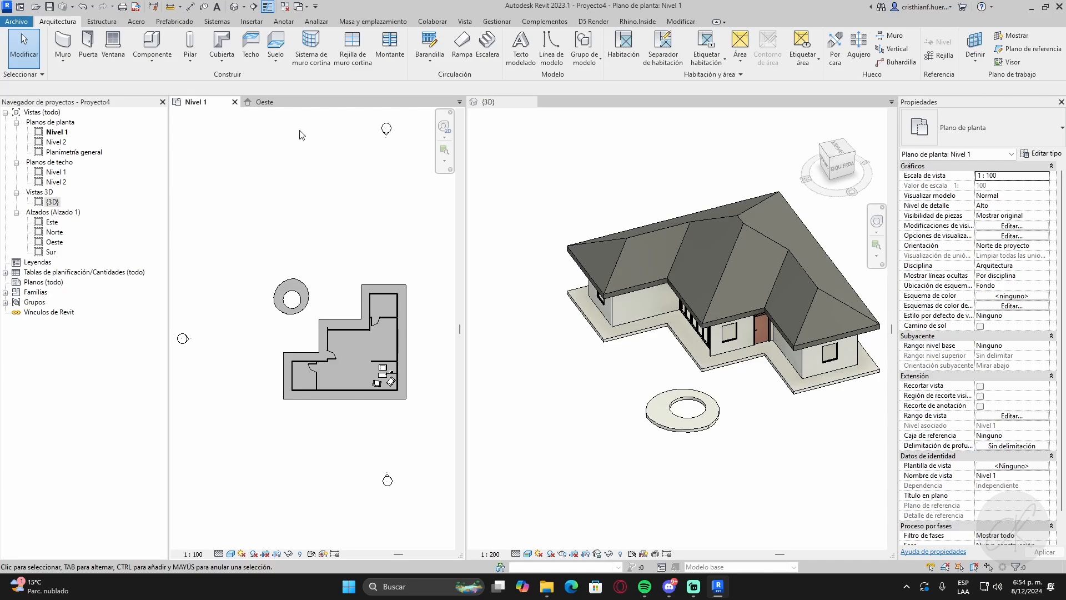
{"action": "left_click", "coordinate": [272, 62]}
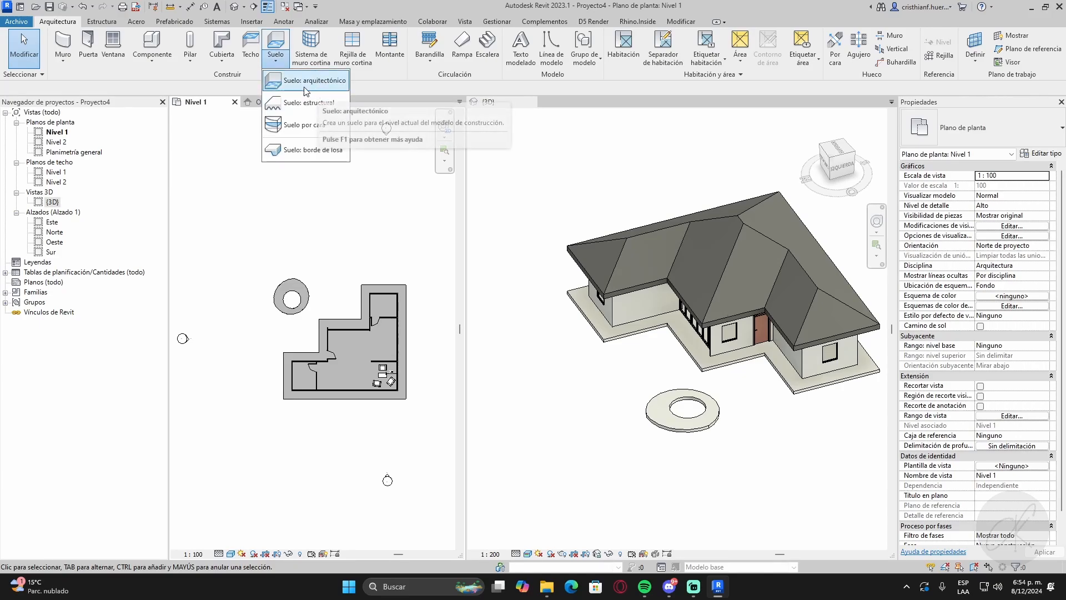
{"action": "left_click", "coordinate": [314, 80]}
{"action": "middle_click_drag", "start_coordinate": [324, 298], "coordinate": [292, 290]}
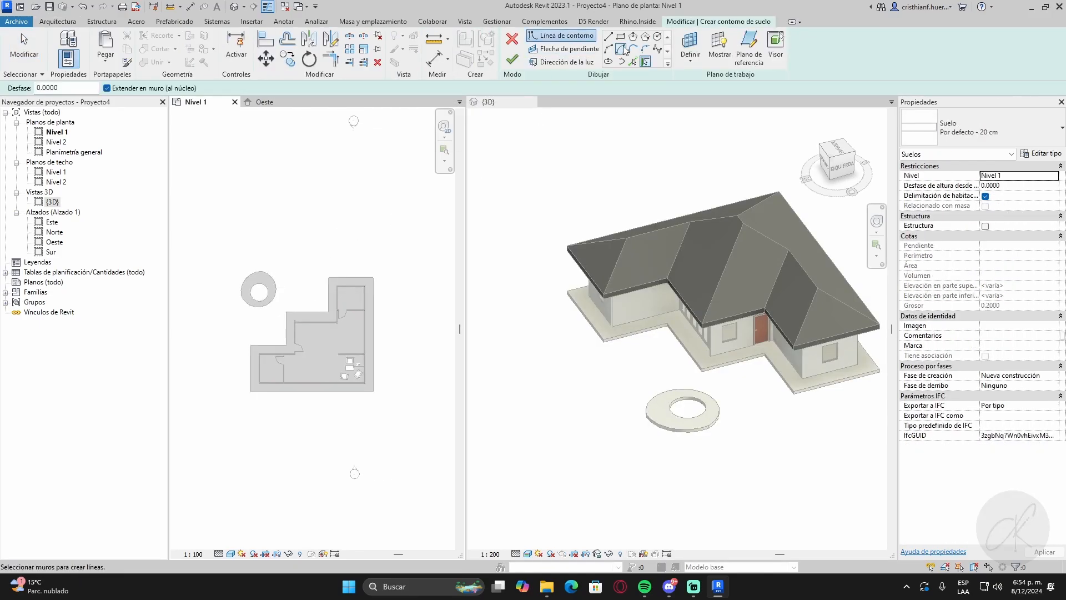
{"action": "left_click", "coordinate": [608, 37]}
{"action": "left_click", "coordinate": [621, 38]}
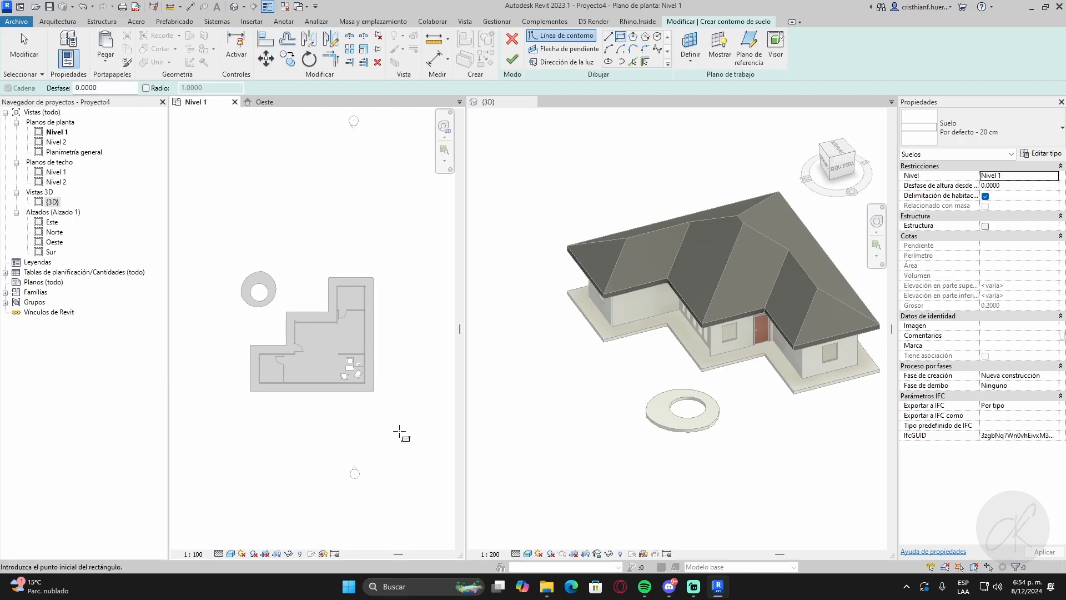
{"action": "scroll", "coordinate": [399, 435], "scroll_direction": "down", "scroll_amount": 1}
{"action": "left_click", "coordinate": [399, 423]}
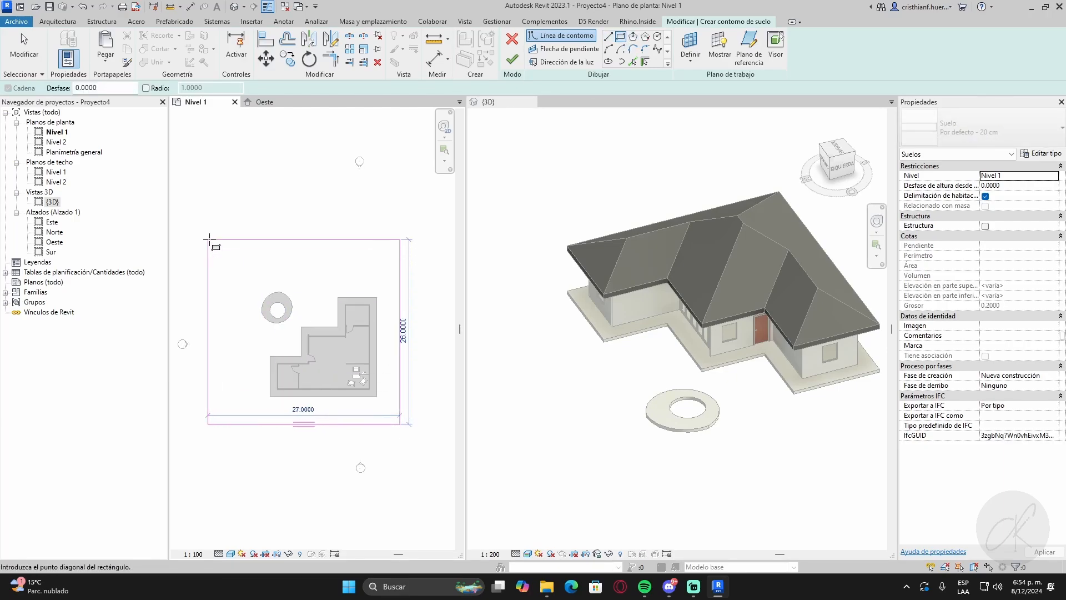
{"action": "left_click", "coordinate": [236, 260]}
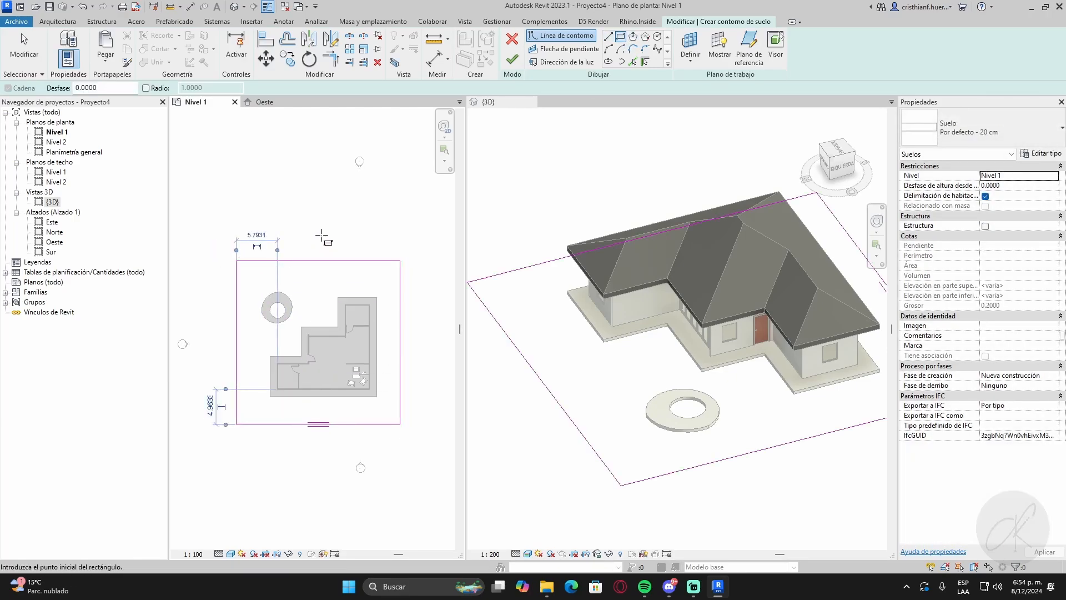
- Pick the house slab's whole outline and the ring's circular edges as inner loops of the floor boundary and finish the floor
{"action": "left_click", "coordinate": [634, 63]}
{"action": "scroll", "coordinate": [317, 326], "scroll_direction": "up", "scroll_amount": 3}
{"action": "left_click", "coordinate": [225, 409]}
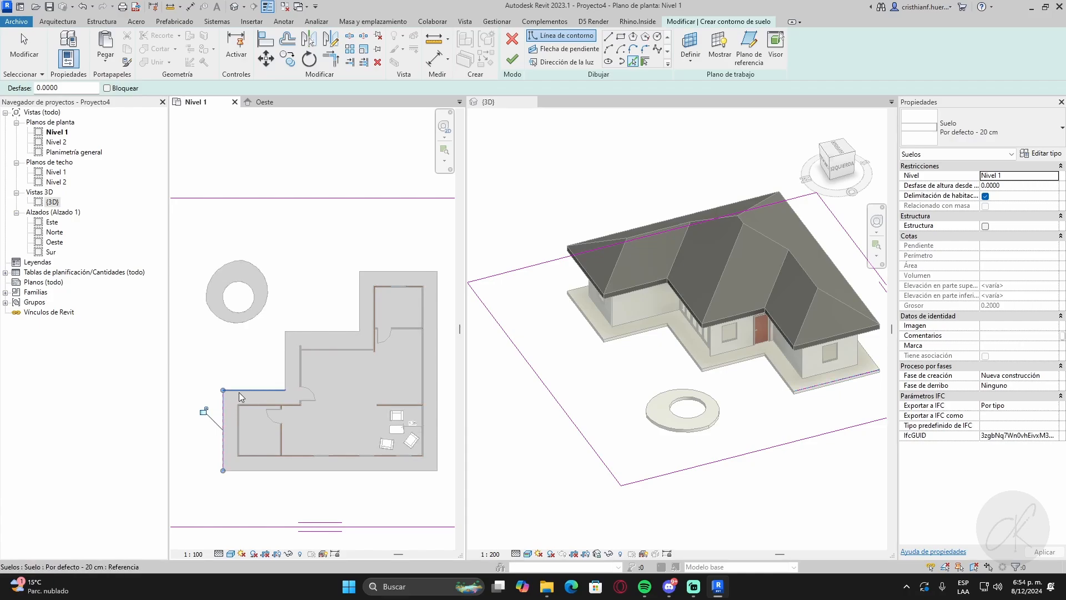
{"action": "key", "text": "Tab"}
{"action": "left_click", "coordinate": [394, 271]}
{"action": "scroll", "coordinate": [244, 296], "scroll_direction": "up", "scroll_amount": 2}
{"action": "left_click", "coordinate": [244, 296]}
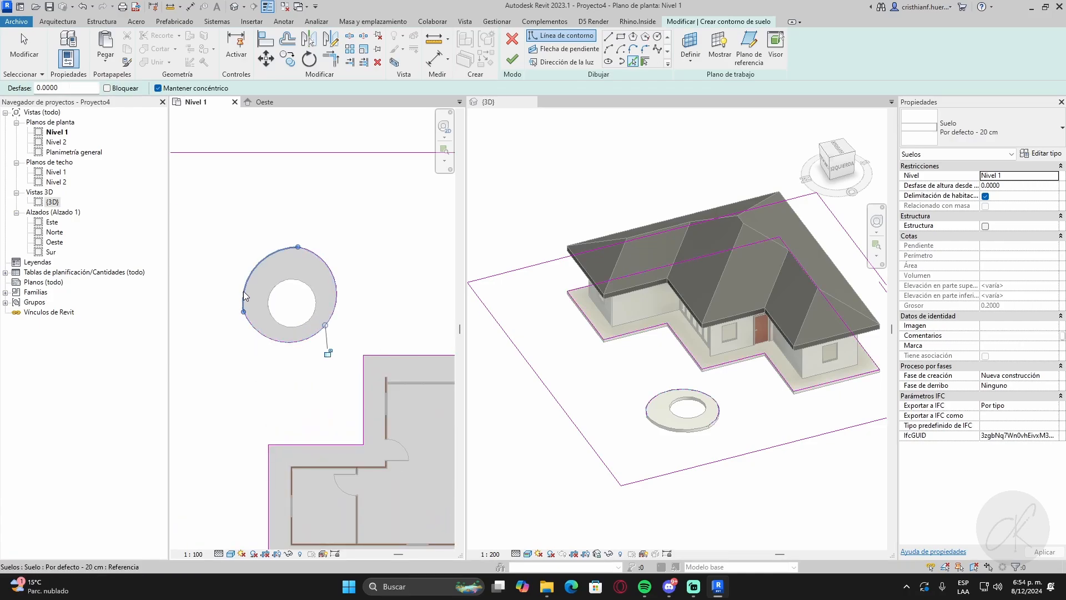
{"action": "scroll", "coordinate": [332, 257], "scroll_direction": "down", "scroll_amount": 4}
{"action": "left_click", "coordinate": [512, 58]}
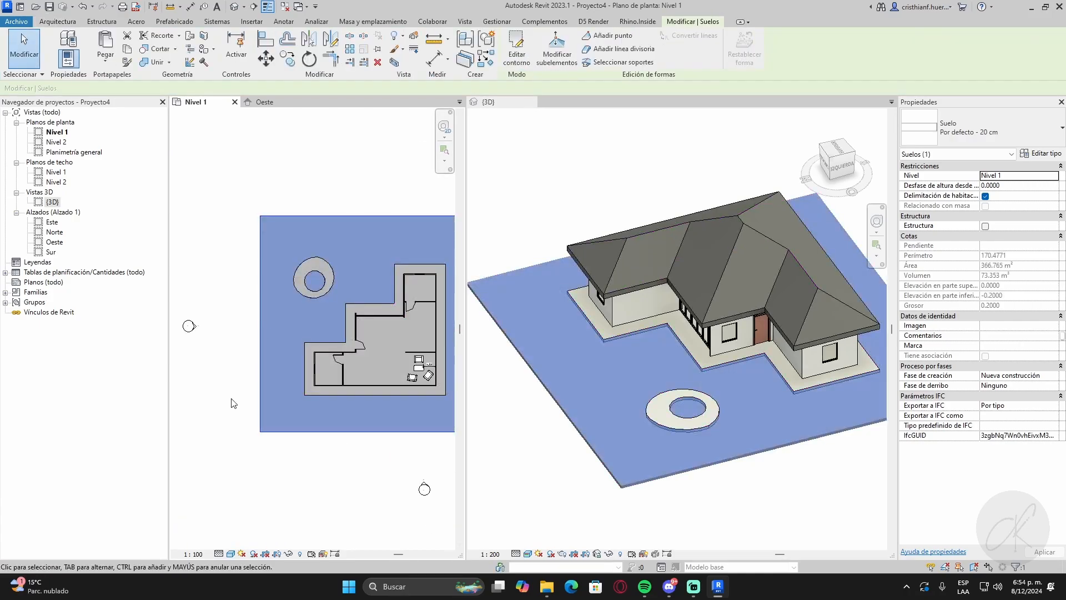
- Change the new surrounding floor's type to Acera 19 cm
{"action": "left_click", "coordinate": [234, 403]}
{"action": "middle_click_drag", "start_coordinate": [625, 429], "coordinate": [742, 393], "text": "shift"}
{"action": "scroll", "coordinate": [730, 429], "scroll_direction": "up", "scroll_amount": 3}
{"action": "middle_click_drag", "start_coordinate": [713, 340], "coordinate": [800, 400], "text": "shift"}
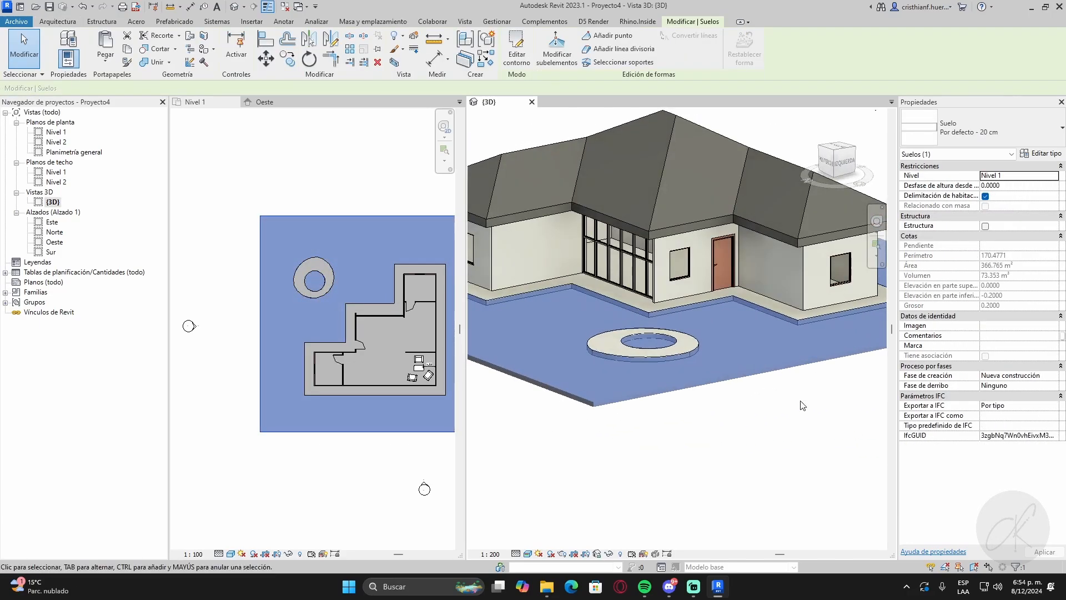
{"action": "scroll", "coordinate": [802, 405], "scroll_direction": "down", "scroll_amount": 3}
{"action": "left_click", "coordinate": [980, 133]}
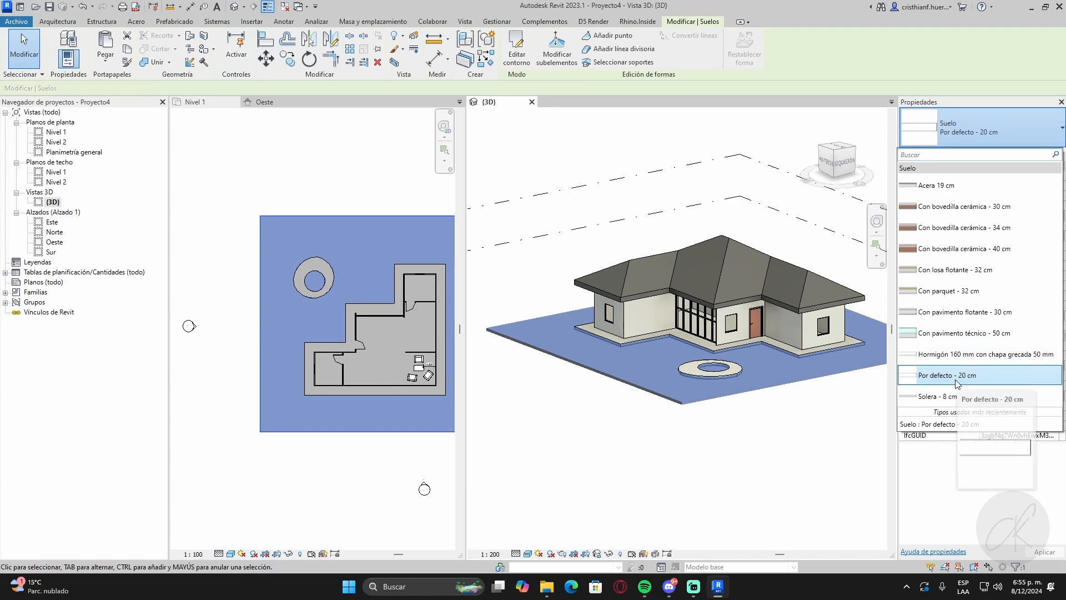
{"action": "left_click", "coordinate": [960, 189]}
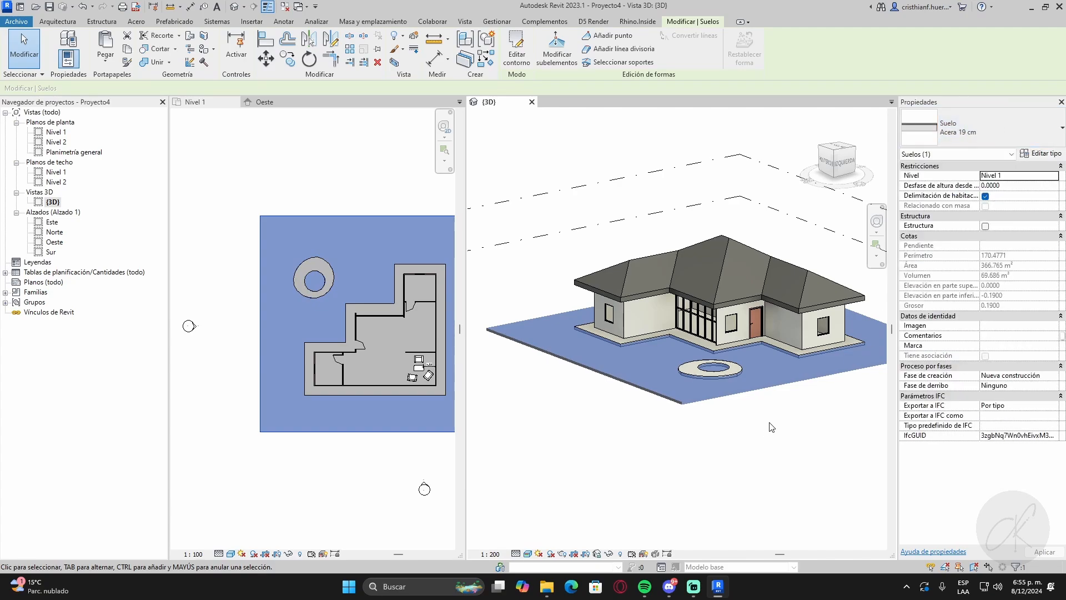
{"action": "left_click", "coordinate": [736, 434]}
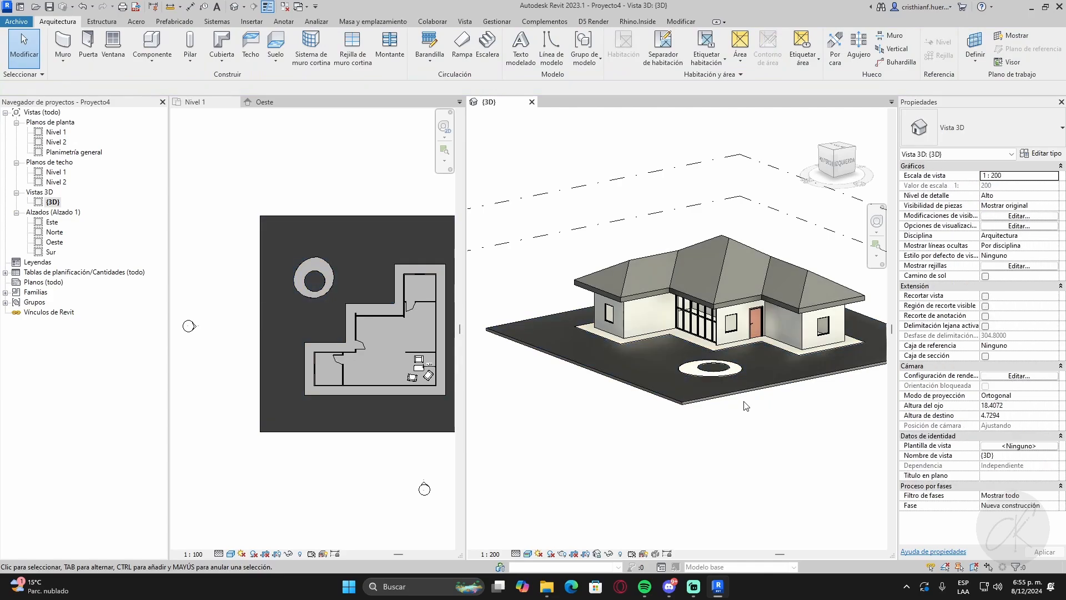
- Set the surrounding floor's height offset from Nivel 1 to -0.2000 so it sits below the house slab
{"action": "middle_click_drag", "start_coordinate": [741, 410], "coordinate": [708, 333], "text": "shift"}
{"action": "scroll", "coordinate": [679, 318], "scroll_direction": "up", "scroll_amount": 4}
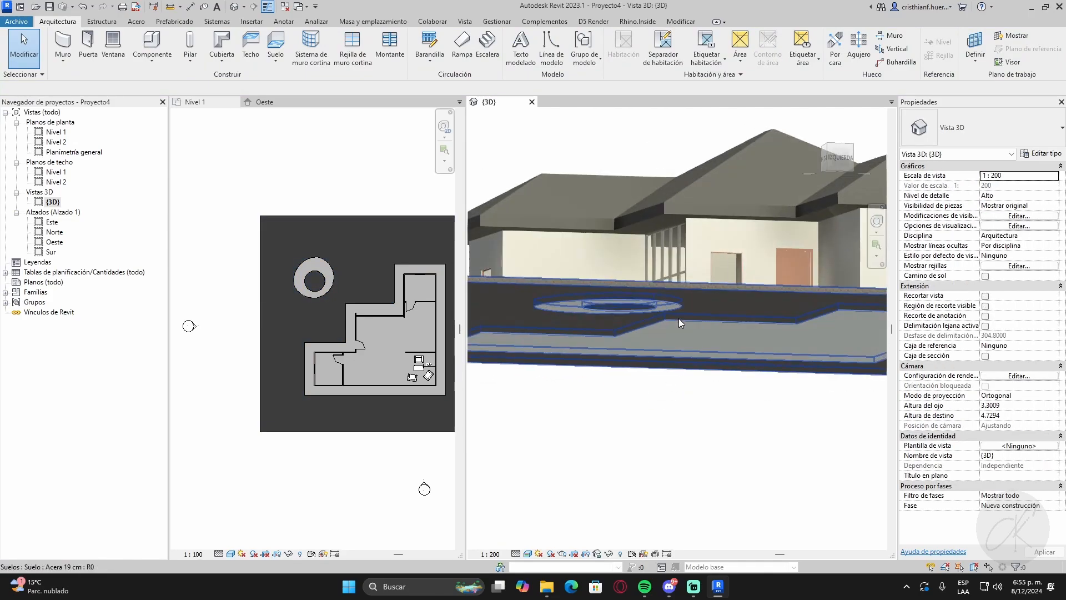
{"action": "middle_click_drag", "start_coordinate": [727, 425], "coordinate": [677, 311], "text": "shift"}
{"action": "scroll", "coordinate": [610, 345], "scroll_direction": "down", "scroll_amount": 5}
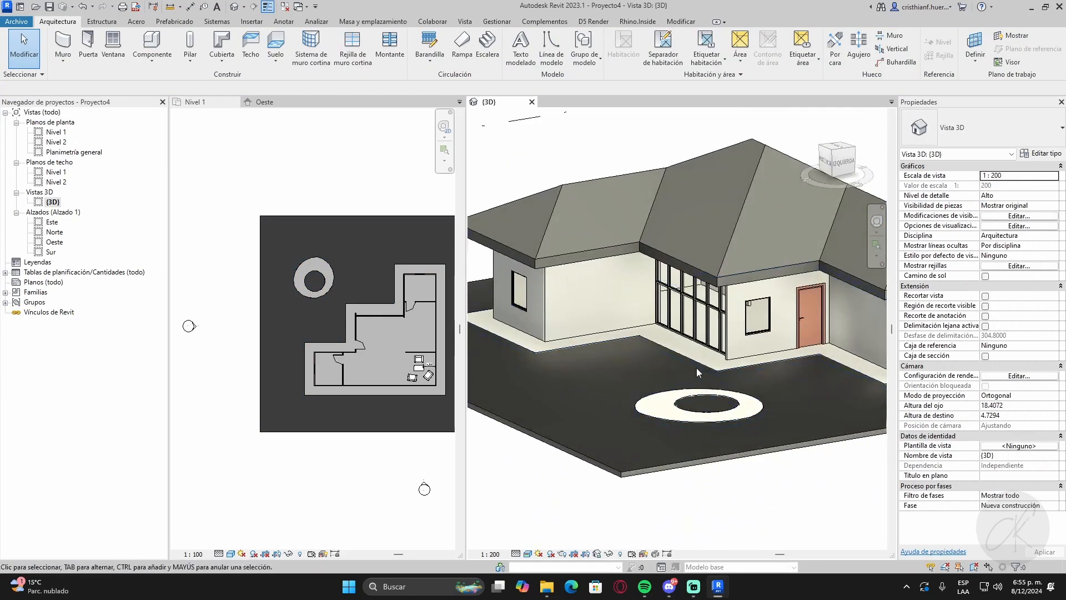
{"action": "left_click", "coordinate": [591, 358]}
{"action": "scroll", "coordinate": [611, 364], "scroll_direction": "up", "scroll_amount": 8}
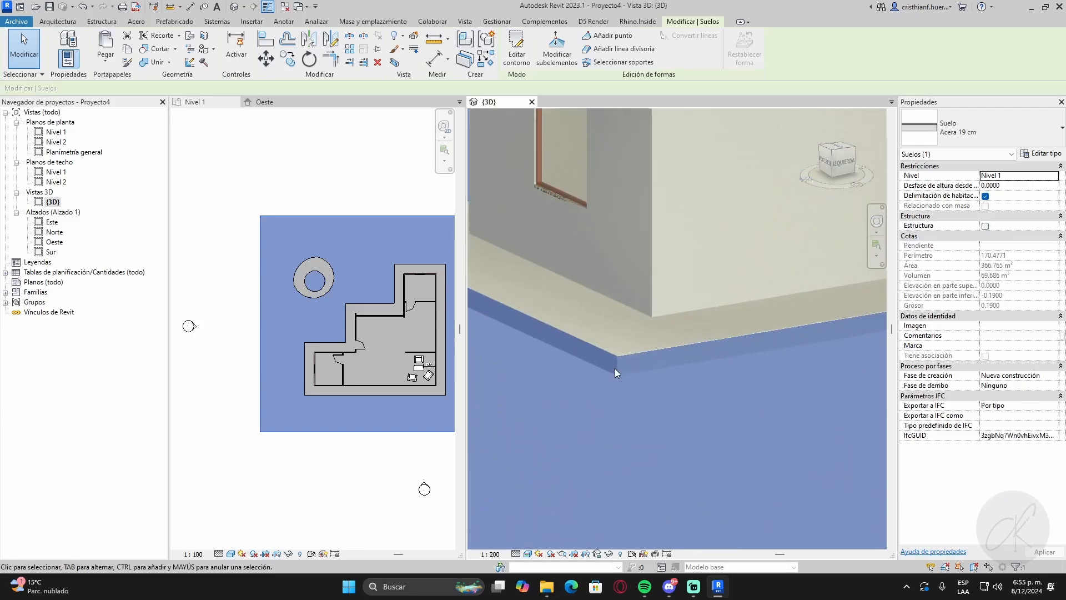
{"action": "scroll", "coordinate": [612, 392], "scroll_direction": "down", "scroll_amount": 8}
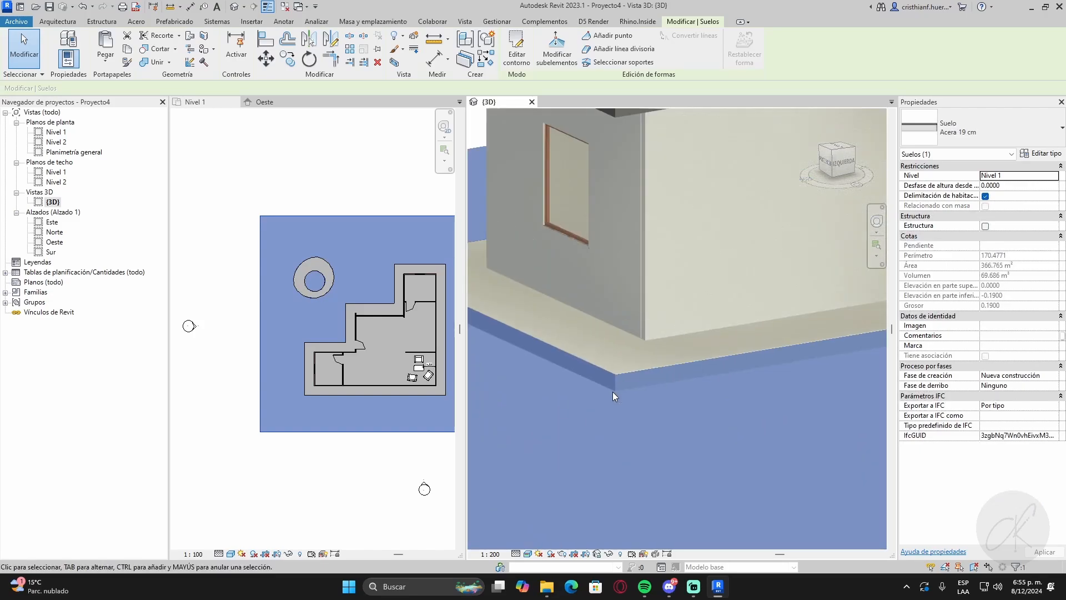
{"action": "middle_click_drag", "start_coordinate": [757, 416], "coordinate": [732, 411]}
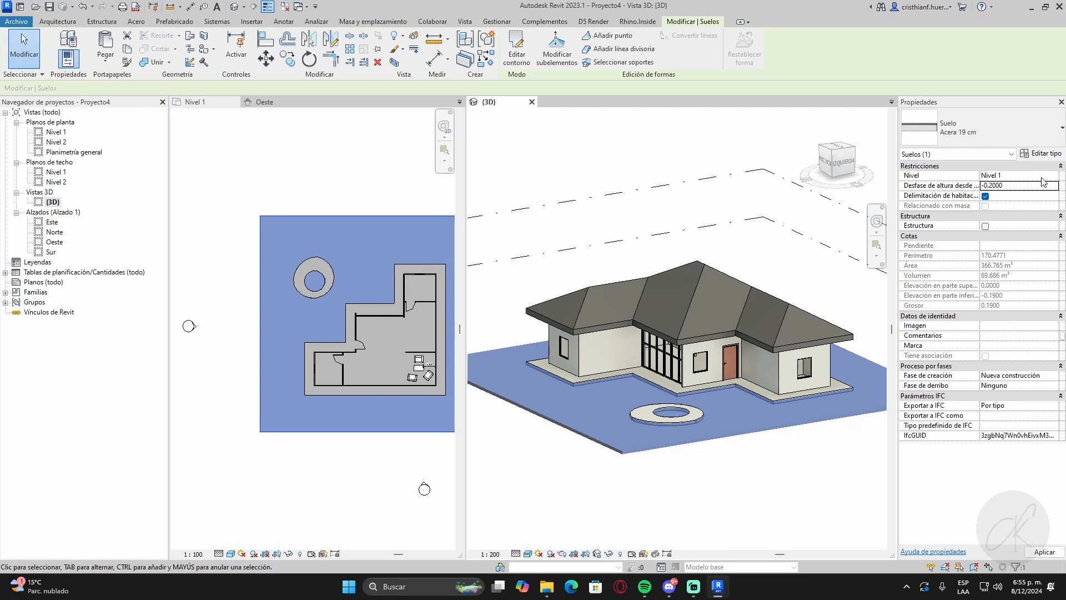
{"action": "scroll", "coordinate": [696, 398], "scroll_direction": "up", "scroll_amount": 6}
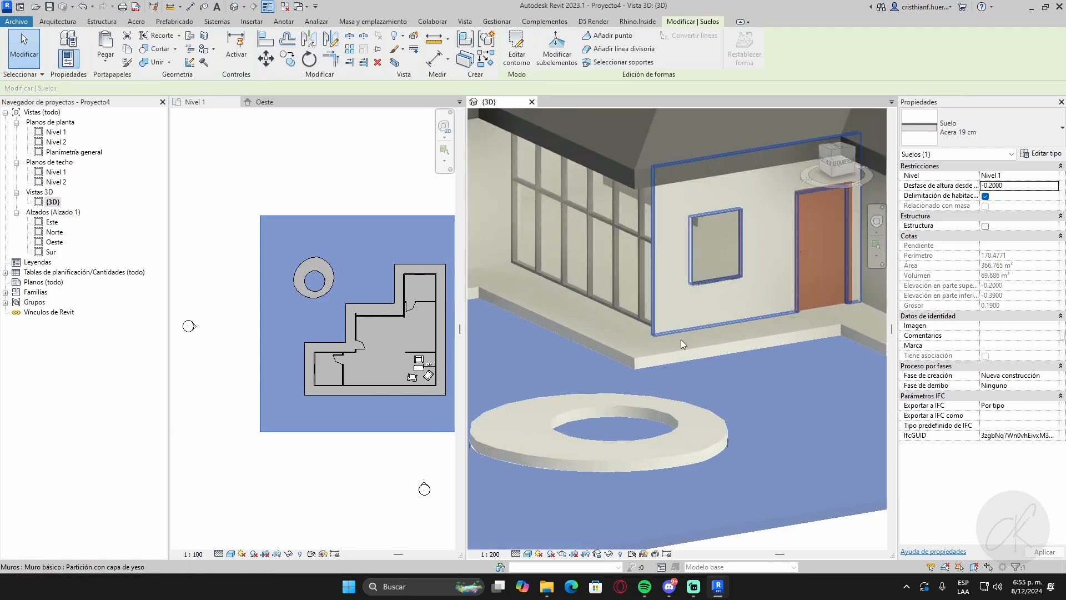
{"action": "key", "text": "Escape"}
{"action": "scroll", "coordinate": [646, 368], "scroll_direction": "up", "scroll_amount": 2}
{"action": "scroll", "coordinate": [646, 367], "scroll_direction": "down", "scroll_amount": 5}
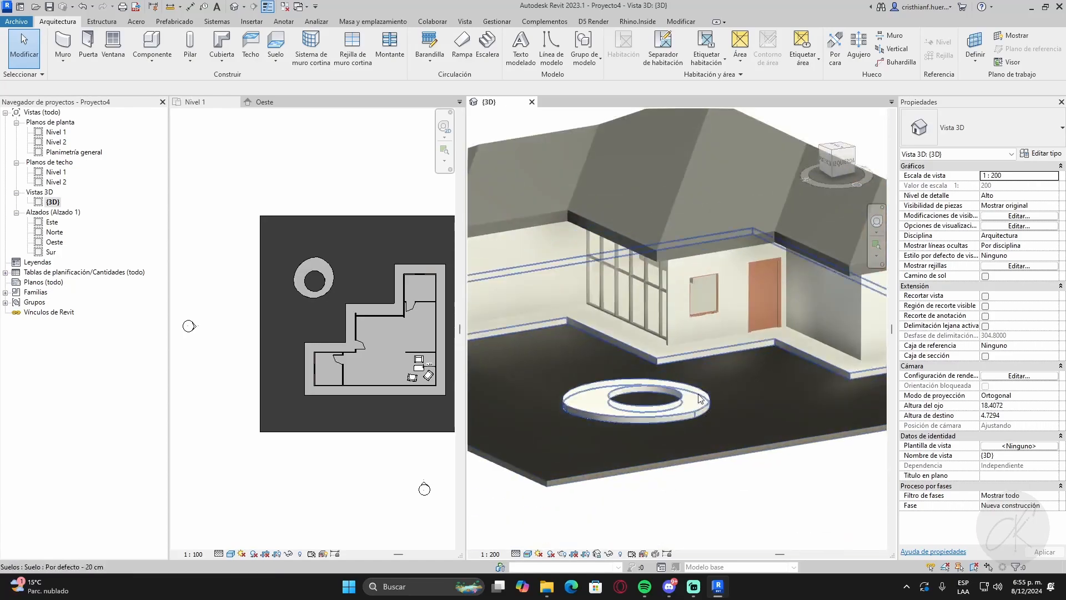
- Duplicate the surrounding floor's Acera 19 cm type under the name CESPED
{"action": "left_click", "coordinate": [870, 355]}
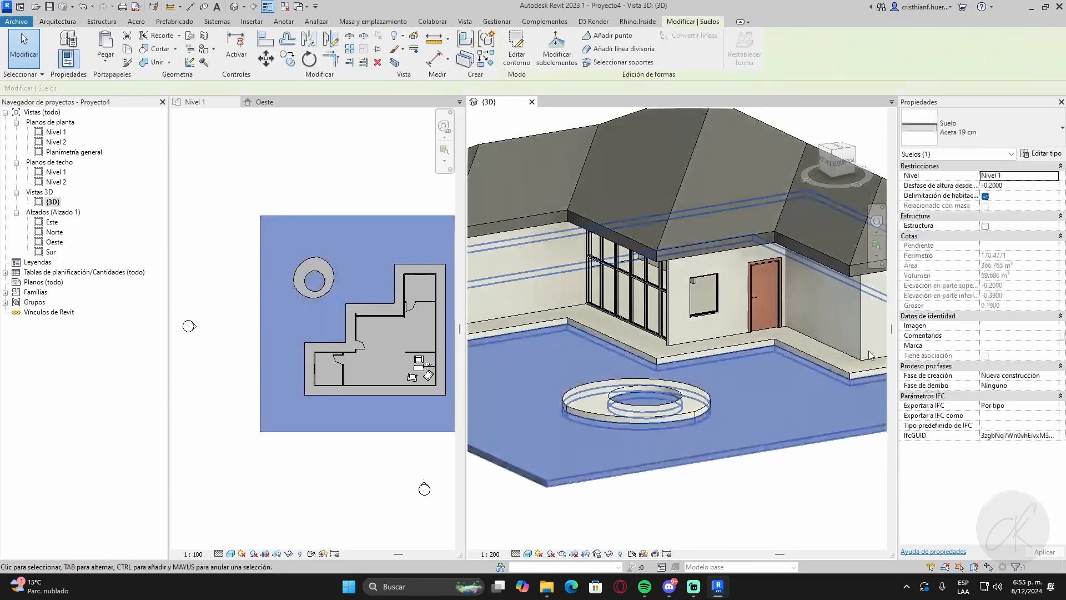
{"action": "left_click", "coordinate": [1038, 154]}
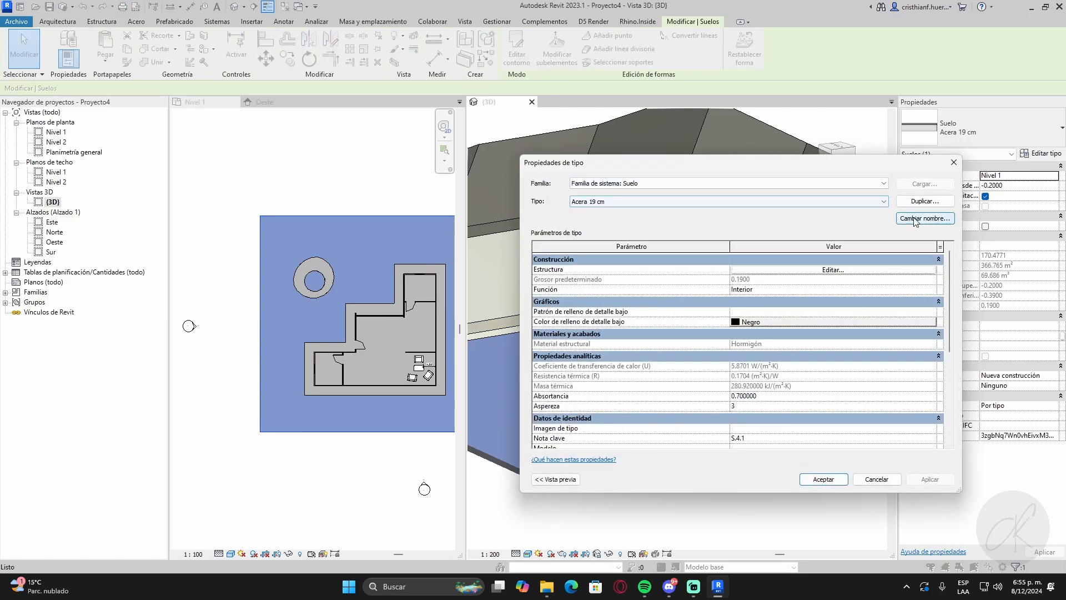
{"action": "left_click", "coordinate": [925, 201]}
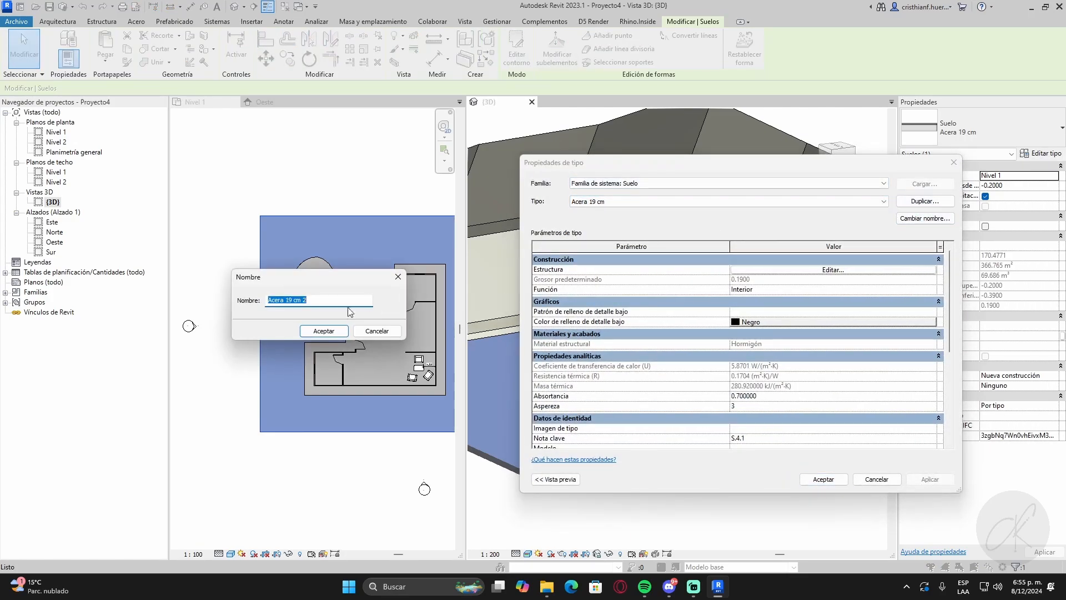
{"action": "left_click", "coordinate": [307, 331]}
- Delete the Asfalto, betún finish and the Hormigón y arena substrate layers from the CESPED floor structure
{"action": "left_click", "coordinate": [749, 272]}
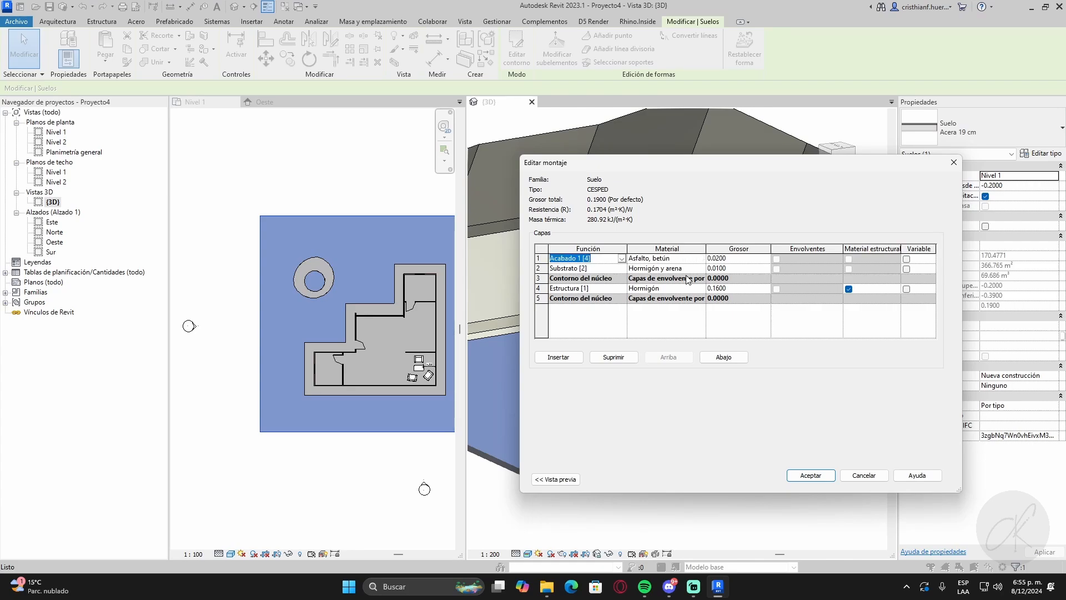
{"action": "left_click", "coordinate": [669, 288]}
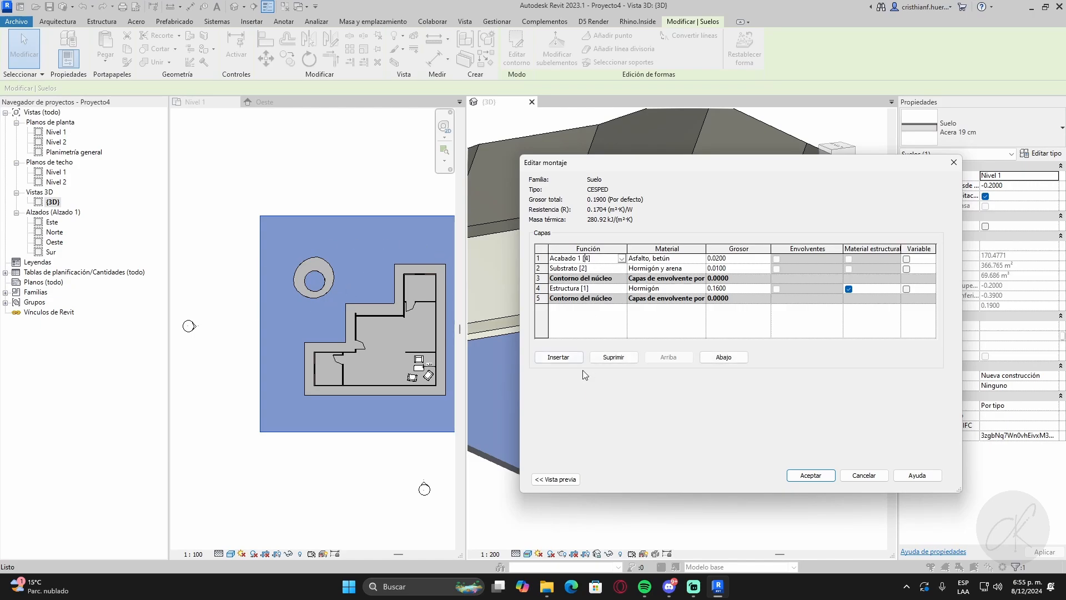
{"action": "left_click", "coordinate": [613, 357]}
{"action": "left_click", "coordinate": [614, 357]}
- Assign the Hierba material to the CESPED type's Estructura layer and apply the type to the floor
{"action": "left_click", "coordinate": [605, 270]}
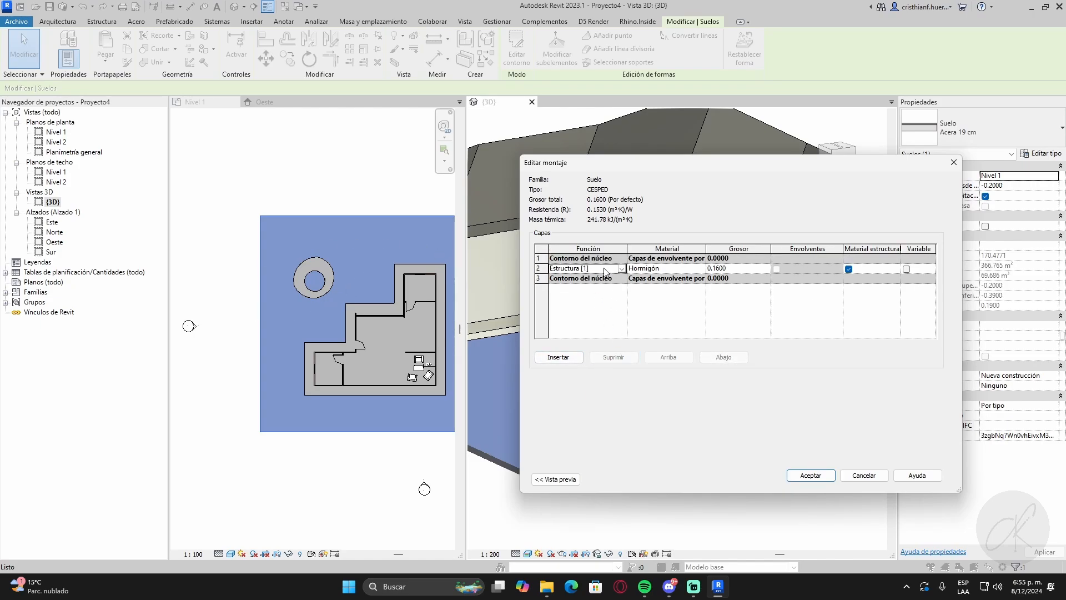
{"action": "left_click", "coordinate": [701, 268]}
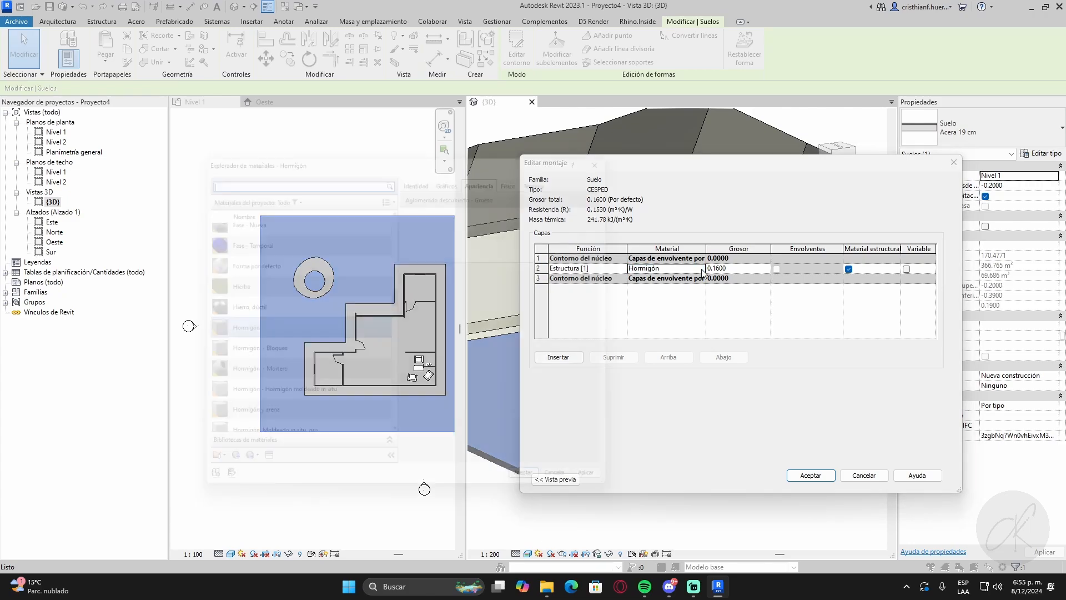
{"action": "left_click", "coordinate": [292, 284]}
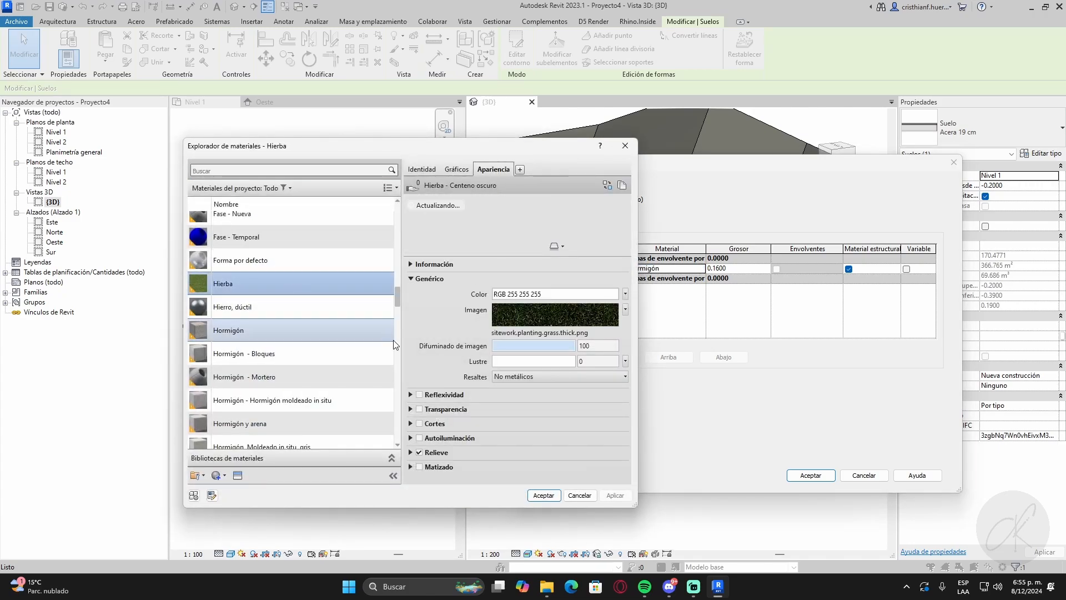
{"action": "left_click", "coordinate": [543, 494]}
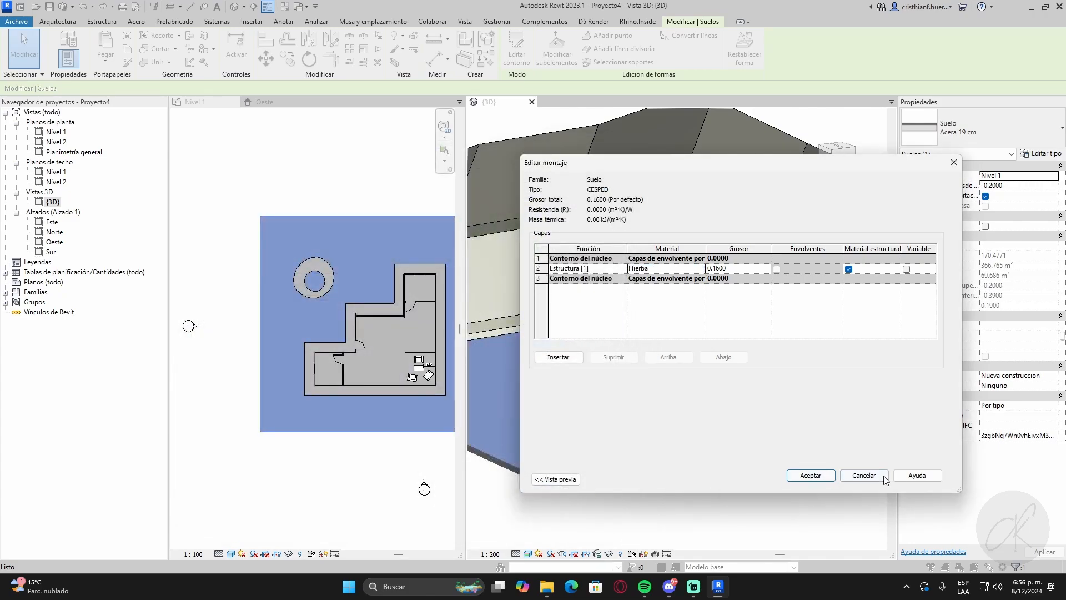
{"action": "left_click", "coordinate": [810, 475]}
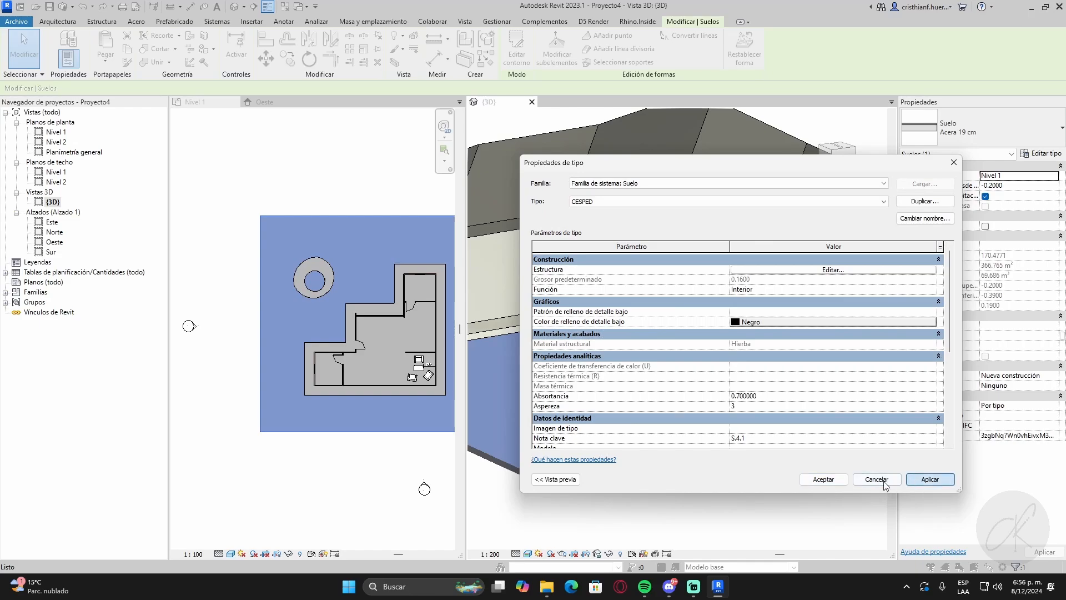
{"action": "left_click", "coordinate": [822, 481]}
{"action": "left_click", "coordinate": [723, 491]}
- Turn on shadows in the 3D view and orbit around the house on its grass floor
{"action": "scroll", "coordinate": [727, 488], "scroll_direction": "down", "scroll_amount": 1}
{"action": "middle_click_drag", "start_coordinate": [741, 461], "coordinate": [786, 457], "text": "shift"}
{"action": "scroll", "coordinate": [795, 510], "scroll_direction": "down", "scroll_amount": 2}
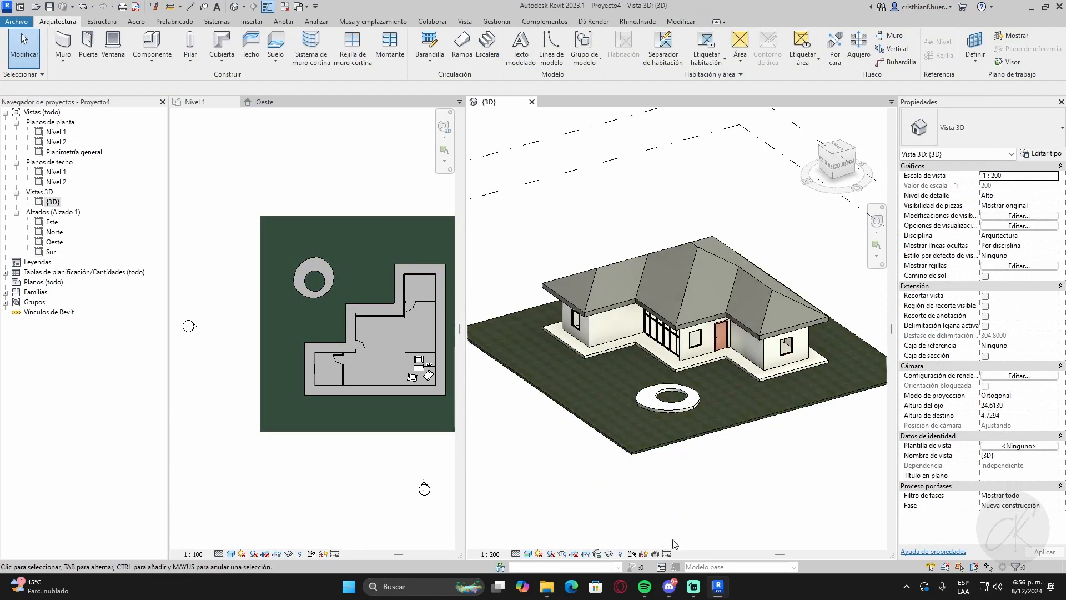
{"action": "middle_click_drag", "start_coordinate": [687, 497], "coordinate": [671, 508], "text": "shift"}
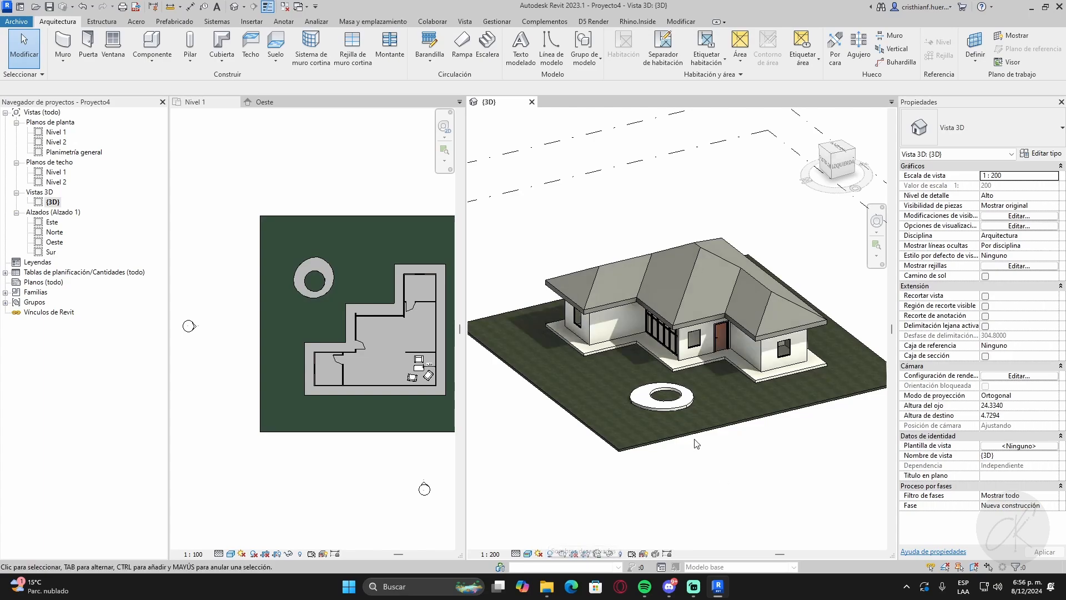
{"action": "middle_click_drag", "start_coordinate": [696, 454], "coordinate": [763, 477], "text": "shift"}
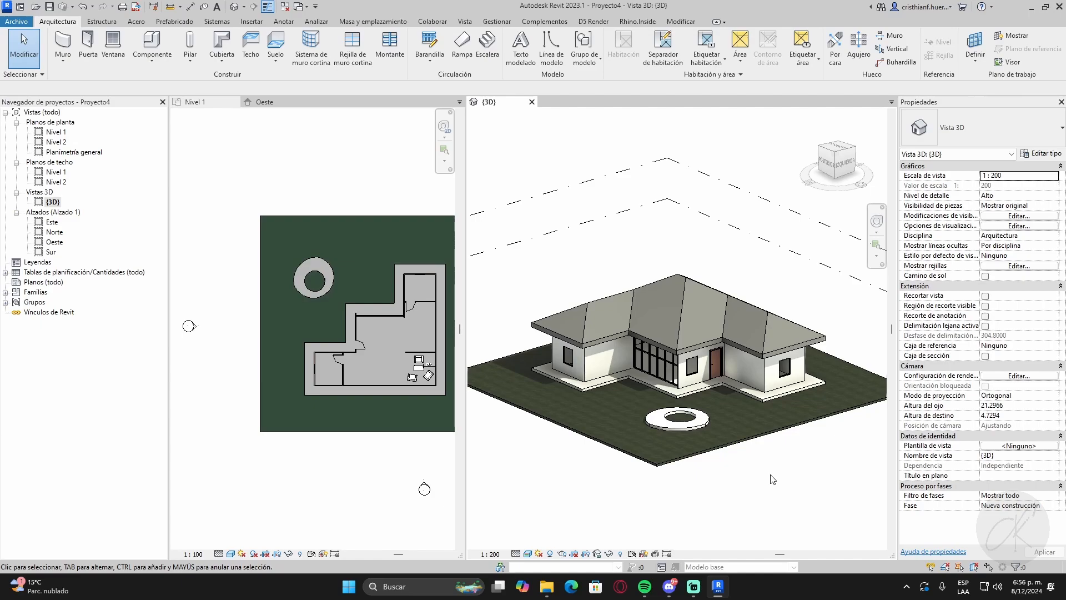
{"action": "middle_click_drag", "start_coordinate": [772, 479], "coordinate": [732, 515], "text": "shift"}
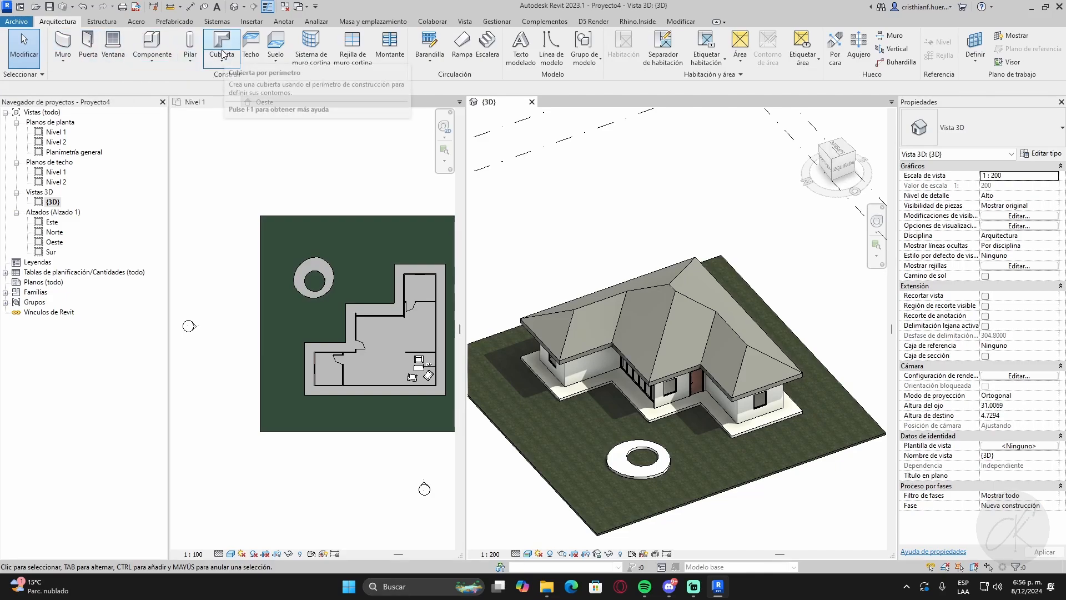
- Examine the roof and the rooms beneath it from above in the 3D view
{"action": "middle_click_drag", "start_coordinate": [609, 222], "coordinate": [691, 319], "text": "shift"}
{"action": "scroll", "coordinate": [647, 324], "scroll_direction": "up", "scroll_amount": 4}
{"action": "scroll", "coordinate": [647, 324], "scroll_direction": "down", "scroll_amount": 4}
{"action": "left_click", "coordinate": [608, 293]}
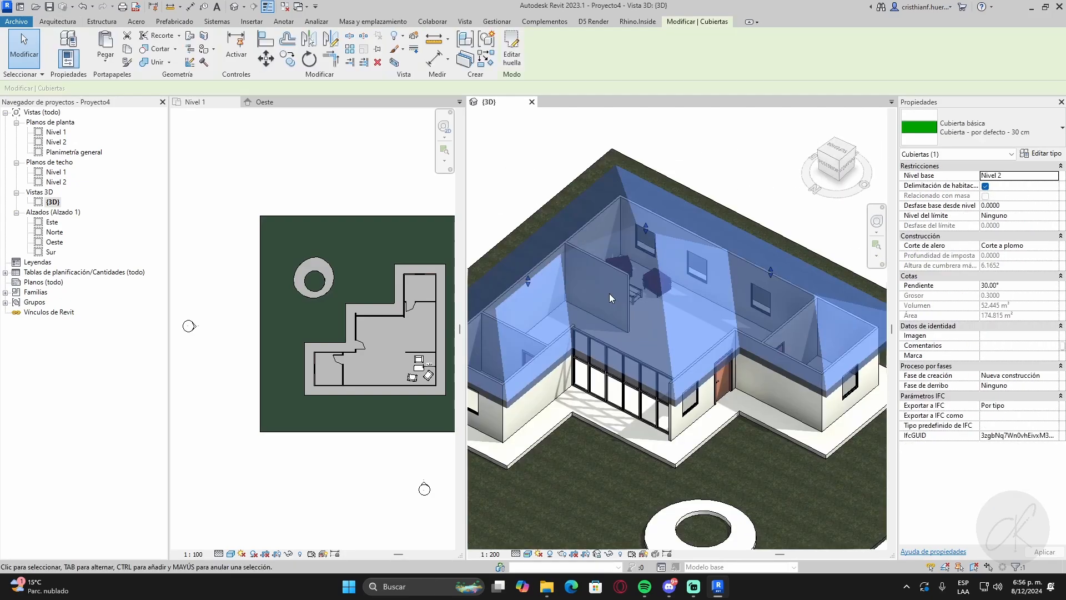
{"action": "scroll", "coordinate": [616, 311], "scroll_direction": "down", "scroll_amount": 2}
{"action": "scroll", "coordinate": [750, 411], "scroll_direction": "up", "scroll_amount": 1}
{"action": "middle_click_drag", "start_coordinate": [750, 411], "coordinate": [808, 509], "text": "shift"}
{"action": "left_click", "coordinate": [816, 510]}
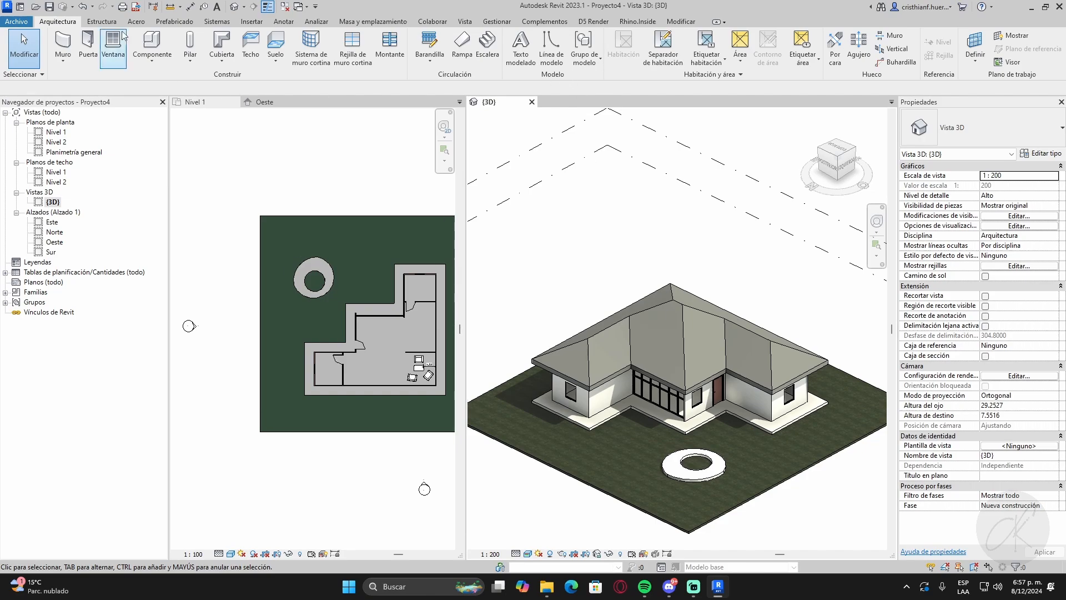
{"action": "left_click", "coordinate": [140, 22]}
{"action": "left_click", "coordinate": [109, 23]}
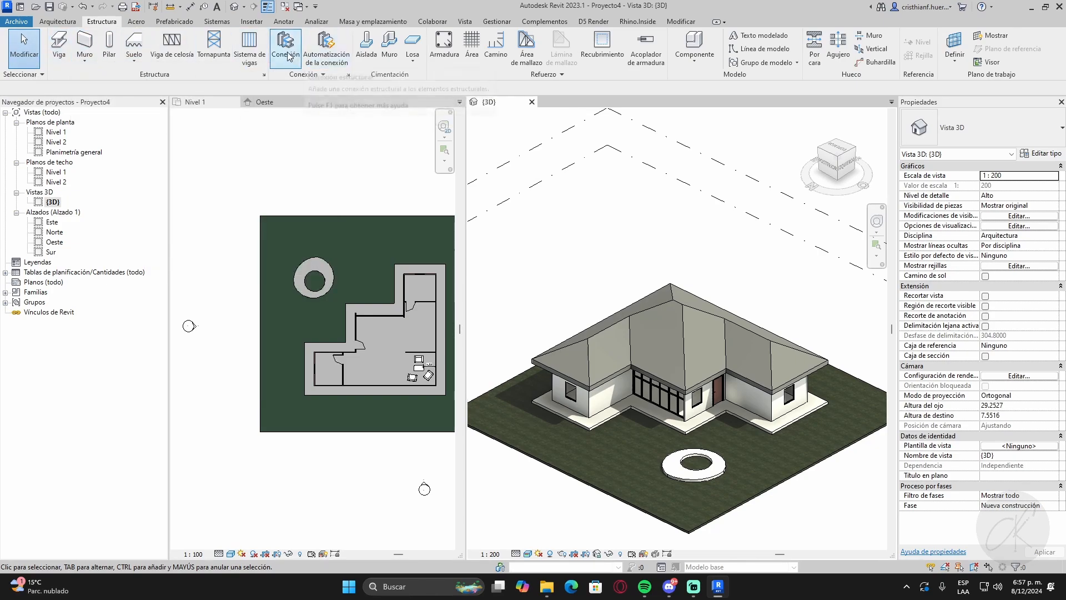
{"action": "middle_click_drag", "start_coordinate": [749, 445], "coordinate": [723, 394]}
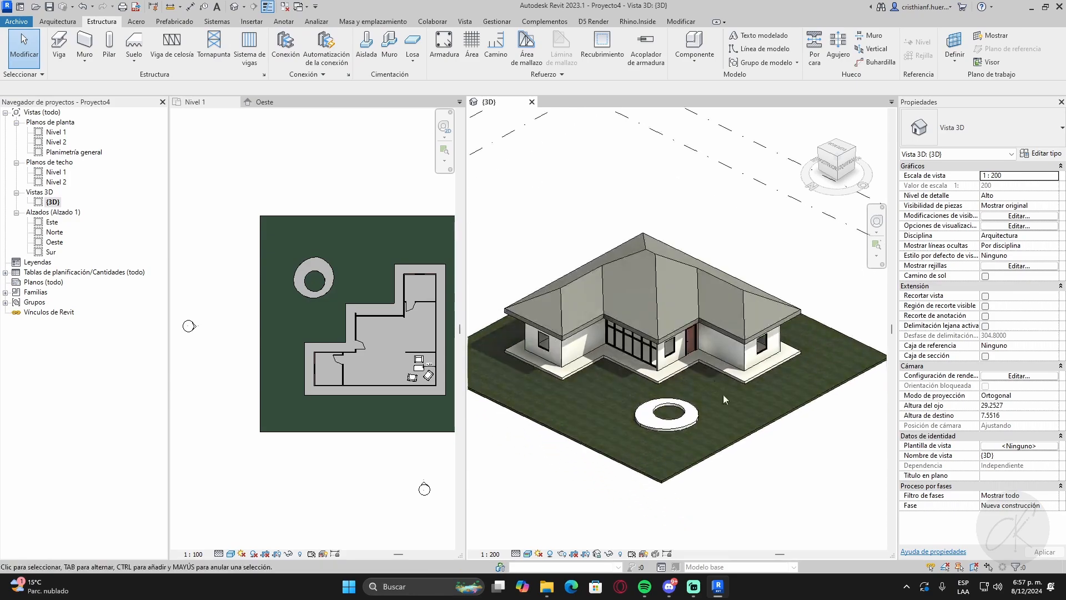
{"action": "scroll", "coordinate": [764, 443], "scroll_direction": "down", "scroll_amount": 1}
{"action": "middle_click_drag", "start_coordinate": [795, 468], "coordinate": [788, 496]}
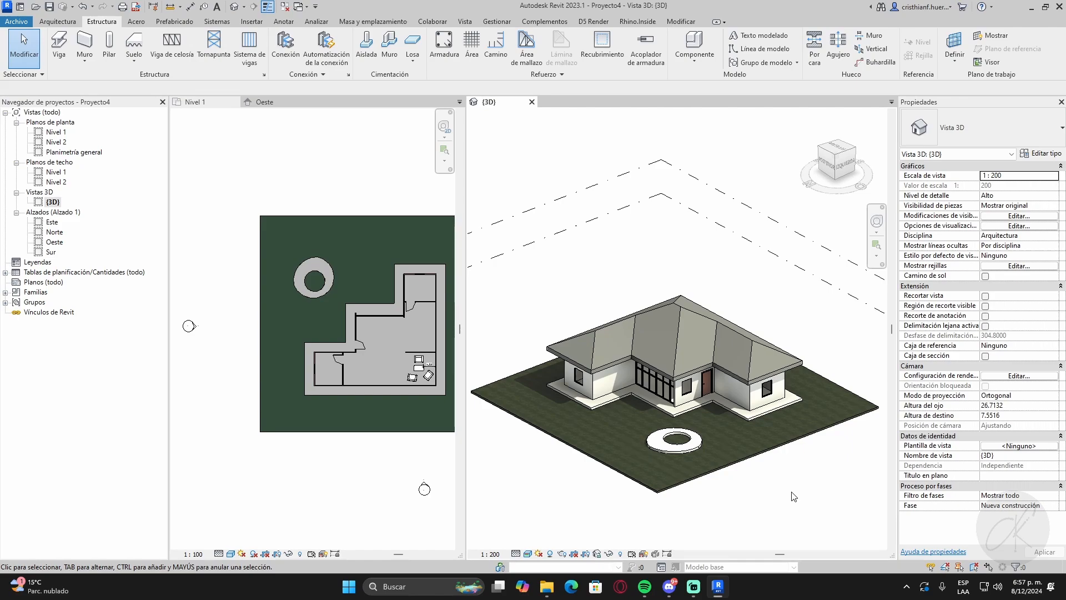
{"action": "middle_click_drag", "start_coordinate": [785, 472], "coordinate": [728, 485], "text": "shift"}
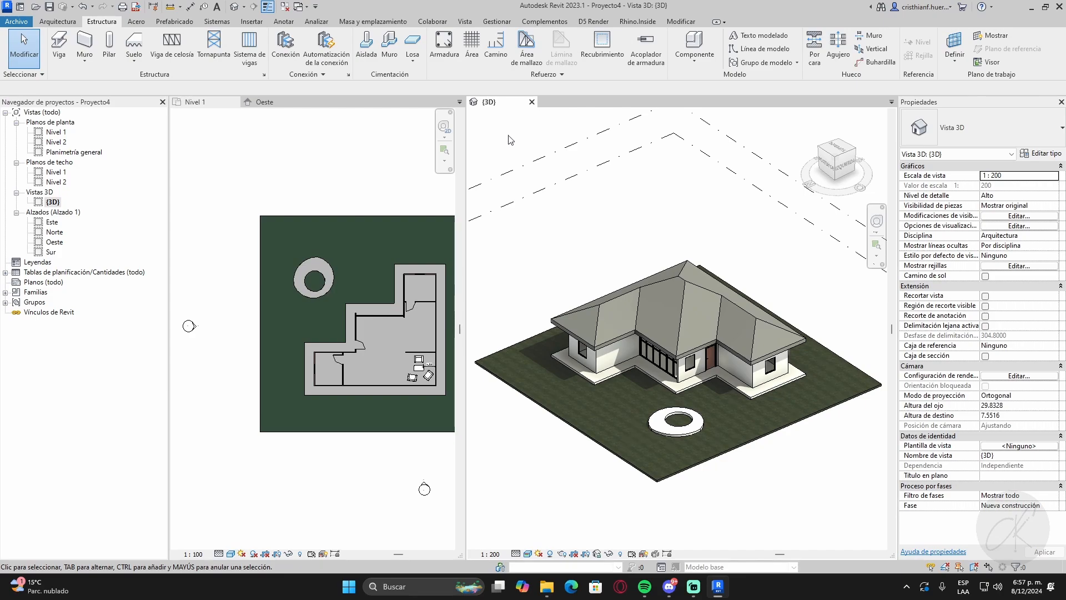
- Close the Nivel 1 and Oeste views and frame the whole house in the remaining 3D view
{"action": "left_click", "coordinate": [235, 102]}
{"action": "left_click", "coordinate": [235, 102]}
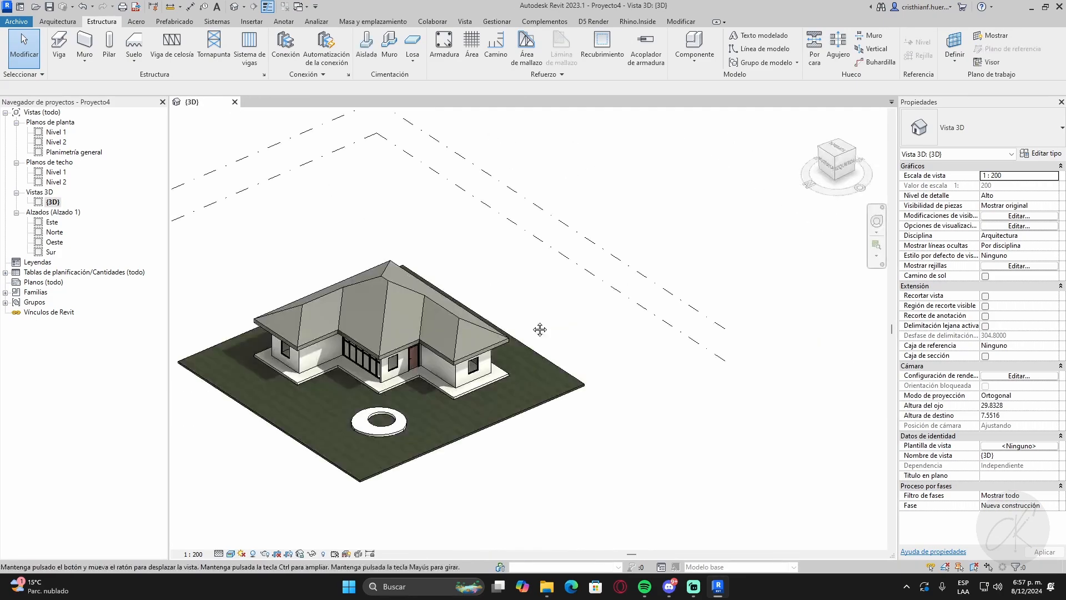
{"action": "middle_click_drag", "start_coordinate": [540, 330], "coordinate": [683, 328]}
{"action": "scroll", "coordinate": [620, 391], "scroll_direction": "up", "scroll_amount": 1}
{"action": "scroll", "coordinate": [660, 475], "scroll_direction": "up", "scroll_amount": 1}
{"action": "middle_click_drag", "start_coordinate": [660, 475], "coordinate": [714, 487]}
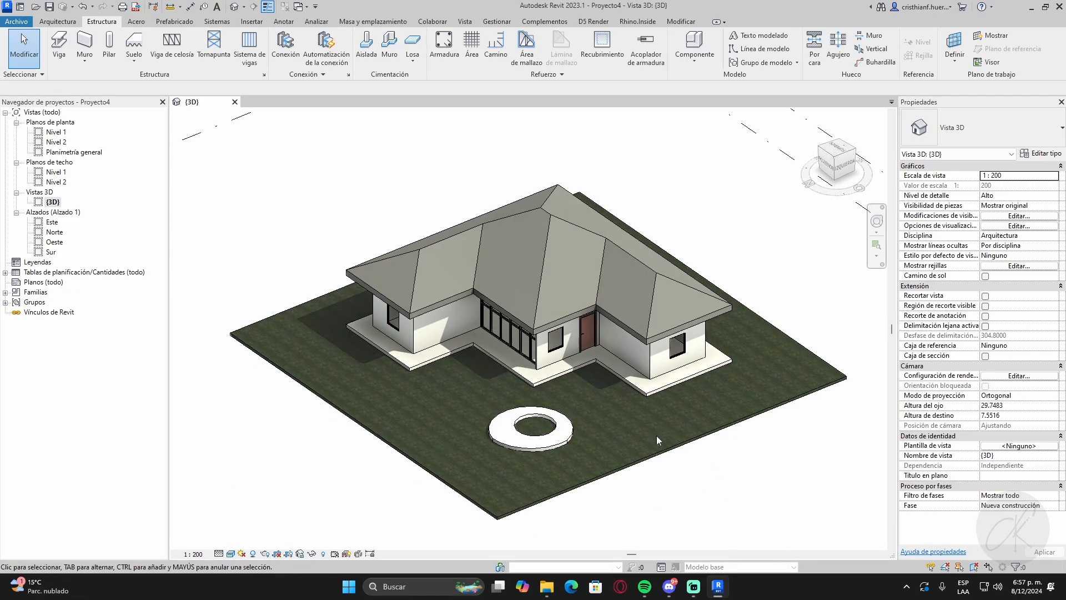